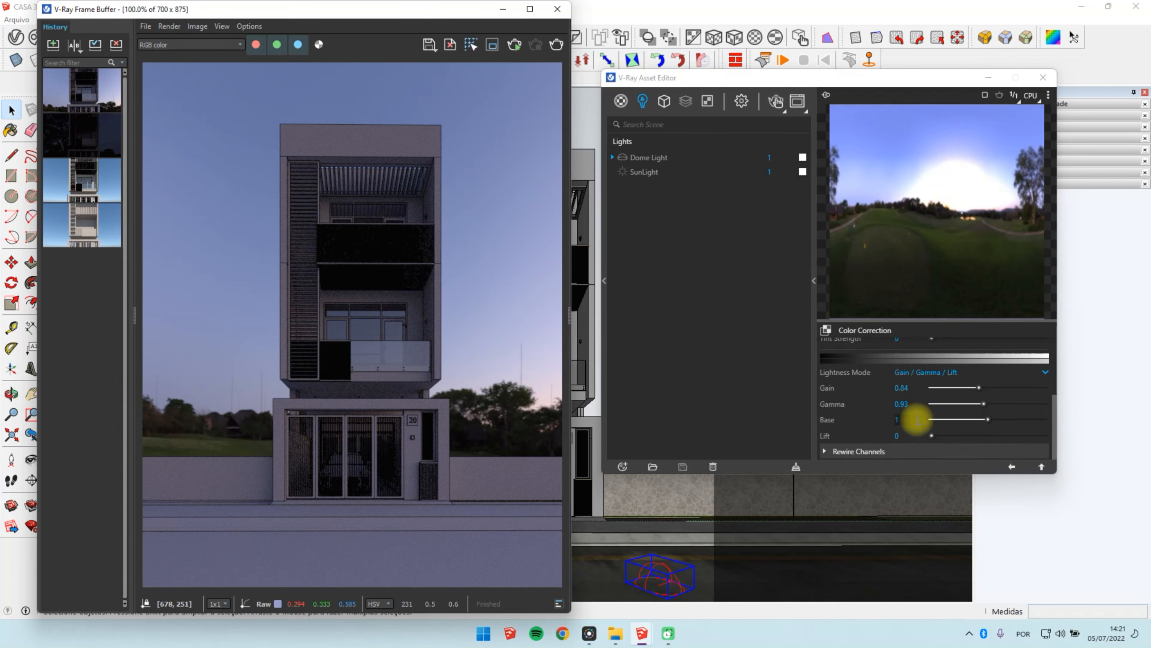
Step: Review the hue, saturation, tint and lightness settings of the dome light texture's Color Correction
{"action": "scroll", "coordinate": [916, 420], "scroll_direction": "up", "scroll_amount": 3}
{"action": "scroll", "coordinate": [920, 420], "scroll_direction": "down", "scroll_amount": 3}
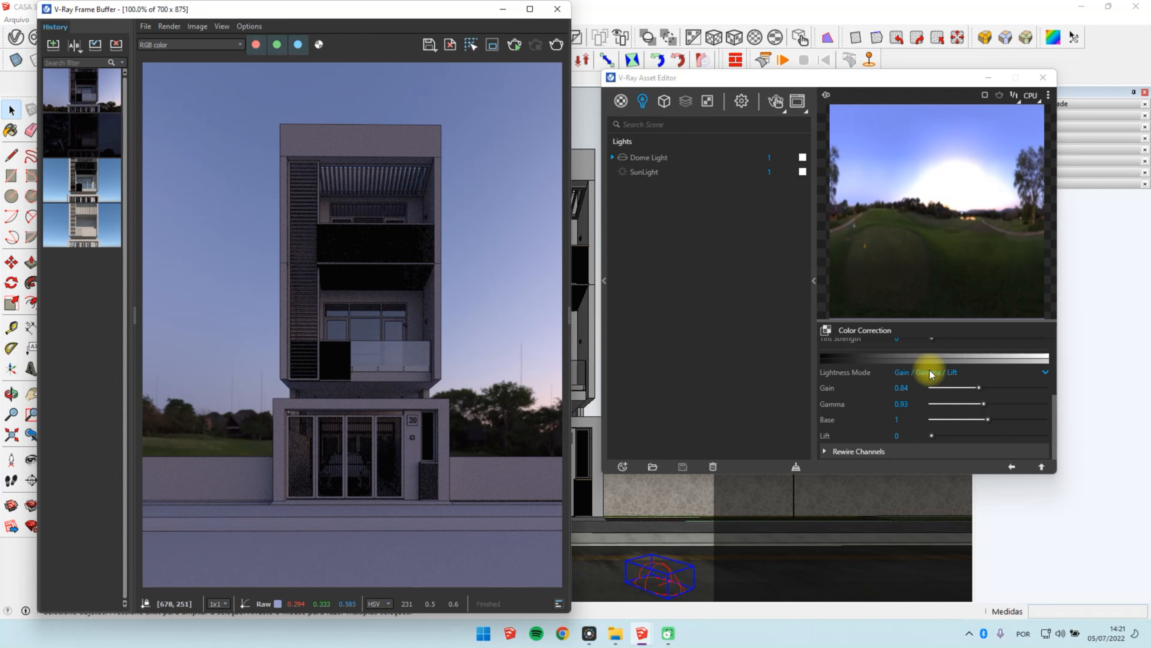
{"action": "scroll", "coordinate": [974, 406], "scroll_direction": "up", "scroll_amount": 2}
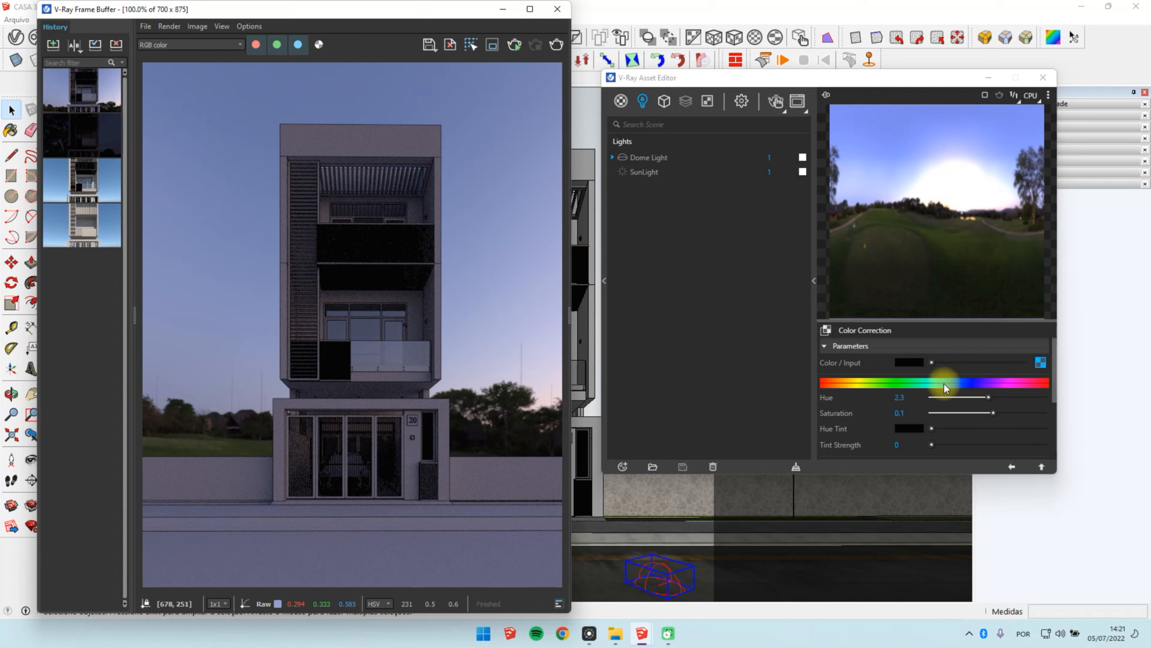
{"action": "scroll", "coordinate": [924, 407], "scroll_direction": "down", "scroll_amount": 2}
{"action": "scroll", "coordinate": [984, 399], "scroll_direction": "up", "scroll_amount": 1}
{"action": "scroll", "coordinate": [984, 399], "scroll_direction": "up", "scroll_amount": 1}
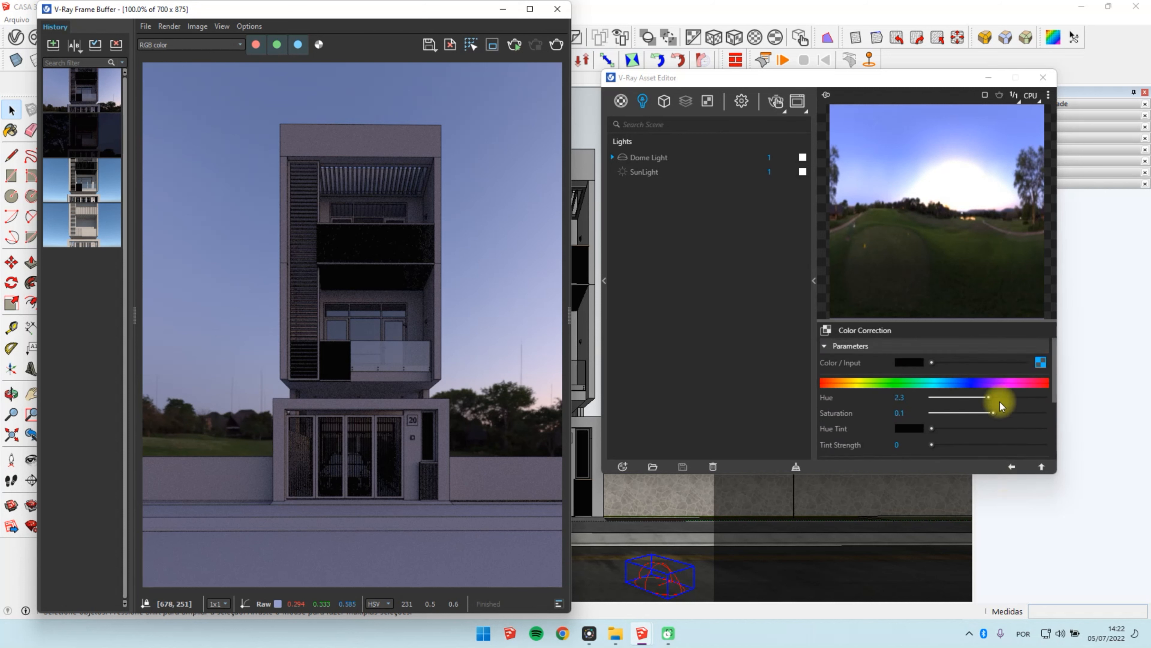
Step: Set the Dome Light's shape to Sphere and turn off Use Transform
{"action": "left_click", "coordinate": [1012, 467]}
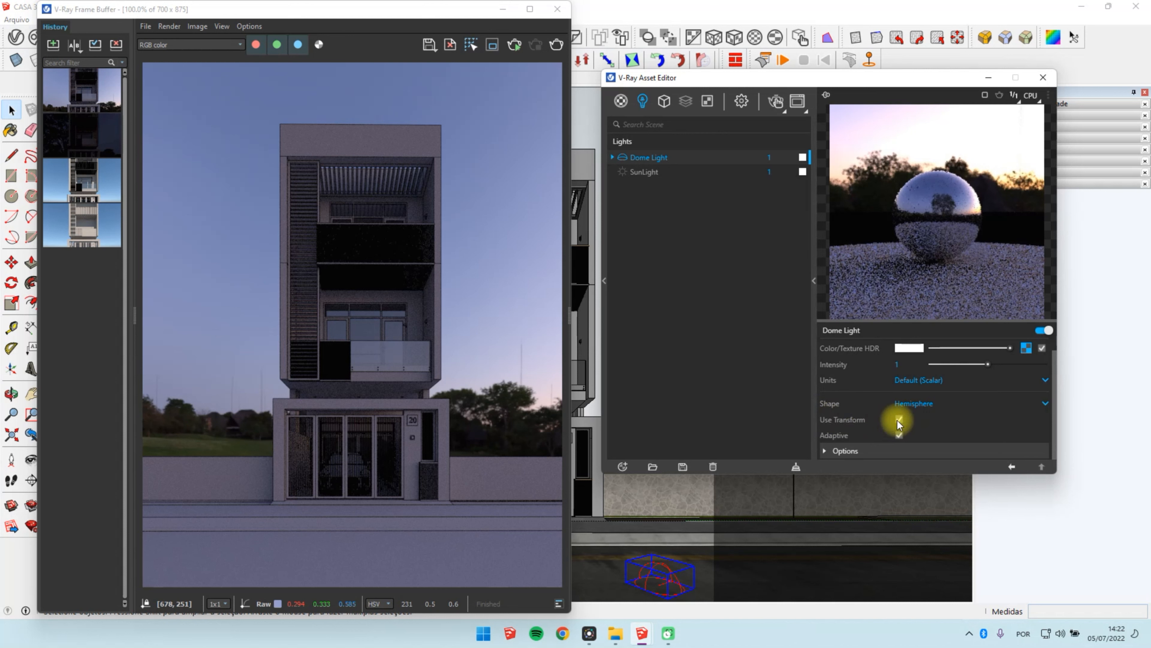
{"action": "left_click", "coordinate": [924, 407]}
{"action": "left_click", "coordinate": [919, 432]}
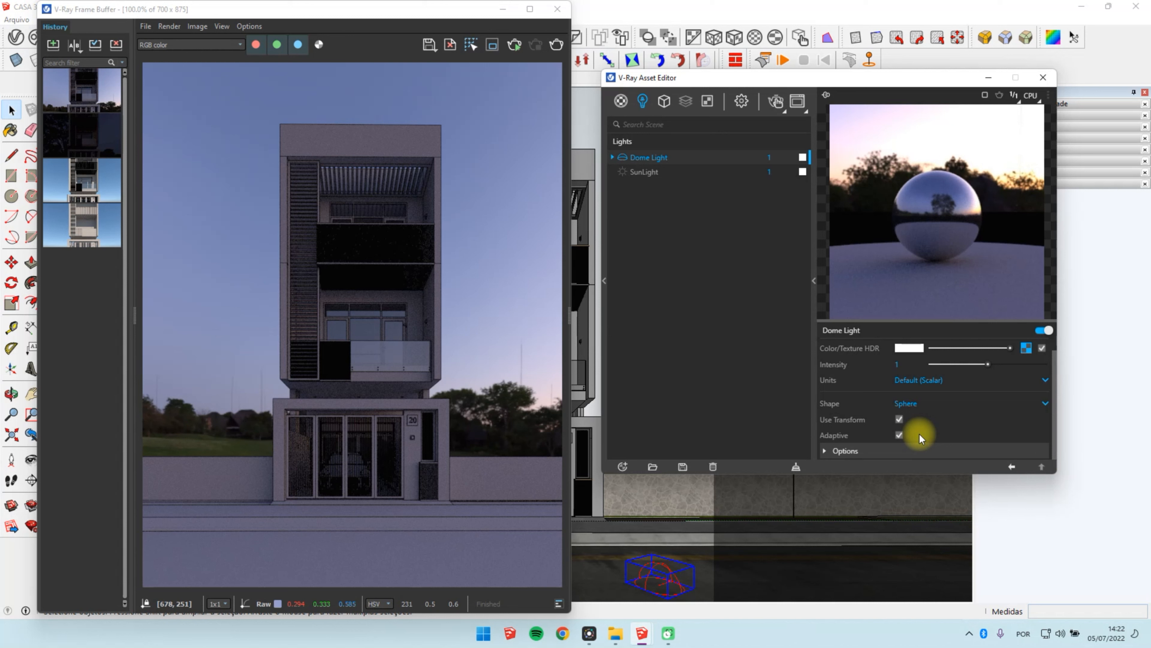
{"action": "left_click", "coordinate": [899, 421]}
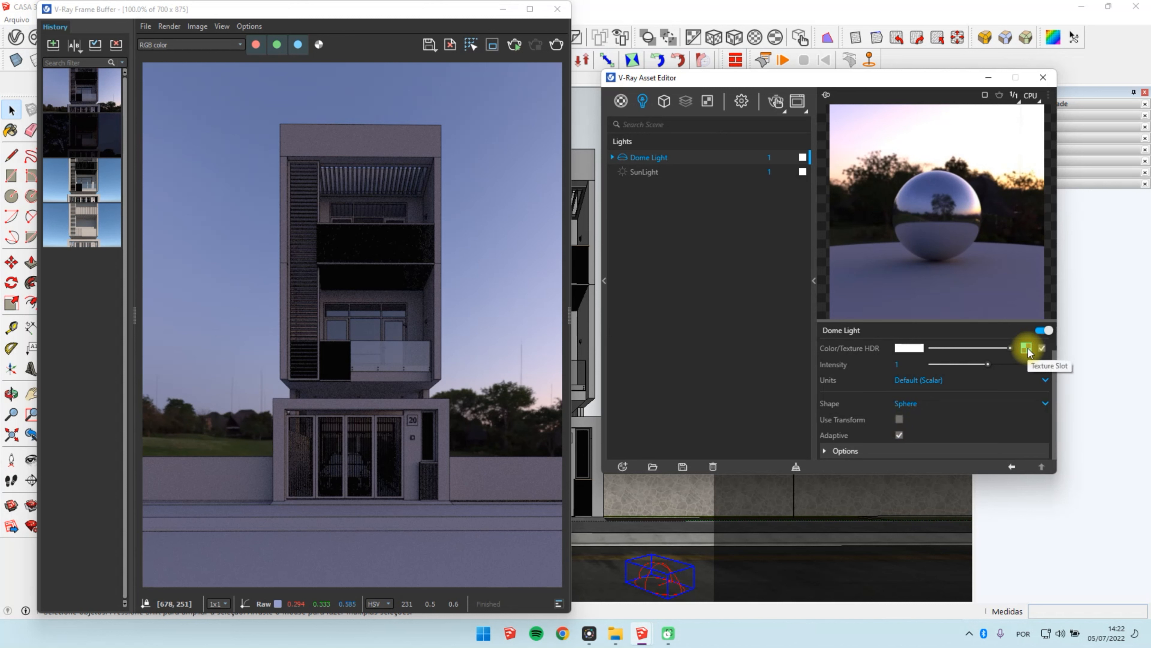
Step: Start an interactive render and open the Texture Placement settings of the dome light's HDR bitmap
{"action": "left_click", "coordinate": [776, 104]}
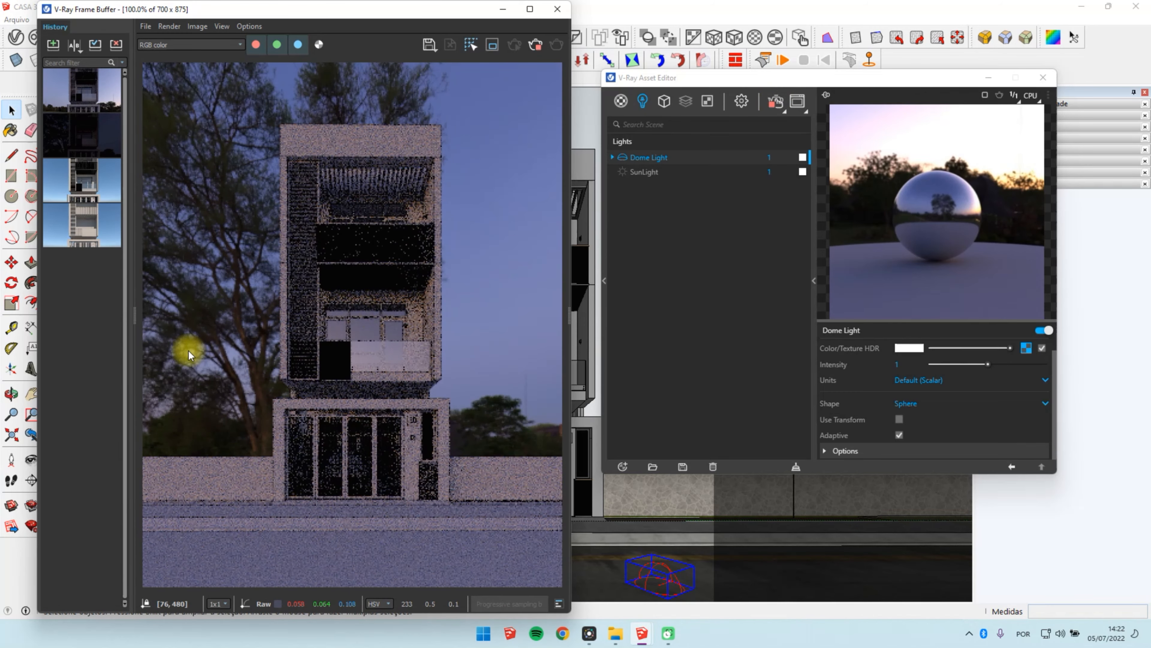
{"action": "left_click", "coordinate": [899, 419]}
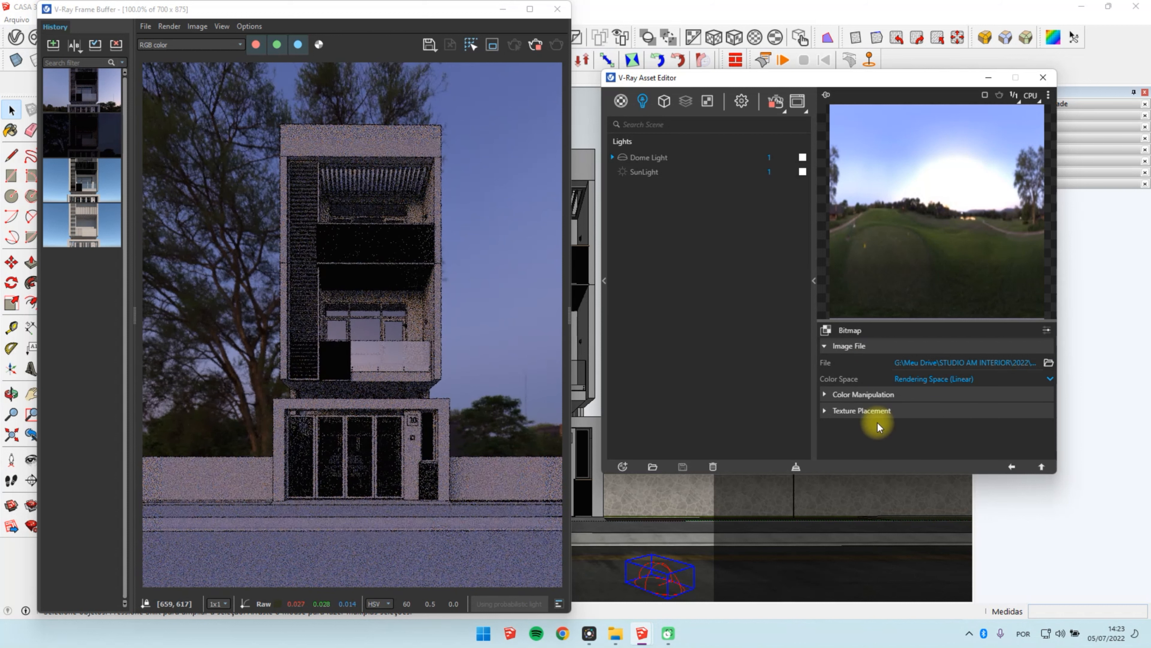
{"action": "left_click", "coordinate": [1012, 466]}
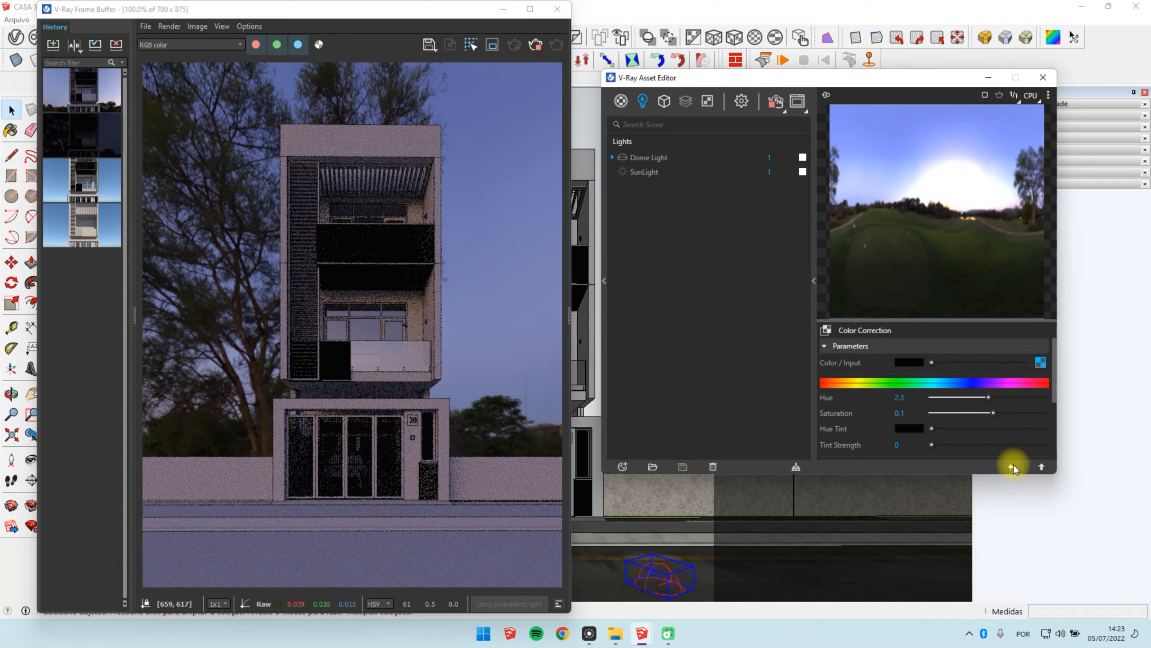
{"action": "left_click", "coordinate": [1041, 363]}
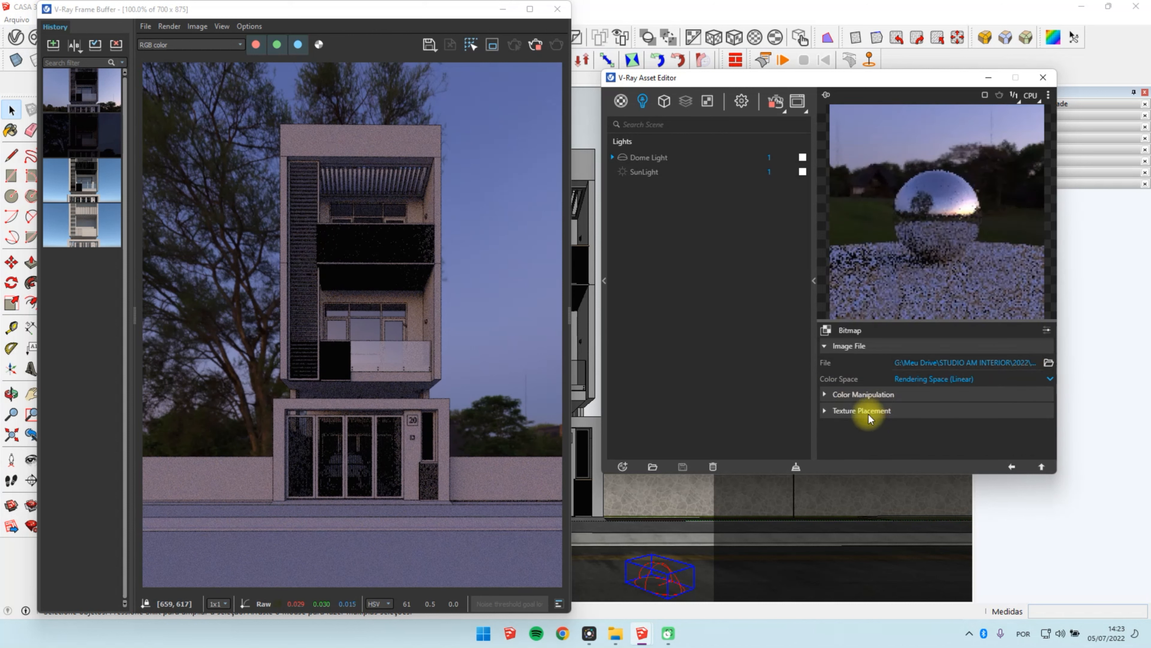
{"action": "left_click", "coordinate": [930, 409]}
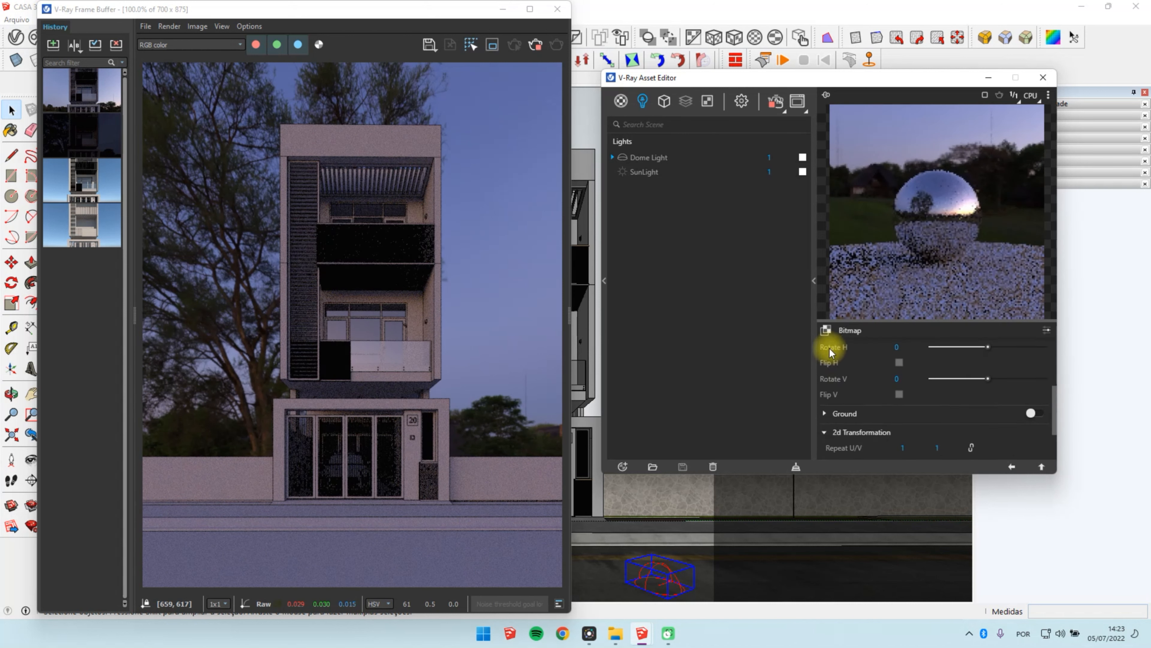
{"action": "scroll", "coordinate": [861, 390], "scroll_direction": "up", "scroll_amount": 2}
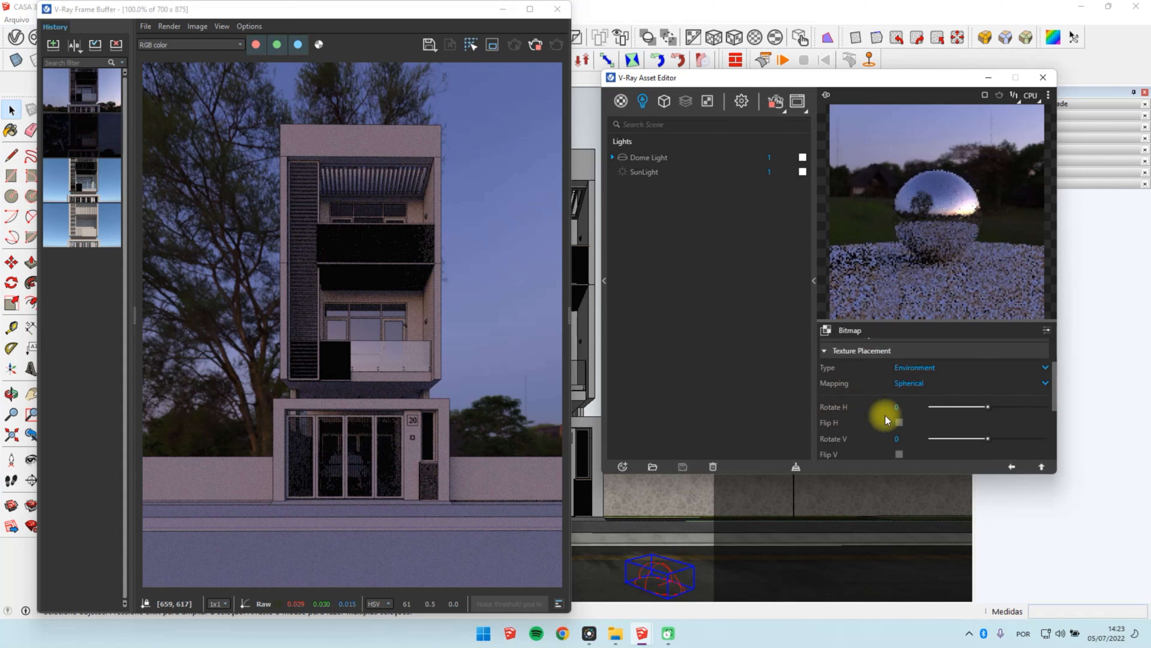
Step: Rotate the HDR environment horizontally, trying different angles and settling on a Rotate H value of 285
{"action": "left_click_drag", "start_coordinate": [987, 409], "coordinate": [980, 406]}
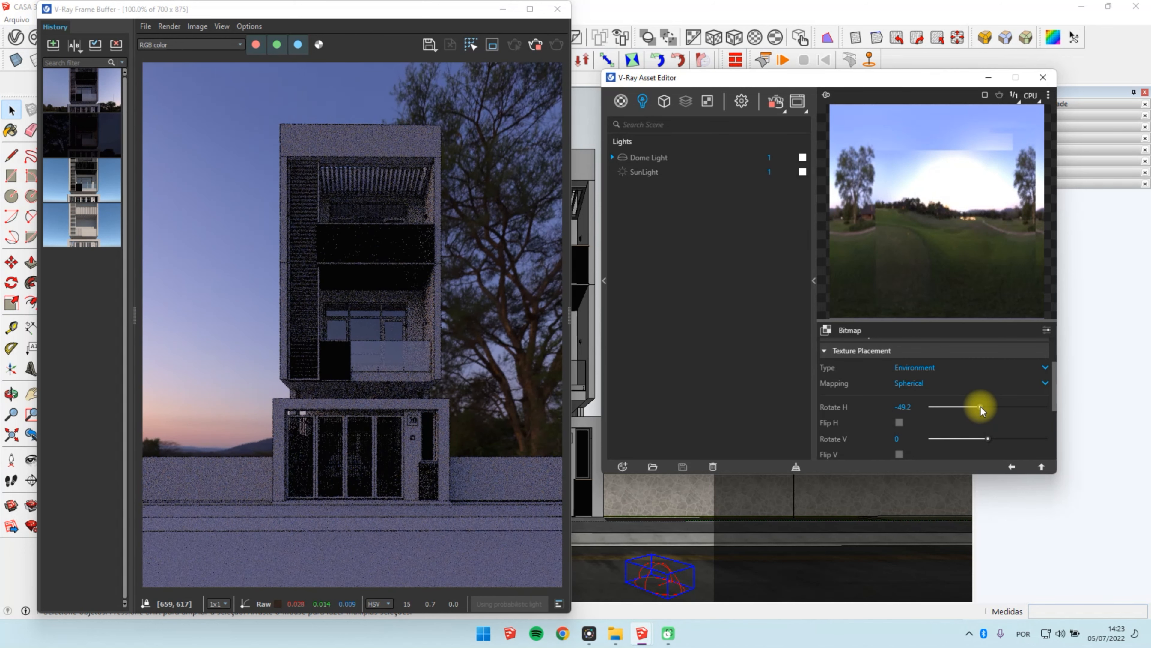
{"action": "left_click_drag", "start_coordinate": [981, 407], "coordinate": [1032, 407]}
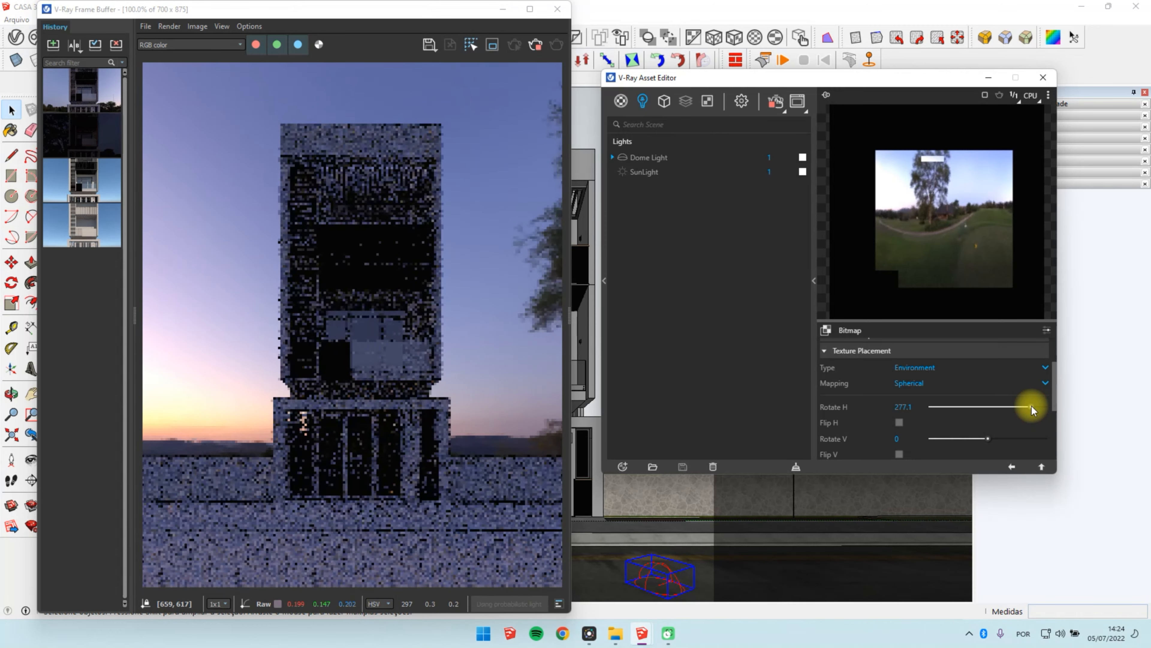
{"action": "left_click_drag", "start_coordinate": [1032, 406], "coordinate": [1032, 407]}
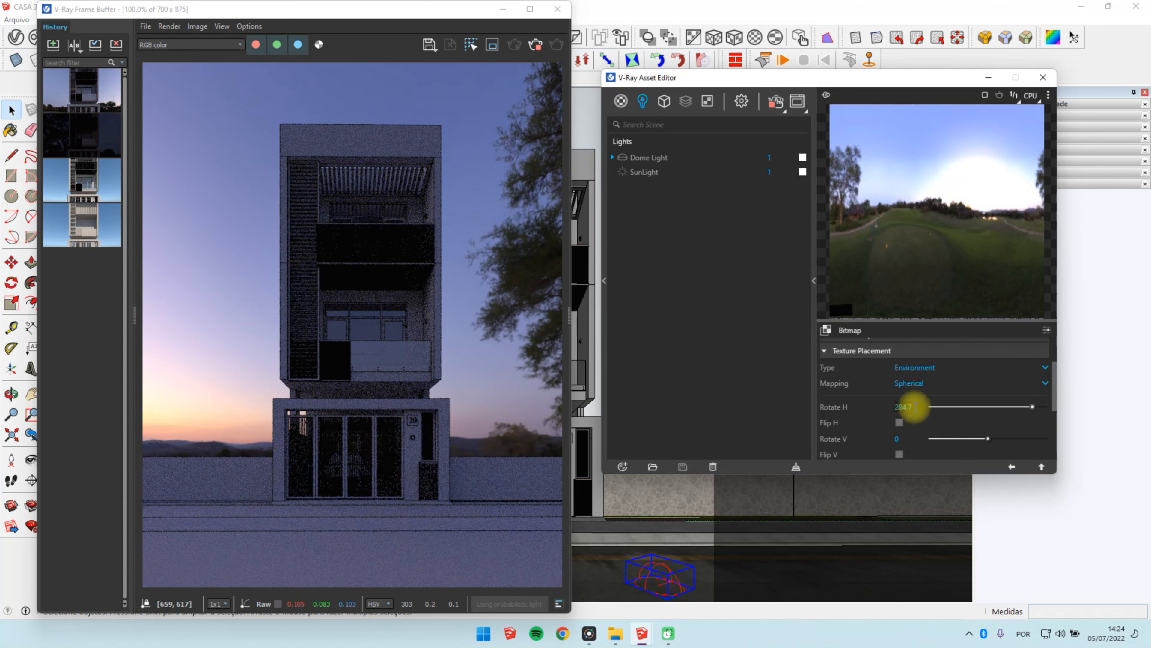
{"action": "left_click_drag", "start_coordinate": [912, 406], "coordinate": [902, 406]}
{"action": "type", "text": "5"}
{"action": "key", "text": "Return"}
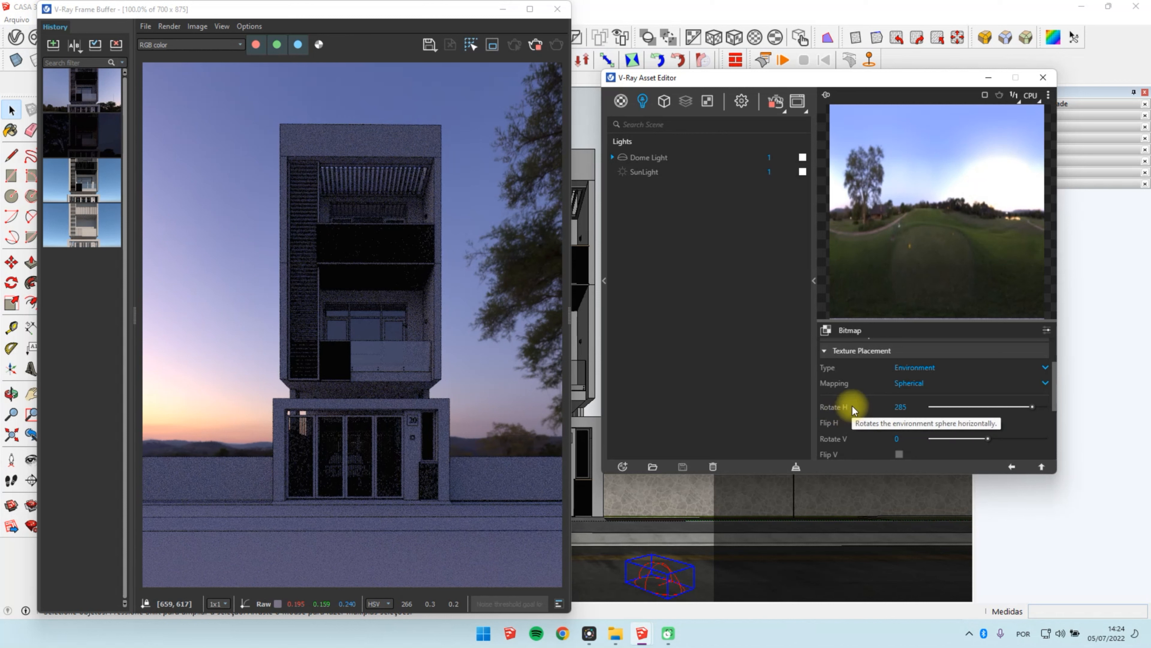
Step: Store the render with the rotated sky in the frame buffer history and minimize the Asset Editor
{"action": "left_click", "coordinate": [1011, 466]}
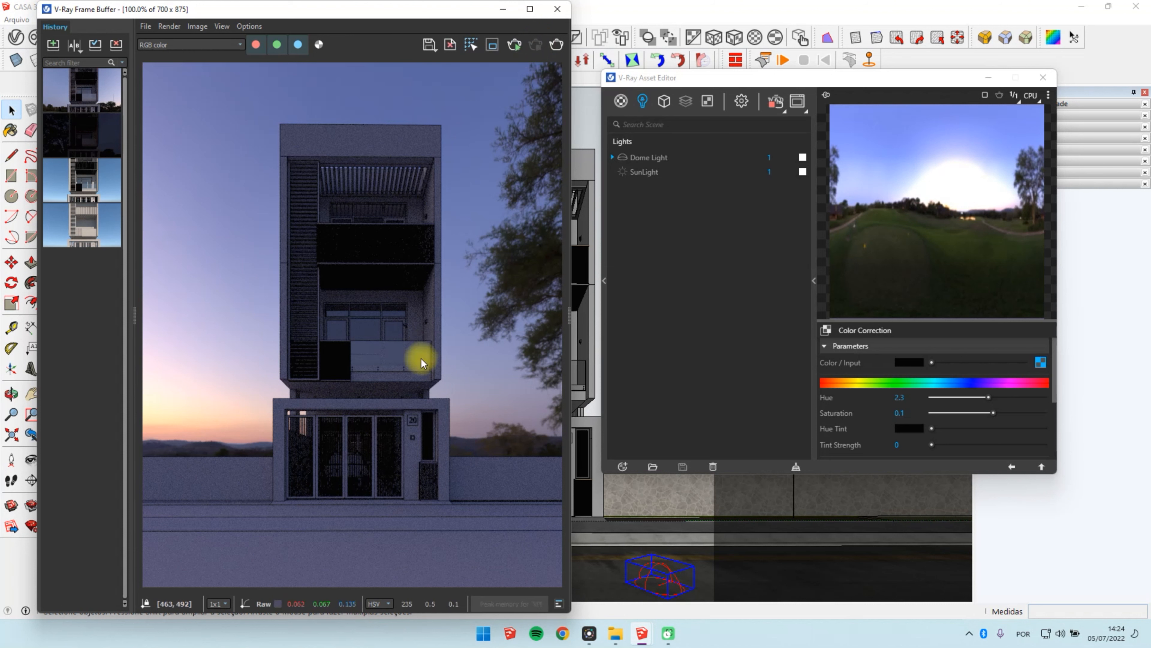
{"action": "left_click", "coordinate": [52, 45]}
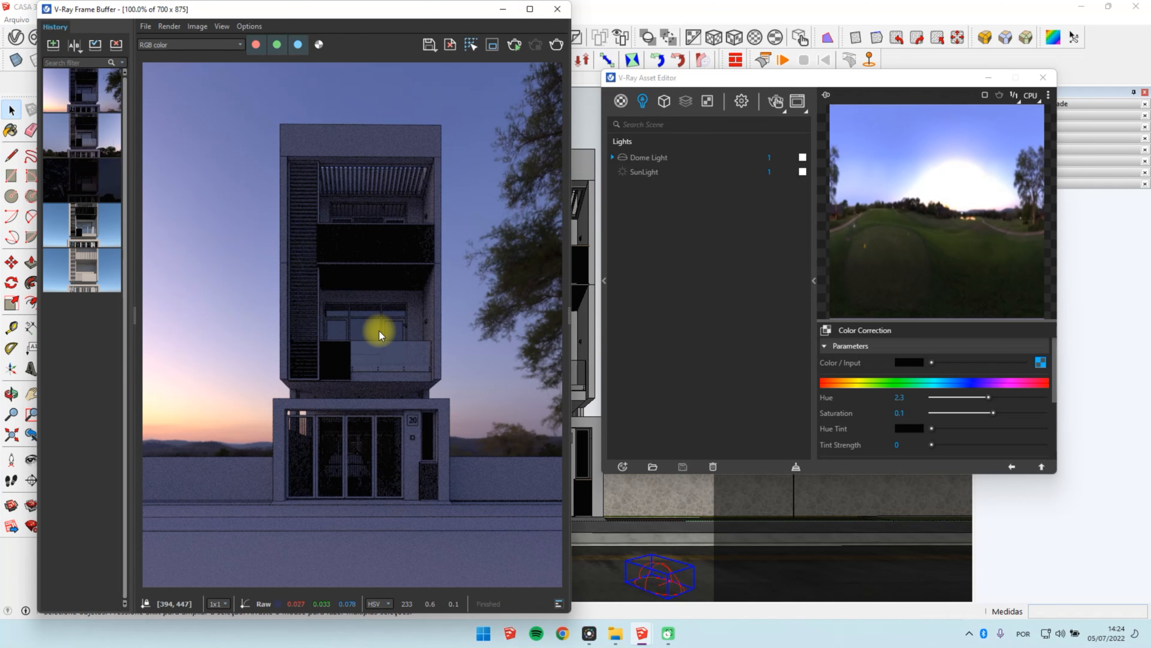
{"action": "left_click", "coordinate": [989, 77]}
Step: Save the SketchUp model as "CASA 3 - cena aula externa", overwriting the existing file
{"action": "key", "text": "ctrl+shift+s"}
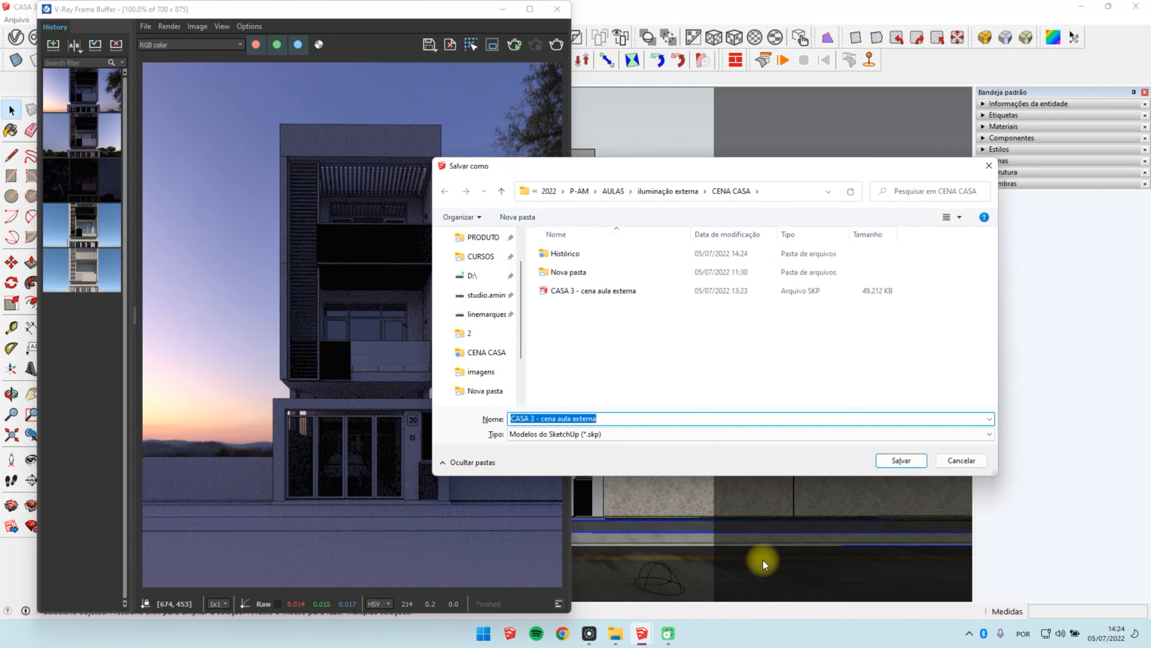
{"action": "key", "text": "Return"}
{"action": "key", "text": "Left"}
{"action": "key", "text": "Return"}
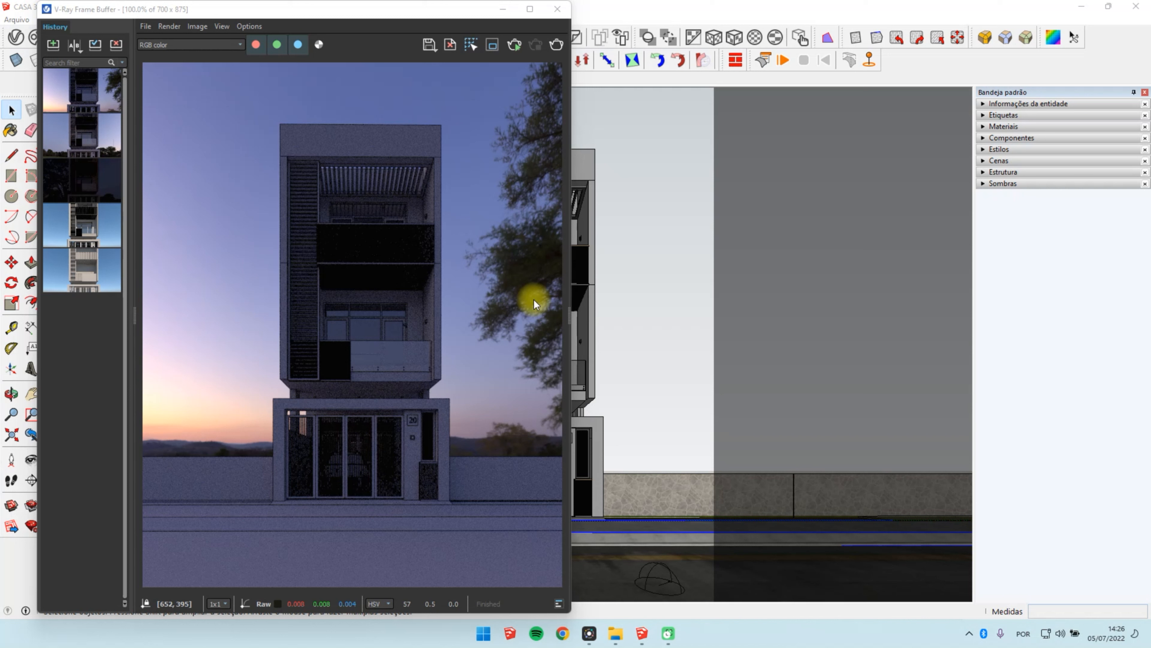
Step: Add an Exposure correction layer to the render and lower its Highlight Burn to about 0.607
{"action": "left_click", "coordinate": [566, 507]}
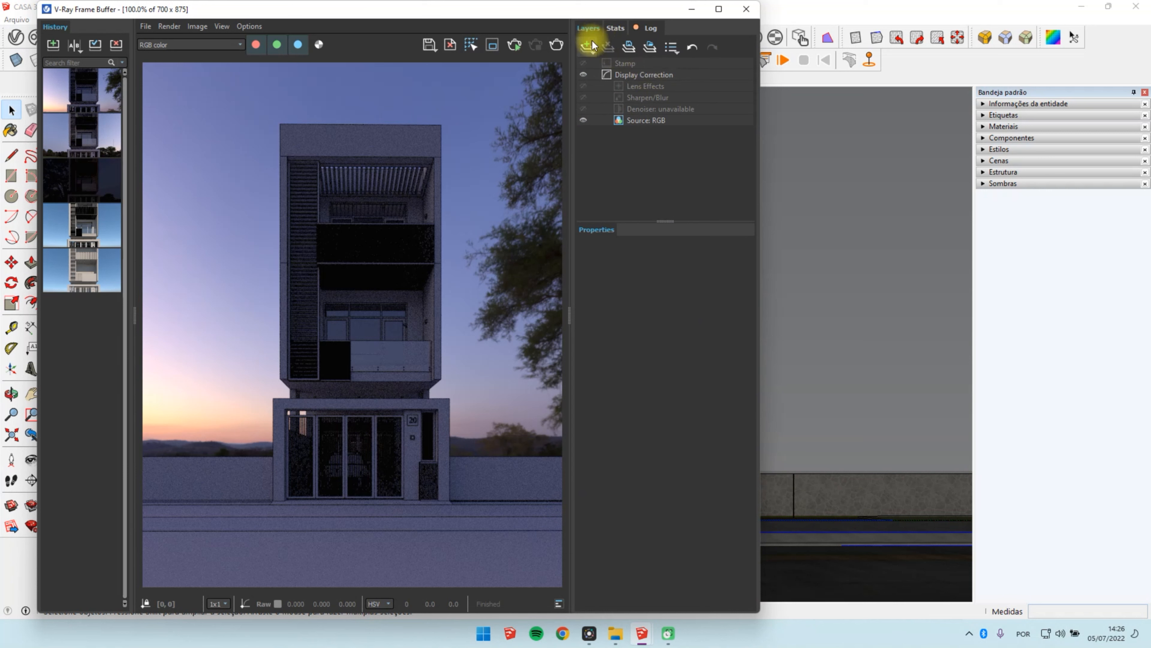
{"action": "left_click", "coordinate": [591, 49]}
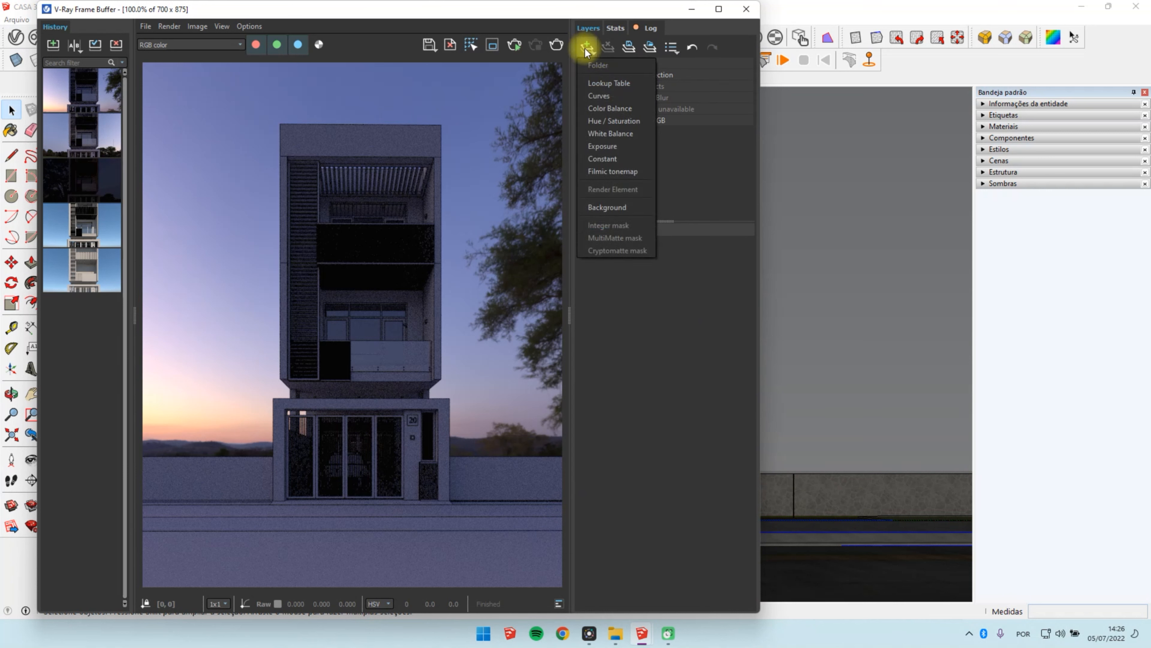
{"action": "left_click", "coordinate": [608, 145]}
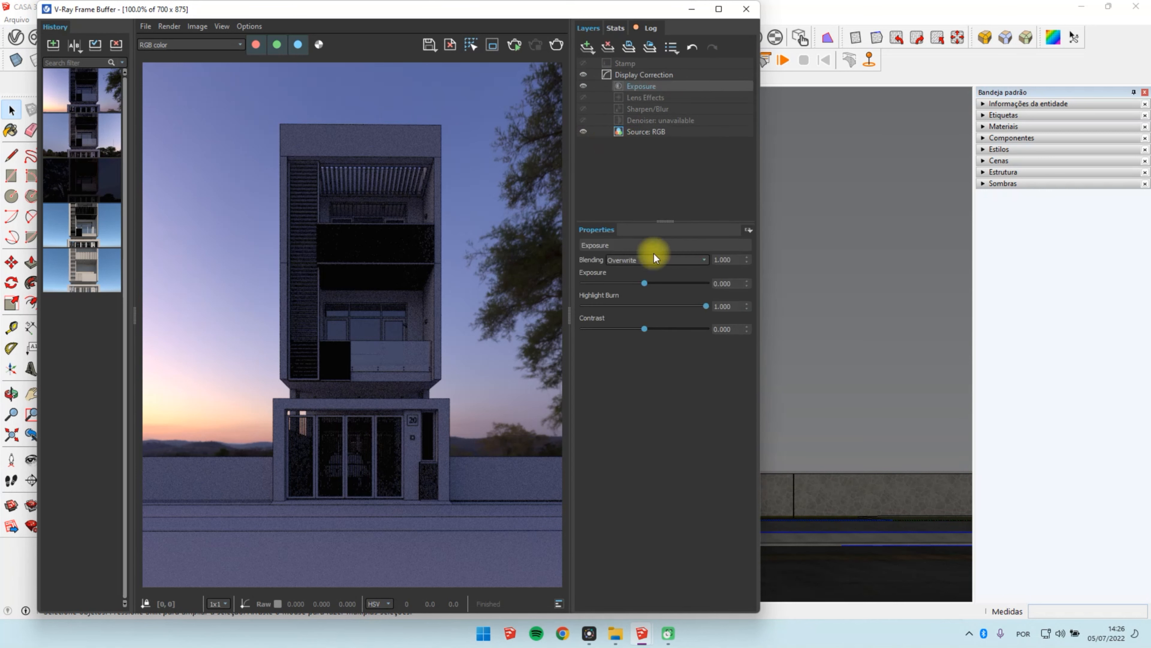
{"action": "mouse_move", "coordinate": [702, 308]}
{"action": "left_mouse_down"}
{"action": "mouse_move", "coordinate": [645, 301]}
{"action": "mouse_move", "coordinate": [724, 301]}
{"action": "mouse_move", "coordinate": [662, 309]}
{"action": "left_mouse_up"}
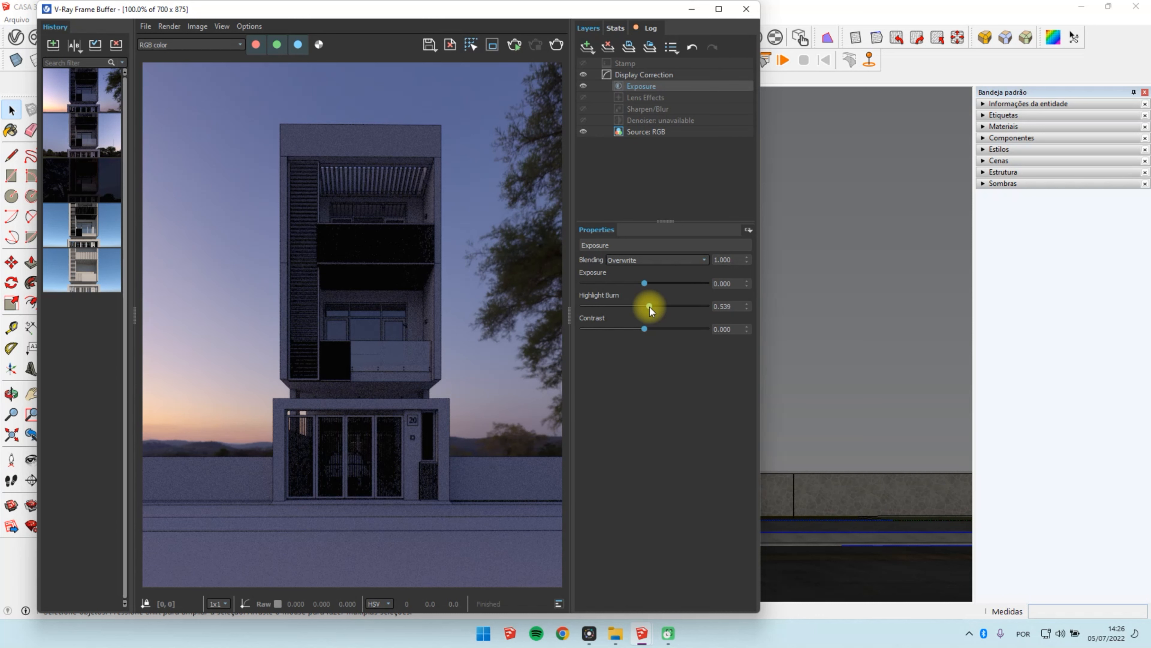
{"action": "mouse_move", "coordinate": [650, 307]}
{"action": "left_mouse_down"}
{"action": "mouse_move", "coordinate": [588, 306]}
{"action": "mouse_move", "coordinate": [666, 306]}
{"action": "mouse_move", "coordinate": [653, 304]}
{"action": "left_mouse_up"}
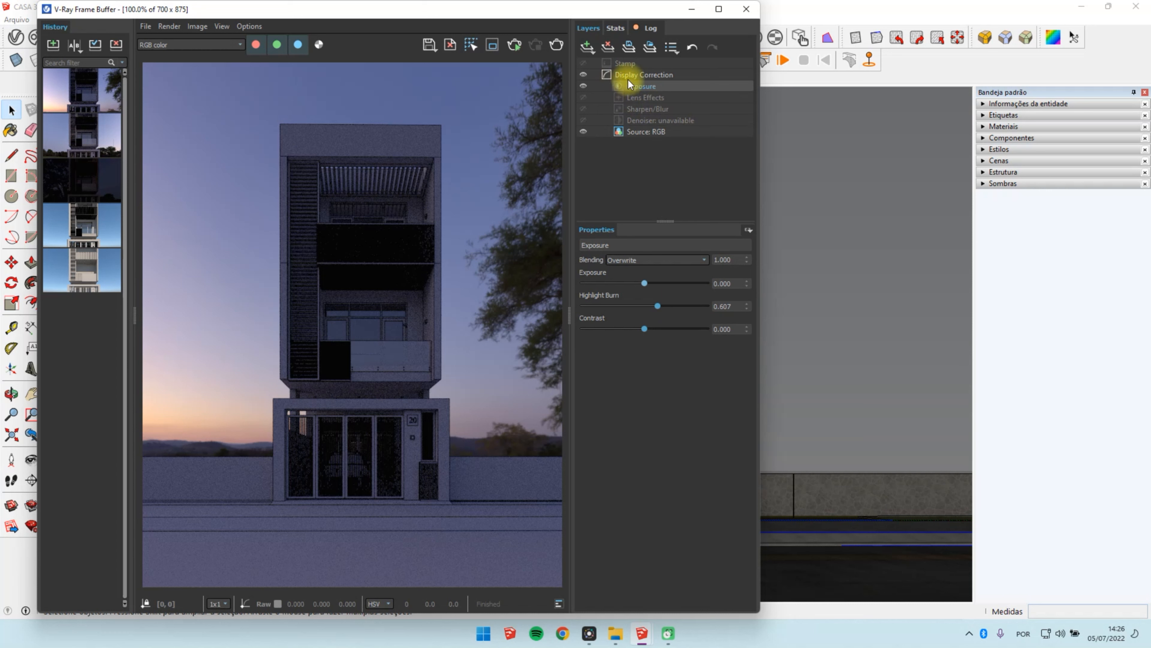
Step: Add a Curves correction layer and shape the master curve by lowering its shadow handle and raising its highlight handle
{"action": "left_click", "coordinate": [588, 47]}
{"action": "left_click", "coordinate": [595, 95]}
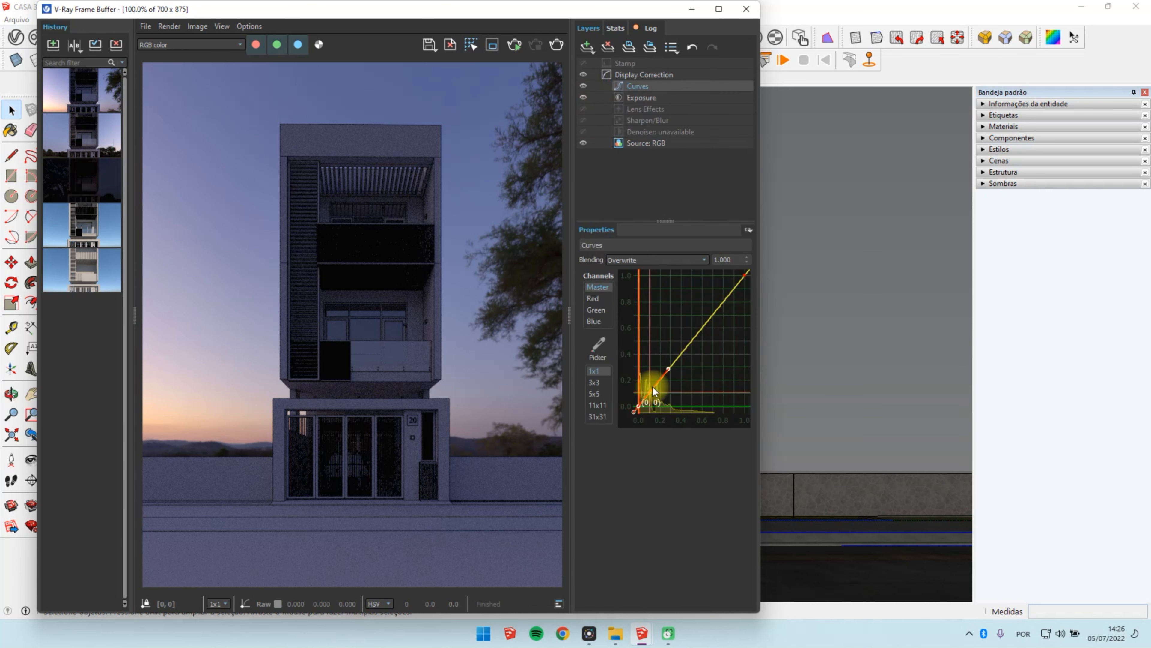
{"action": "left_click_drag", "start_coordinate": [669, 366], "coordinate": [671, 378]}
{"action": "left_click", "coordinate": [745, 275]}
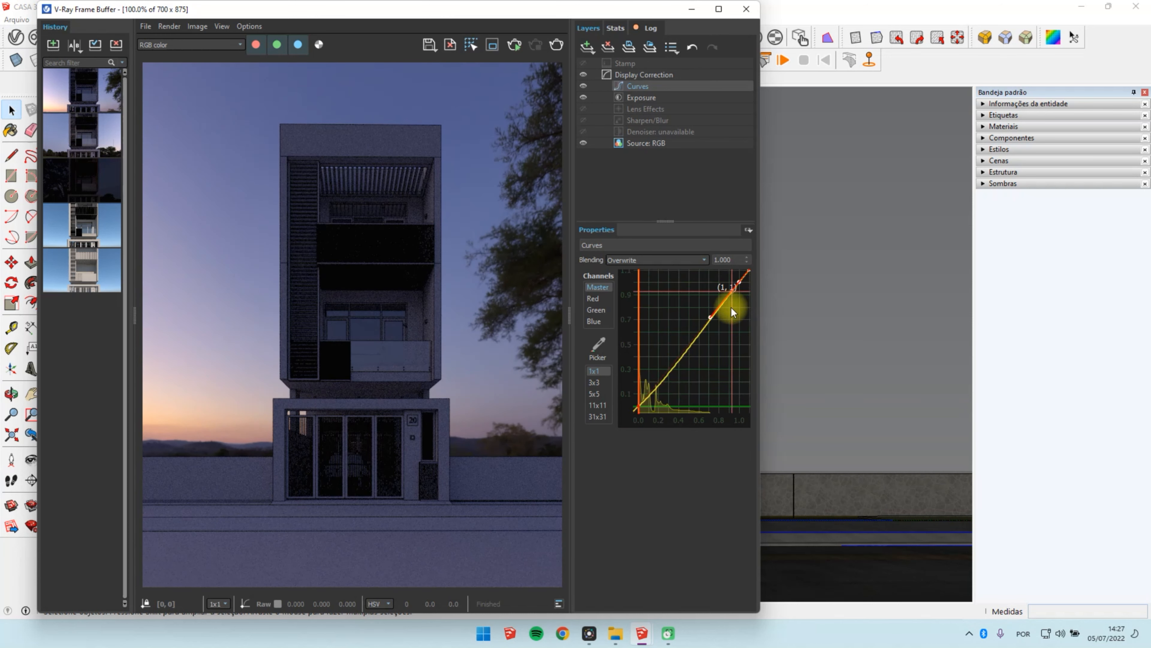
{"action": "left_click_drag", "start_coordinate": [710, 317], "coordinate": [712, 283]}
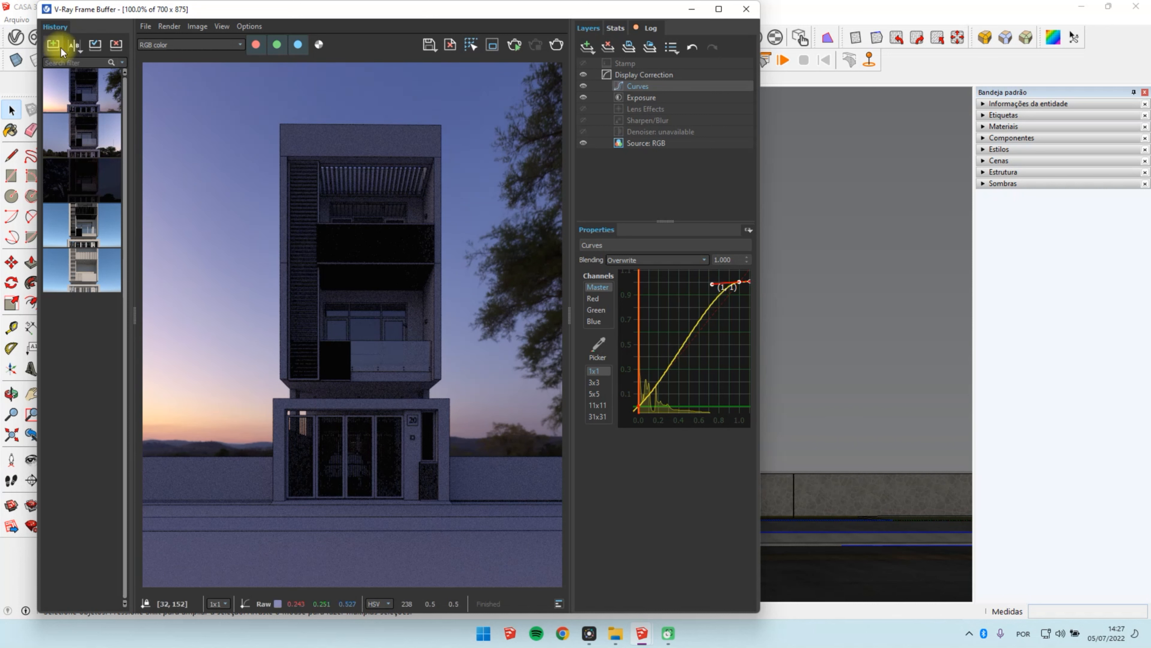
Step: Store the corrected render in the history and compare it with the uncorrected version, ending on the corrected one
{"action": "left_click", "coordinate": [60, 46]}
{"action": "left_click", "coordinate": [93, 133]}
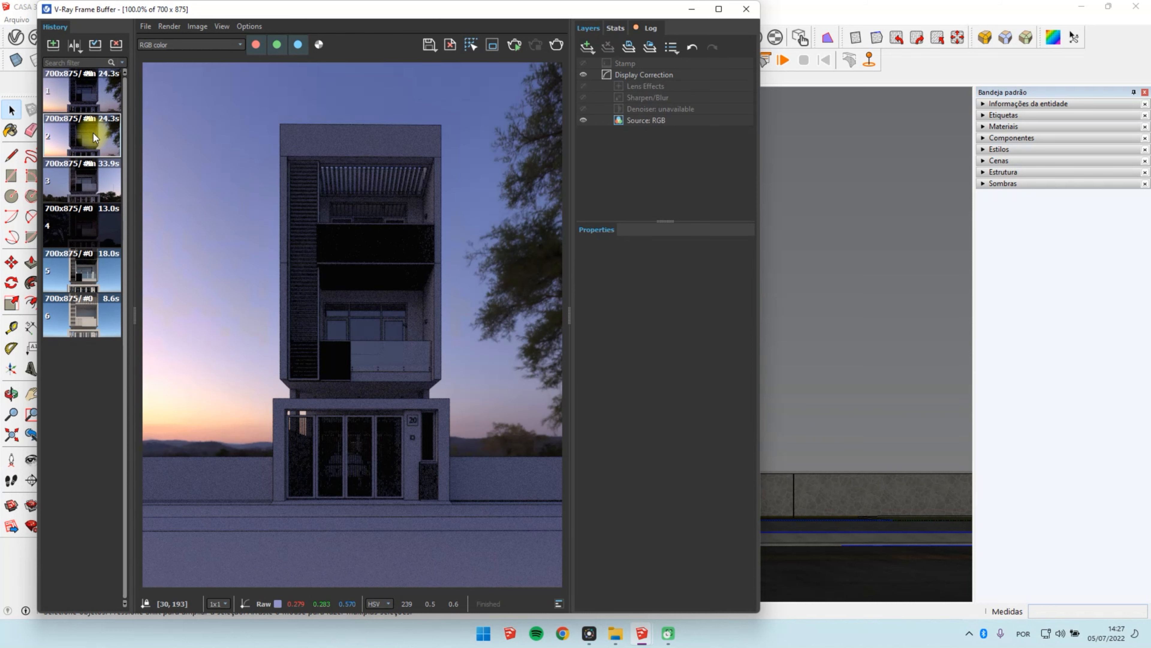
{"action": "double_click", "coordinate": [96, 99]}
{"action": "double_click", "coordinate": [58, 137]}
{"action": "double_click", "coordinate": [103, 86]}
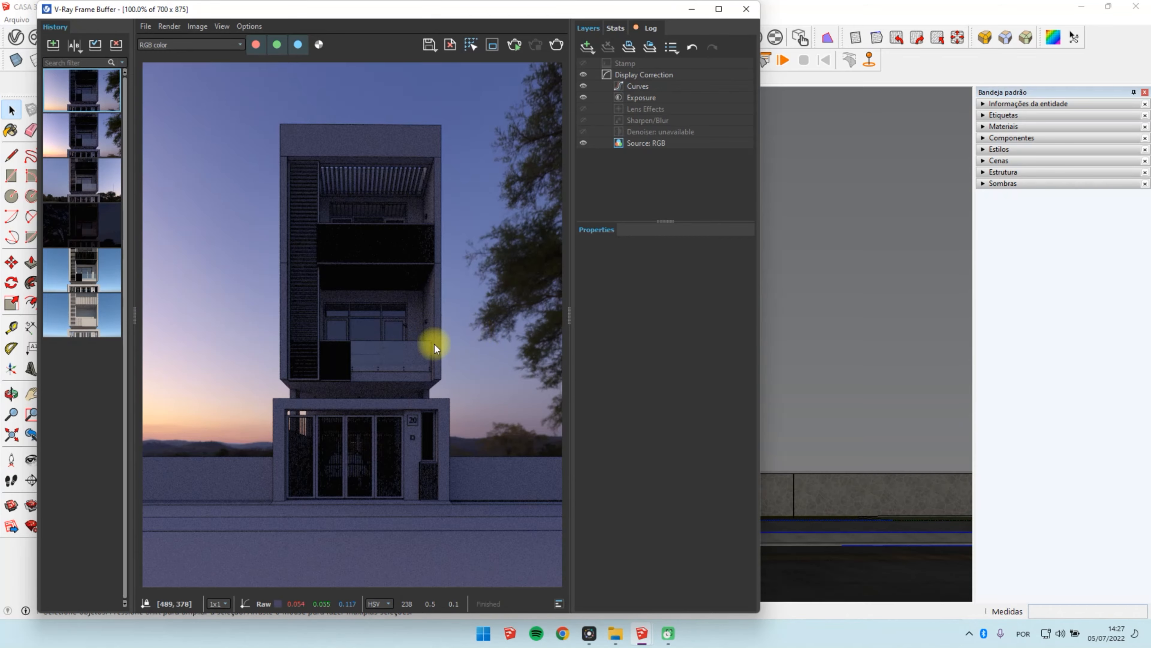
Step: Minimize the frame buffer and open the nearest recessed ceiling light in the room behind the glazed balcony door for editing
{"action": "left_click", "coordinate": [692, 11]}
{"action": "mouse_move", "coordinate": [594, 236]}
{"action": "middle_mouse_down"}
{"action": "mouse_move", "coordinate": [570, 360]}
{"action": "mouse_move", "coordinate": [579, 417]}
{"action": "middle_mouse_up"}
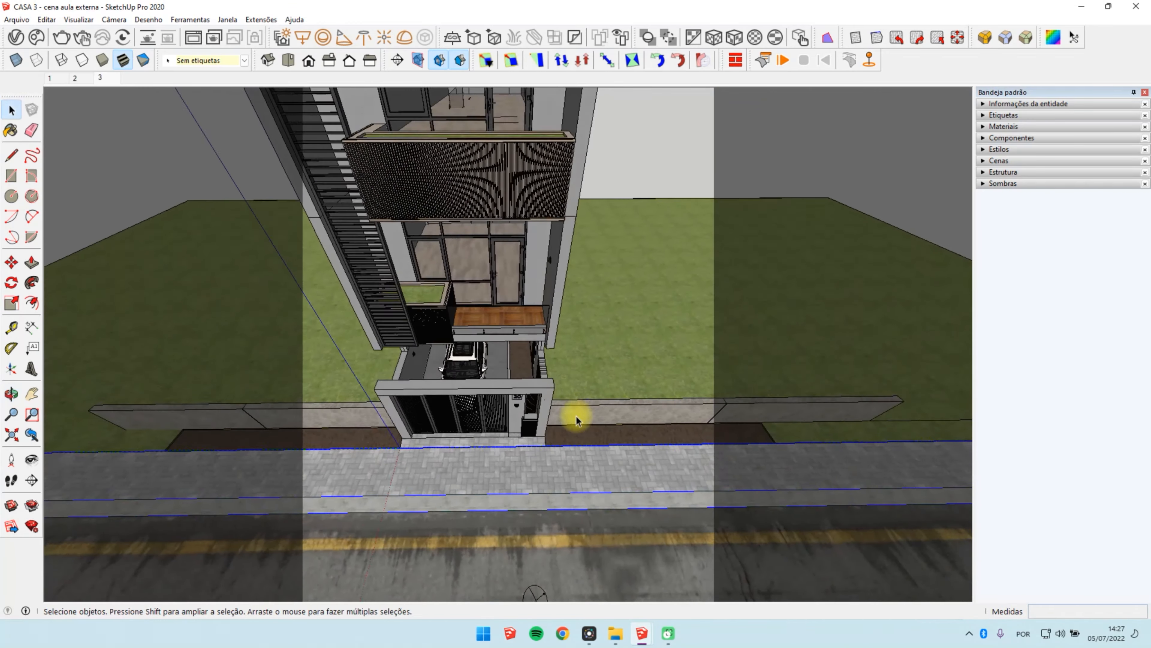
{"action": "scroll", "coordinate": [578, 417], "scroll_direction": "down", "scroll_amount": 3}
{"action": "scroll", "coordinate": [506, 176], "scroll_direction": "up", "scroll_amount": 4}
{"action": "scroll", "coordinate": [544, 358], "scroll_direction": "down", "scroll_amount": 2}
{"action": "mouse_move", "coordinate": [553, 370]}
{"action": "middle_mouse_down"}
{"action": "mouse_move", "coordinate": [501, 168]}
{"action": "mouse_move", "coordinate": [514, 158]}
{"action": "middle_mouse_up"}
{"action": "scroll", "coordinate": [469, 242], "scroll_direction": "up", "scroll_amount": 6}
{"action": "scroll", "coordinate": [525, 291], "scroll_direction": "up", "scroll_amount": 3}
{"action": "scroll", "coordinate": [514, 262], "scroll_direction": "down", "scroll_amount": 4}
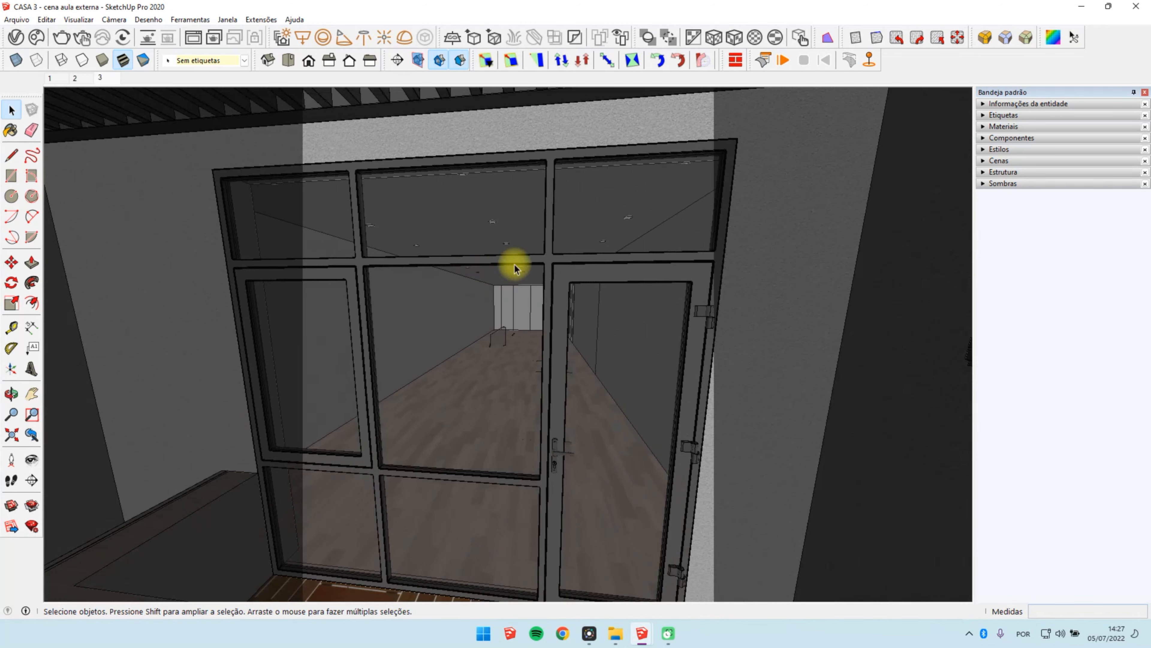
{"action": "scroll", "coordinate": [491, 230], "scroll_direction": "up", "scroll_amount": 5}
{"action": "scroll", "coordinate": [489, 200], "scroll_direction": "up", "scroll_amount": 3}
{"action": "scroll", "coordinate": [487, 246], "scroll_direction": "up", "scroll_amount": 4}
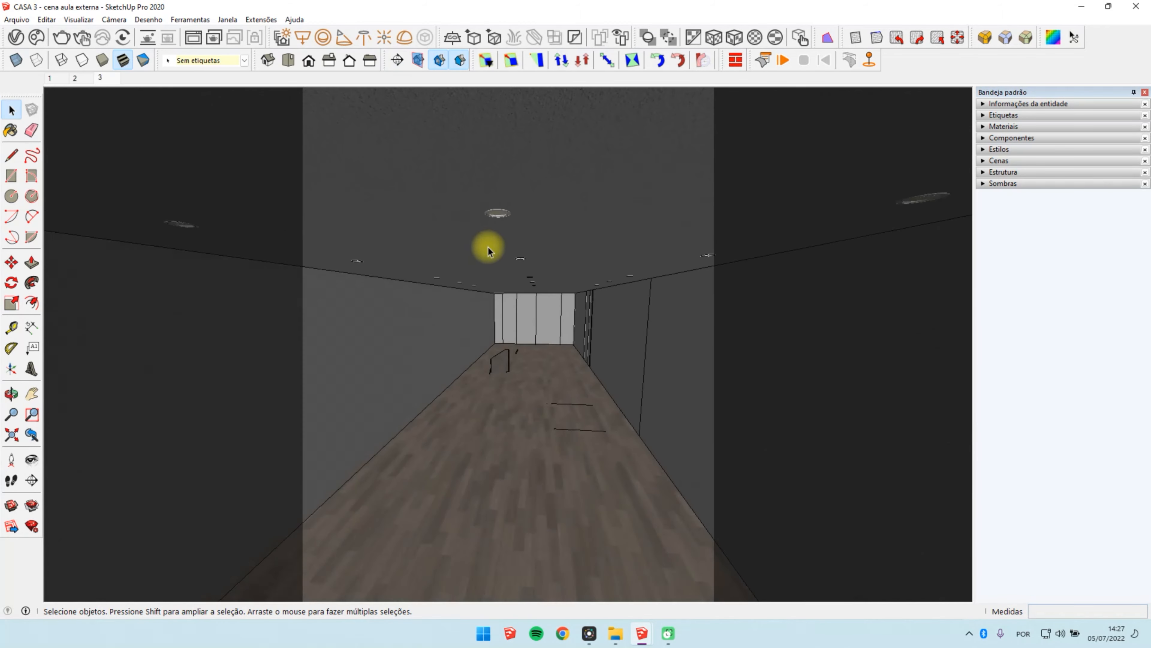
{"action": "scroll", "coordinate": [489, 191], "scroll_direction": "down", "scroll_amount": 1}
{"action": "middle_click_drag", "start_coordinate": [489, 187], "coordinate": [522, 182]}
{"action": "scroll", "coordinate": [523, 182], "scroll_direction": "up", "scroll_amount": 2}
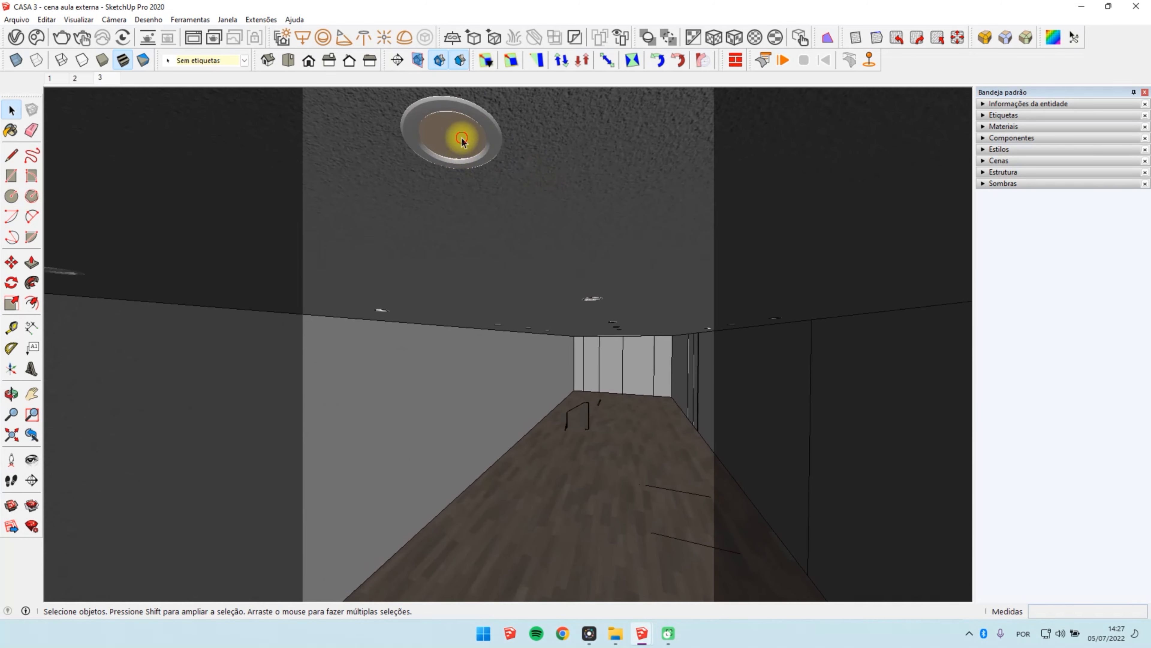
{"action": "double_click", "coordinate": [462, 138]}
{"action": "double_click", "coordinate": [462, 138]}
{"action": "left_click", "coordinate": [462, 138]}
{"action": "double_click", "coordinate": [459, 146]}
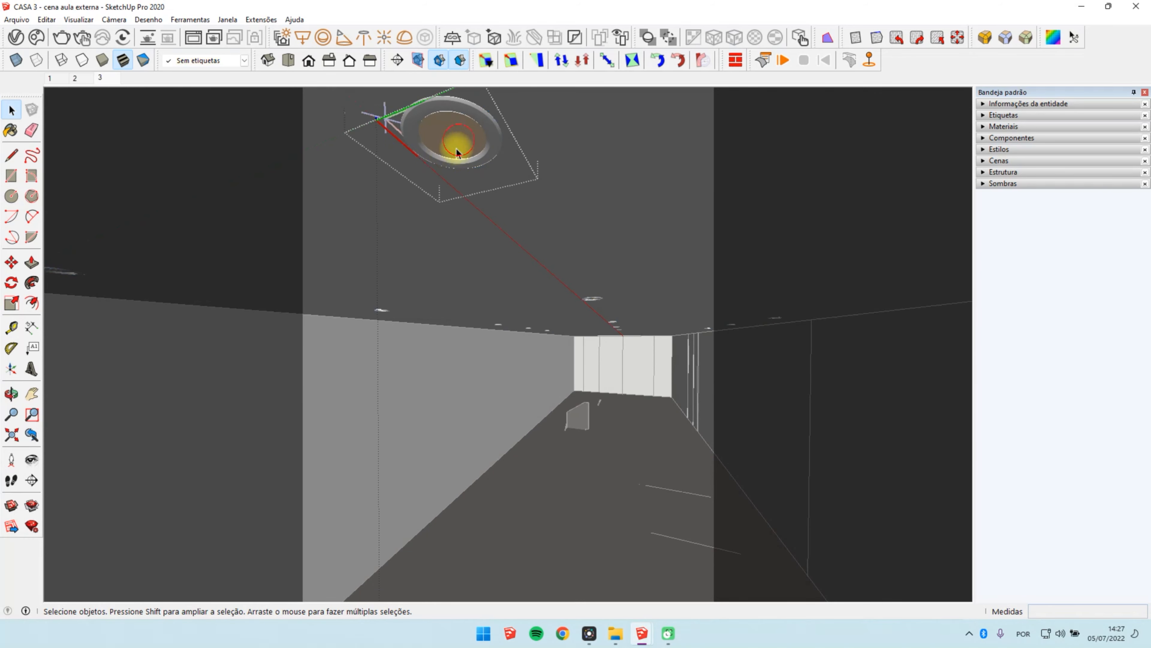
Step: Leave the ceiling light's editing context and restore the saved two-point perspective front view of the house
{"action": "key", "text": "Escape"}
{"action": "key", "text": "Escape"}
{"action": "key", "text": "Escape"}
{"action": "left_click", "coordinate": [76, 77]}
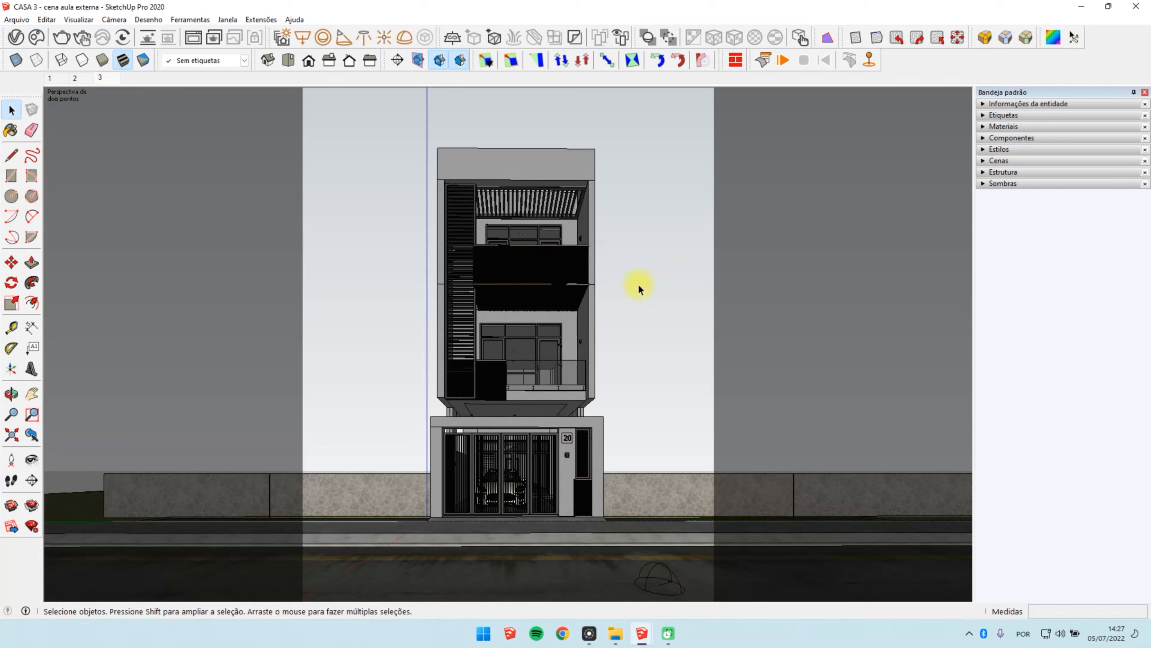
Step: Examine the recessed ceiling lights in the room behind the balcony and the light fixture on the balcony's side wall
{"action": "scroll", "coordinate": [532, 329], "scroll_direction": "up", "scroll_amount": 5}
{"action": "scroll", "coordinate": [494, 410], "scroll_direction": "up", "scroll_amount": 7}
{"action": "middle_click_drag", "start_coordinate": [498, 402], "coordinate": [313, 349]}
{"action": "scroll", "coordinate": [631, 252], "scroll_direction": "up", "scroll_amount": 3}
{"action": "scroll", "coordinate": [334, 184], "scroll_direction": "down", "scroll_amount": 10}
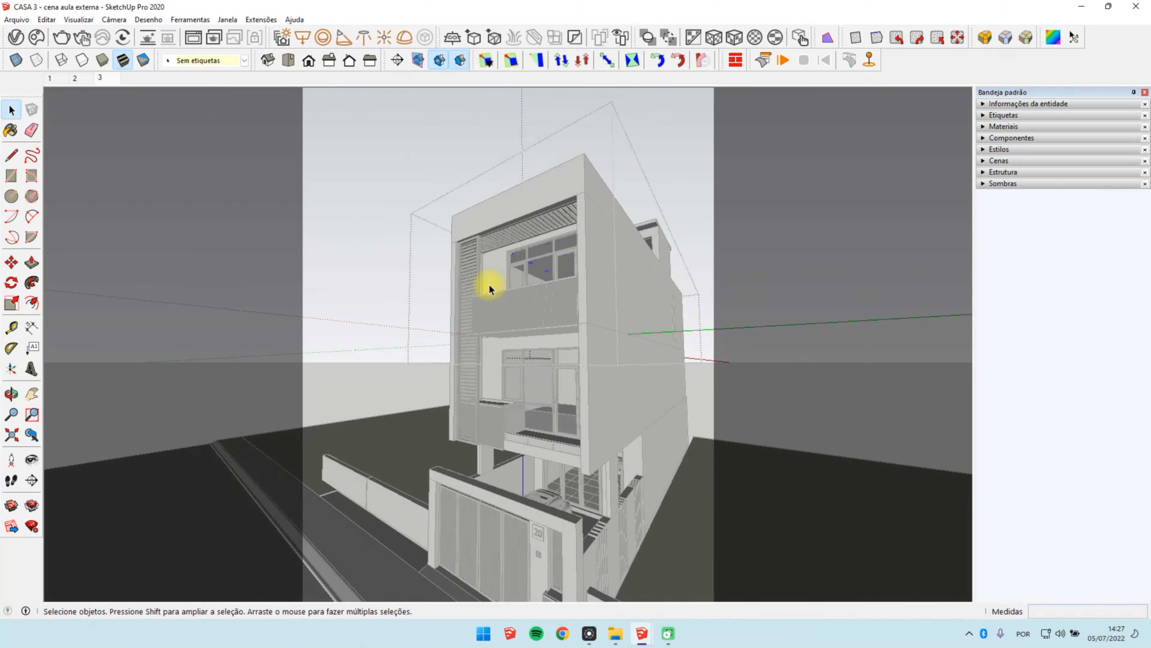
{"action": "middle_click_drag", "start_coordinate": [489, 285], "coordinate": [757, 383]}
{"action": "left_click", "coordinate": [643, 393]}
{"action": "scroll", "coordinate": [589, 370], "scroll_direction": "up", "scroll_amount": 6}
{"action": "left_click", "coordinate": [593, 381]}
{"action": "double_click", "coordinate": [593, 381]}
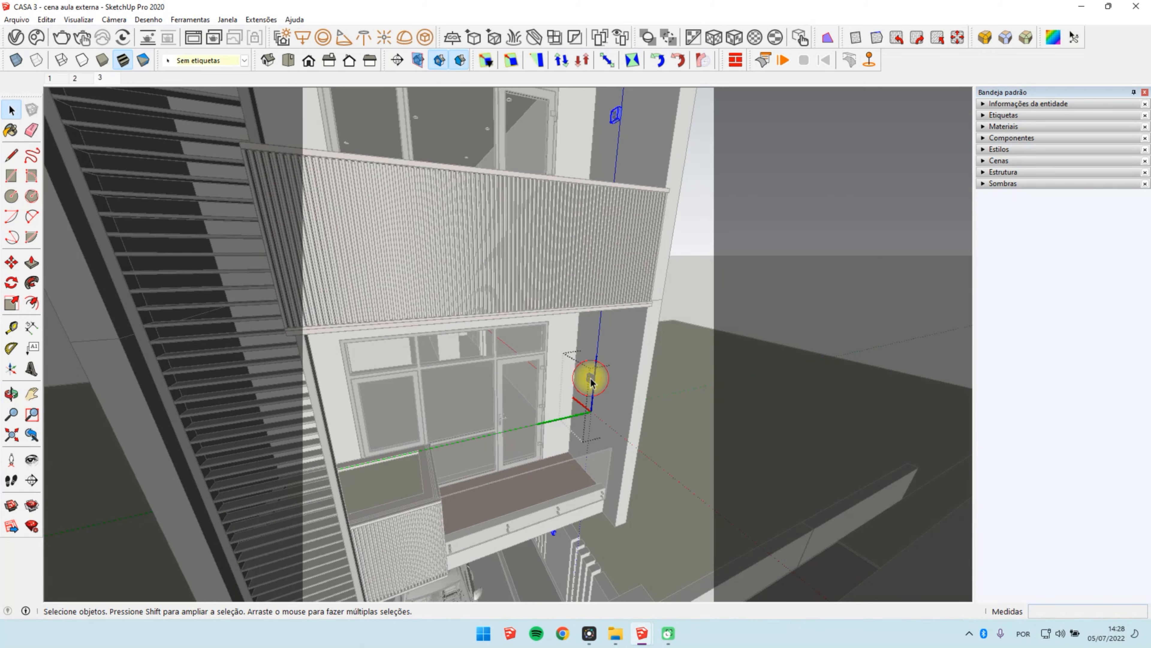
Step: Examine the garage ceiling spotlights above the car and the fixture on the wall beside the front gate
{"action": "left_click", "coordinate": [537, 290]}
{"action": "scroll", "coordinate": [535, 288], "scroll_direction": "down", "scroll_amount": 5}
{"action": "scroll", "coordinate": [504, 458], "scroll_direction": "up", "scroll_amount": 7}
{"action": "middle_click_drag", "start_coordinate": [504, 460], "coordinate": [488, 342]}
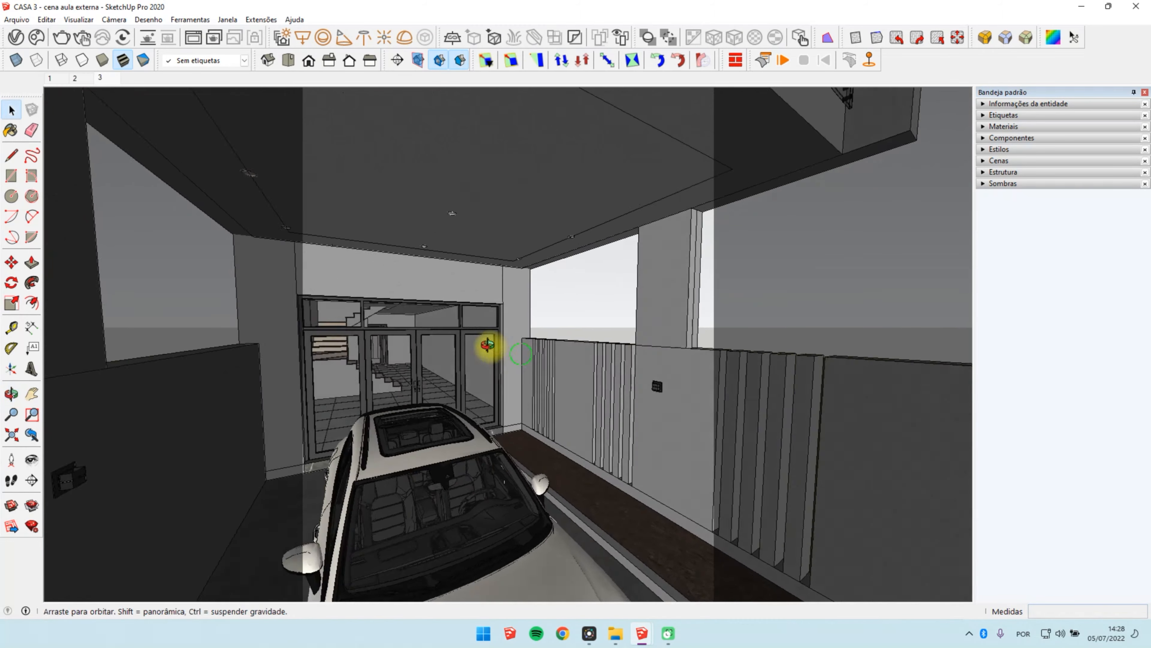
{"action": "scroll", "coordinate": [609, 295], "scroll_direction": "down", "scroll_amount": 8}
{"action": "scroll", "coordinate": [501, 471], "scroll_direction": "up", "scroll_amount": 4}
{"action": "scroll", "coordinate": [594, 408], "scroll_direction": "up", "scroll_amount": 4}
{"action": "middle_click_drag", "start_coordinate": [593, 408], "coordinate": [347, 439]}
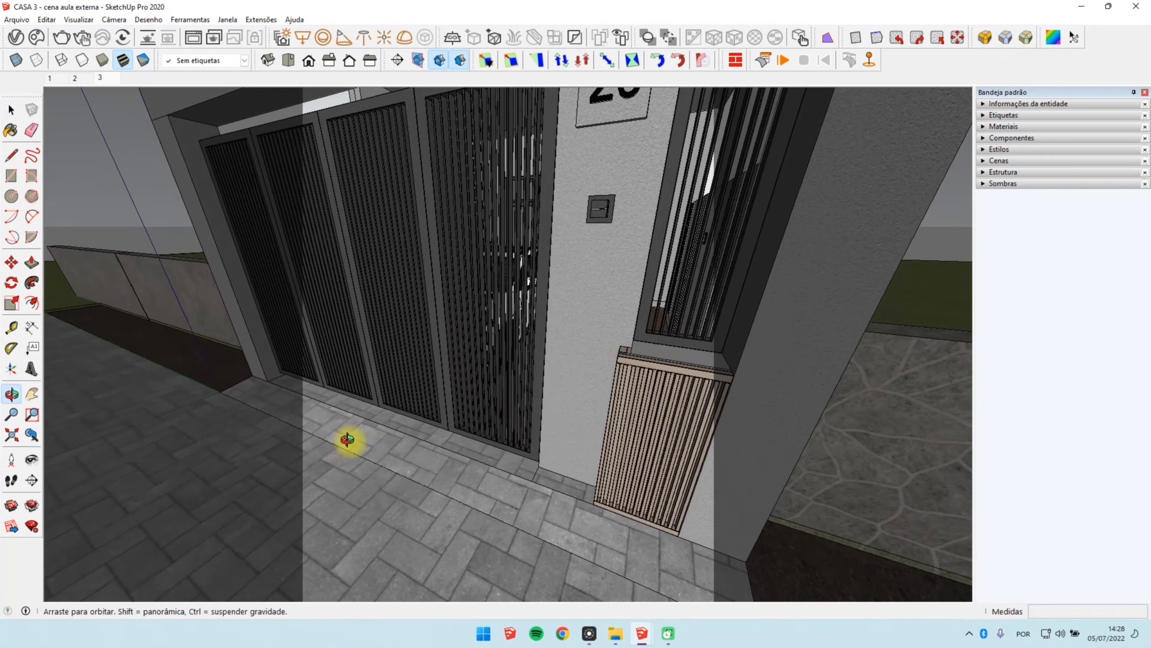
{"action": "scroll", "coordinate": [580, 349], "scroll_direction": "down", "scroll_amount": 3}
{"action": "scroll", "coordinate": [486, 355], "scroll_direction": "down", "scroll_amount": 5}
{"action": "scroll", "coordinate": [539, 332], "scroll_direction": "down", "scroll_amount": 3}
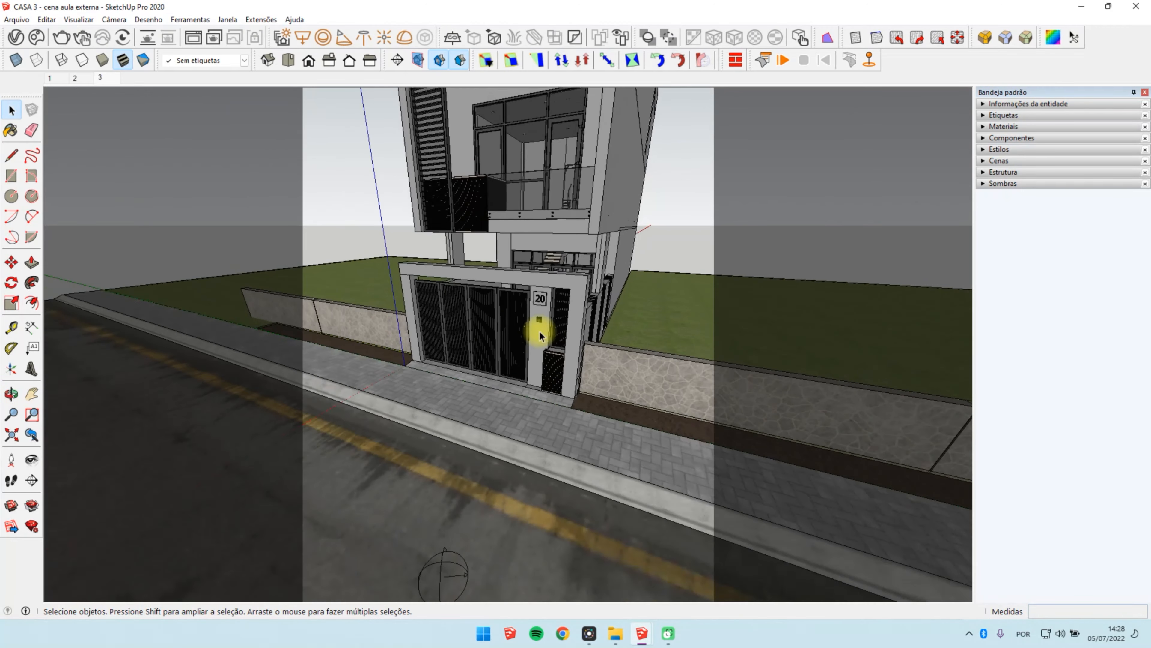
Step: Check the fixtures on the gate pillar and the first balcony's side wall, ending on the scene 3 front view
{"action": "scroll", "coordinate": [543, 325], "scroll_direction": "up", "scroll_amount": 6}
{"action": "scroll", "coordinate": [495, 357], "scroll_direction": "down", "scroll_amount": 3}
{"action": "middle_click_drag", "start_coordinate": [494, 356], "coordinate": [624, 360]}
{"action": "scroll", "coordinate": [625, 361], "scroll_direction": "up", "scroll_amount": 6}
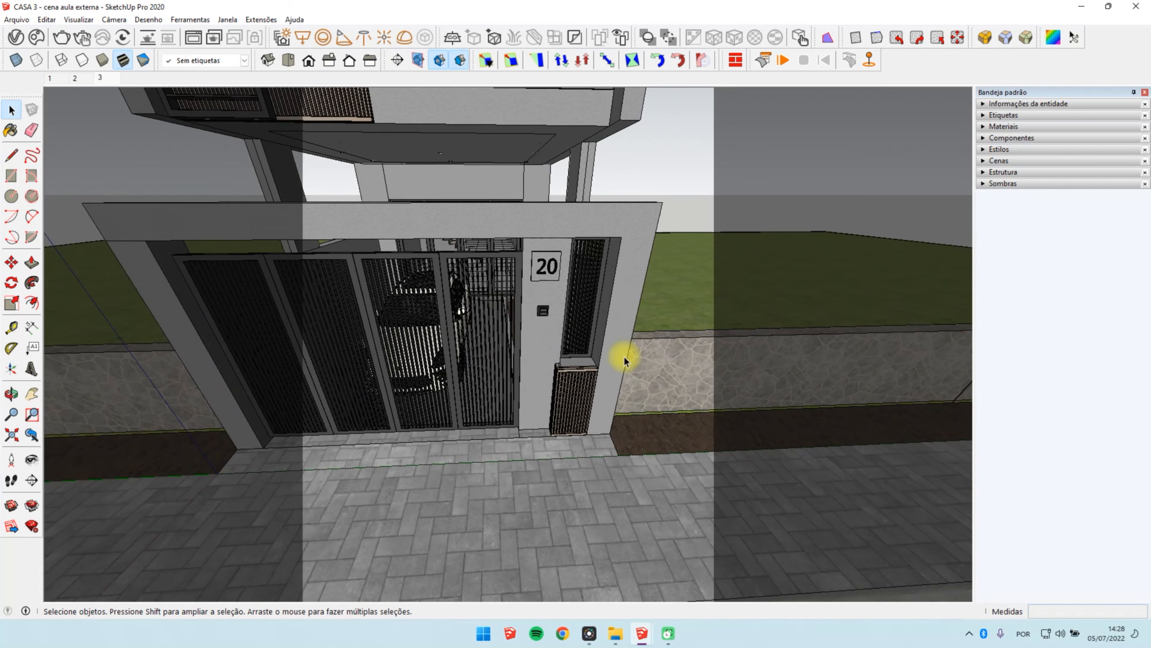
{"action": "scroll", "coordinate": [518, 455], "scroll_direction": "down", "scroll_amount": 5}
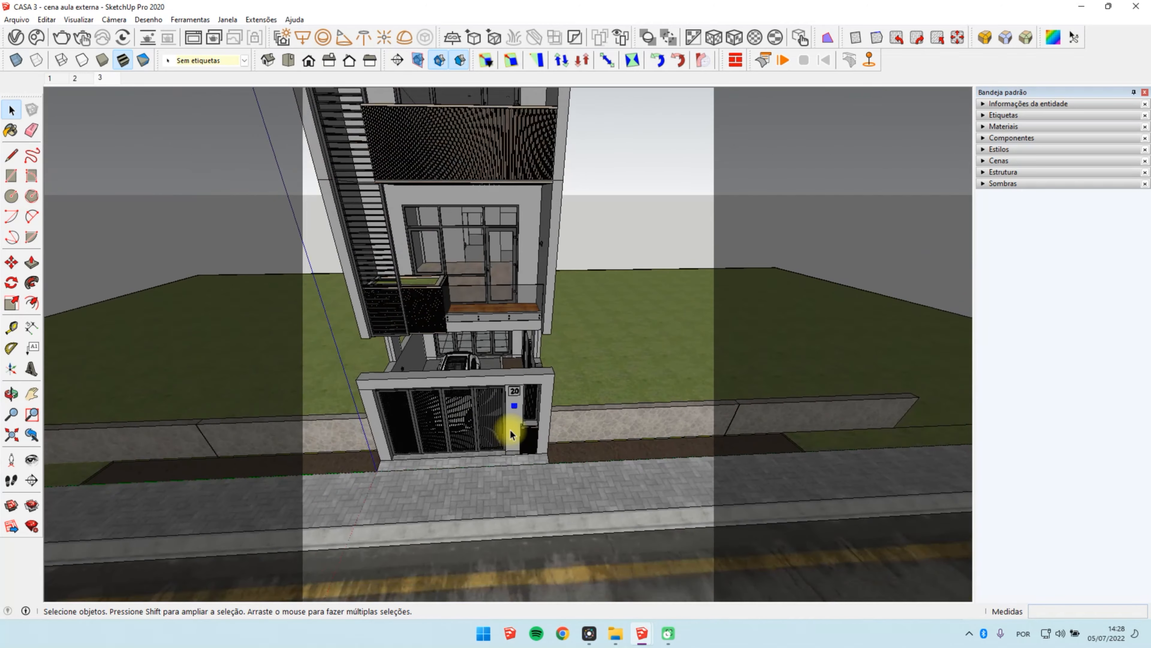
{"action": "middle_click_drag", "start_coordinate": [547, 249], "coordinate": [453, 253]}
{"action": "scroll", "coordinate": [452, 250], "scroll_direction": "up", "scroll_amount": 5}
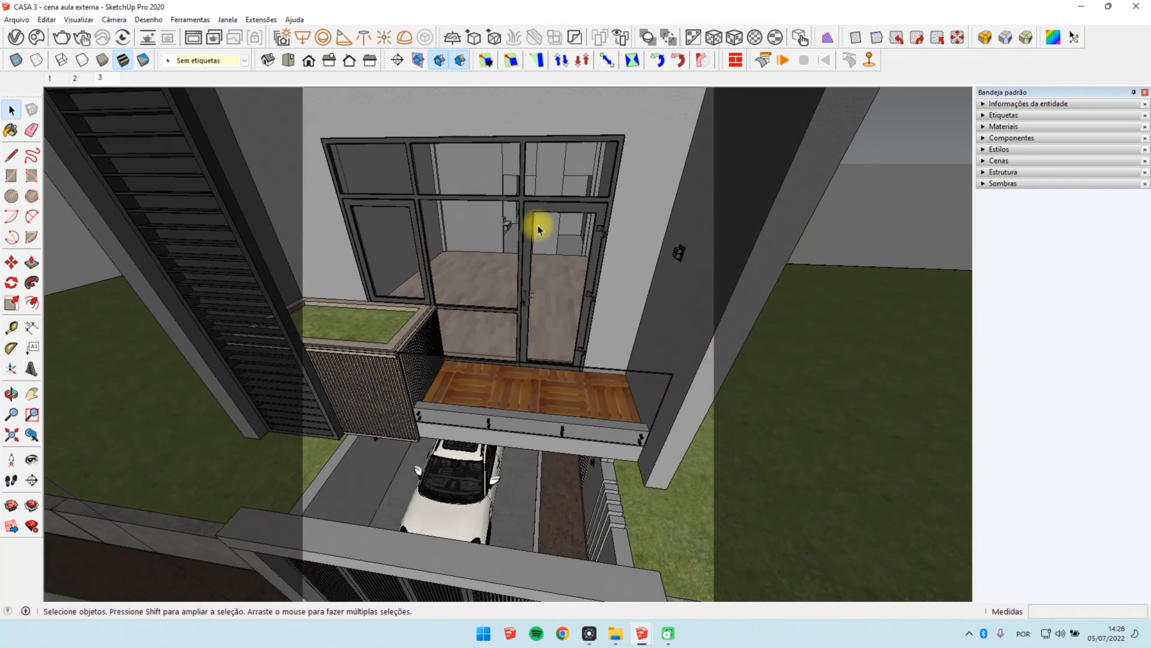
{"action": "middle_click_drag", "start_coordinate": [539, 228], "coordinate": [590, 171]}
{"action": "scroll", "coordinate": [591, 172], "scroll_direction": "down", "scroll_amount": 4}
{"action": "left_click", "coordinate": [624, 213]}
{"action": "scroll", "coordinate": [511, 375], "scroll_direction": "down", "scroll_amount": 4}
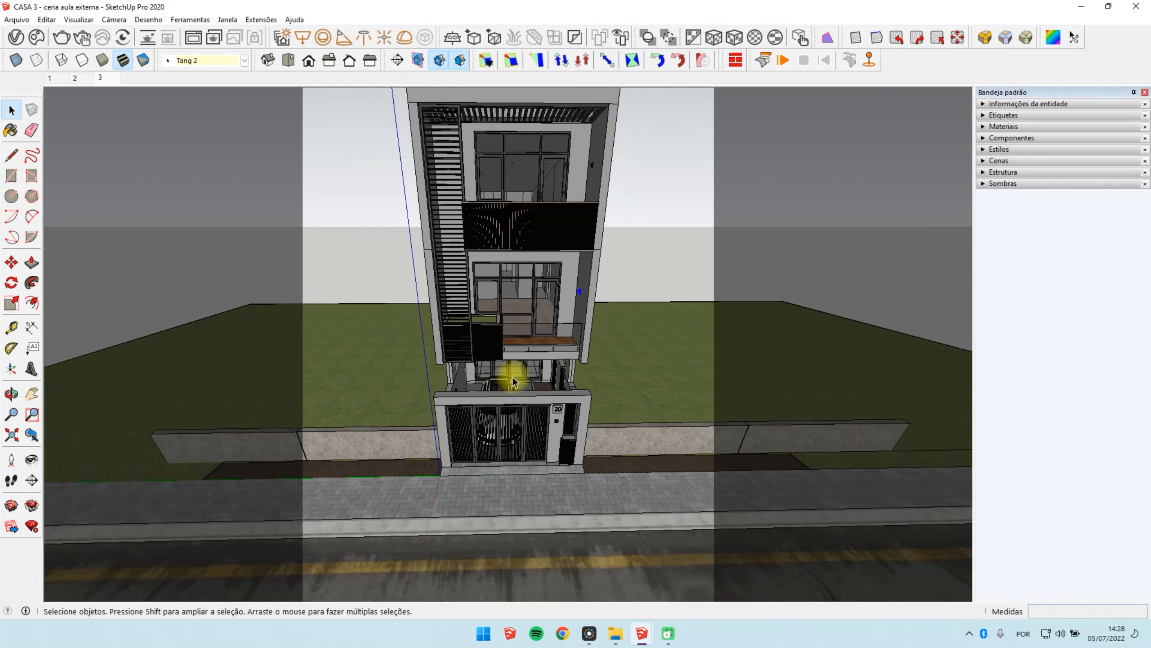
{"action": "scroll", "coordinate": [526, 284], "scroll_direction": "up", "scroll_amount": 4}
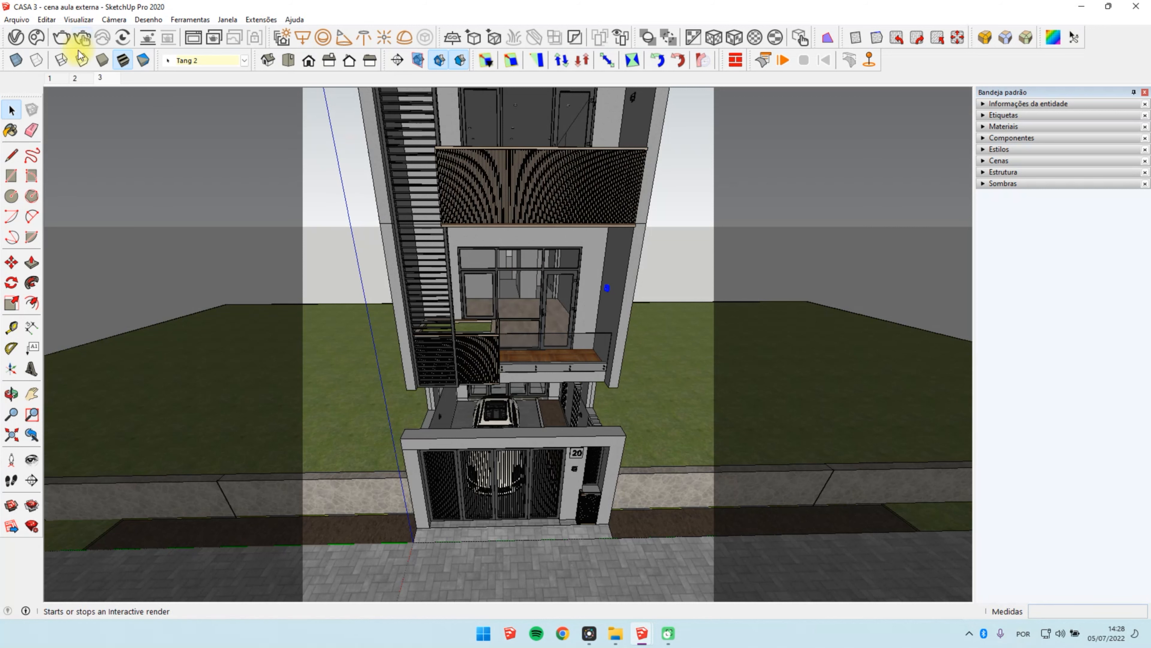
{"action": "left_click", "coordinate": [100, 78]}
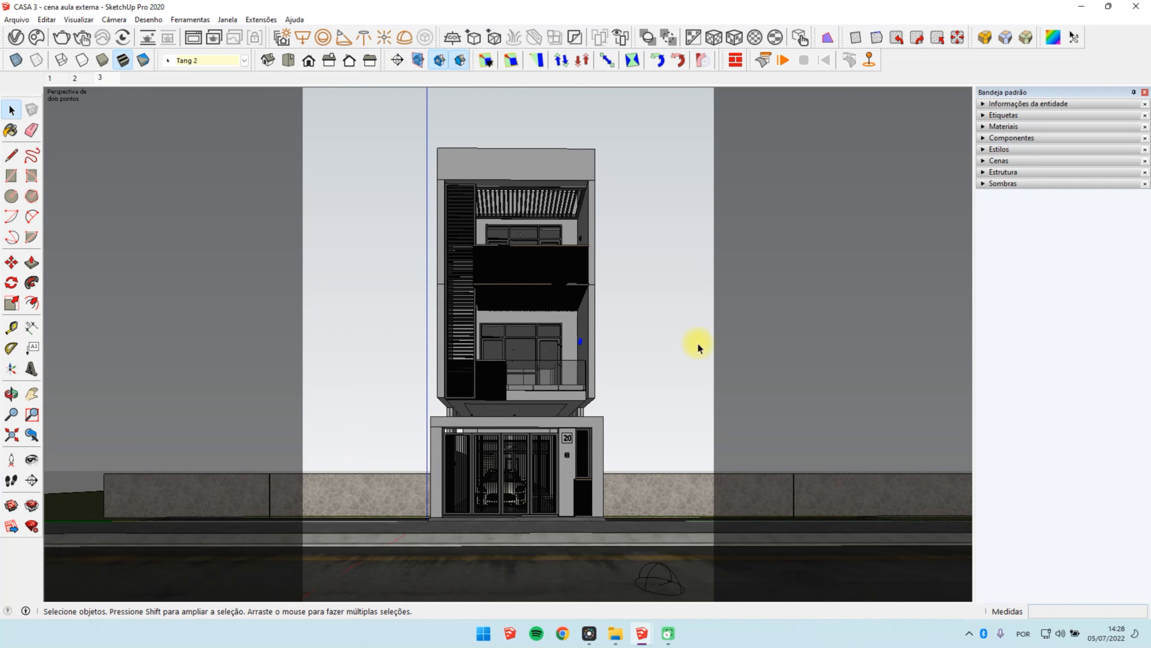
Step: Enable hiding the rest of the model during component editing
{"action": "left_click", "coordinate": [47, 21]}
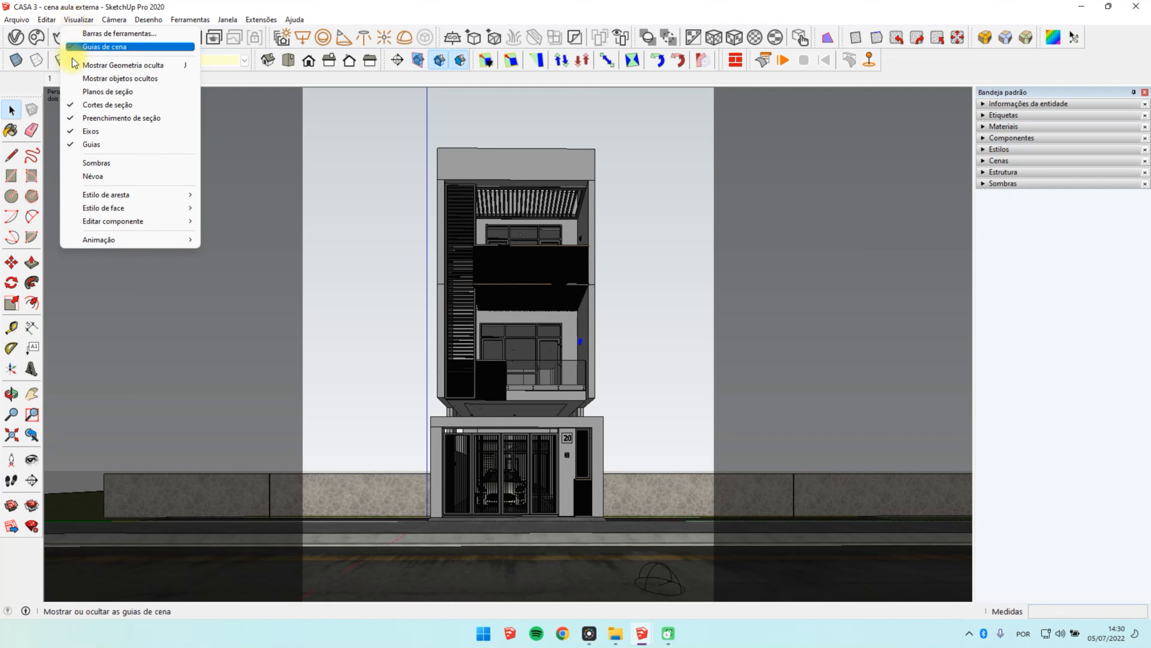
{"action": "mouse_move", "coordinate": [117, 227]}
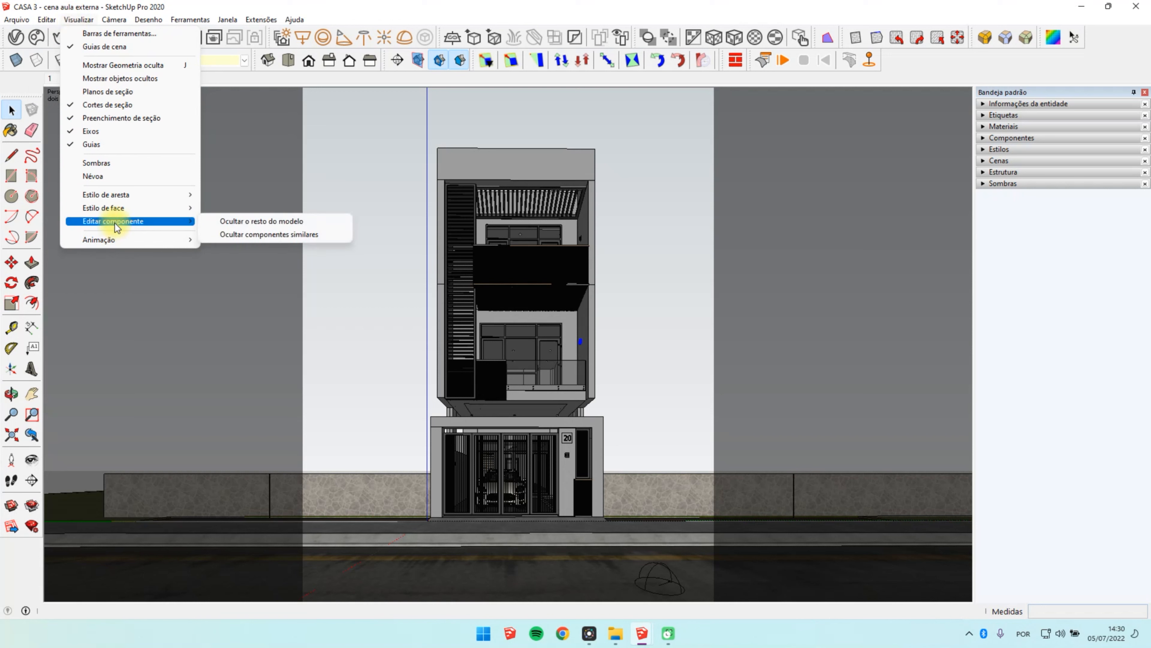
{"action": "left_click", "coordinate": [227, 226]}
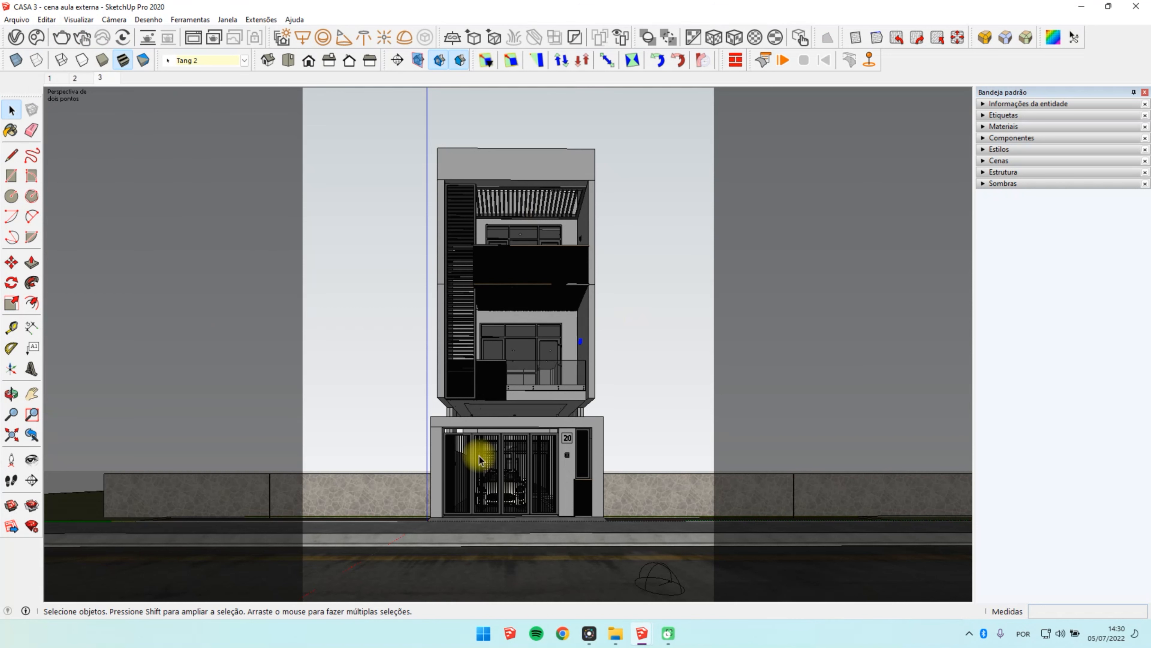
Step: Open the middle recessed spotlight in the garage ceiling for editing, down to the level of its luminous disc
{"action": "scroll", "coordinate": [533, 347], "scroll_direction": "up", "scroll_amount": 10}
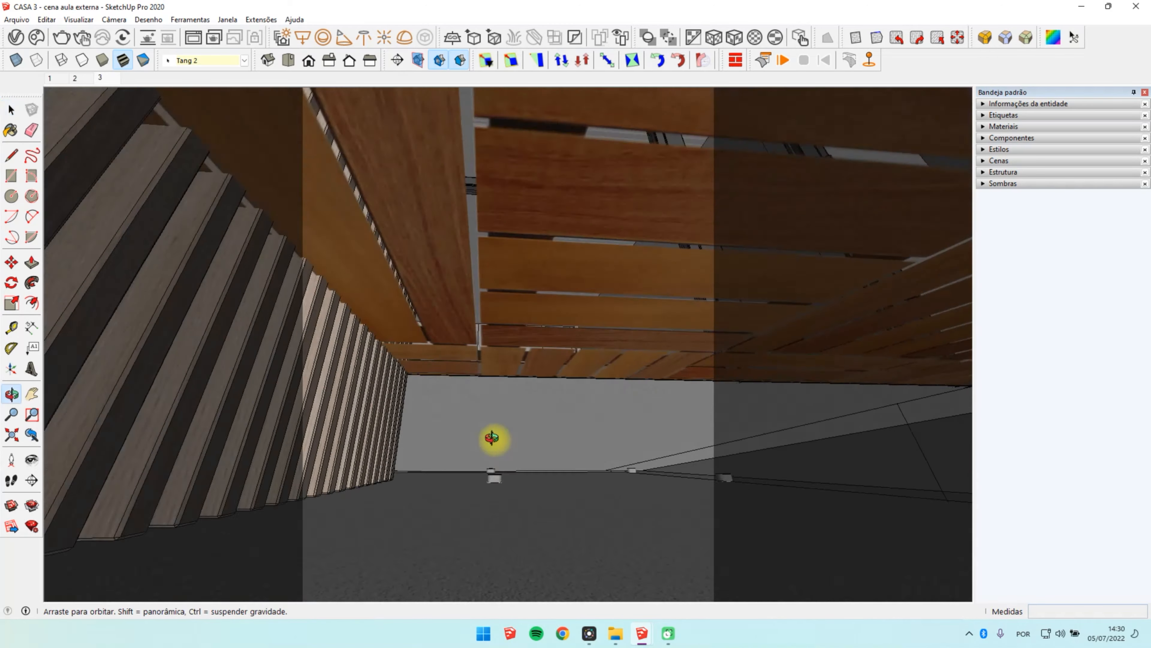
{"action": "scroll", "coordinate": [494, 449], "scroll_direction": "down", "scroll_amount": 10}
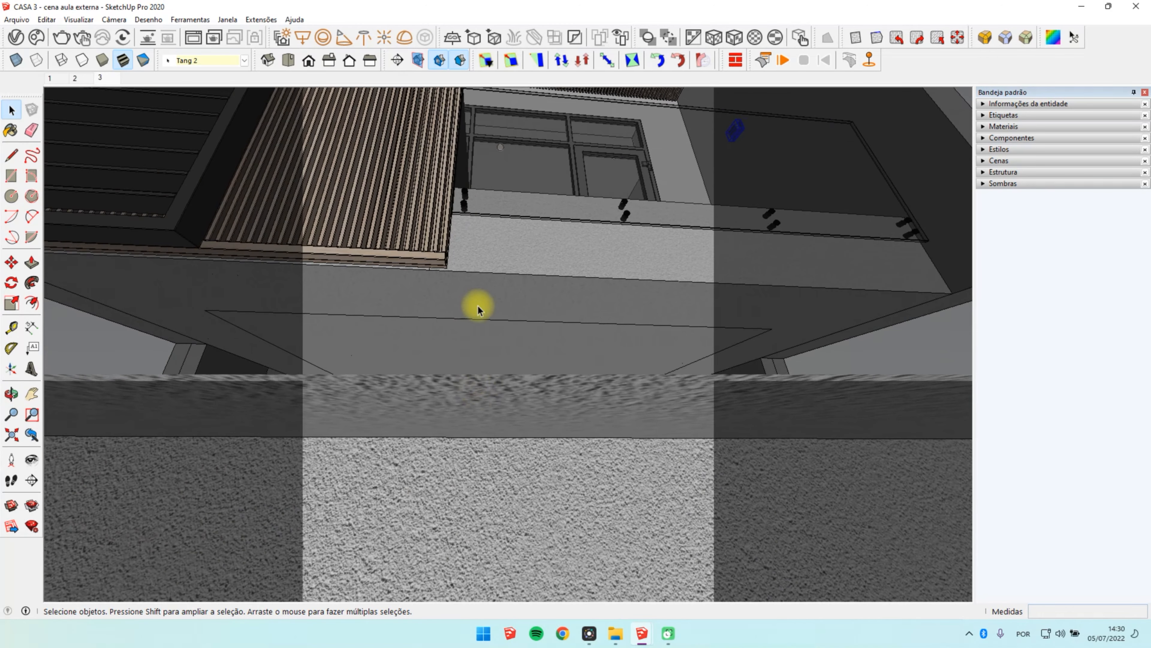
{"action": "middle_click_drag", "start_coordinate": [478, 305], "coordinate": [514, 254]}
{"action": "scroll", "coordinate": [486, 357], "scroll_direction": "up", "scroll_amount": 5}
{"action": "double_click", "coordinate": [498, 364]}
{"action": "left_click", "coordinate": [498, 364]}
{"action": "double_click", "coordinate": [498, 363]}
{"action": "left_click", "coordinate": [494, 362]}
{"action": "scroll", "coordinate": [494, 370], "scroll_direction": "up", "scroll_amount": 5}
{"action": "left_click", "coordinate": [500, 317]}
{"action": "double_click", "coordinate": [493, 381]}
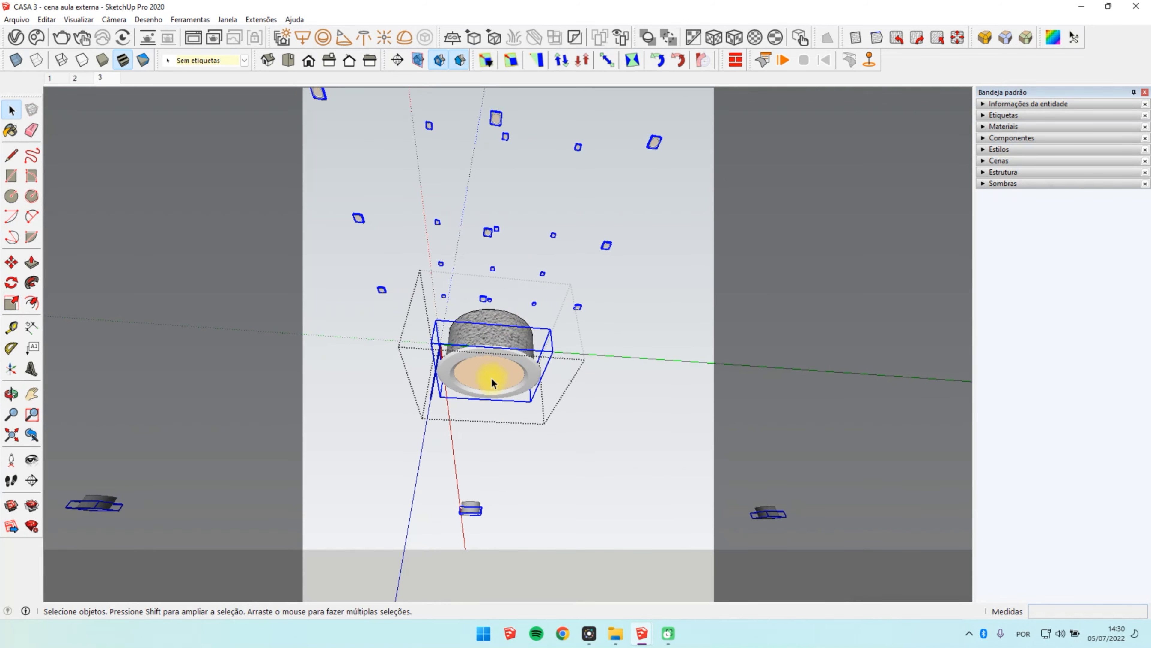
Step: Check the luminous disc's material and inspect the face inside its group
{"action": "left_click", "coordinate": [486, 380]}
{"action": "middle_click_drag", "start_coordinate": [494, 376], "coordinate": [550, 358]}
{"action": "scroll", "coordinate": [491, 384], "scroll_direction": "up", "scroll_amount": 5}
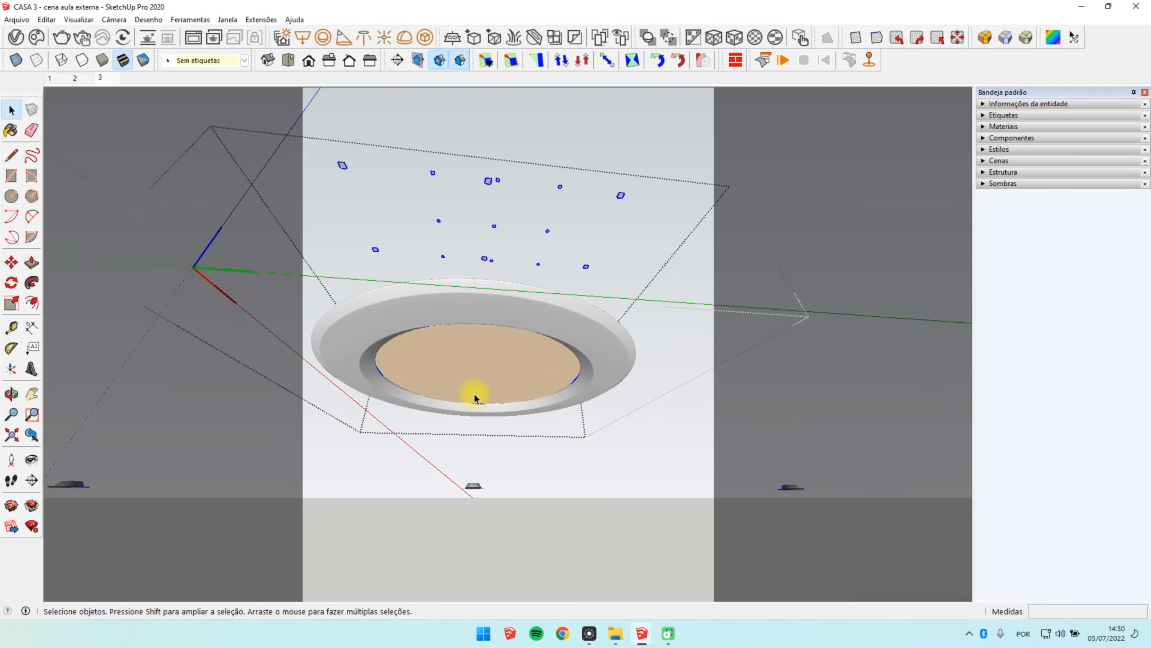
{"action": "key", "text": "b"}
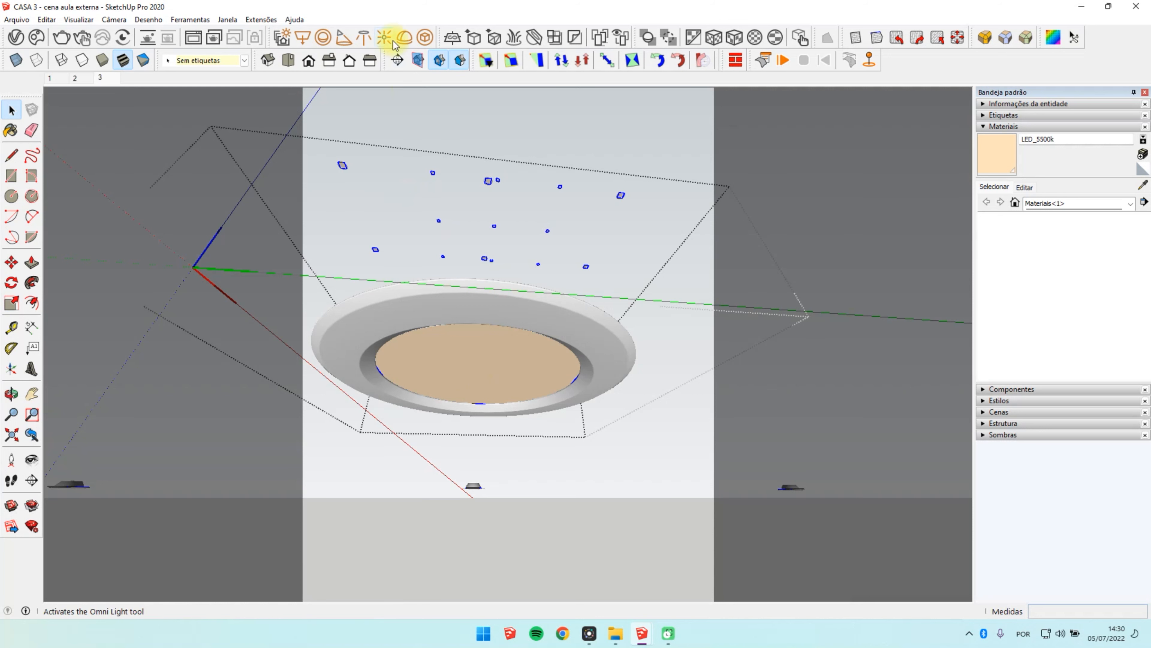
{"action": "double_click", "coordinate": [502, 357]}
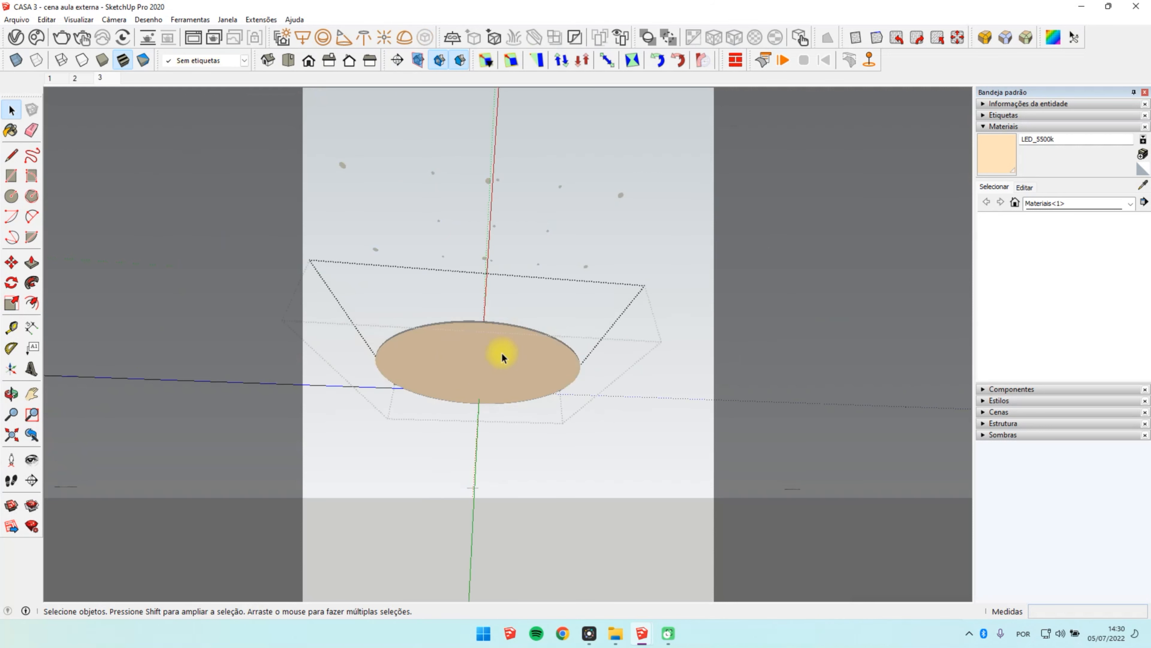
{"action": "left_click", "coordinate": [501, 353]}
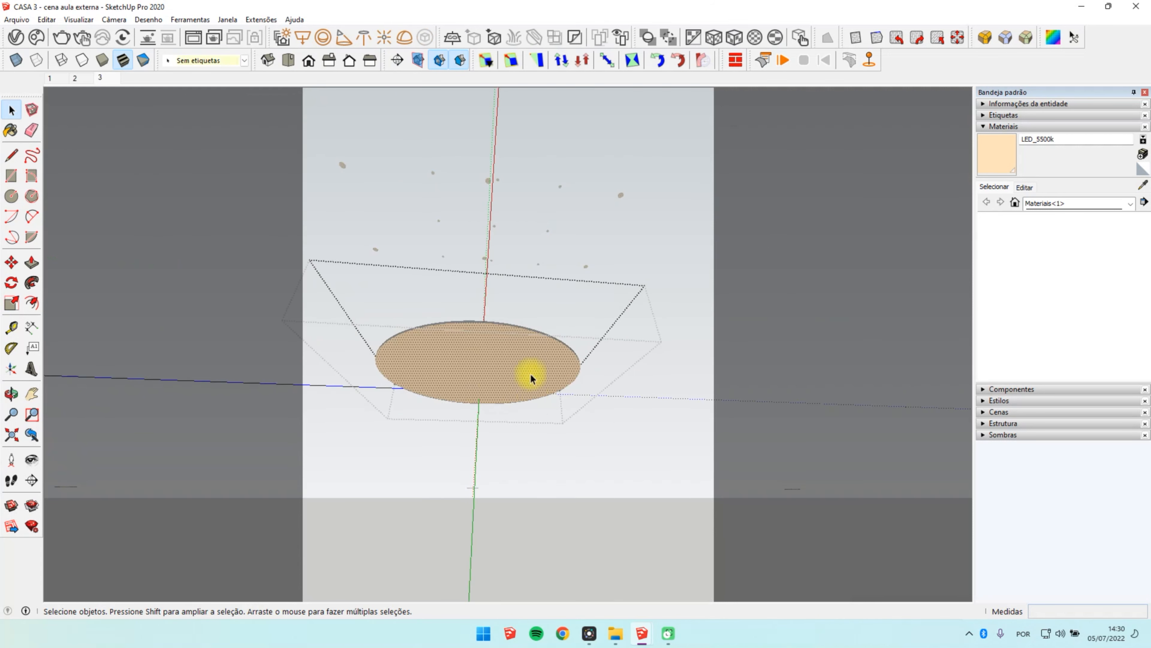
{"action": "left_click", "coordinate": [615, 416]}
Step: Convert the spotlight's luminous disc into a V-Ray Mesh Light and rename that light "S.AM - MESH SPOT CASA"
{"action": "left_click", "coordinate": [510, 381]}
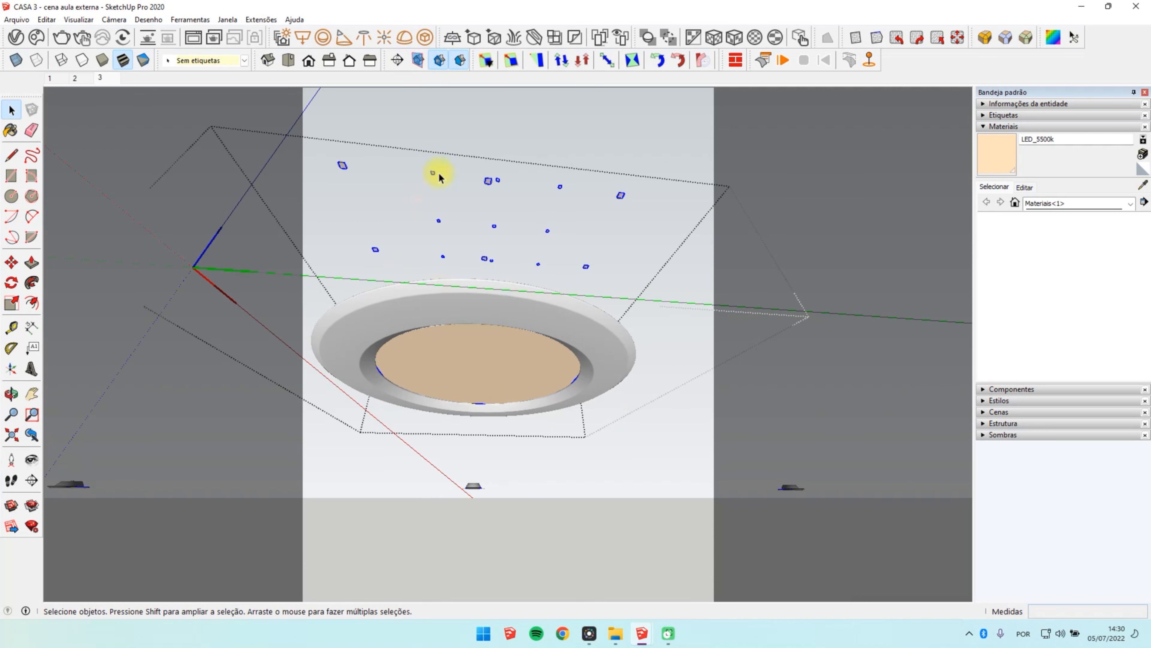
{"action": "left_click", "coordinate": [426, 40]}
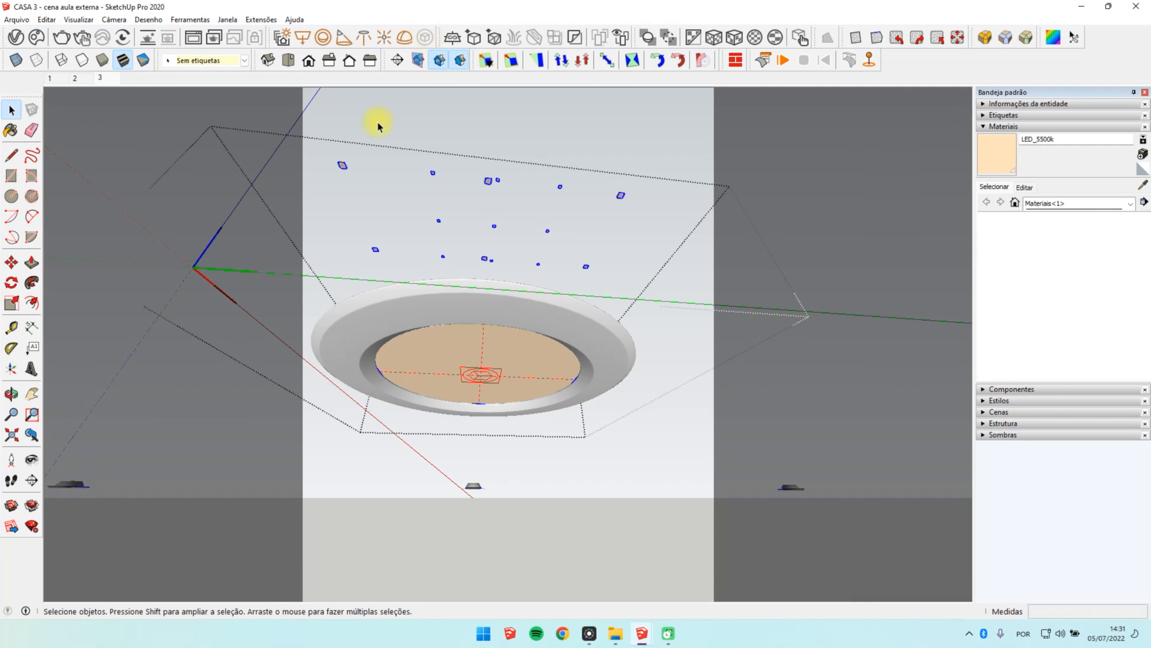
{"action": "left_click", "coordinate": [15, 38]}
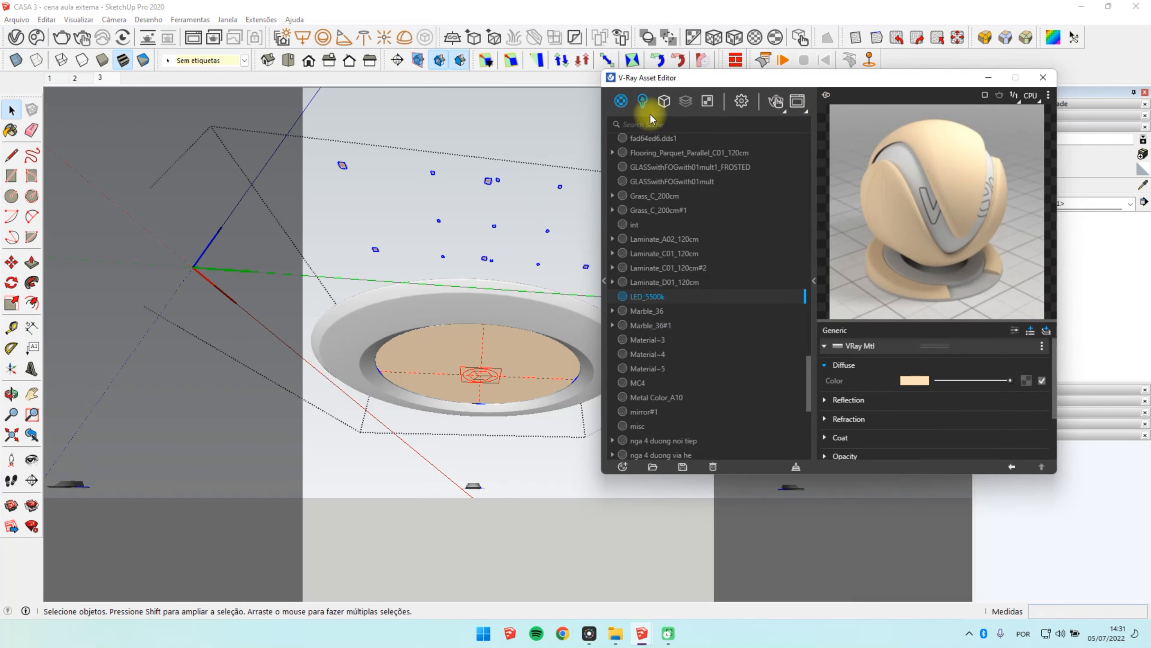
{"action": "left_click", "coordinate": [642, 100]}
{"action": "left_click", "coordinate": [657, 174]}
{"action": "double_click", "coordinate": [657, 176]}
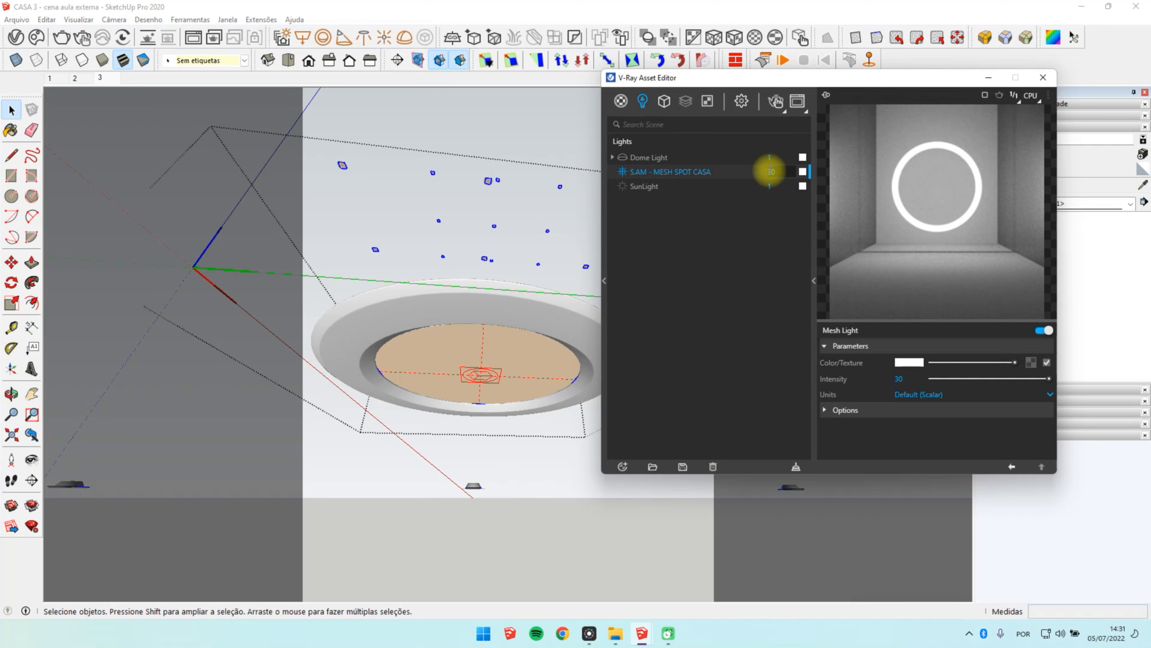
Step: Set the mesh light's colour temperature to 4200 K
{"action": "left_click", "coordinate": [803, 172]}
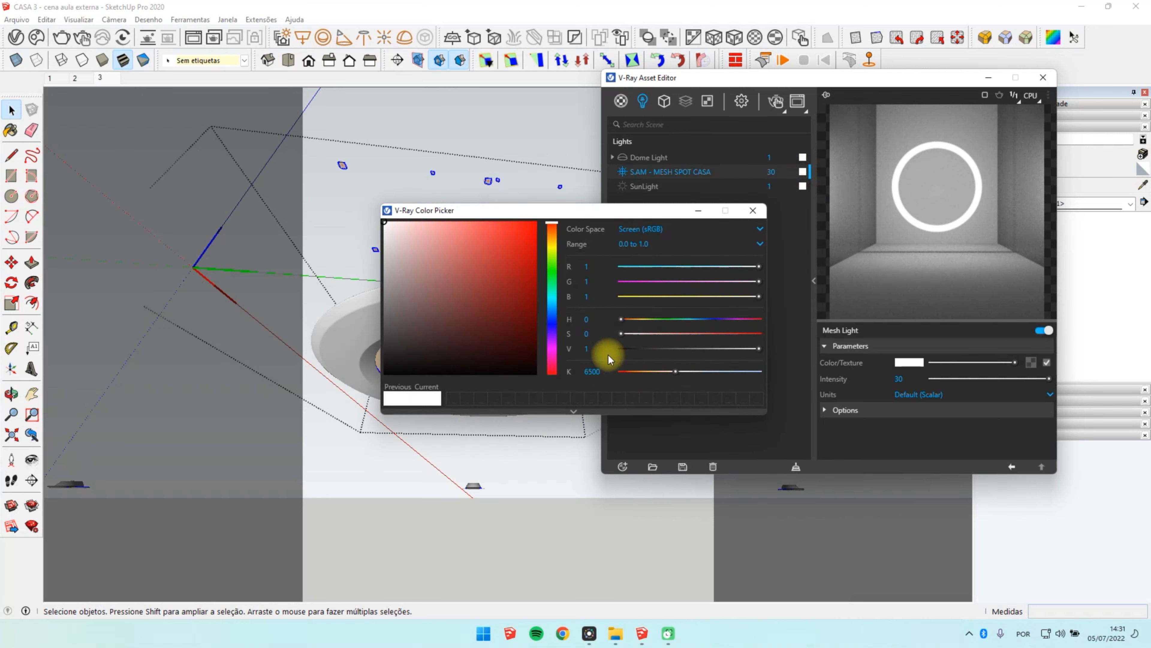
{"action": "left_click", "coordinate": [589, 371]}
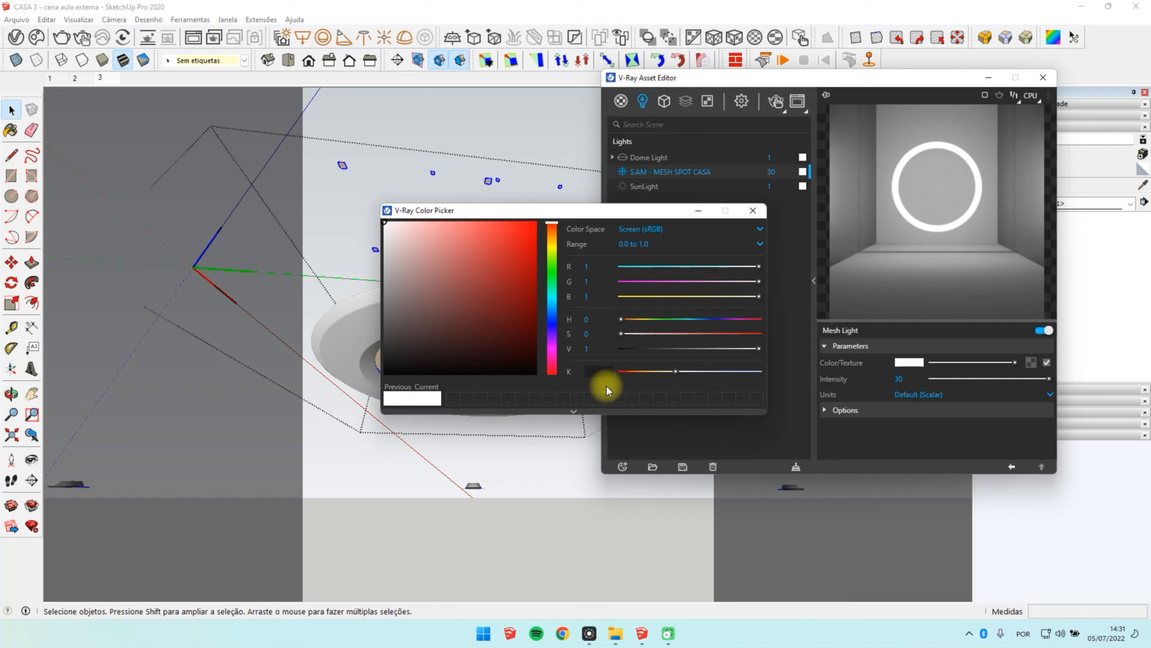
{"action": "type", "text": "4200"}
{"action": "key", "text": "Return"}
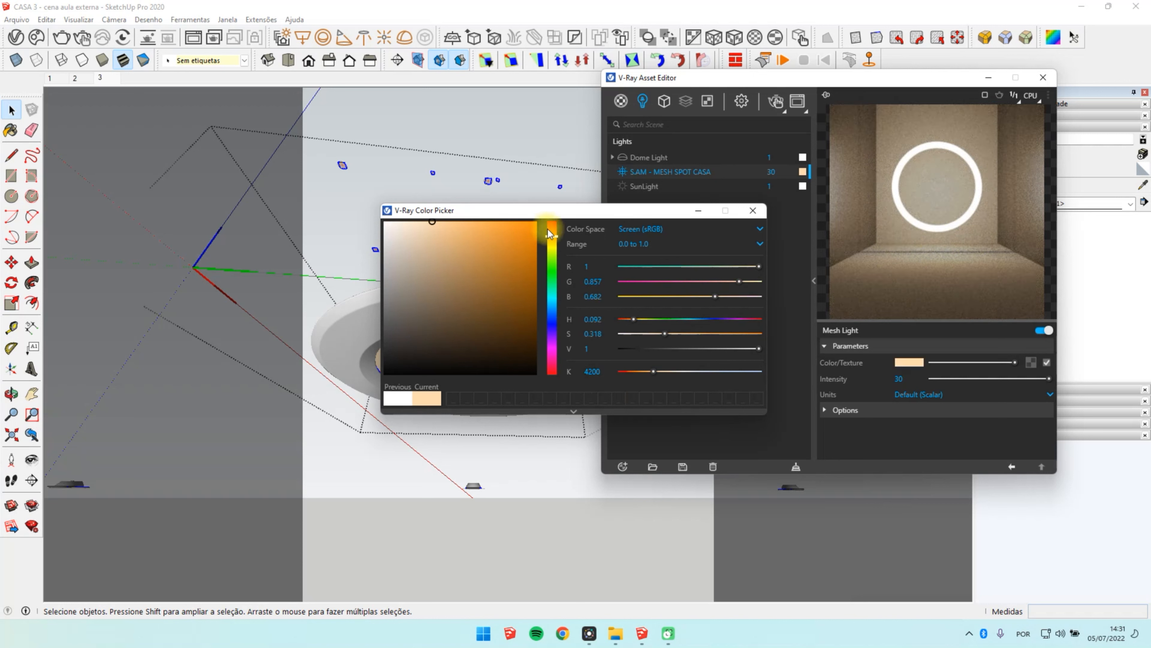
{"action": "left_click", "coordinate": [753, 213]}
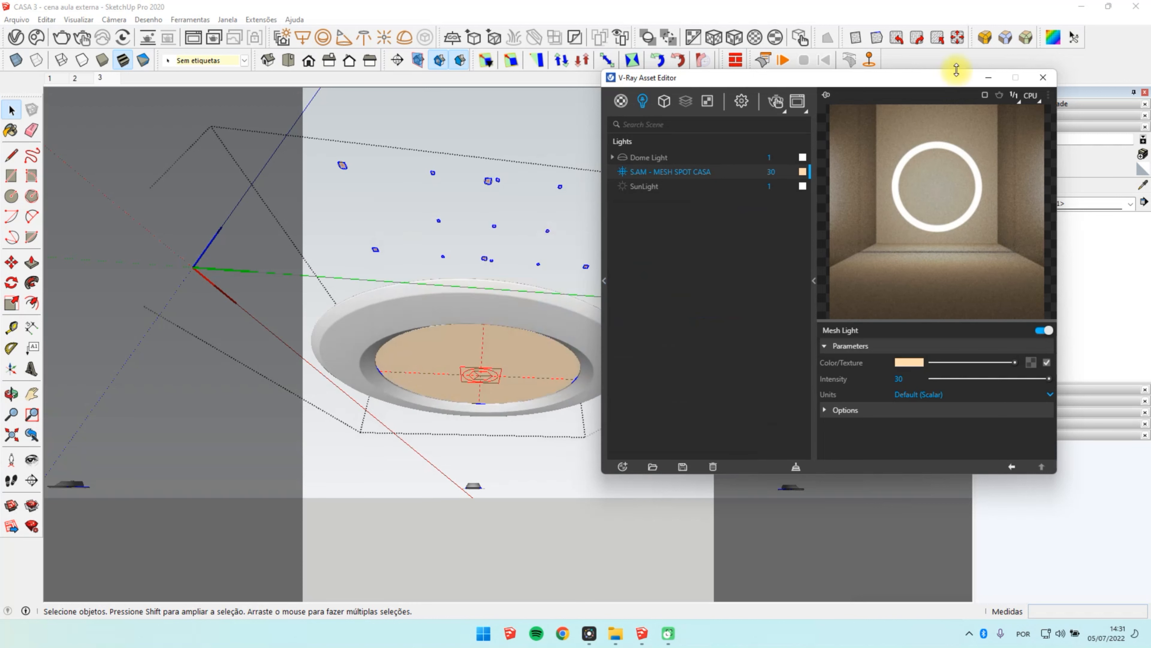
Step: Render the scene 3 front view with interactive mode turned off and inspect the lit ceiling spots in the result
{"action": "left_click", "coordinate": [989, 77]}
{"action": "left_click", "coordinate": [99, 78]}
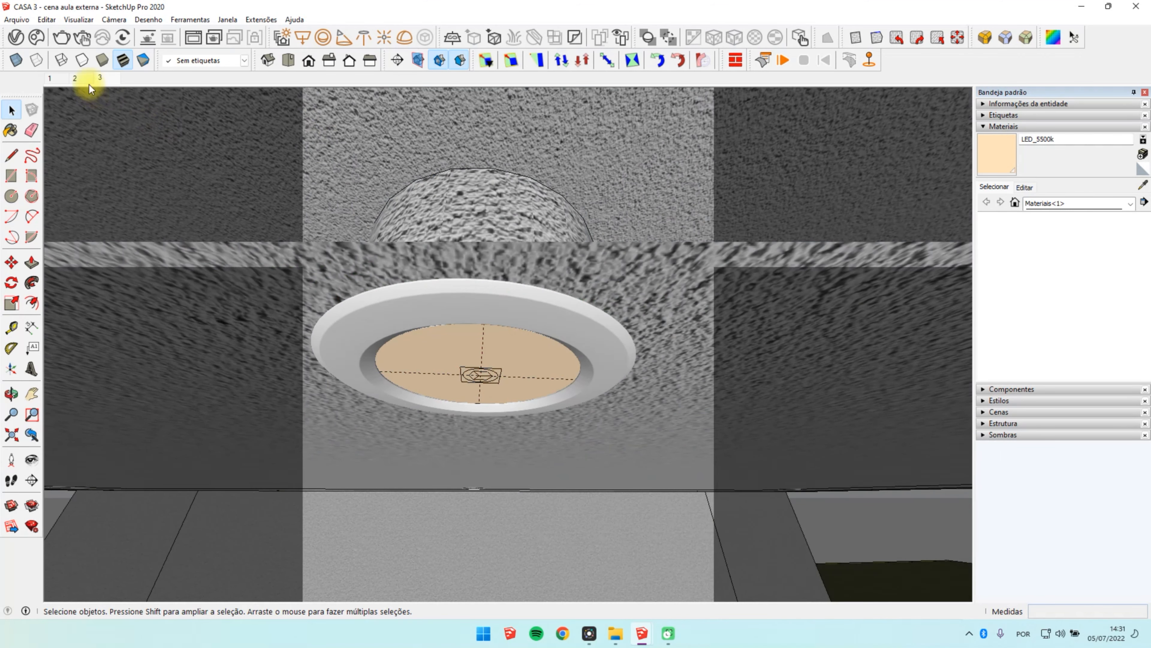
{"action": "left_click", "coordinate": [16, 38]}
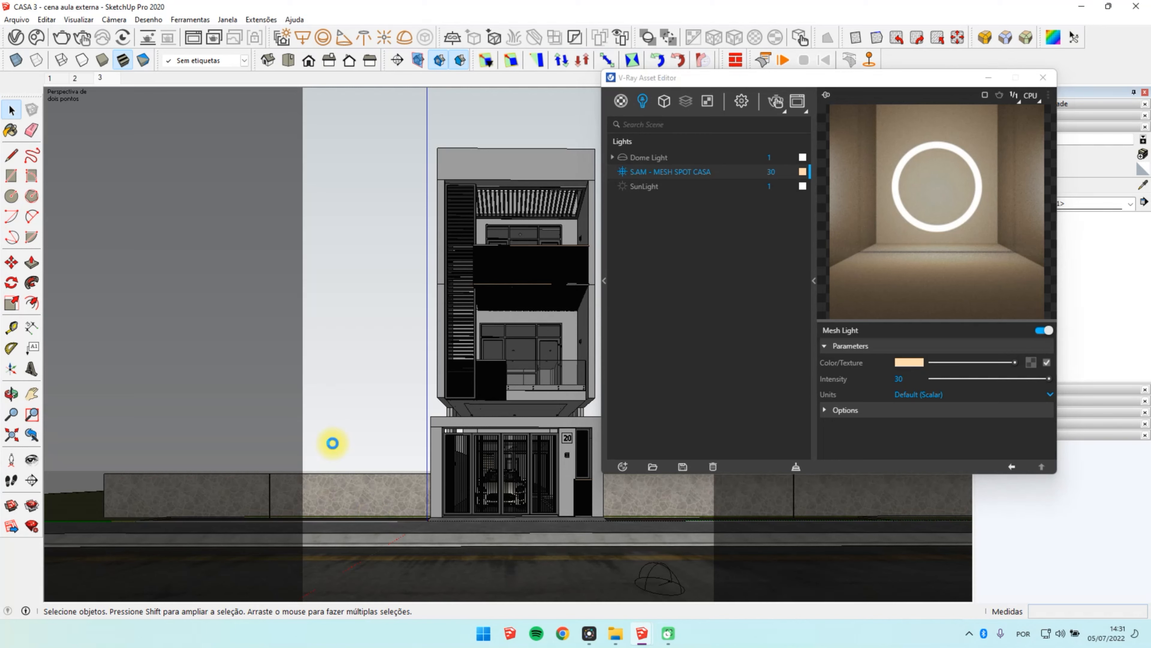
{"action": "left_click", "coordinate": [741, 101]}
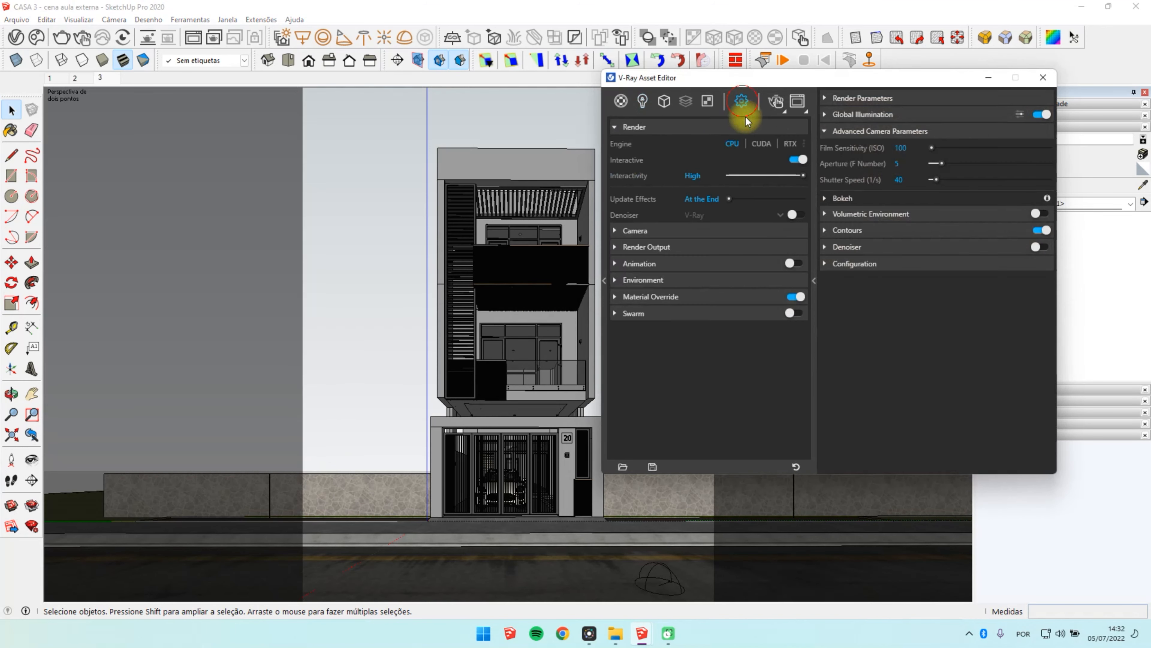
{"action": "left_click", "coordinate": [793, 161]}
{"action": "left_click", "coordinate": [776, 102]}
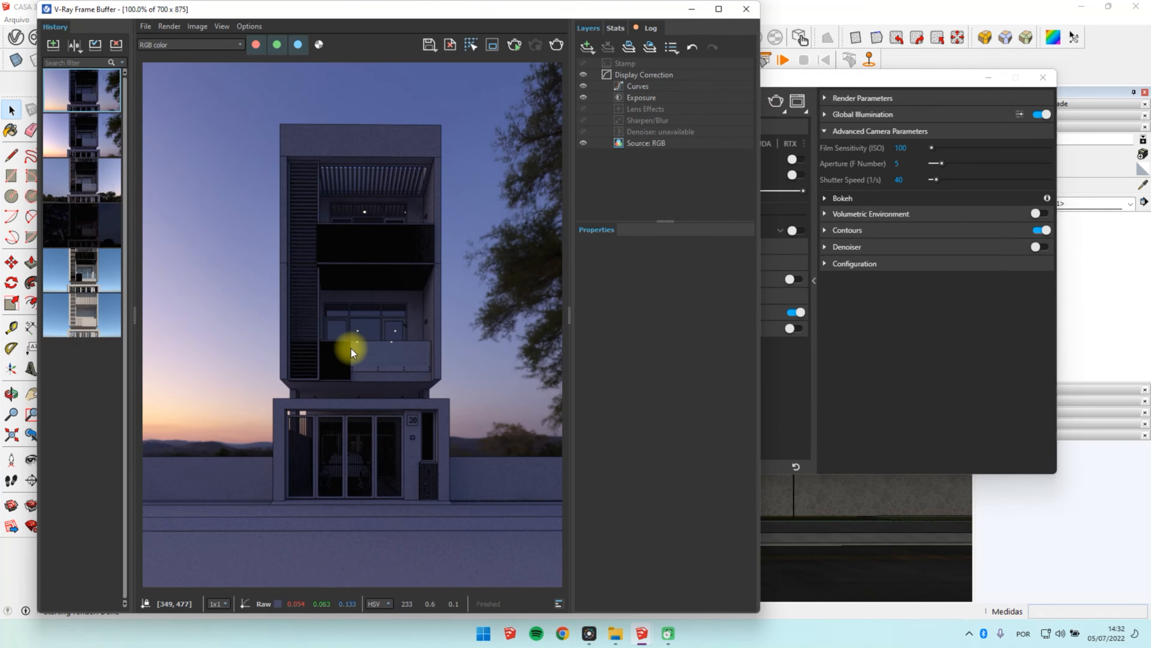
{"action": "scroll", "coordinate": [359, 334], "scroll_direction": "up", "scroll_amount": 5}
{"action": "scroll", "coordinate": [359, 329], "scroll_direction": "down", "scroll_amount": 5}
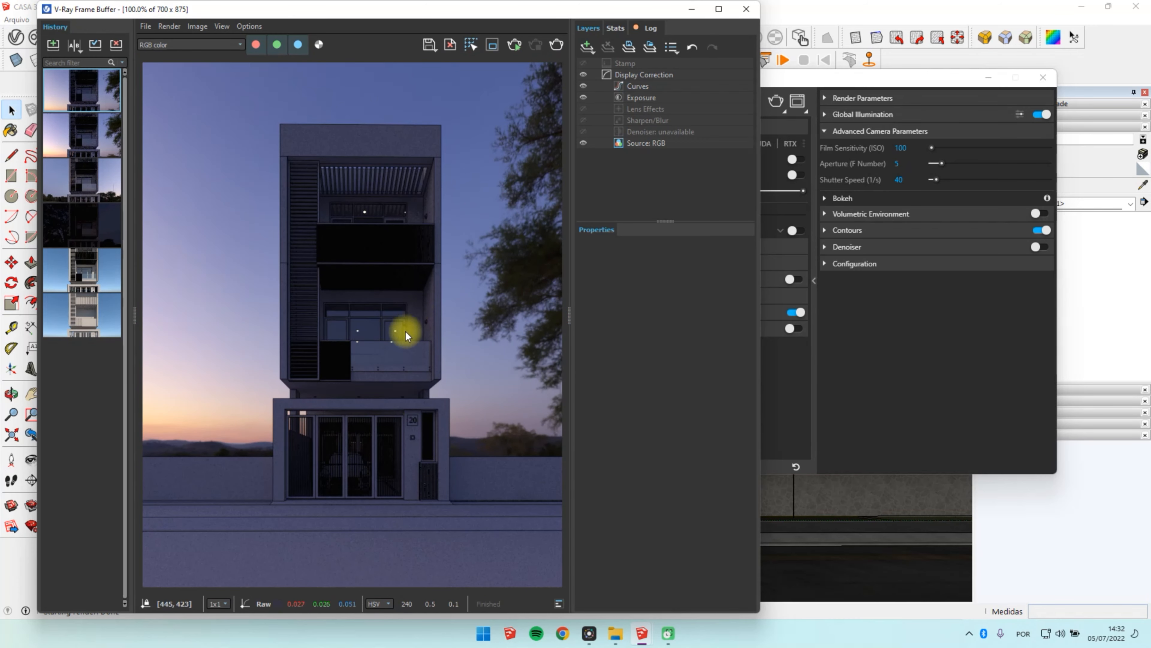
Step: Inspect the lit balcony spots in the finished render and save the render to the history
{"action": "scroll", "coordinate": [373, 353], "scroll_direction": "up", "scroll_amount": 3}
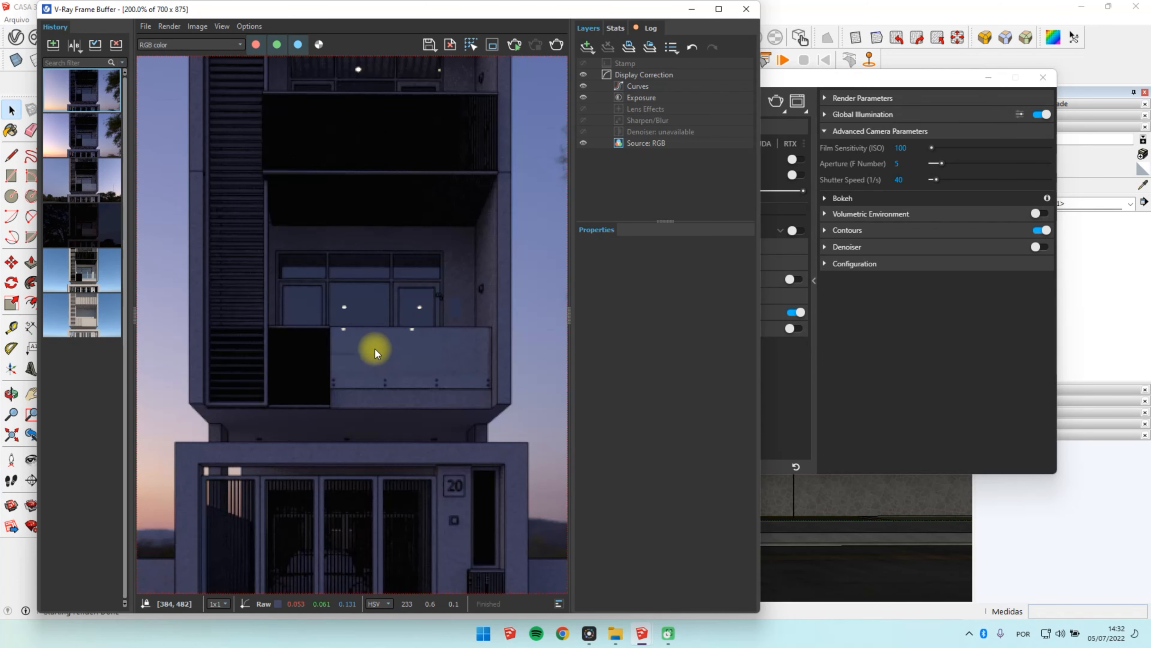
{"action": "scroll", "coordinate": [375, 349], "scroll_direction": "down", "scroll_amount": 3}
{"action": "left_click", "coordinate": [53, 45]}
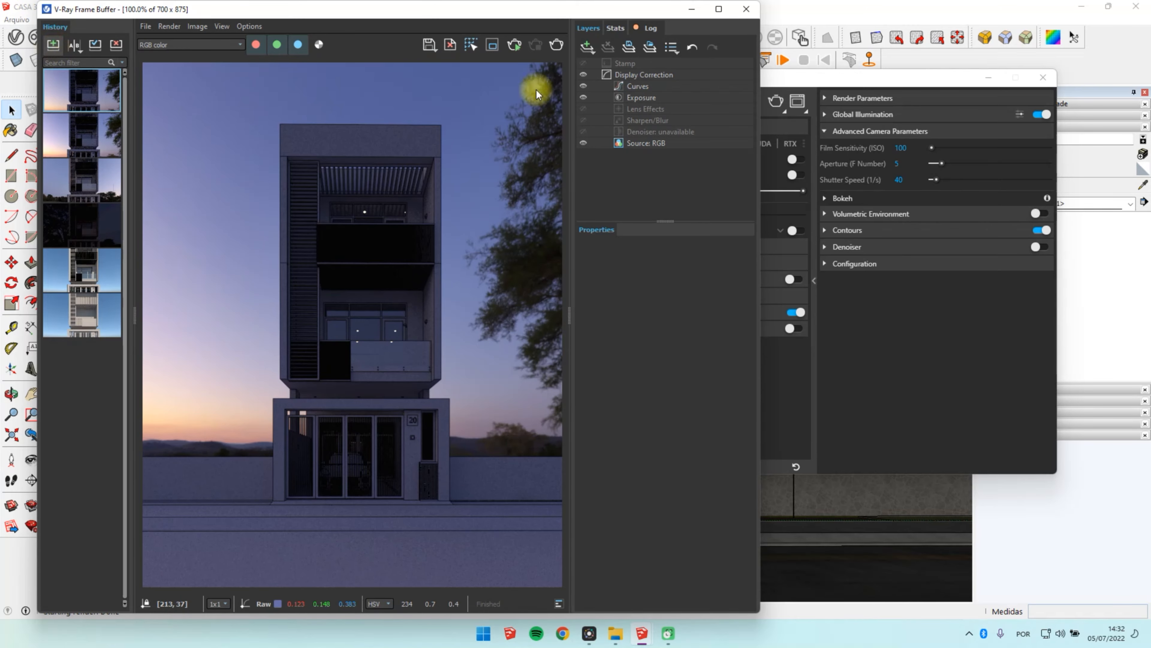
Step: Return to the model and open the recessed ceiling spotlight component under the overhang for editing, down to its nested disc group
{"action": "left_click", "coordinate": [692, 9]}
{"action": "left_click", "coordinate": [988, 77]}
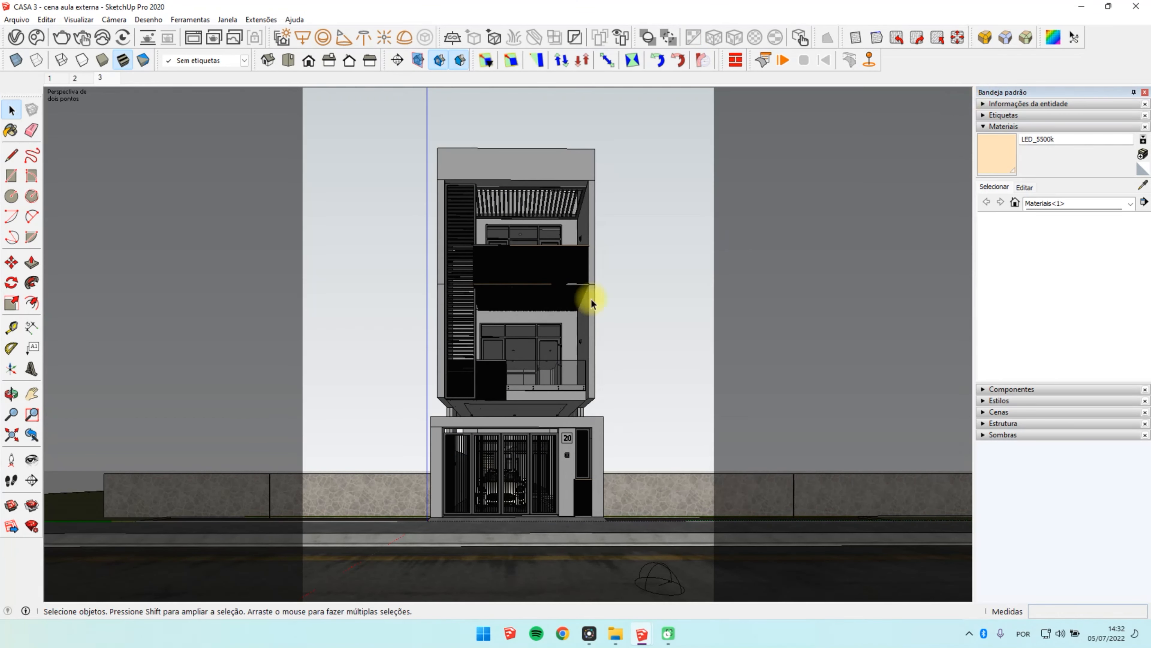
{"action": "scroll", "coordinate": [514, 399], "scroll_direction": "up", "scroll_amount": 10}
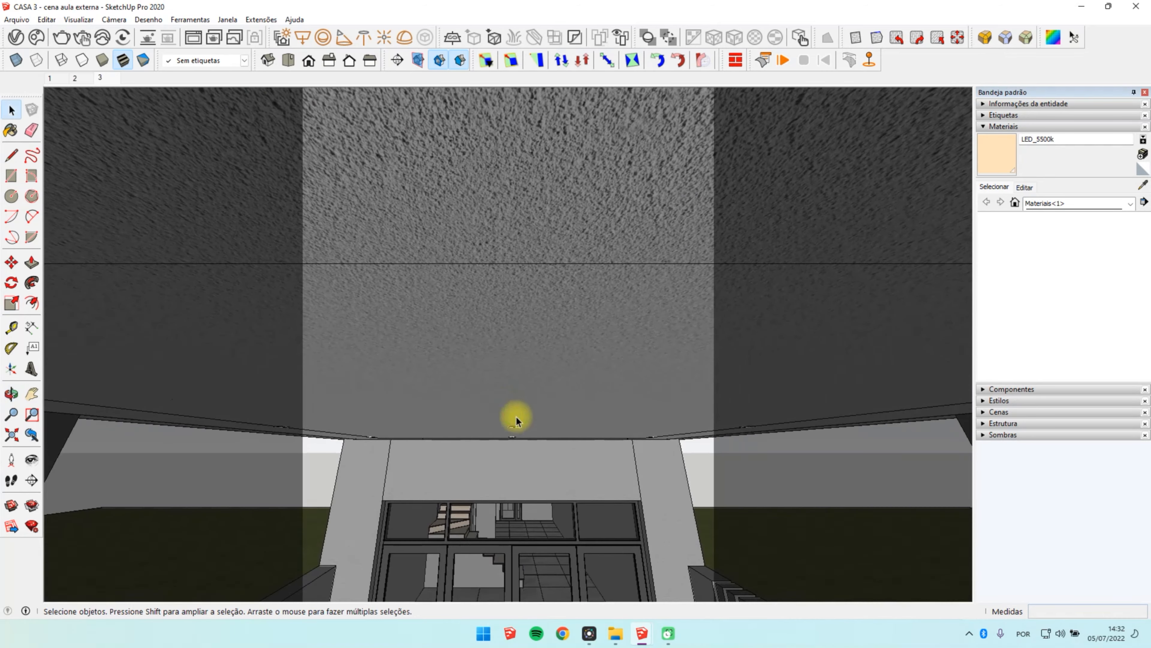
{"action": "double_click", "coordinate": [515, 428]}
{"action": "left_click", "coordinate": [513, 428]}
{"action": "scroll", "coordinate": [515, 428], "scroll_direction": "up", "scroll_amount": 4}
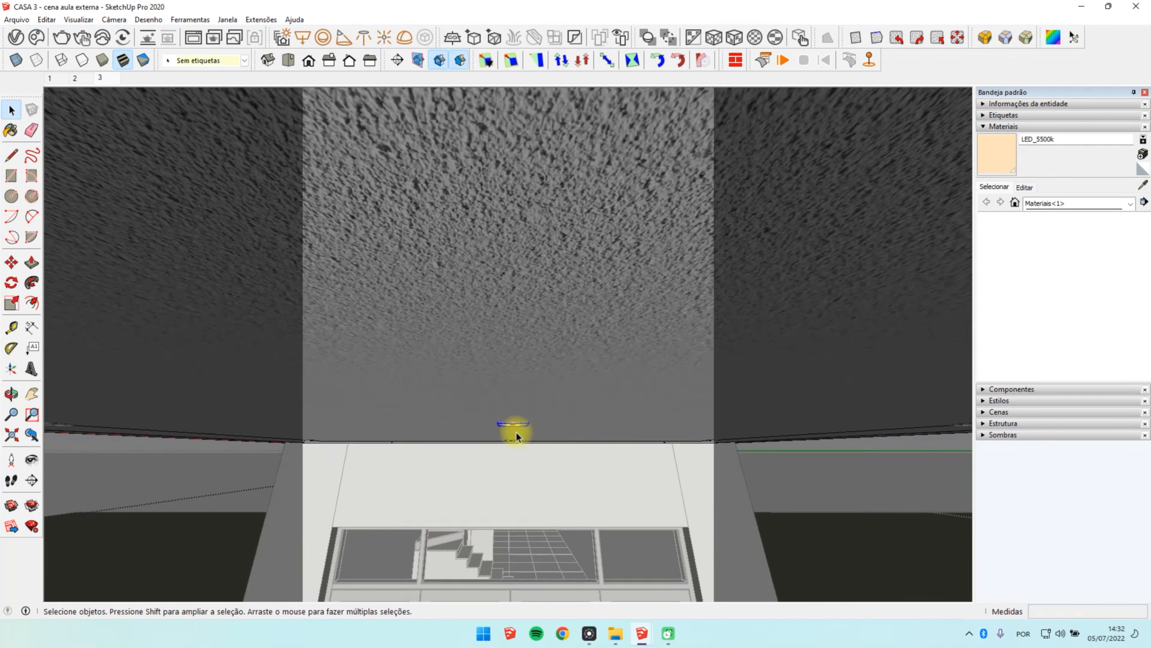
{"action": "middle_click_drag", "start_coordinate": [516, 426], "coordinate": [495, 454]}
{"action": "double_click", "coordinate": [505, 431]}
{"action": "left_click", "coordinate": [504, 431]}
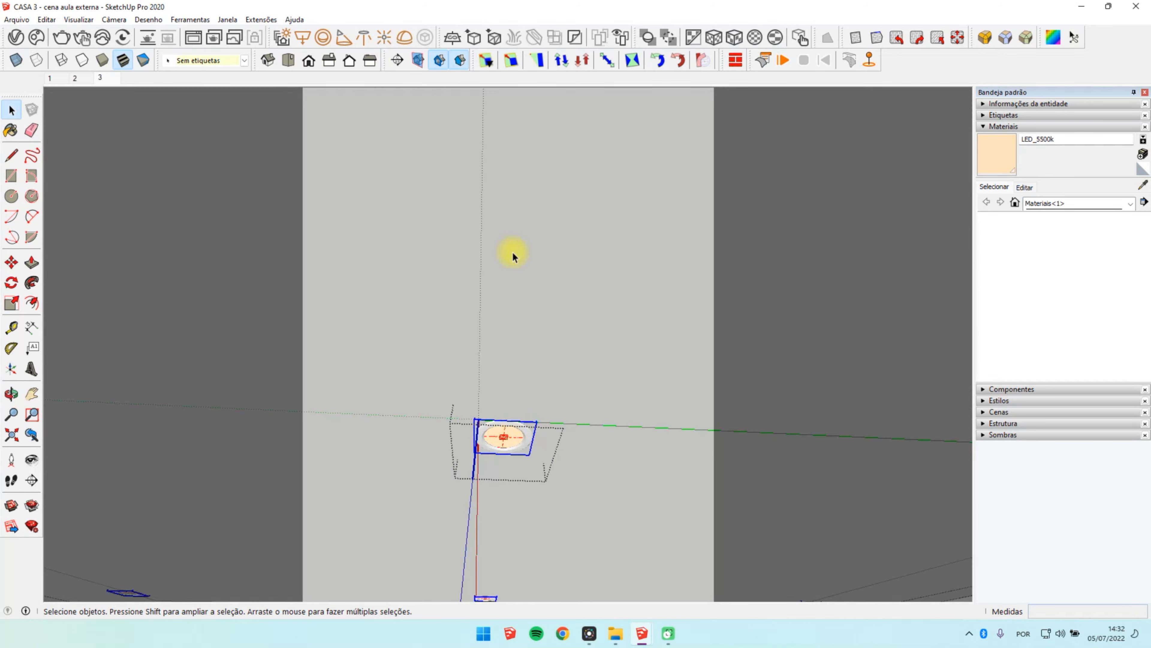
Step: Hide the rest of the model while editing the component, leaving the spotlight fixture isolated
{"action": "middle_click_drag", "start_coordinate": [512, 252], "coordinate": [506, 373]}
{"action": "left_click", "coordinate": [78, 19]}
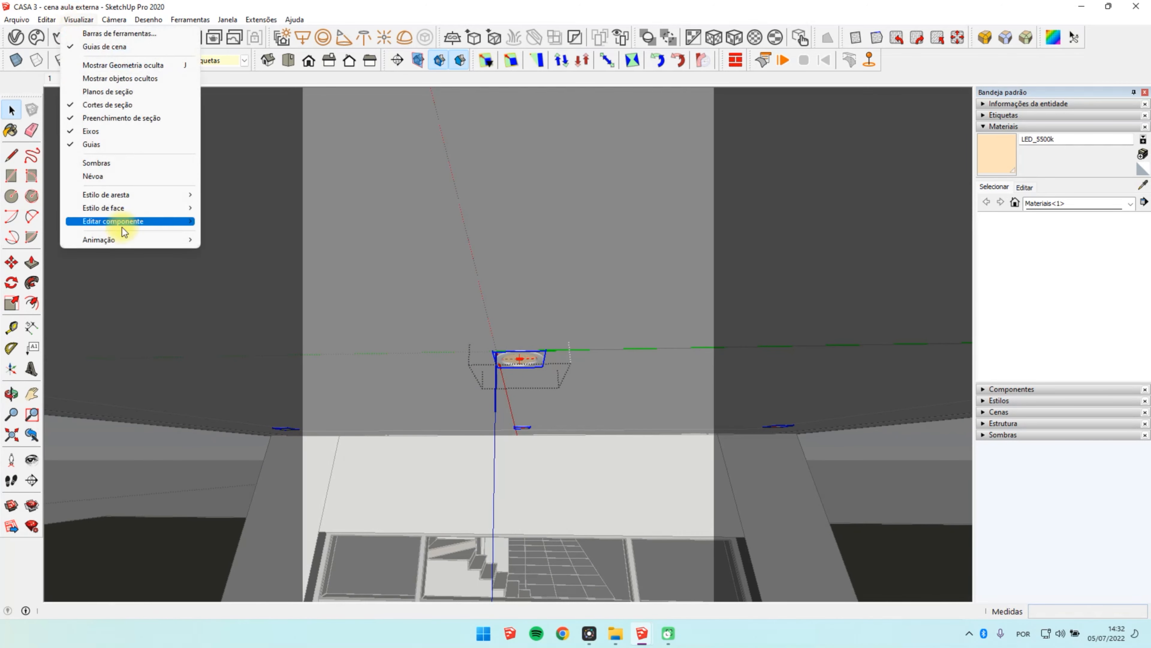
{"action": "left_click", "coordinate": [125, 222]}
{"action": "left_click", "coordinate": [273, 233]}
{"action": "scroll", "coordinate": [529, 354], "scroll_direction": "up", "scroll_amount": 6}
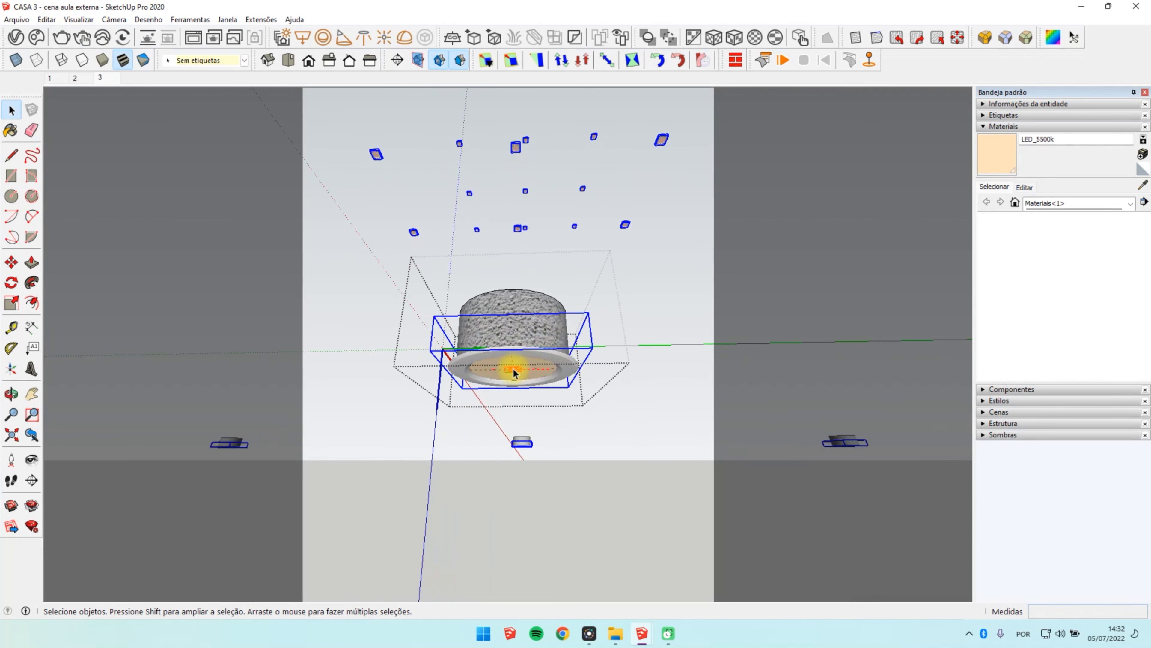
{"action": "key", "text": "space"}
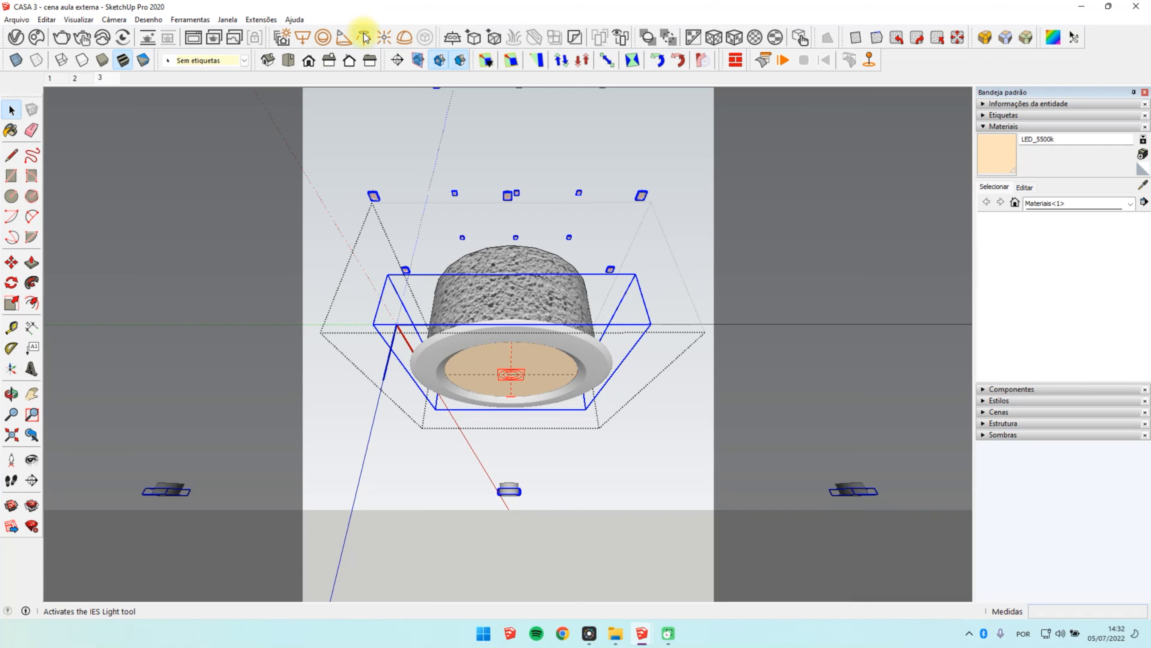
Step: Place a V-Ray IES light using the file 24.ies at the centre of the spotlight's luminous disc
{"action": "left_click", "coordinate": [365, 37]}
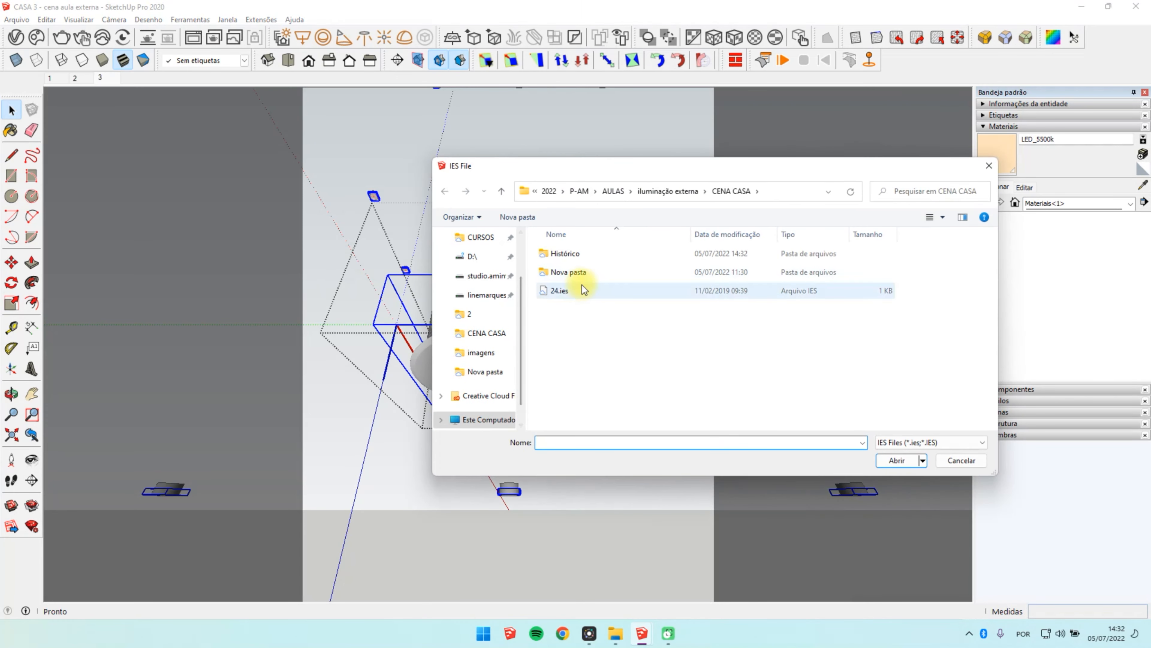
{"action": "left_click", "coordinate": [557, 291]}
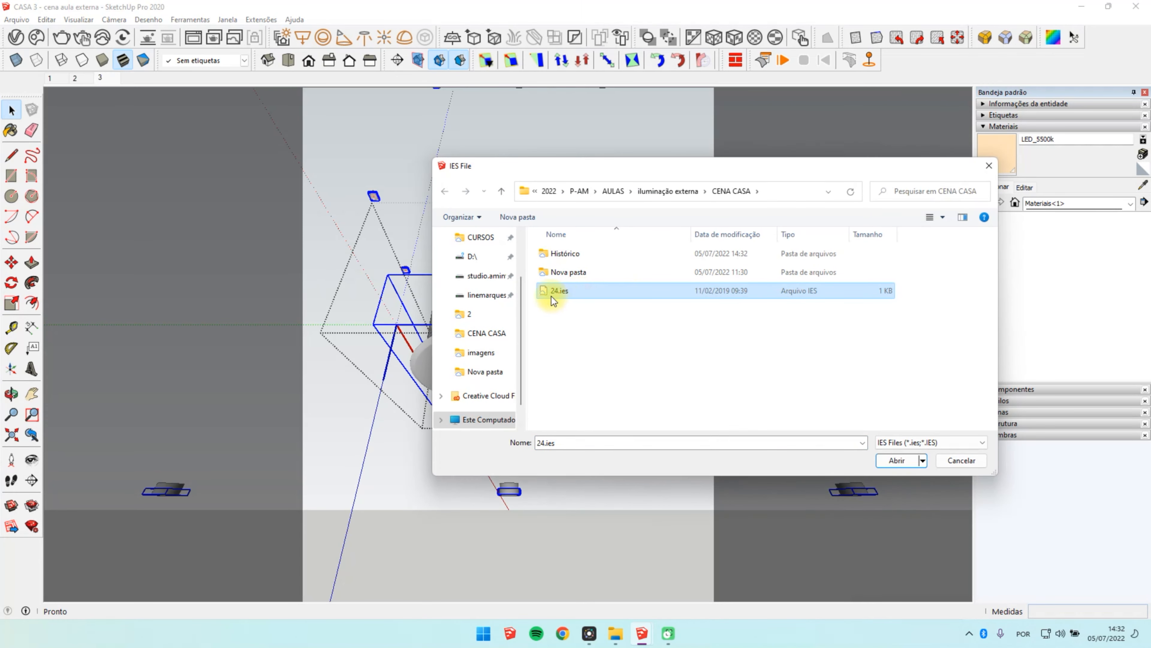
{"action": "left_click", "coordinate": [899, 461]}
{"action": "scroll", "coordinate": [513, 381], "scroll_direction": "up", "scroll_amount": 5}
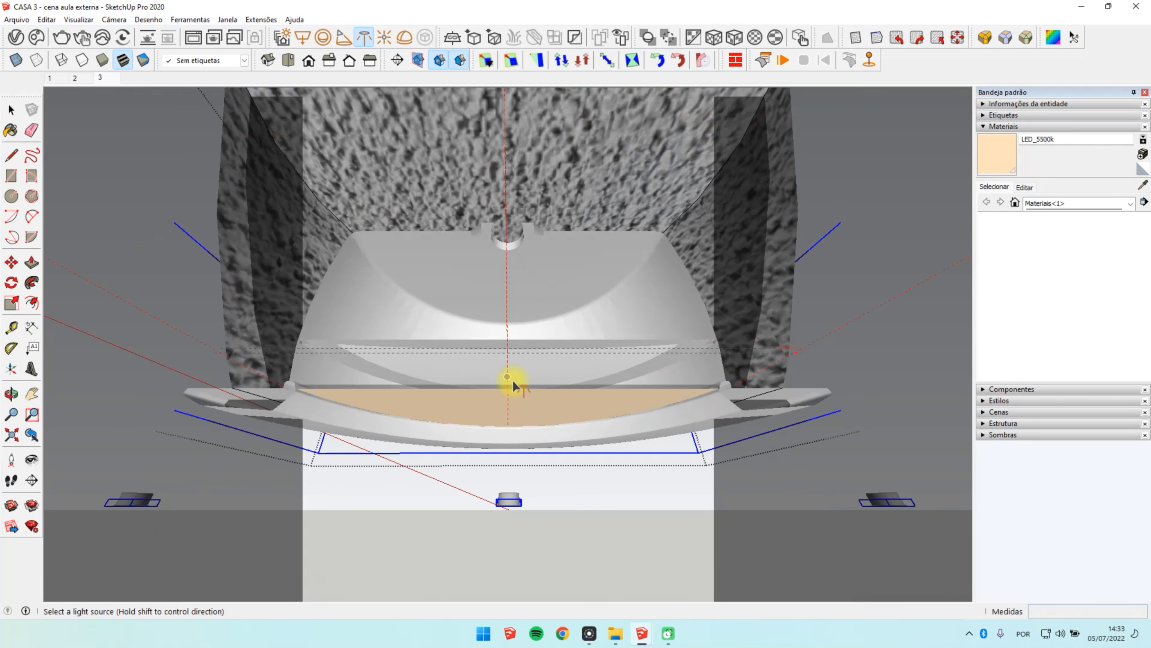
{"action": "scroll", "coordinate": [513, 383], "scroll_direction": "up", "scroll_amount": 3}
{"action": "middle_click_drag", "start_coordinate": [513, 376], "coordinate": [495, 328]}
{"action": "scroll", "coordinate": [522, 373], "scroll_direction": "up", "scroll_amount": 2}
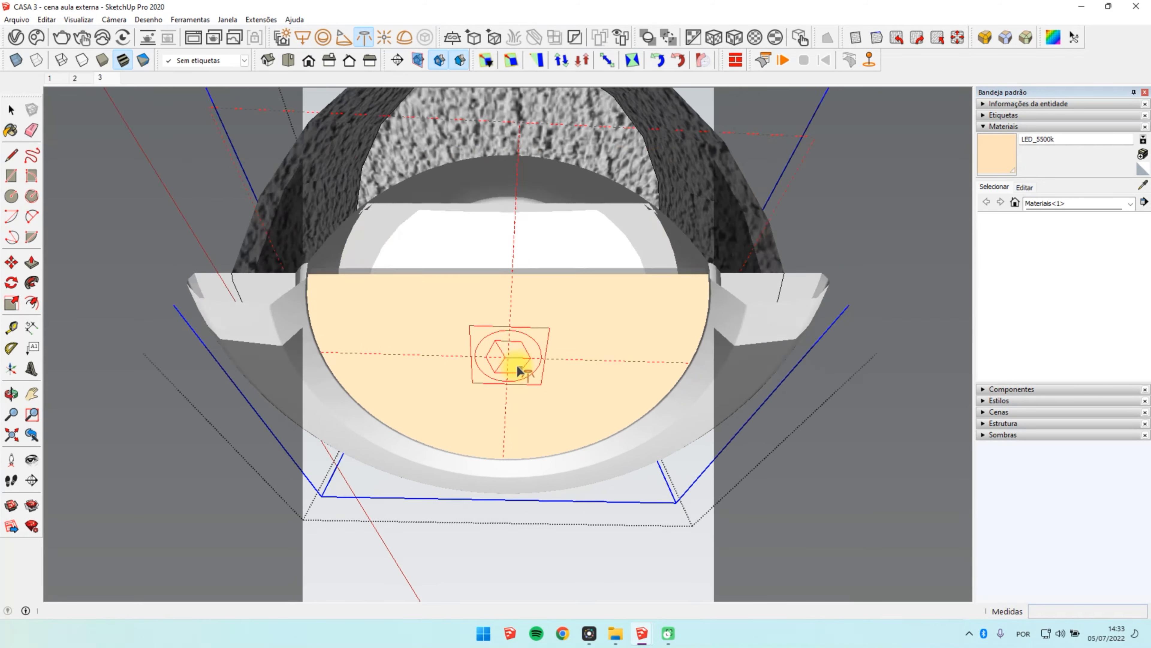
{"action": "middle_click_drag", "start_coordinate": [517, 366], "coordinate": [506, 361]}
{"action": "left_click", "coordinate": [512, 359]}
{"action": "scroll", "coordinate": [517, 345], "scroll_direction": "down", "scroll_amount": 5}
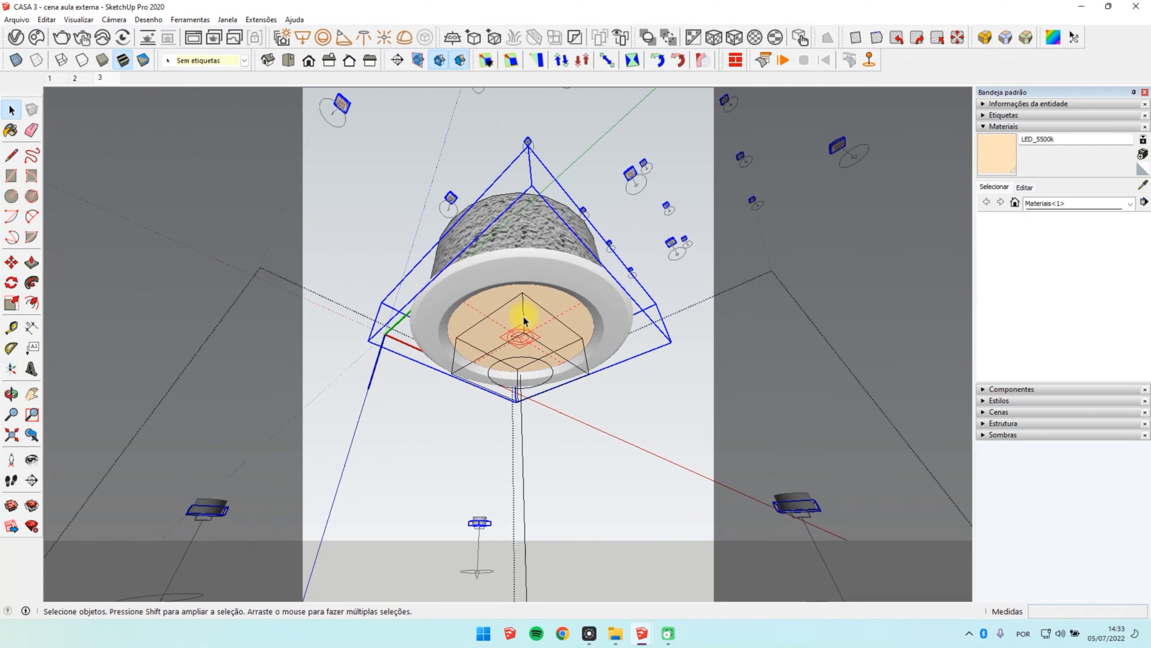
Step: Move the IES light down along the blue axis by .003 from the luminous disc
{"action": "middle_click_drag", "start_coordinate": [522, 314], "coordinate": [464, 475]}
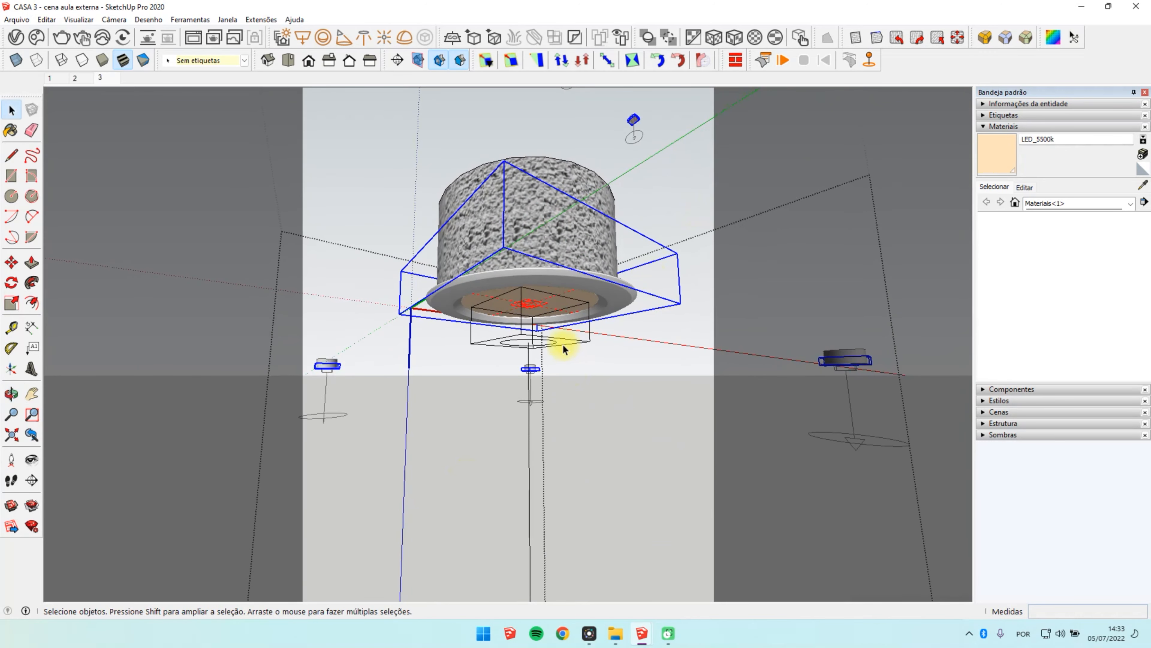
{"action": "middle_click_drag", "start_coordinate": [524, 336], "coordinate": [575, 303]}
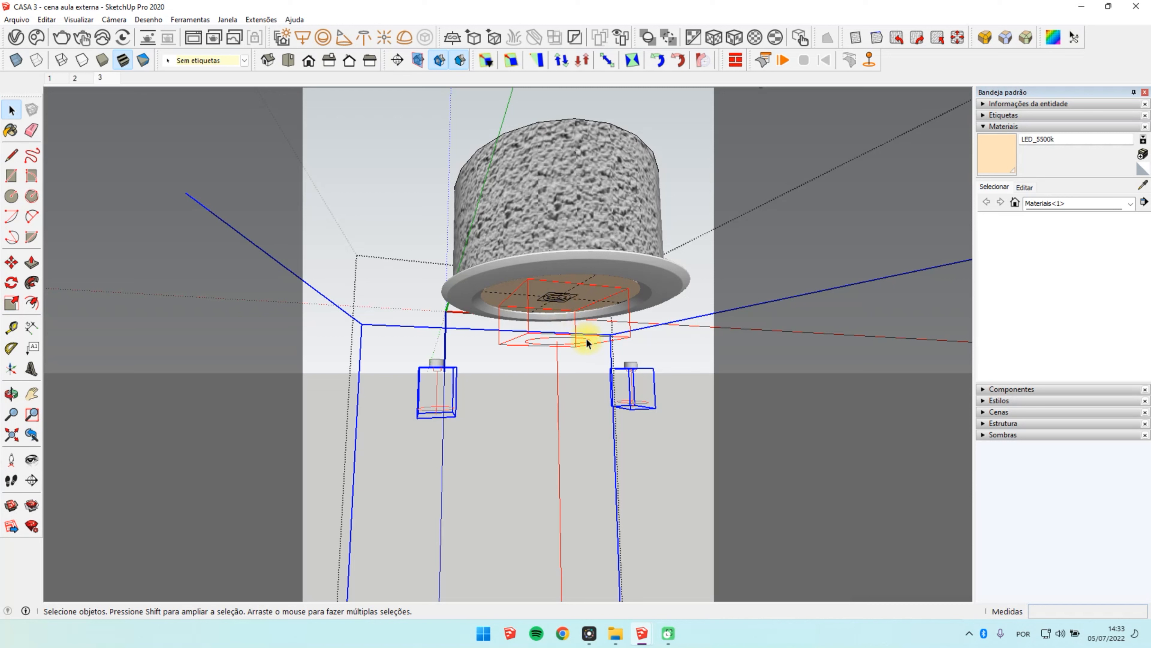
{"action": "key", "text": "m"}
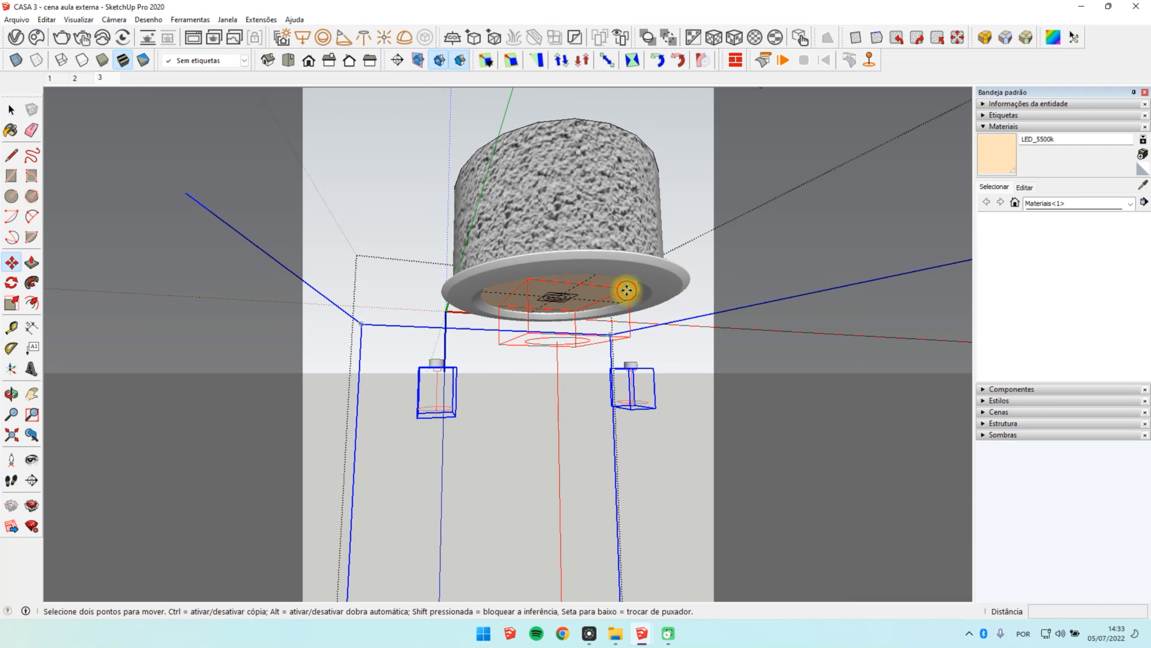
{"action": "left_click", "coordinate": [627, 290]}
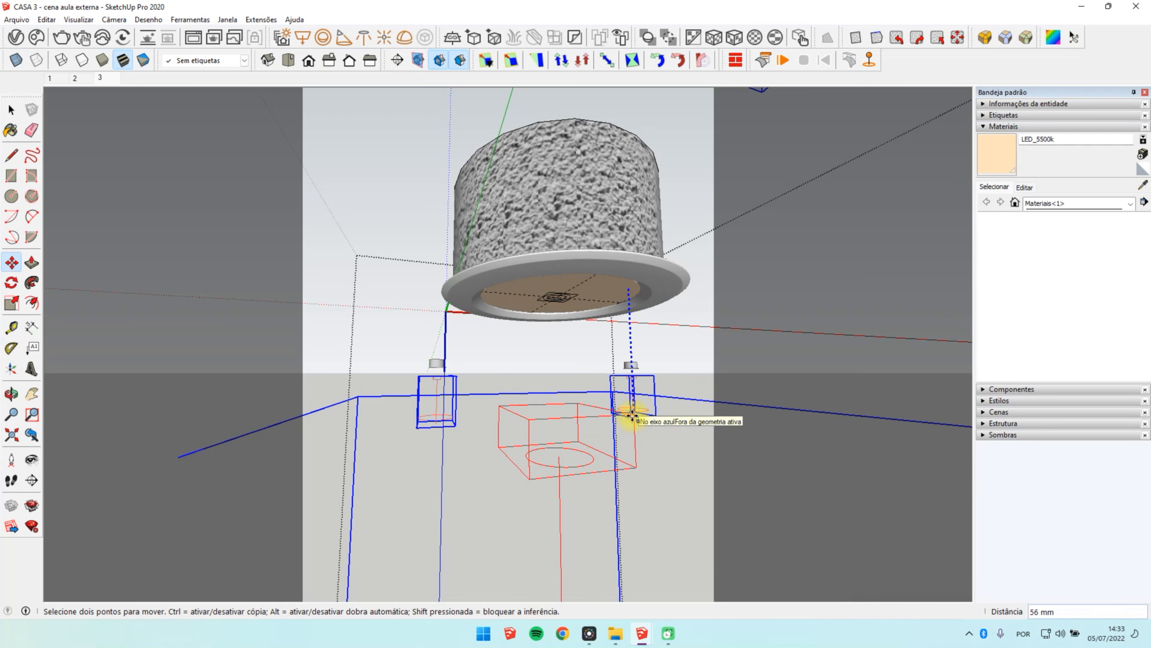
{"action": "left_click", "coordinate": [632, 414]}
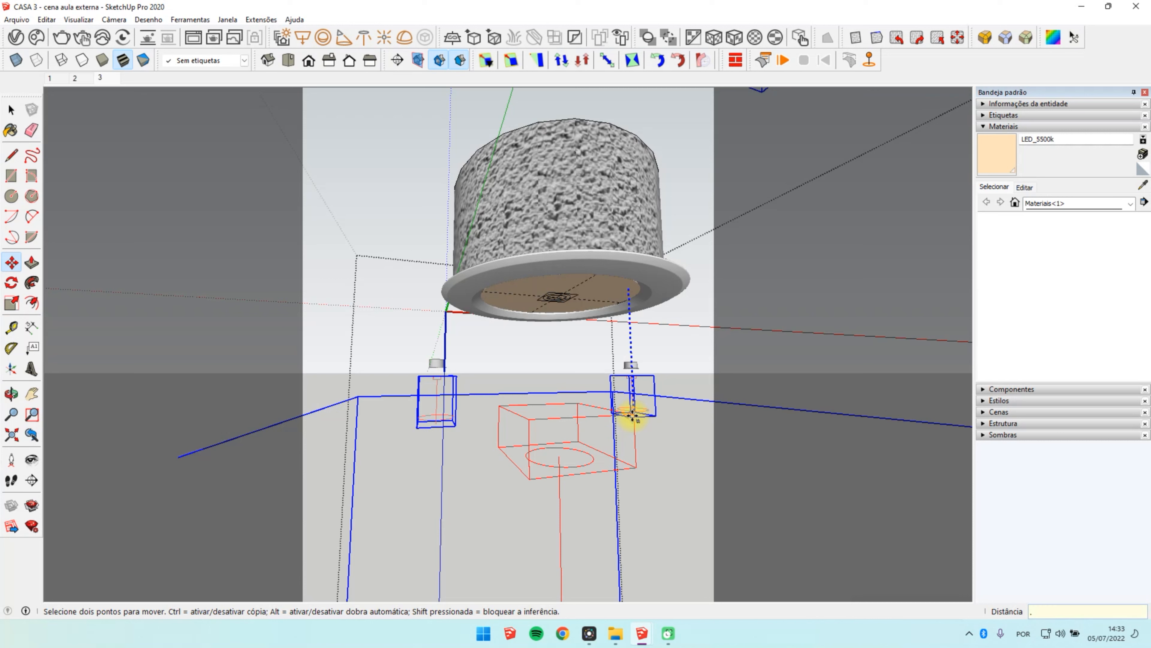
{"action": "type", "text": ".003"}
{"action": "key", "text": "Return"}
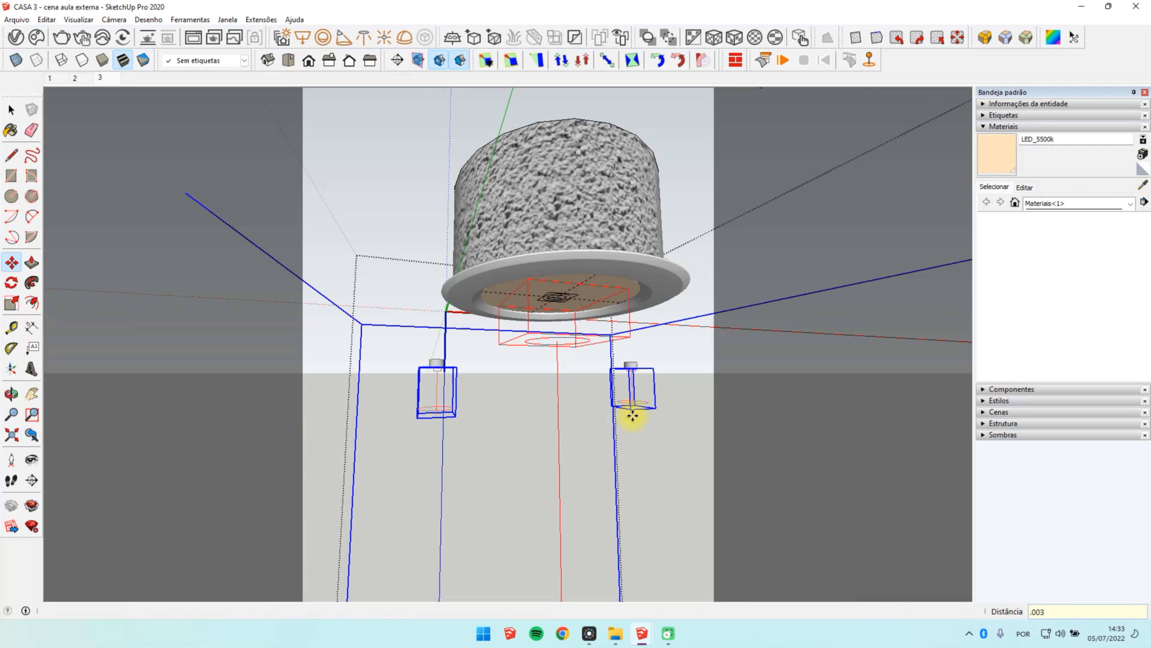
Step: Move the IES light further down along the blue axis by .005, clear of the luminous disc
{"action": "middle_click_drag", "start_coordinate": [529, 357], "coordinate": [457, 373]}
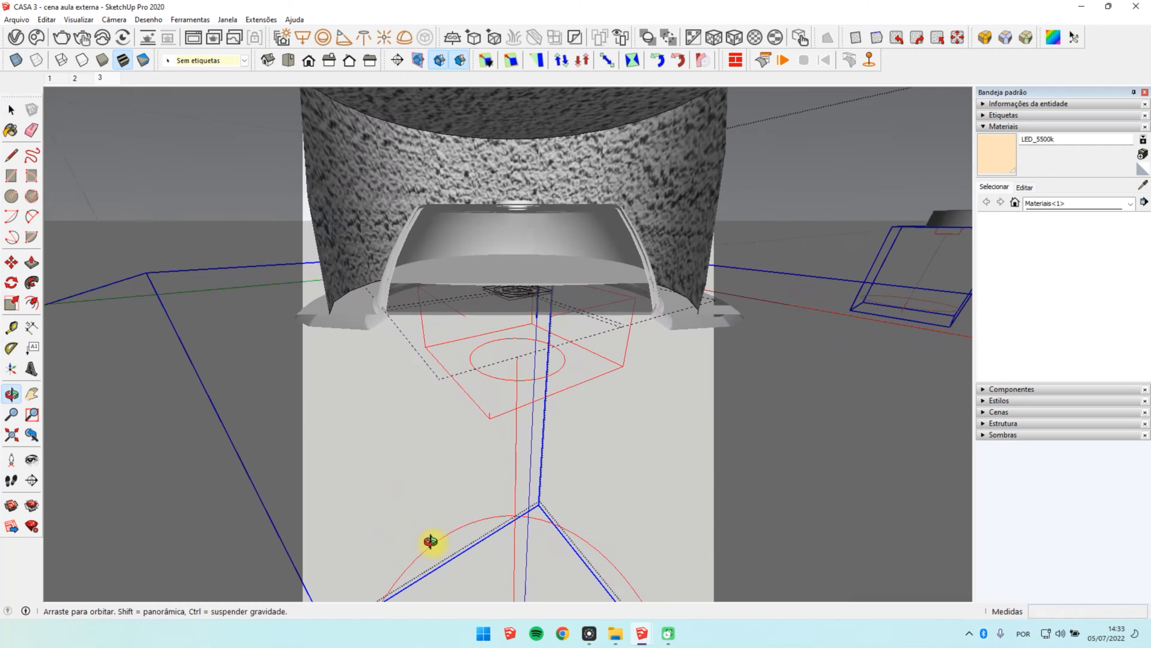
{"action": "middle_click_drag", "start_coordinate": [431, 542], "coordinate": [277, 375]}
{"action": "left_click", "coordinate": [569, 357]}
{"action": "type", "text": ".005"}
{"action": "key", "text": "Return"}
{"action": "key", "text": "space"}
Step: Finish editing the spotlight component and return to the scene 3 front view
{"action": "left_click", "coordinate": [665, 176]}
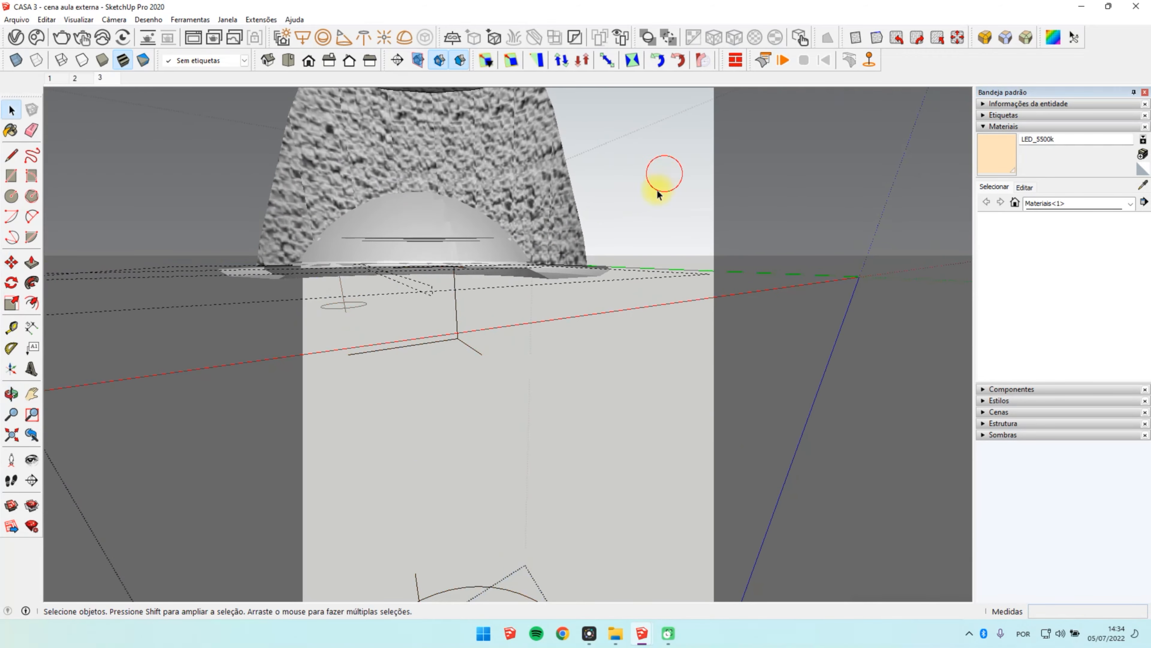
{"action": "left_click", "coordinate": [658, 186]}
{"action": "left_click", "coordinate": [658, 187]}
{"action": "left_click", "coordinate": [101, 78]}
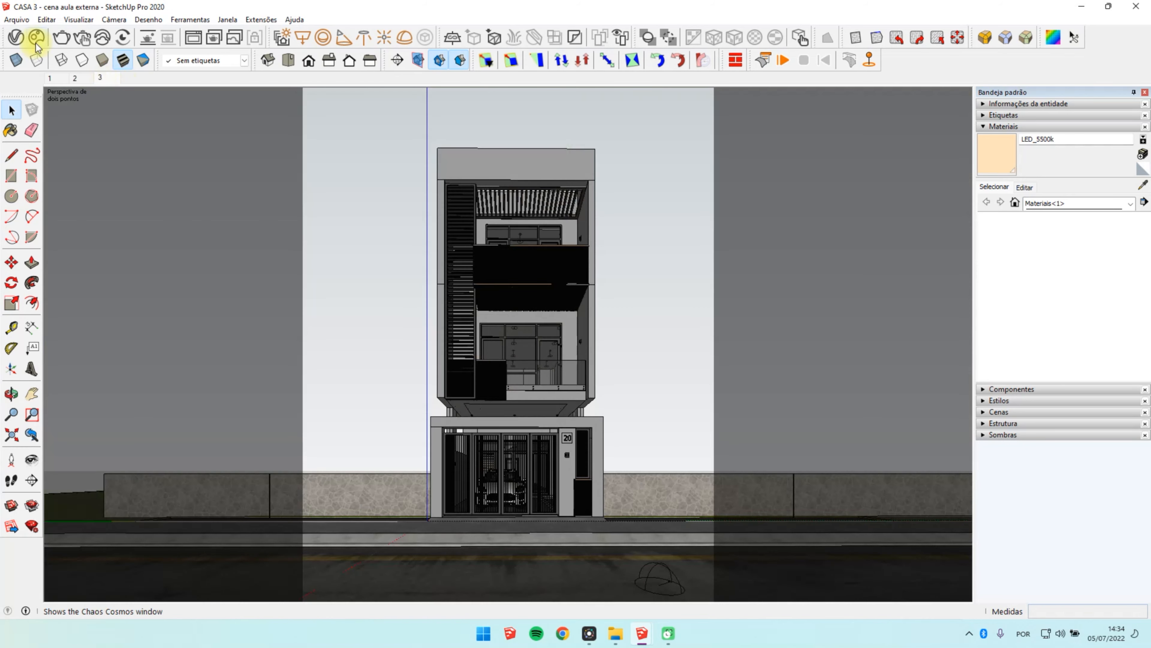
Step: Rename the IES light in the V-Ray light list as "S.AM - IES Light"
{"action": "left_click", "coordinate": [15, 37]}
{"action": "double_click", "coordinate": [649, 177]}
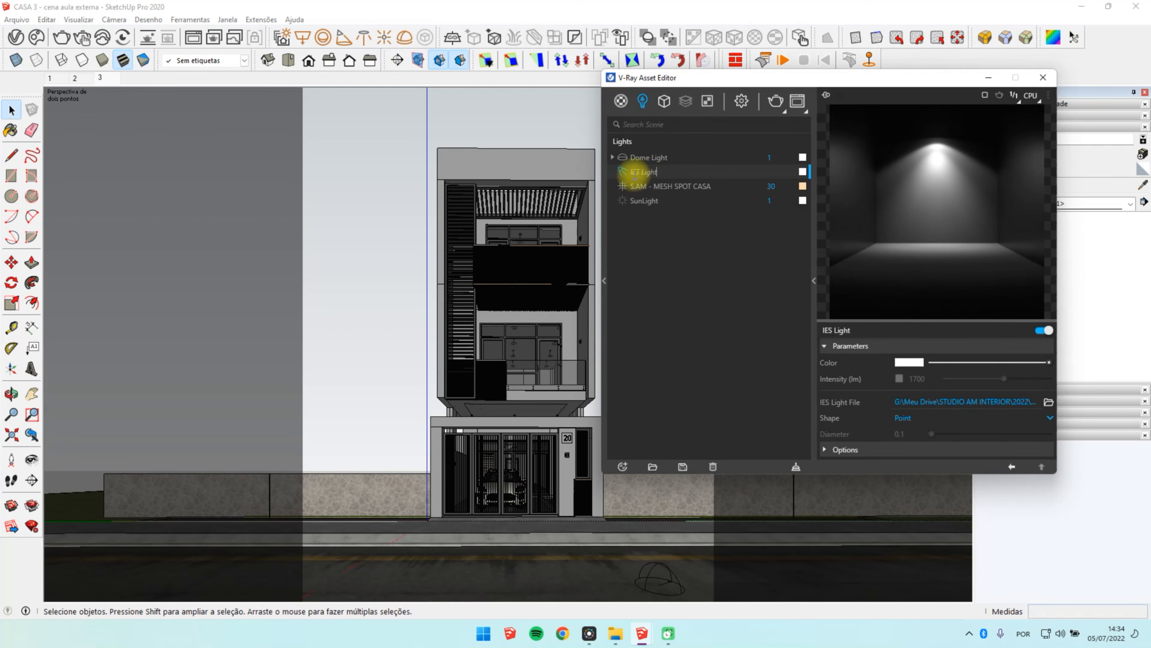
{"action": "key", "text": "Home"}
{"action": "type", "text": "S.AM -"}
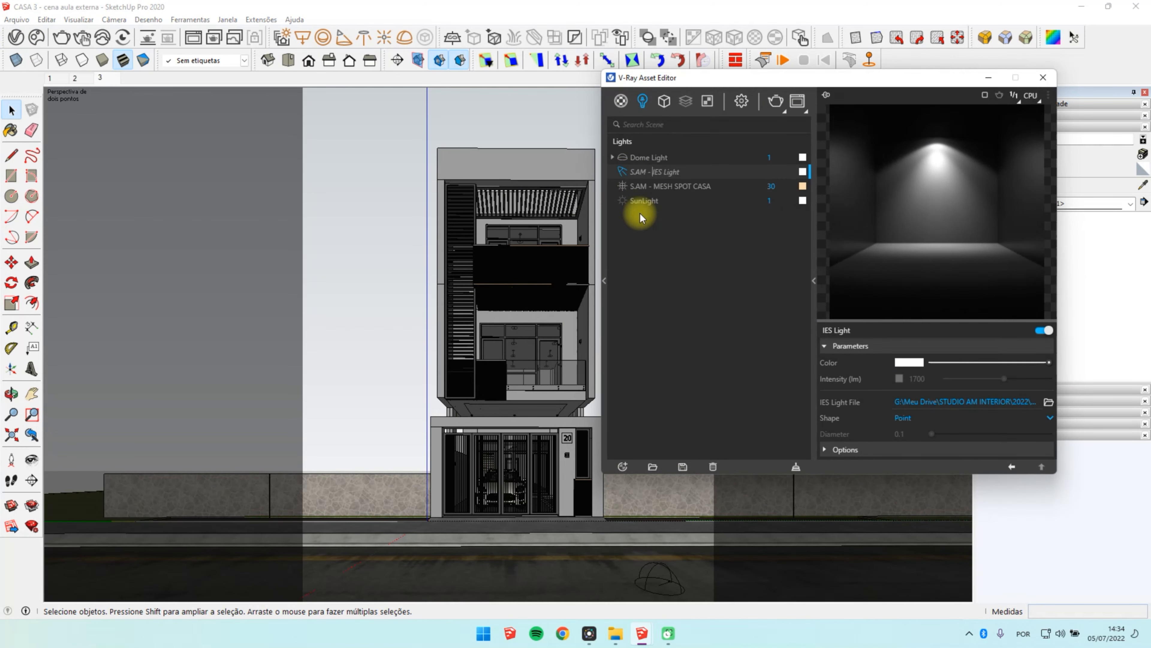
{"action": "key", "text": "Return"}
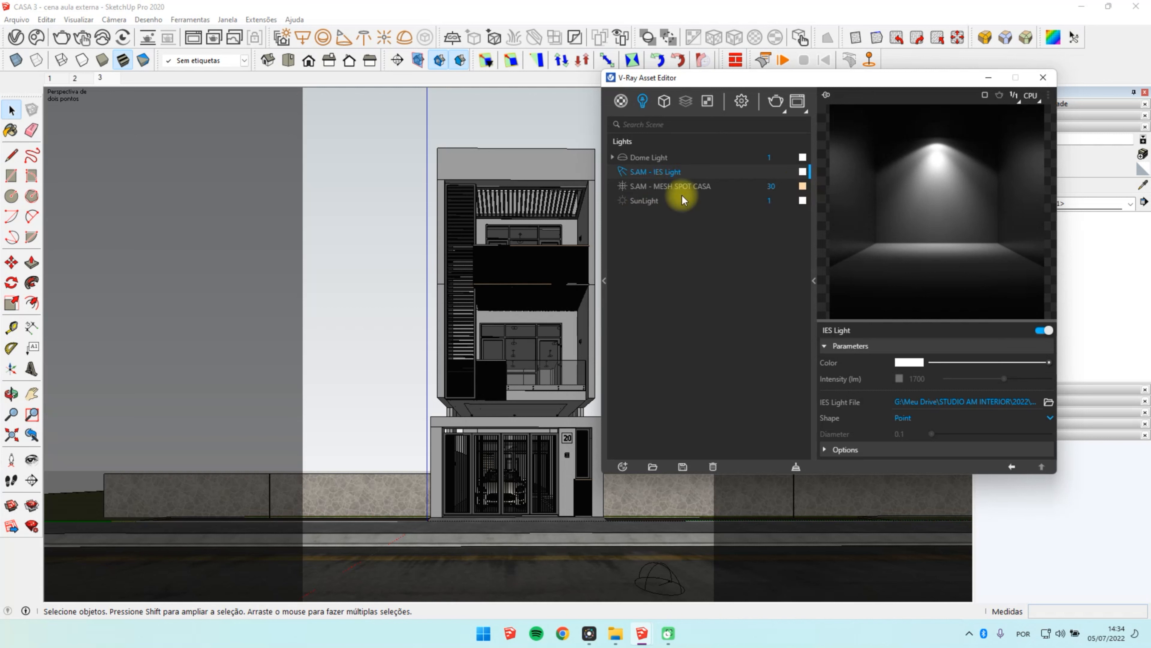
Step: Configure the IES light with the mesh spot's warm colour, intensity override enabled at 1700 lm and shape From IES File
{"action": "left_click_drag", "start_coordinate": [803, 192], "coordinate": [803, 172]}
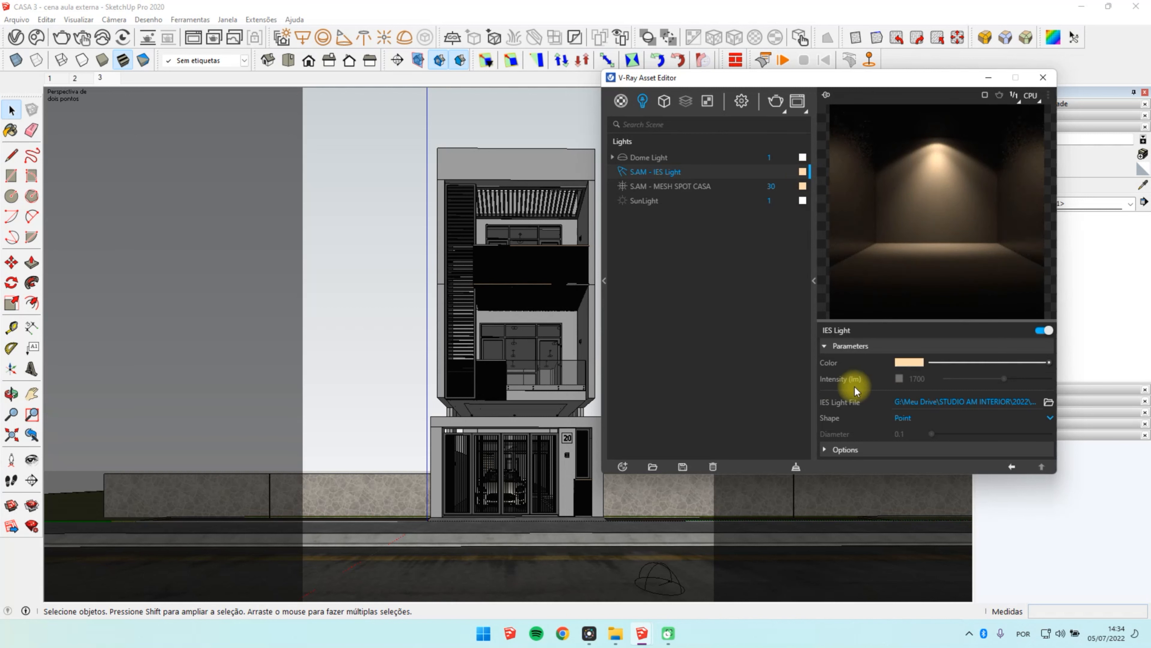
{"action": "left_click", "coordinate": [899, 379]}
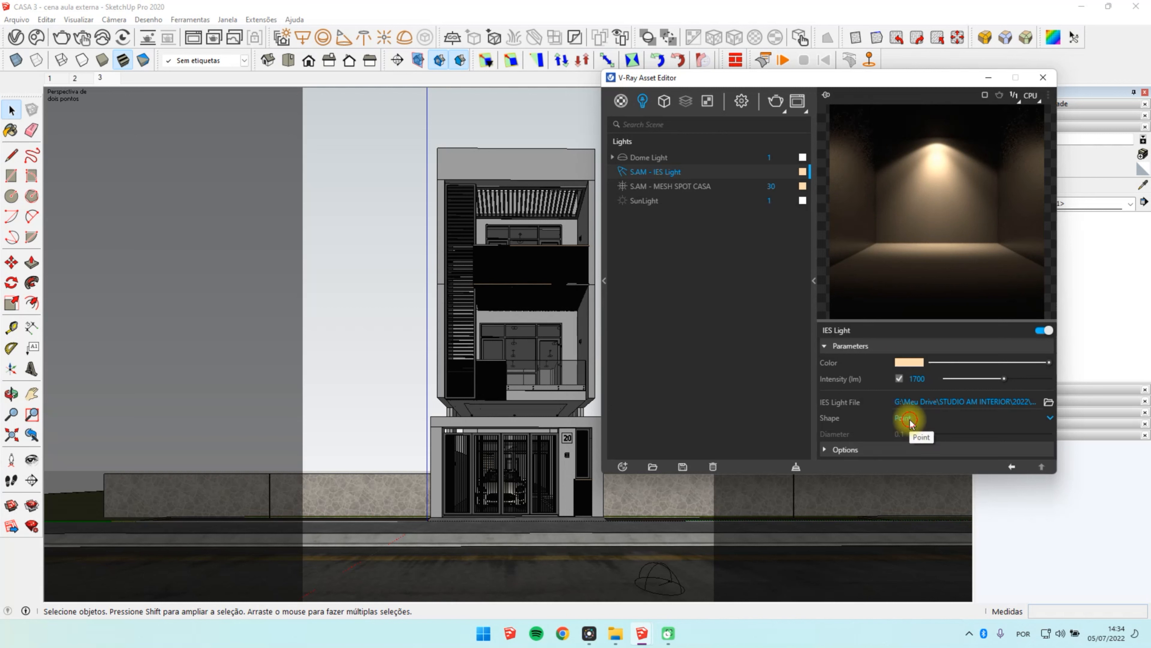
{"action": "left_click", "coordinate": [910, 420]}
{"action": "left_click", "coordinate": [932, 363]}
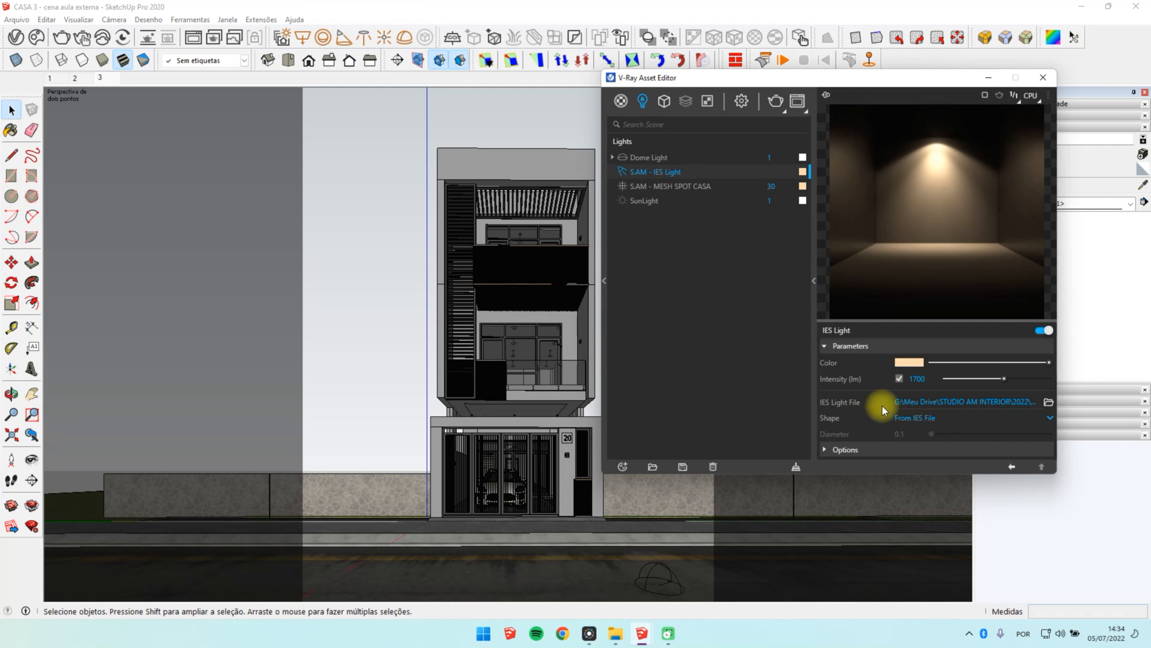
Step: Render the front view with the IES lights and compare the result with the earlier renders in the history
{"action": "left_click", "coordinate": [778, 105]}
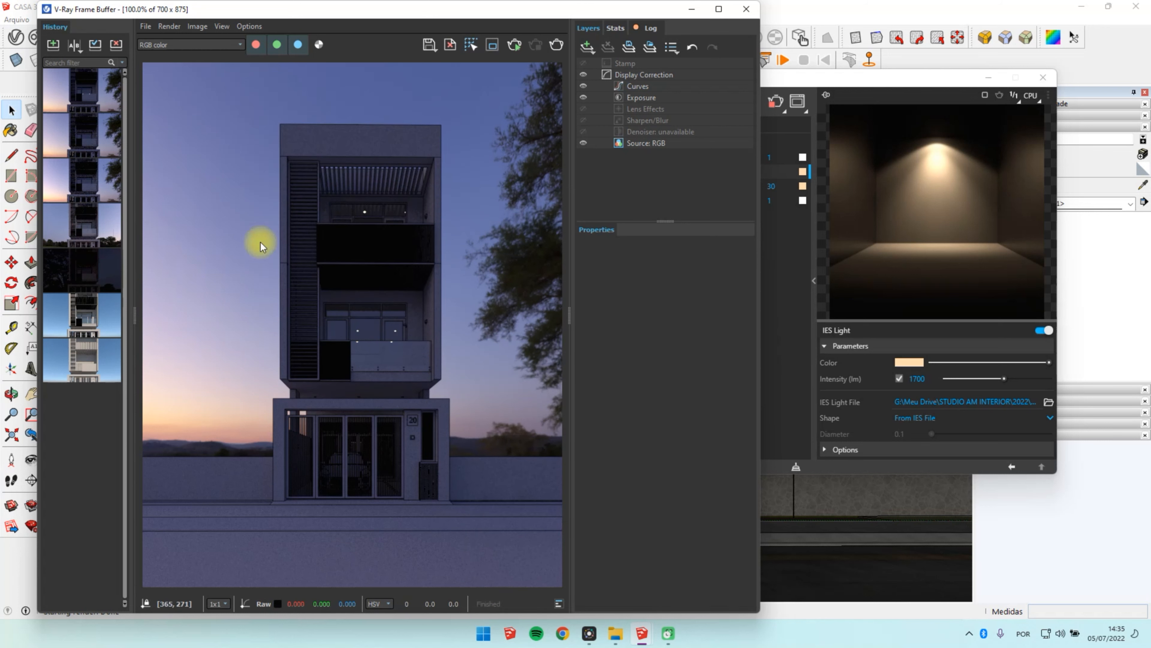
{"action": "left_click", "coordinate": [89, 141]}
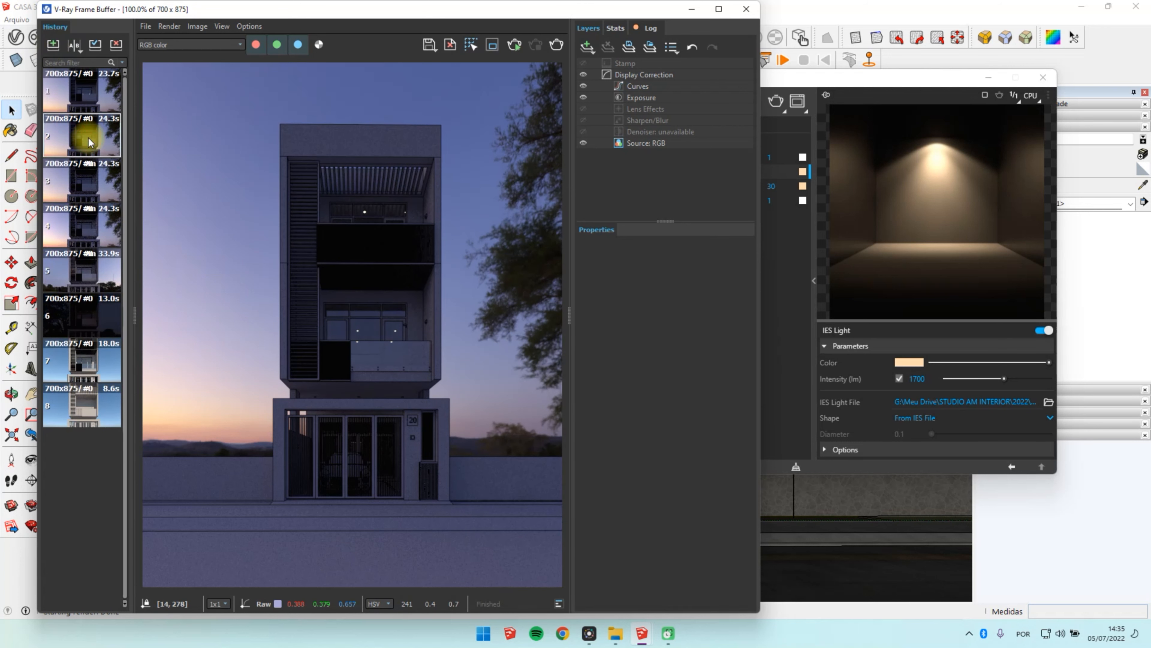
{"action": "left_click", "coordinate": [88, 102]}
{"action": "left_click", "coordinate": [86, 131]}
{"action": "left_click", "coordinate": [82, 89]}
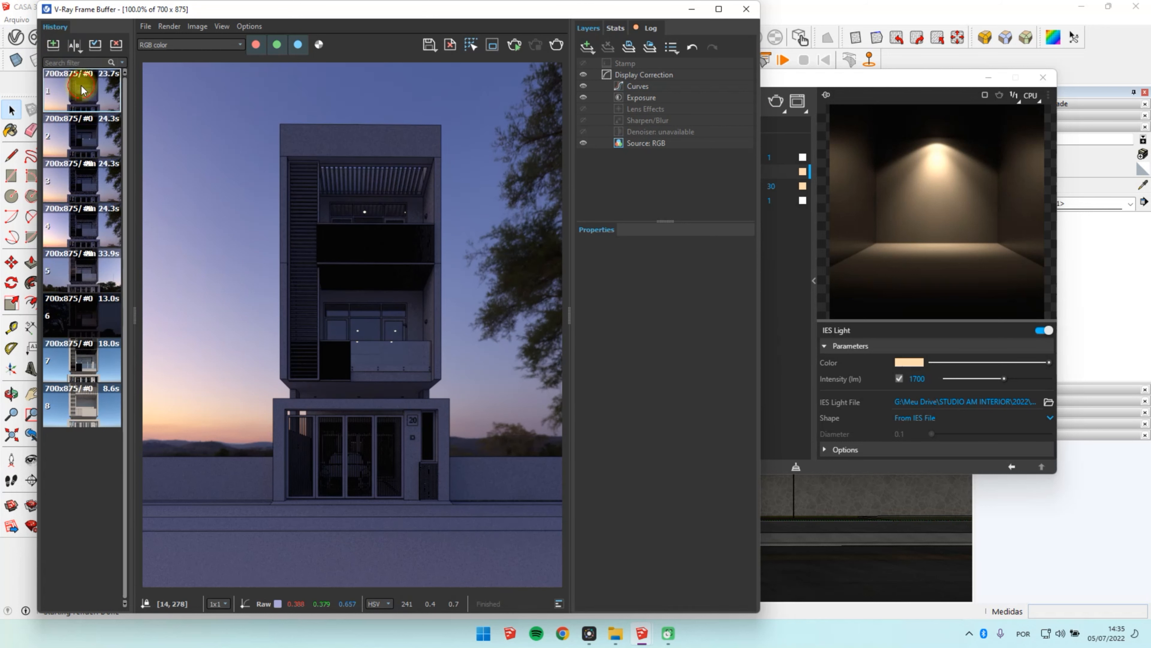
Step: Put the render result away and turn on interactive mode in the V-Ray render settings
{"action": "left_click", "coordinate": [689, 9]}
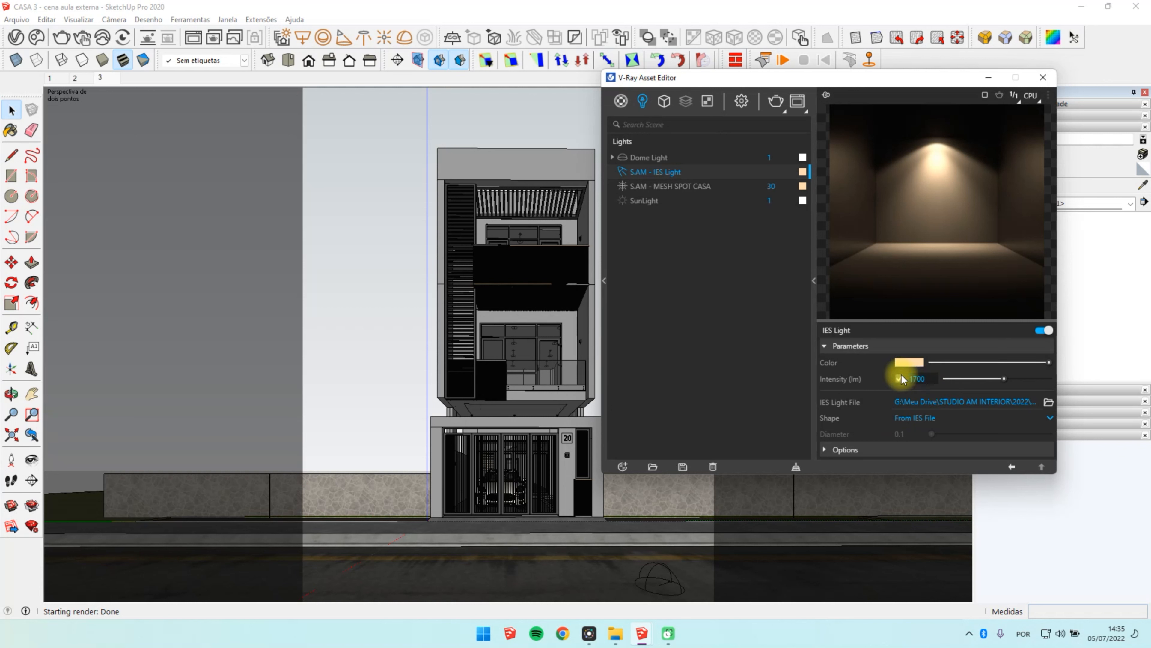
{"action": "left_click", "coordinate": [741, 101]}
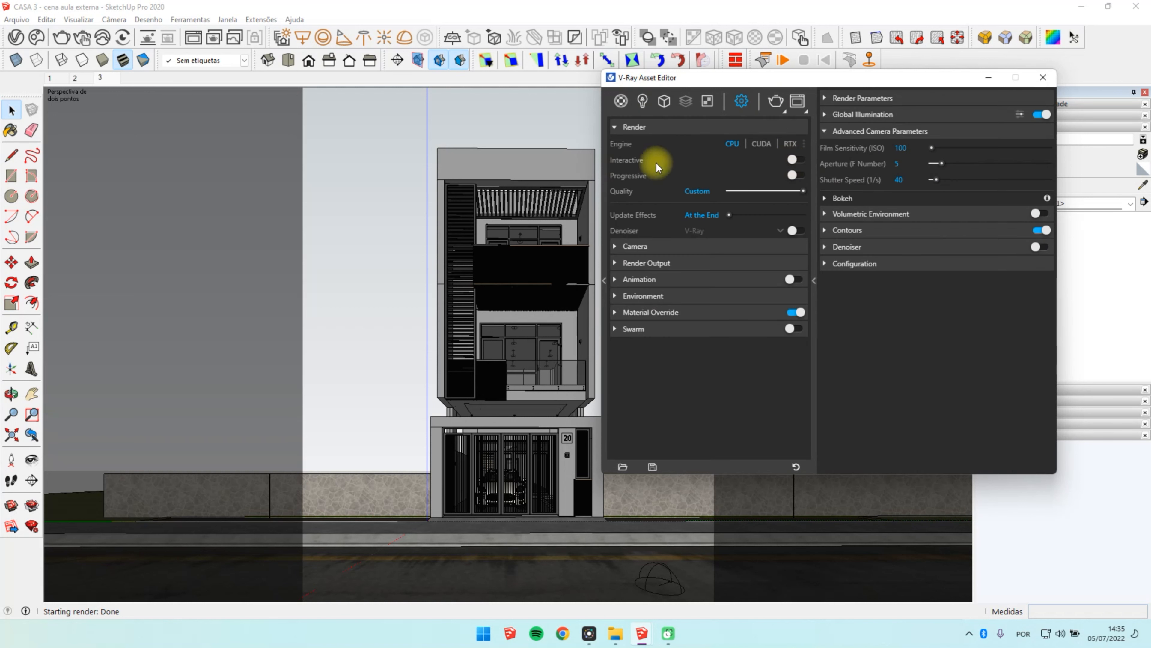
{"action": "left_click", "coordinate": [793, 164]}
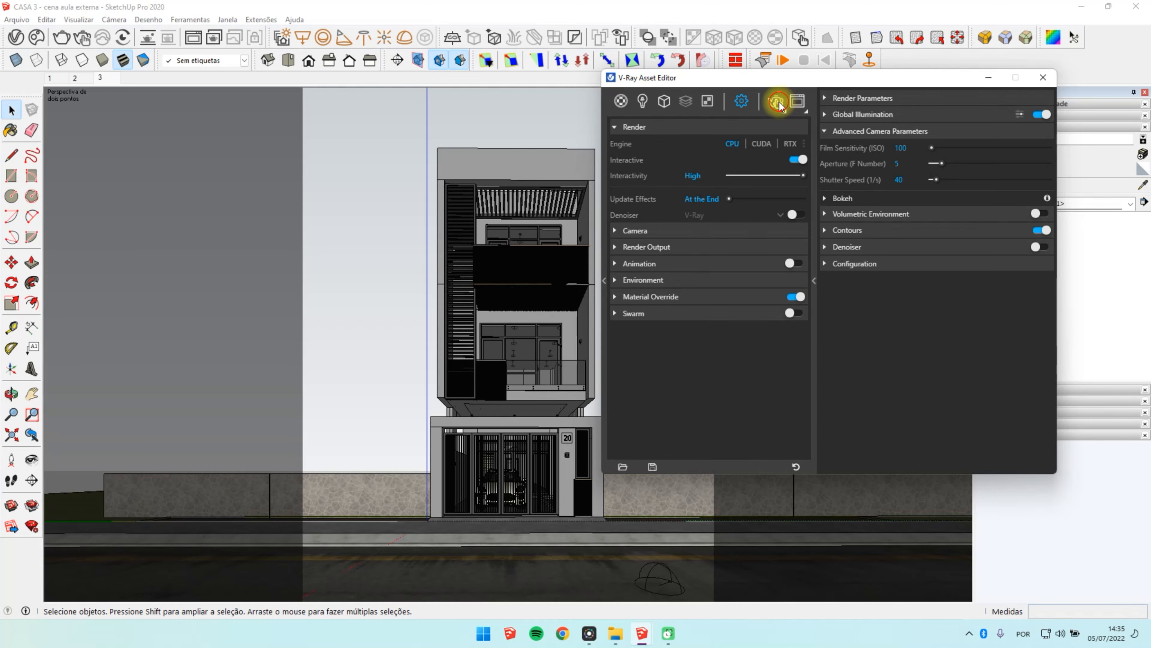
Step: Start an interactive render, set the IES light's intensity to 80000 lm and stop the render
{"action": "left_click", "coordinate": [778, 103]}
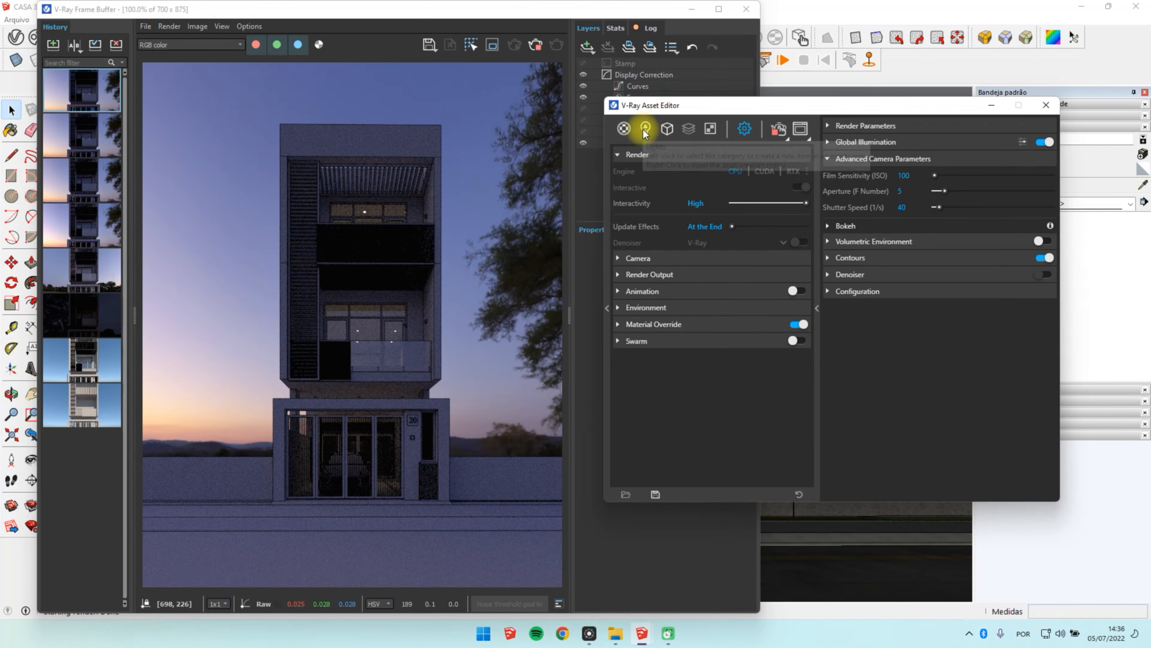
{"action": "left_click", "coordinate": [645, 129]}
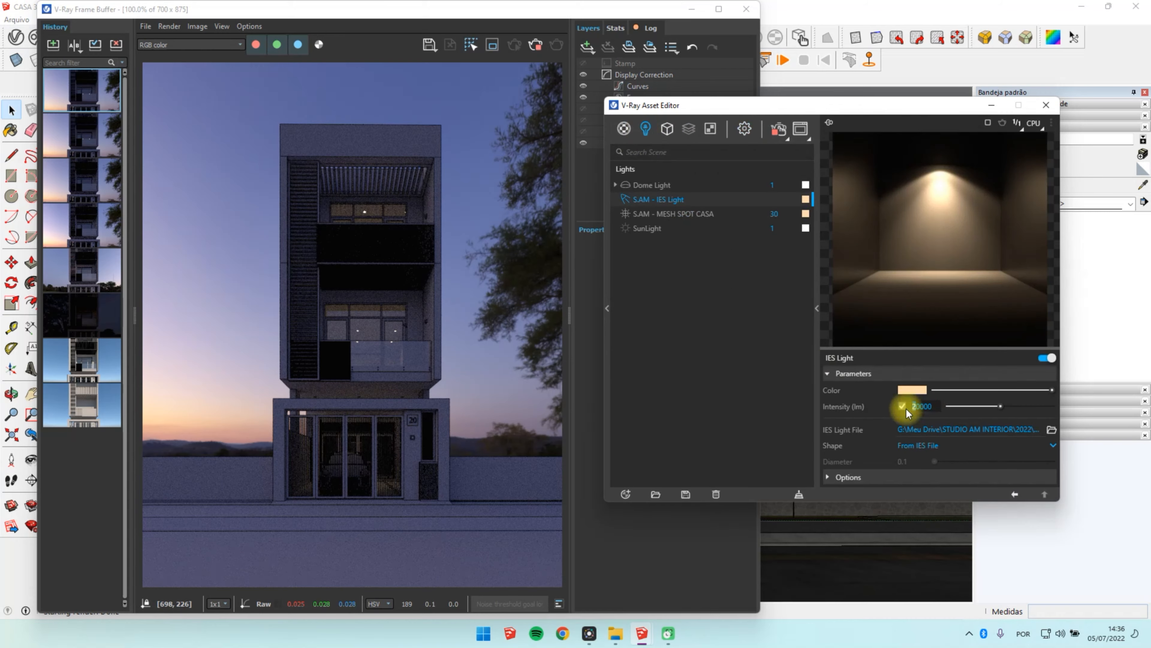
{"action": "type", "text": "5"}
{"action": "key", "text": "Return"}
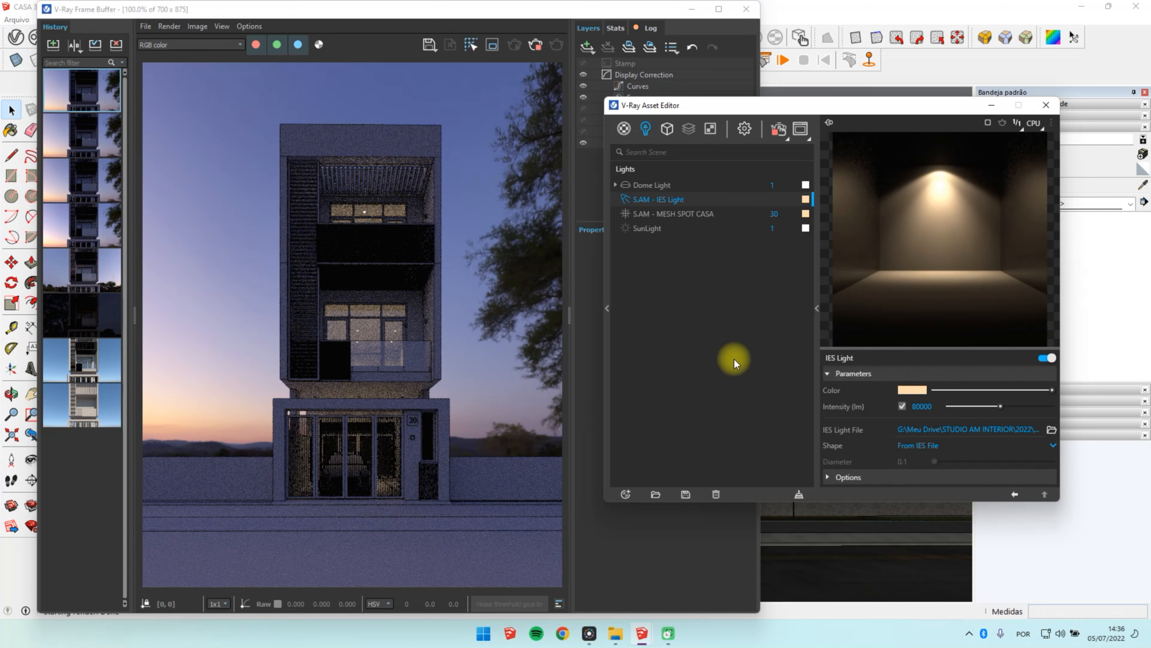
{"action": "left_click", "coordinate": [777, 133]}
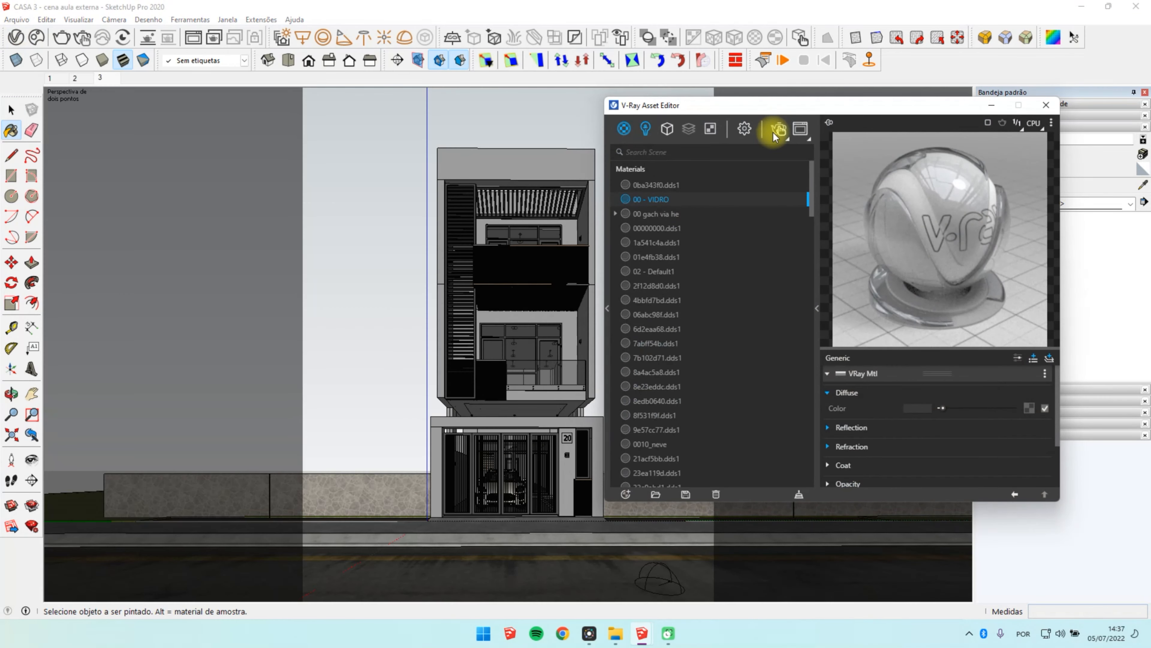
Step: Render the front view with interactive mode turned off and bring up the IES light's parameters beside the result
{"action": "left_click", "coordinate": [744, 129]}
{"action": "left_click", "coordinate": [797, 188]}
{"action": "left_click", "coordinate": [779, 129]}
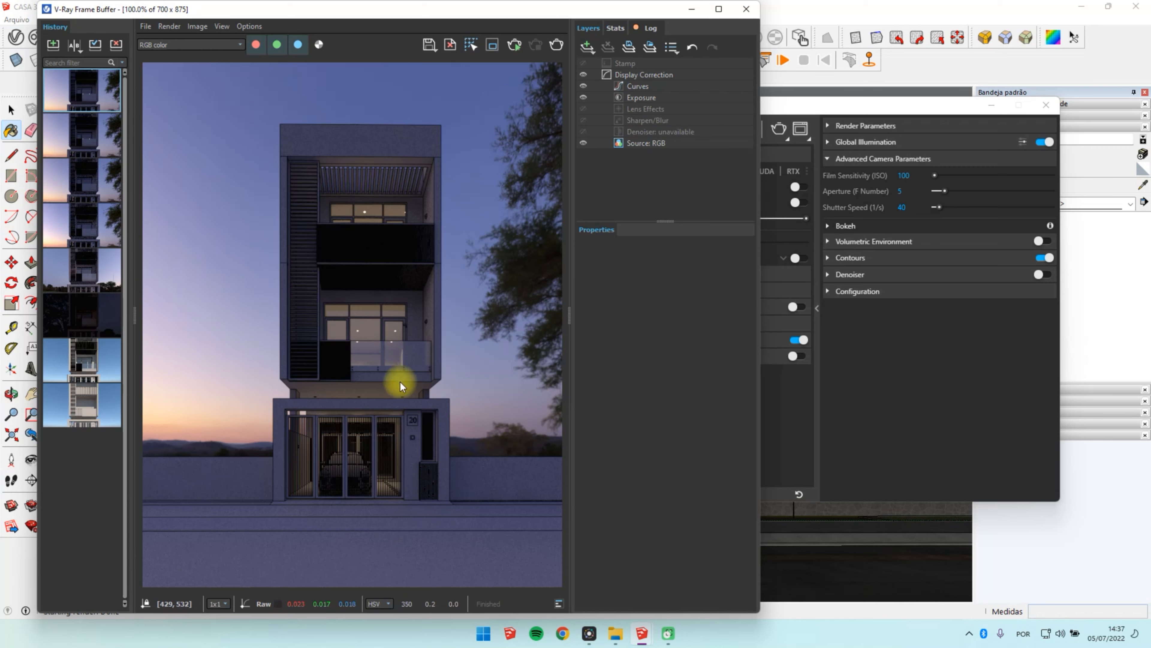
{"action": "left_click", "coordinate": [801, 105]}
{"action": "left_click", "coordinate": [647, 129]}
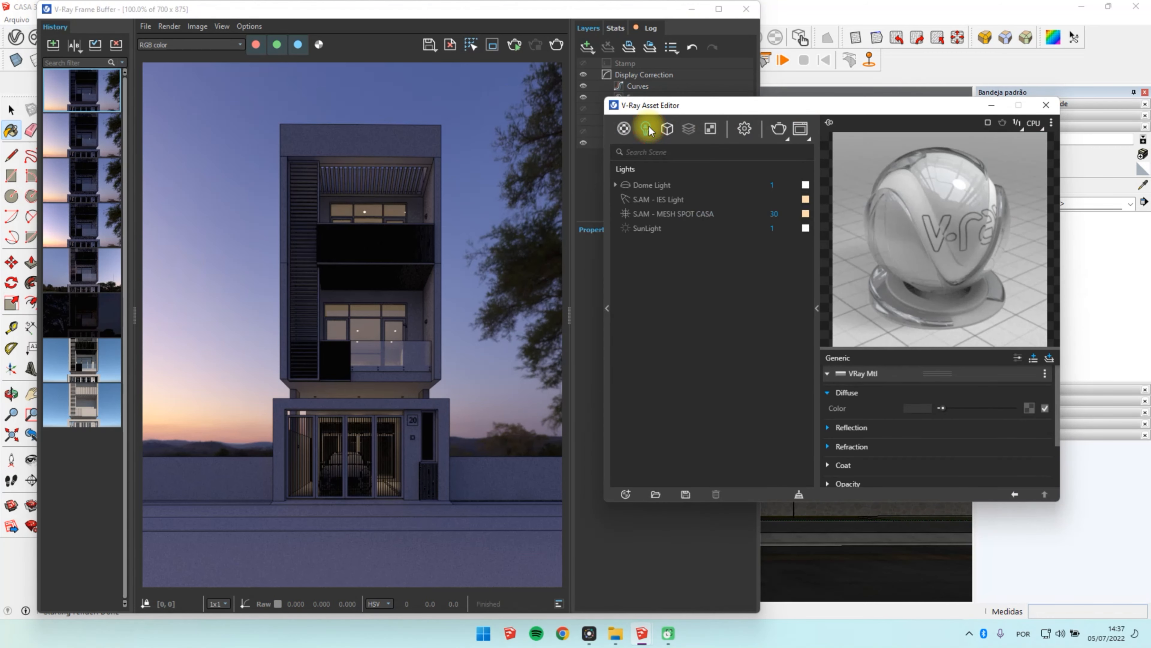
{"action": "left_click", "coordinate": [669, 201]}
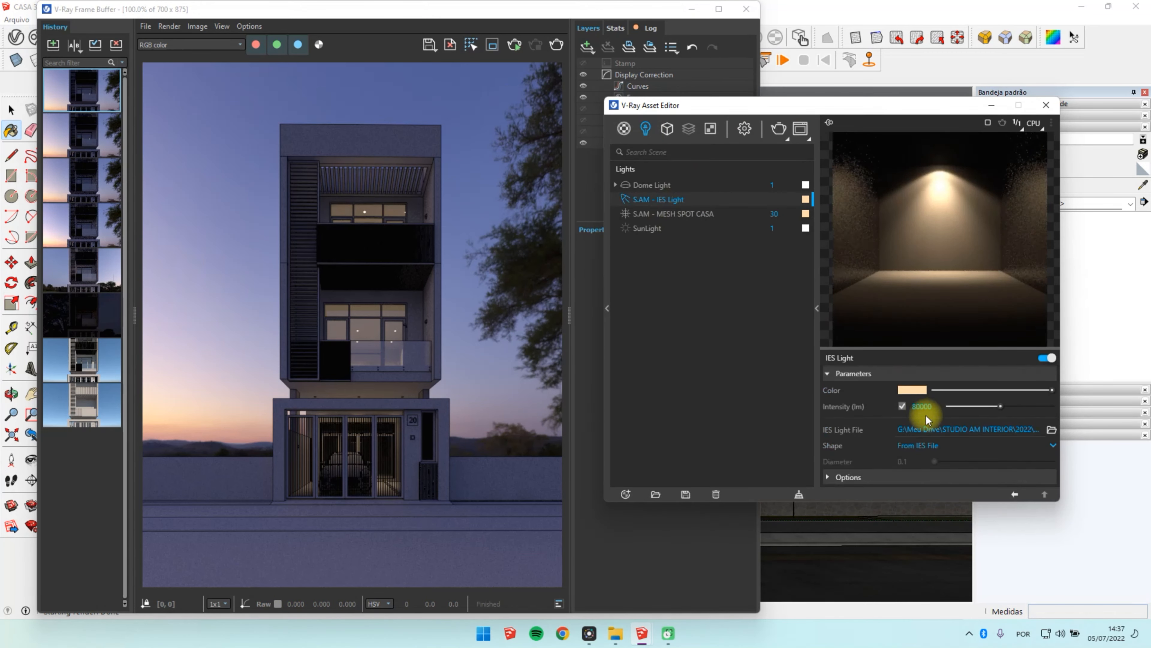
Step: Save the render to the history and compare it as B against the fifth history render as A
{"action": "left_click", "coordinate": [53, 45]}
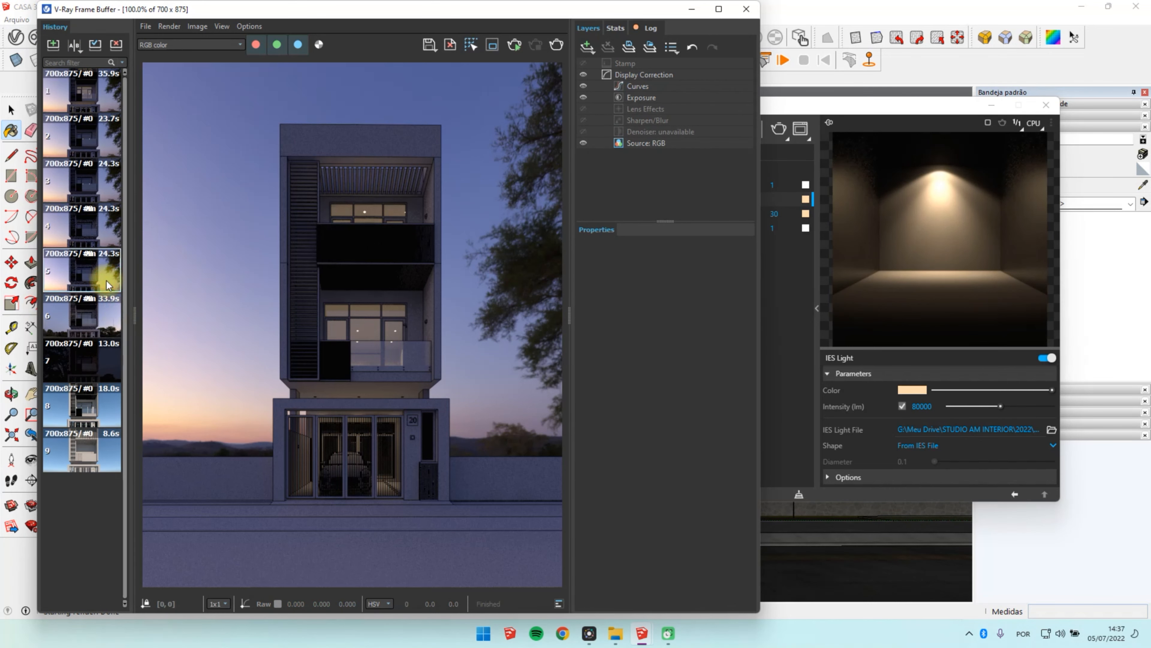
{"action": "left_click", "coordinate": [75, 45]}
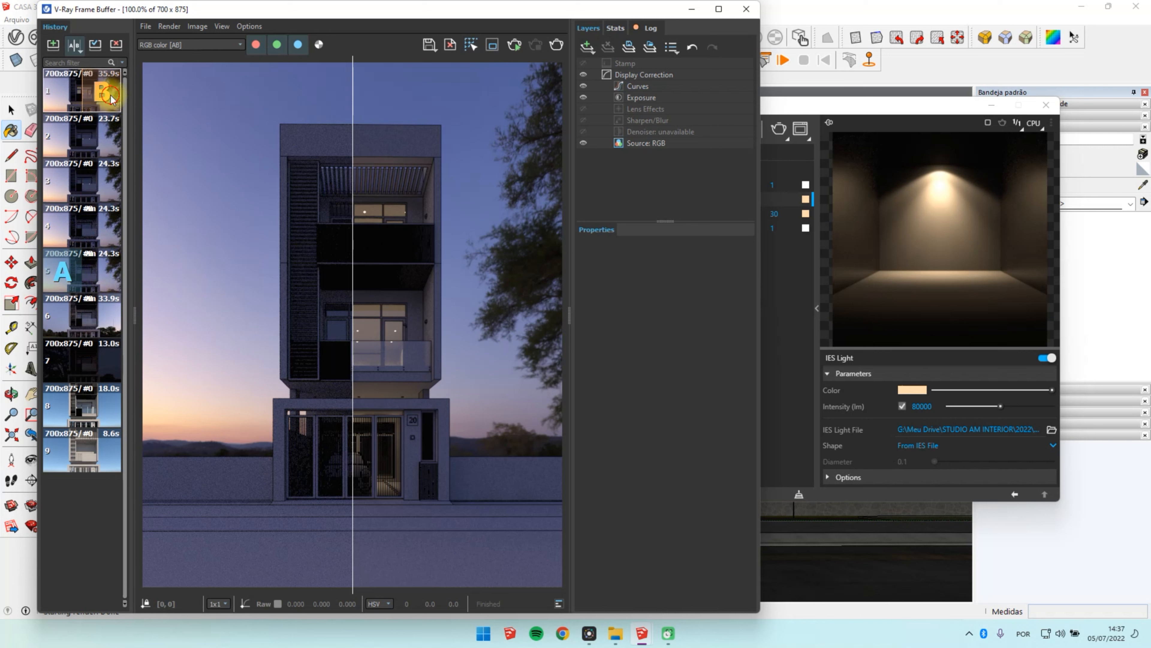
{"action": "left_click_drag", "start_coordinate": [355, 309], "coordinate": [536, 371]}
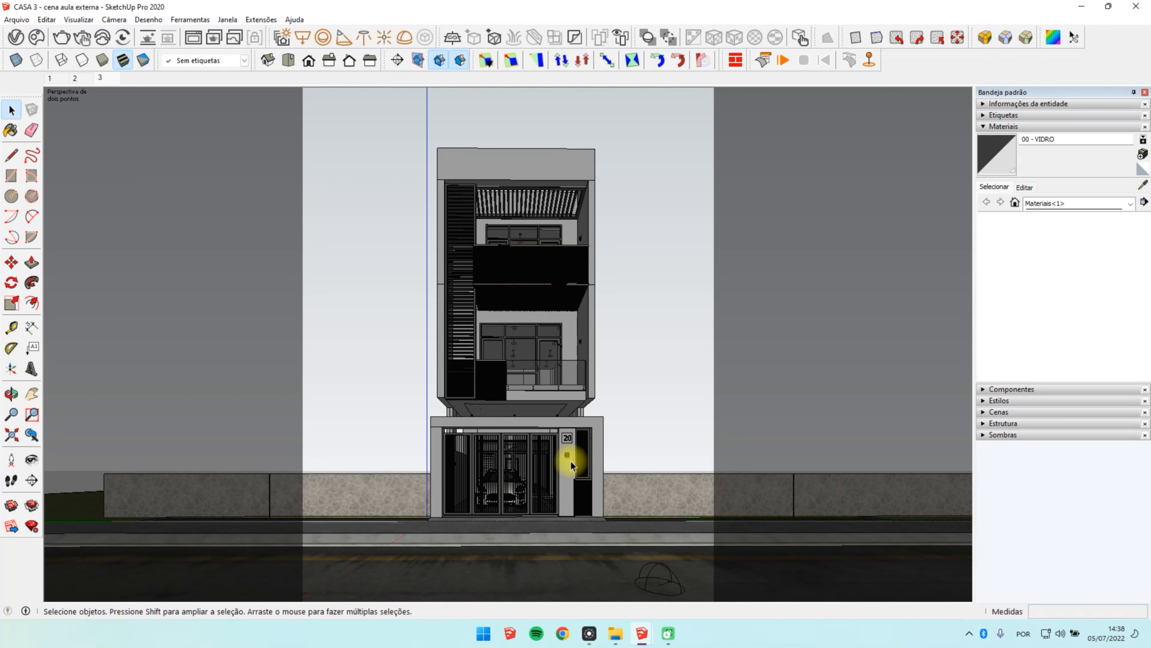
Step: Place a V-Ray rectangle light across the top opening of the wall lamp below the house number
{"action": "scroll", "coordinate": [569, 457], "scroll_direction": "up", "scroll_amount": 6}
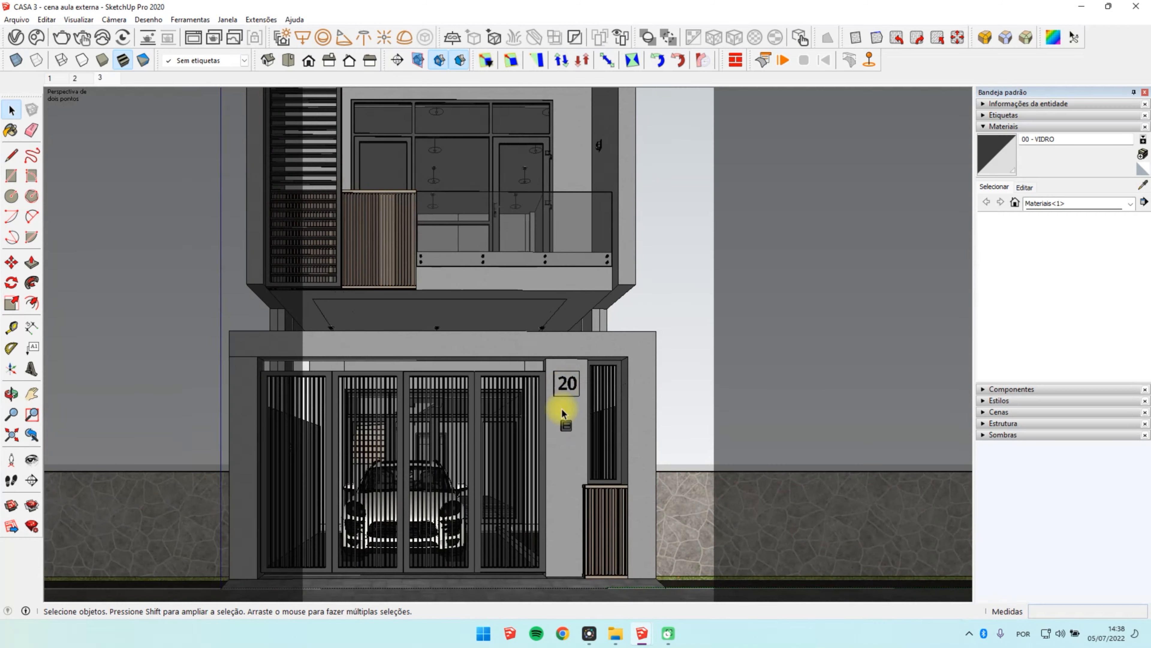
{"action": "middle_click_drag", "start_coordinate": [562, 414], "coordinate": [605, 574]}
{"action": "scroll", "coordinate": [580, 477], "scroll_direction": "up", "scroll_amount": 12}
{"action": "mouse_move", "coordinate": [564, 436]}
{"action": "middle_mouse_down"}
{"action": "mouse_move", "coordinate": [514, 622]}
{"action": "mouse_move", "coordinate": [576, 448]}
{"action": "mouse_move", "coordinate": [587, 158]}
{"action": "mouse_move", "coordinate": [427, 128]}
{"action": "mouse_move", "coordinate": [442, 586]}
{"action": "mouse_move", "coordinate": [540, 462]}
{"action": "mouse_move", "coordinate": [577, 439]}
{"action": "mouse_move", "coordinate": [544, 444]}
{"action": "middle_mouse_up"}
{"action": "scroll", "coordinate": [576, 447], "scroll_direction": "up", "scroll_amount": 6}
{"action": "scroll", "coordinate": [540, 462], "scroll_direction": "up", "scroll_amount": 6}
{"action": "scroll", "coordinate": [527, 418], "scroll_direction": "down", "scroll_amount": 4}
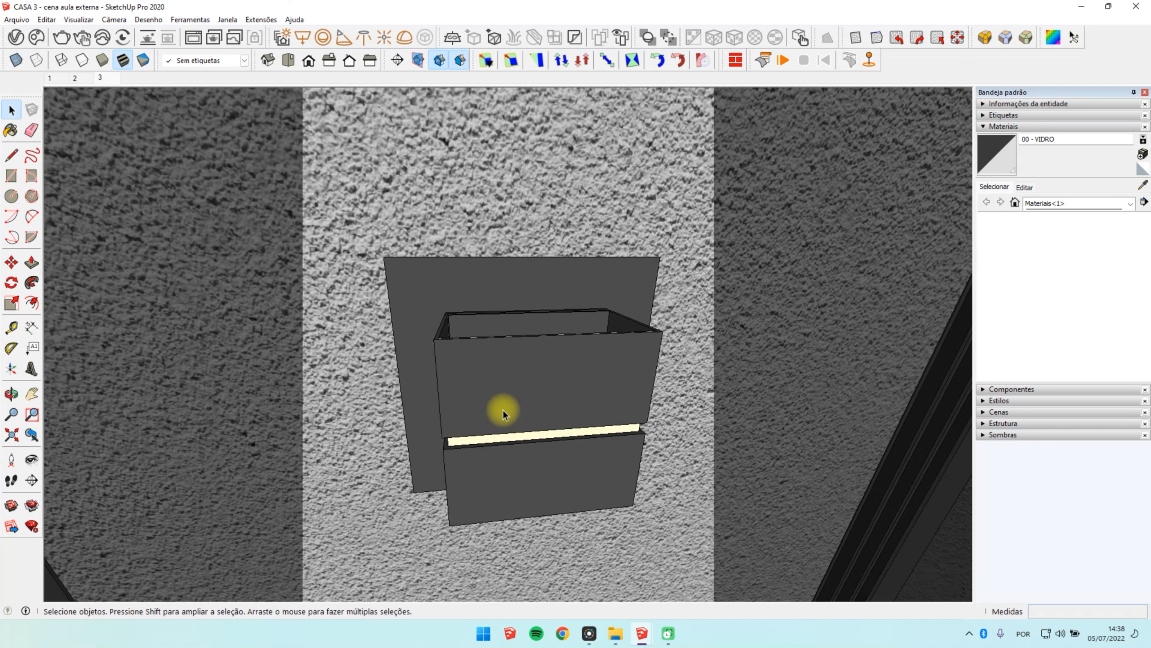
{"action": "mouse_move", "coordinate": [516, 375]}
{"action": "middle_mouse_down"}
{"action": "mouse_move", "coordinate": [511, 400]}
{"action": "mouse_move", "coordinate": [507, 387]}
{"action": "middle_mouse_up"}
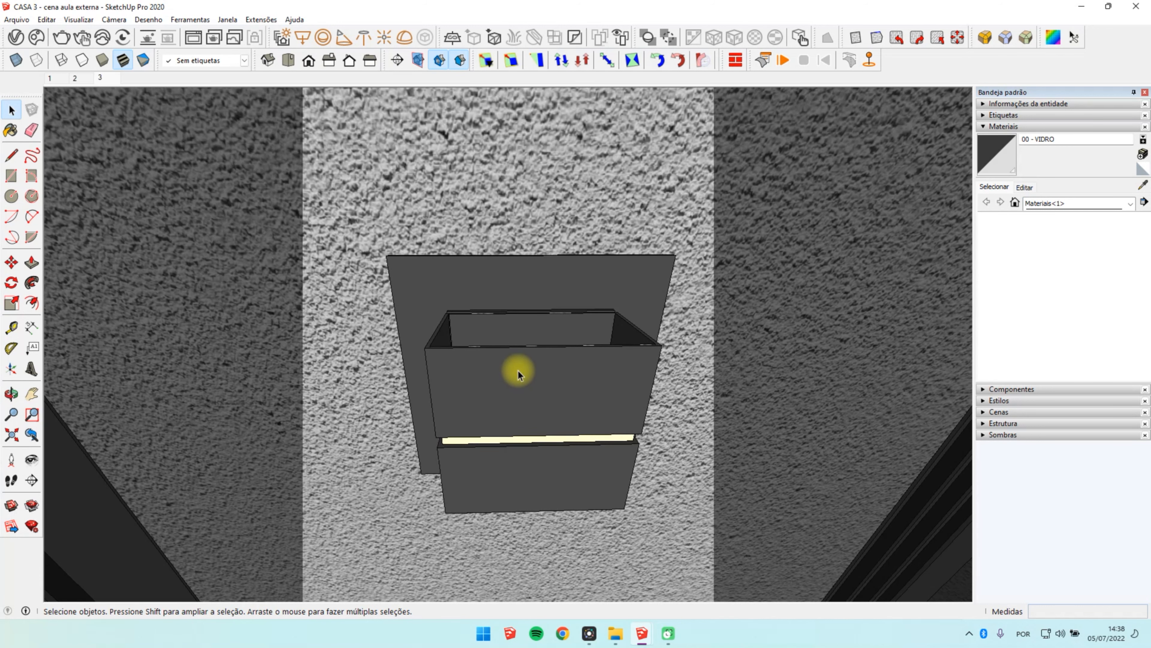
{"action": "middle_click_drag", "start_coordinate": [504, 399], "coordinate": [534, 401]}
{"action": "scroll", "coordinate": [548, 355], "scroll_direction": "up", "scroll_amount": 3}
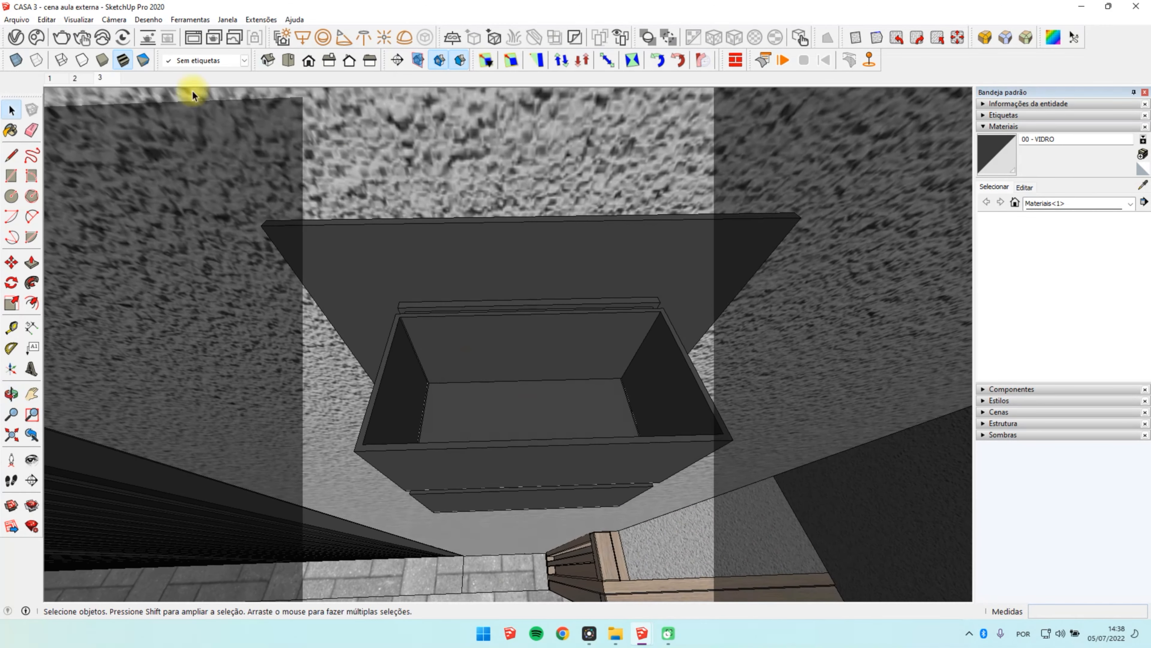
{"action": "left_click", "coordinate": [303, 37]}
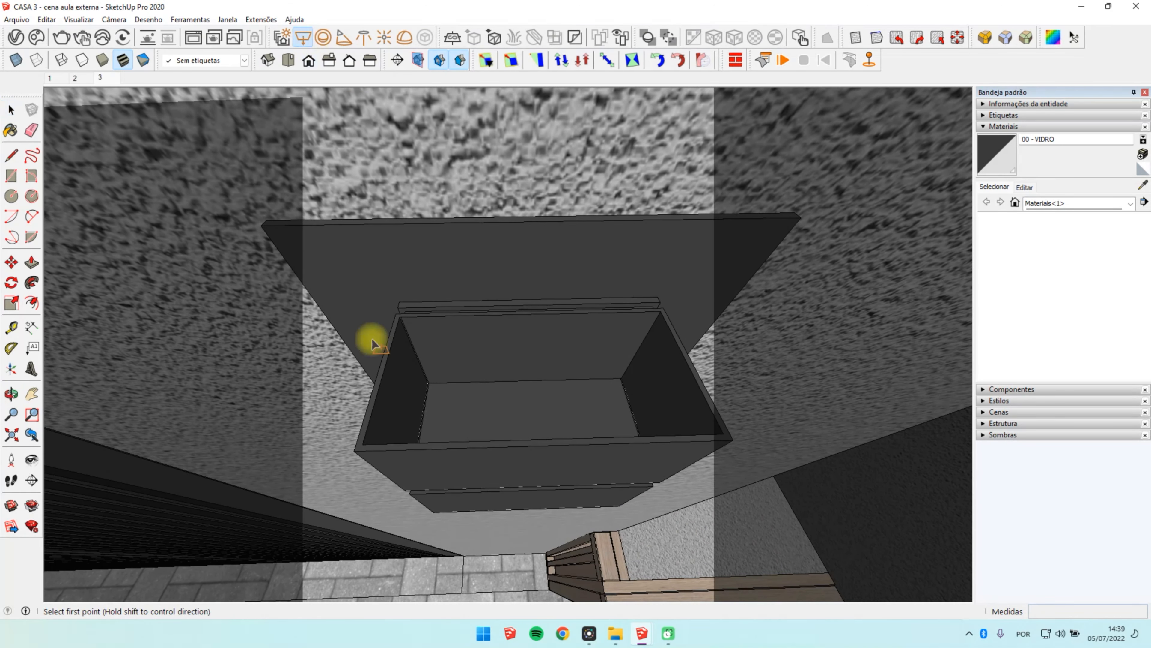
{"action": "left_click", "coordinate": [363, 444]}
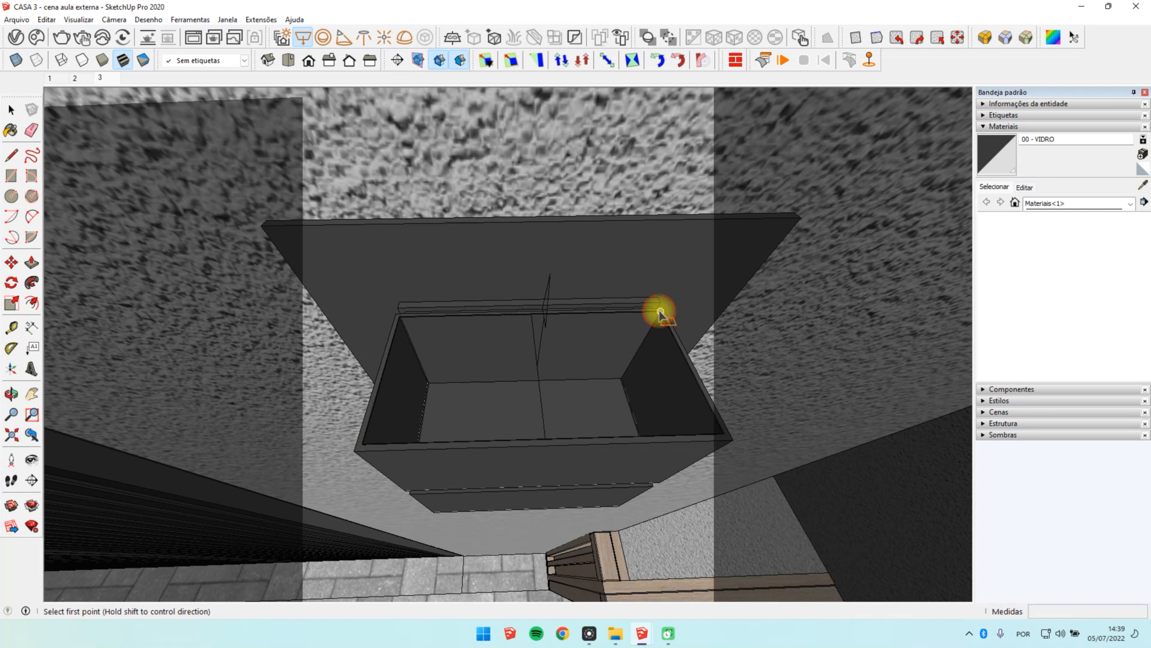
{"action": "key", "text": "space"}
Step: Scale the rectangle light to 0.97 along the green axis, shrink its other side slightly and move it into the lamp opening
{"action": "left_click", "coordinate": [533, 374]}
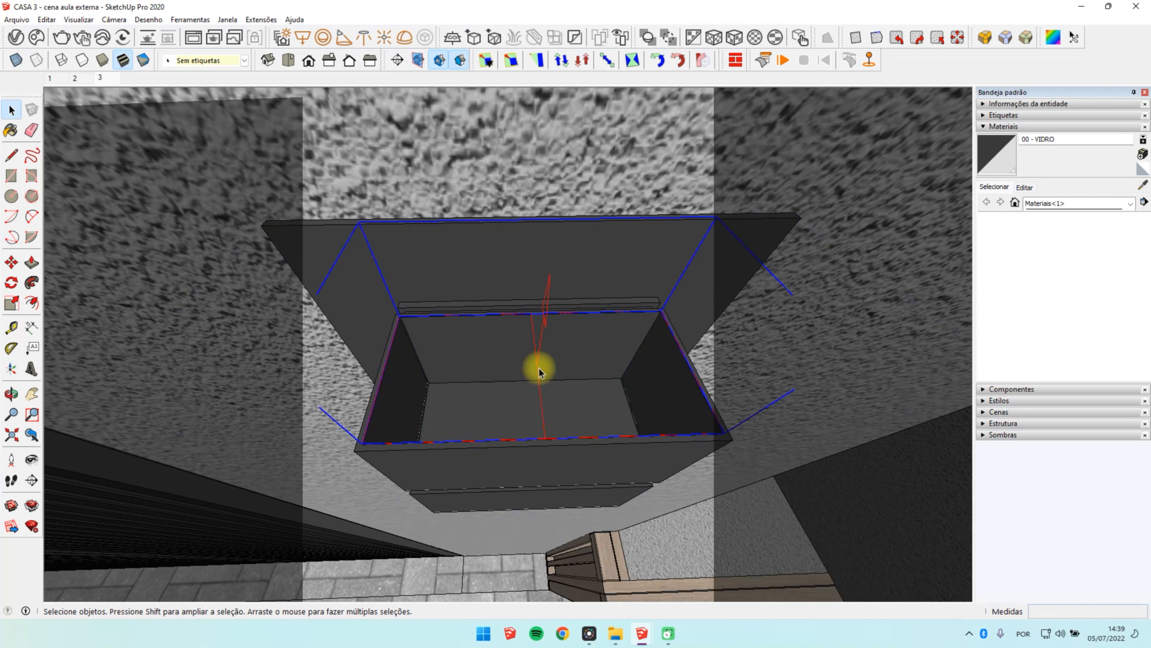
{"action": "key", "text": "s"}
{"action": "left_click_drag", "start_coordinate": [720, 326], "coordinate": [714, 324]}
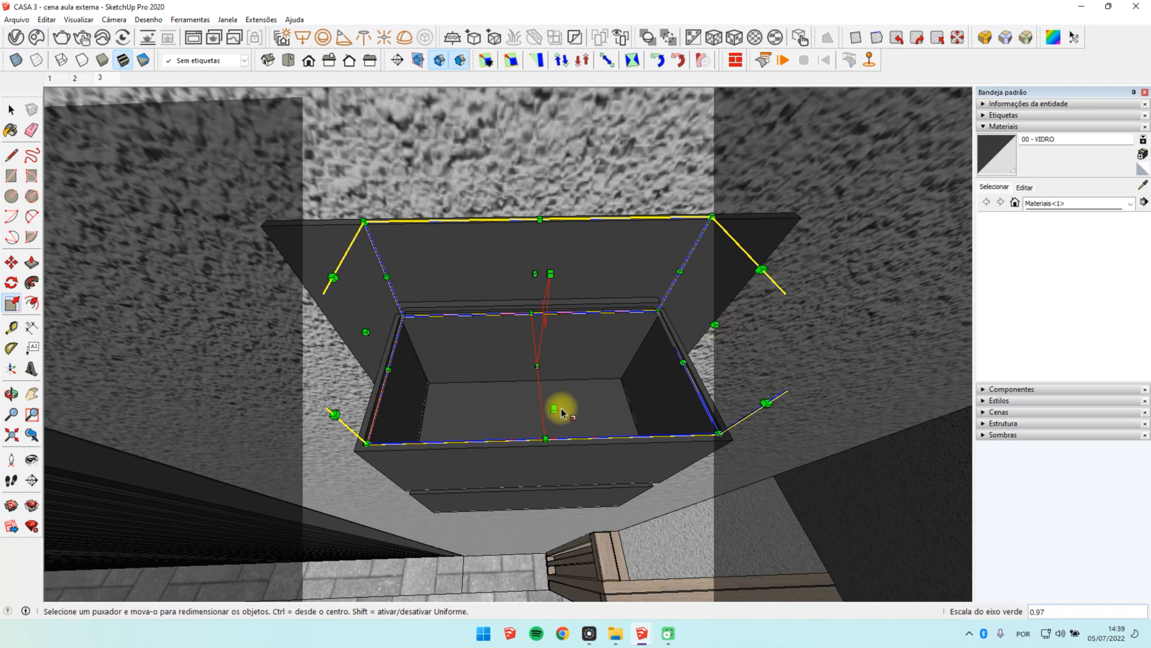
{"action": "left_click_drag", "start_coordinate": [561, 410], "coordinate": [557, 407]}
{"action": "key", "text": "m"}
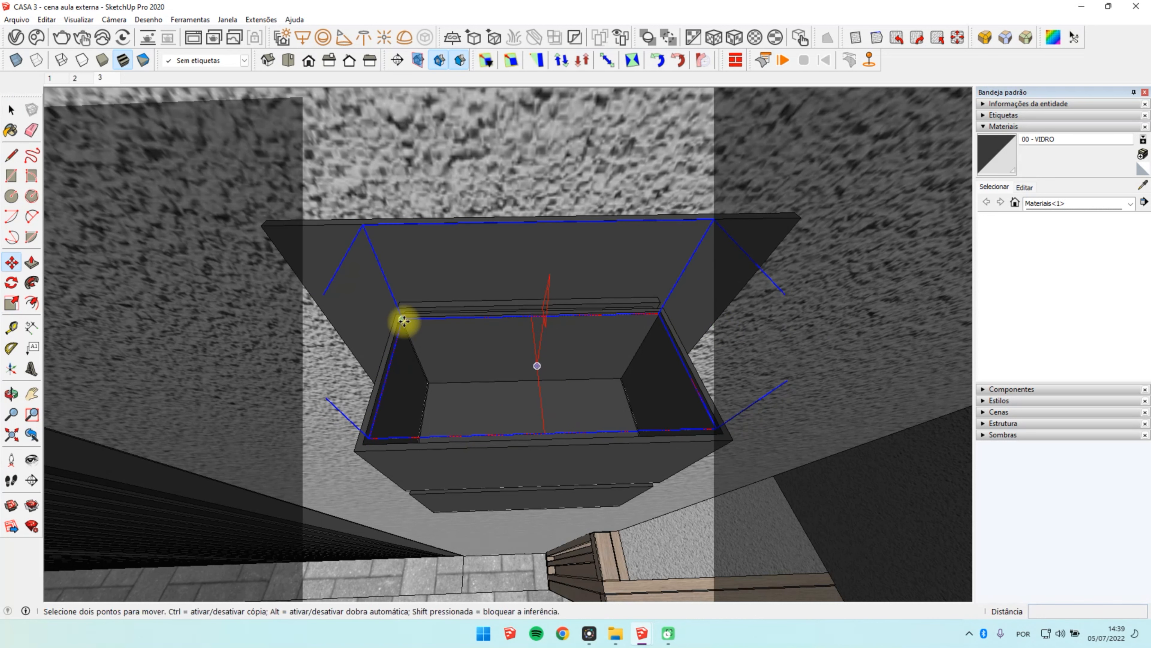
{"action": "left_click", "coordinate": [404, 322]}
{"action": "middle_click_drag", "start_coordinate": [410, 343], "coordinate": [568, 310]}
Step: Copy the rectangle light from the lamp's top opening down to the lamp's underside
{"action": "scroll", "coordinate": [567, 310], "scroll_direction": "down", "scroll_amount": 3}
{"action": "key", "text": "space"}
{"action": "key", "text": "m"}
{"action": "left_click", "coordinate": [630, 272]}
{"action": "key", "text": "ctrl"}
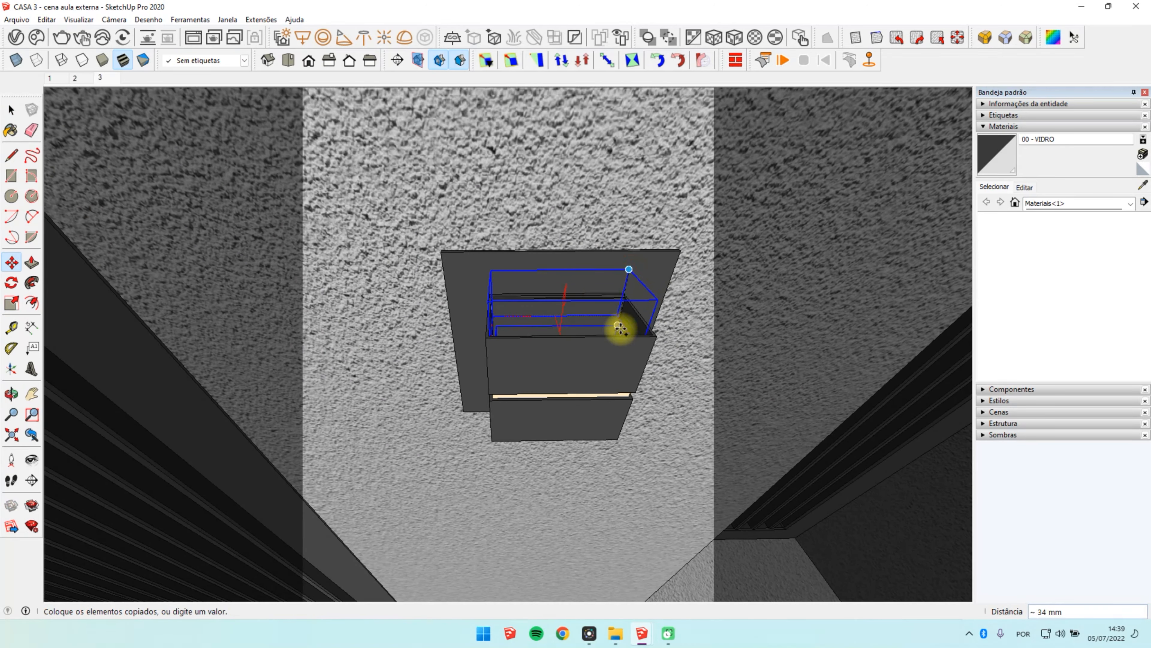
{"action": "middle_click_drag", "start_coordinate": [612, 468], "coordinate": [589, 336]}
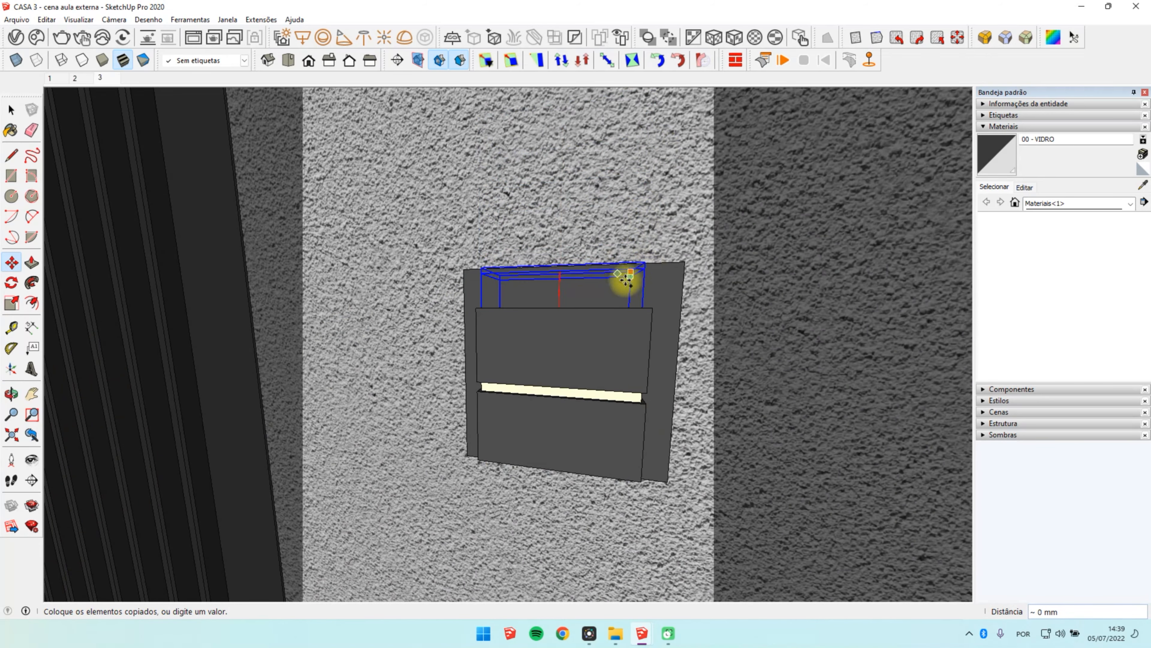
{"action": "middle_click_drag", "start_coordinate": [602, 432], "coordinate": [535, 353]}
{"action": "middle_click_drag", "start_coordinate": [640, 437], "coordinate": [658, 365]}
{"action": "key", "text": "space"}
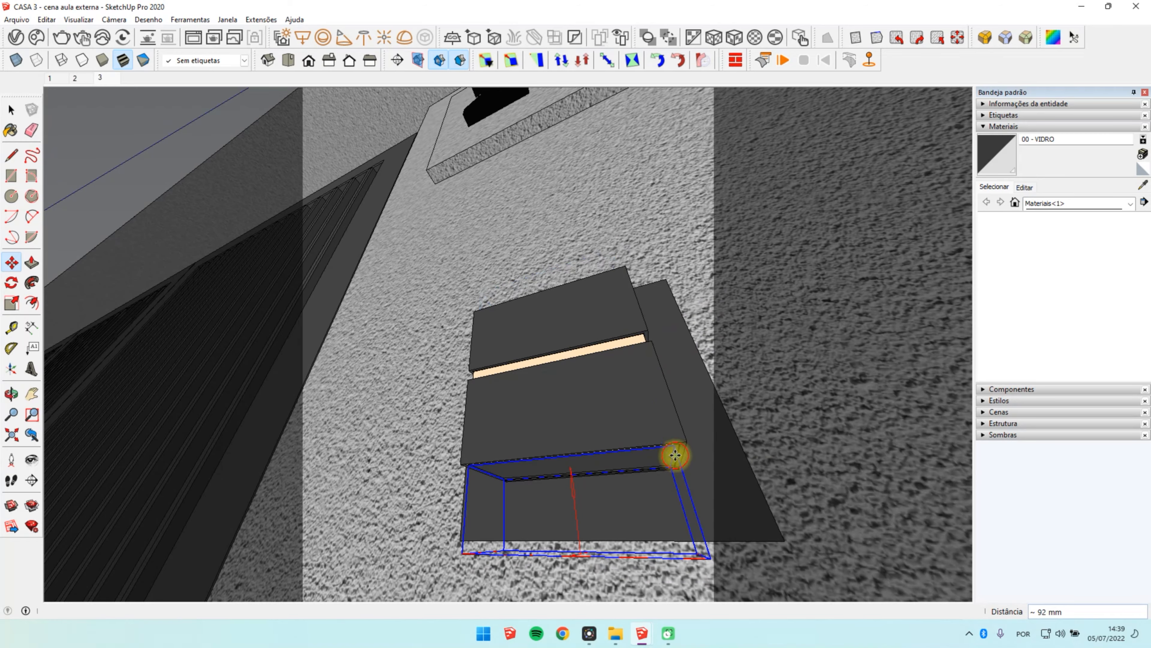
Step: Flip the copied light along its component's blue axis so it shines downward
{"action": "middle_click_drag", "start_coordinate": [674, 454], "coordinate": [563, 470]}
{"action": "right_click", "coordinate": [554, 472]}
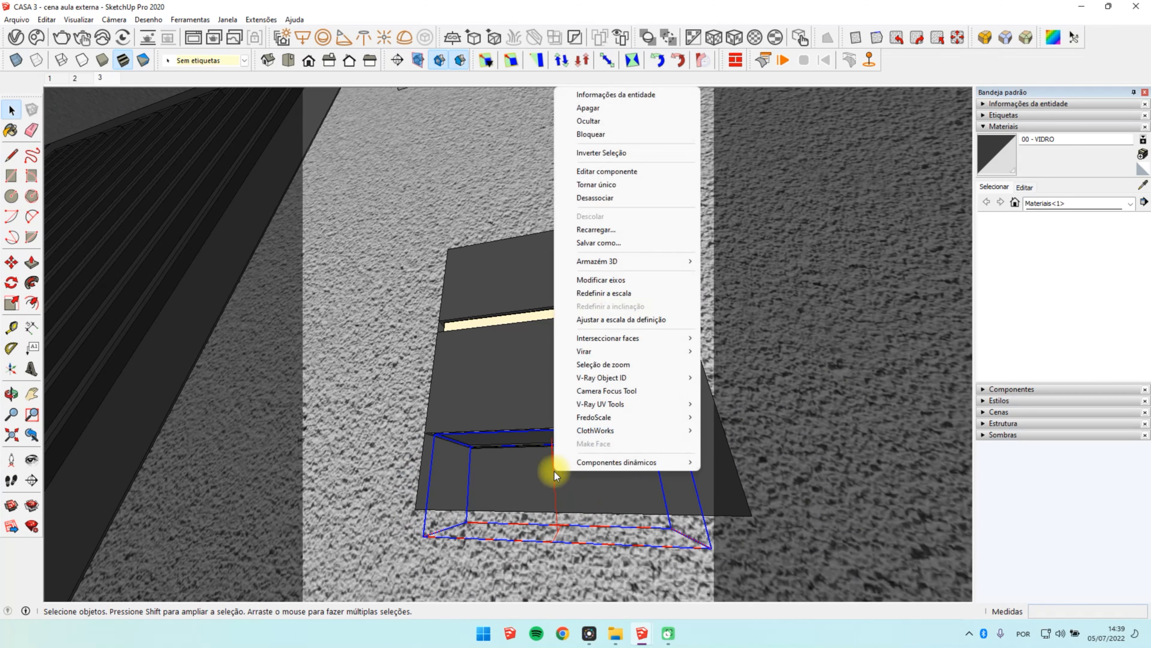
{"action": "mouse_move", "coordinate": [608, 353]}
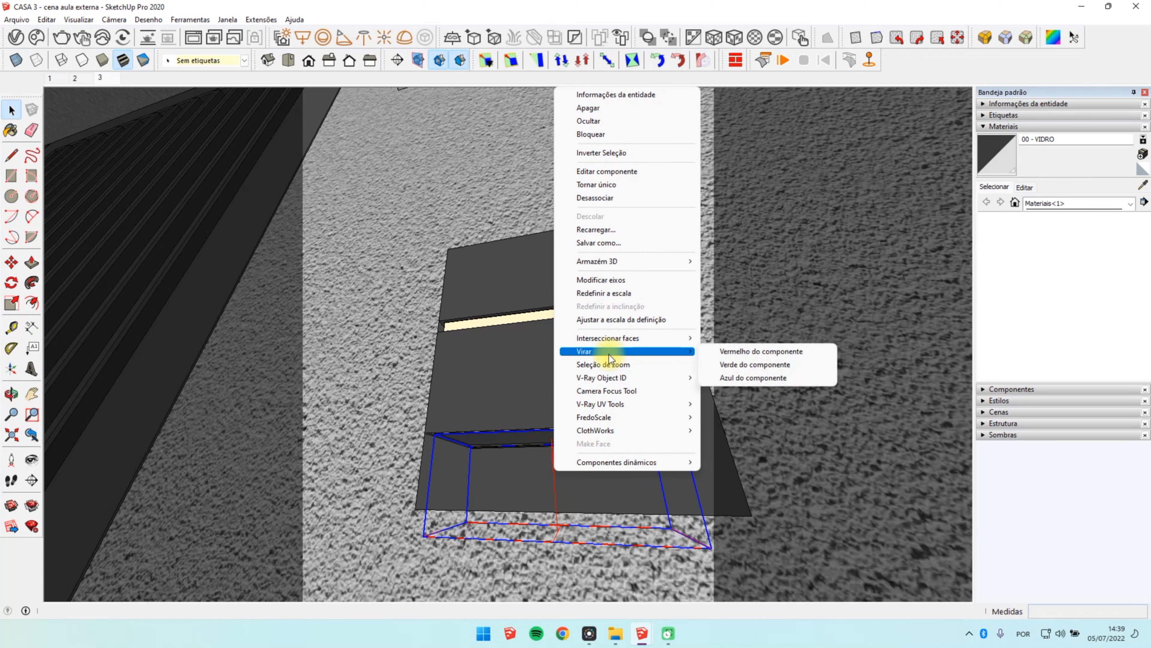
{"action": "left_click", "coordinate": [785, 378]}
Step: Hollow out the lamp's underside by pushing its bottom face inward inside the component, and leave component editing
{"action": "middle_click_drag", "start_coordinate": [656, 446], "coordinate": [486, 433]}
{"action": "double_click", "coordinate": [486, 433]}
{"action": "double_click", "coordinate": [485, 434]}
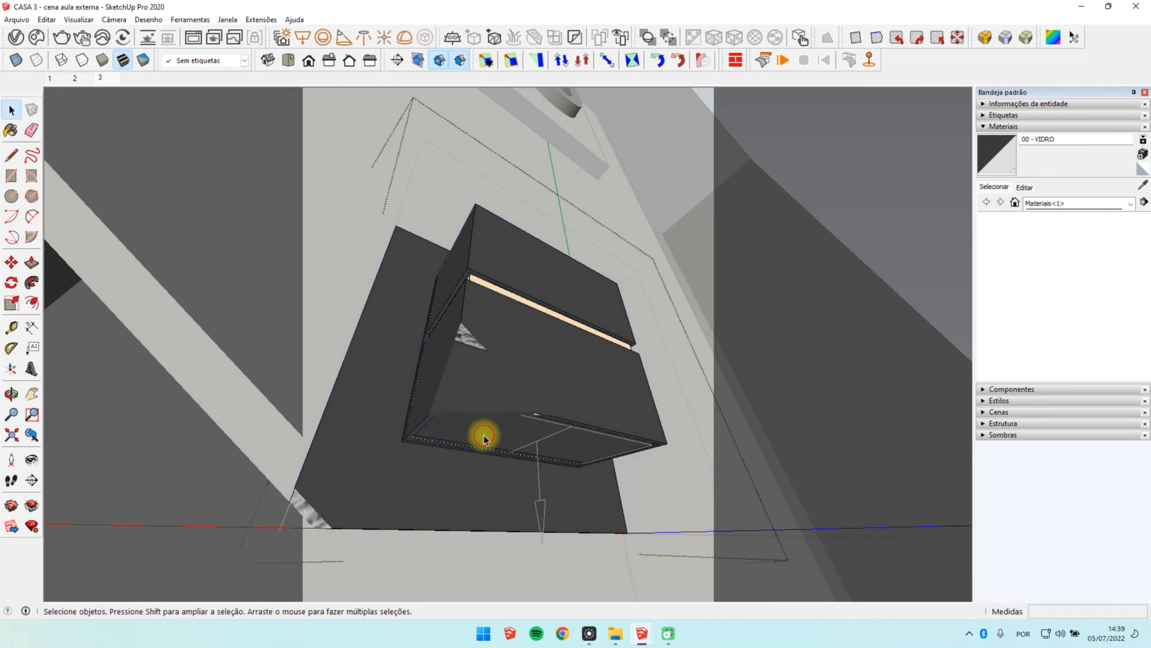
{"action": "triple_click", "coordinate": [482, 434]}
{"action": "left_click", "coordinate": [500, 431]}
{"action": "key", "text": "p"}
{"action": "left_click_drag", "start_coordinate": [500, 431], "coordinate": [502, 414]}
{"action": "key", "text": "space"}
{"action": "middle_click_drag", "start_coordinate": [520, 452], "coordinate": [414, 443]}
{"action": "key", "text": "Escape"}
{"action": "key", "text": "Escape"}
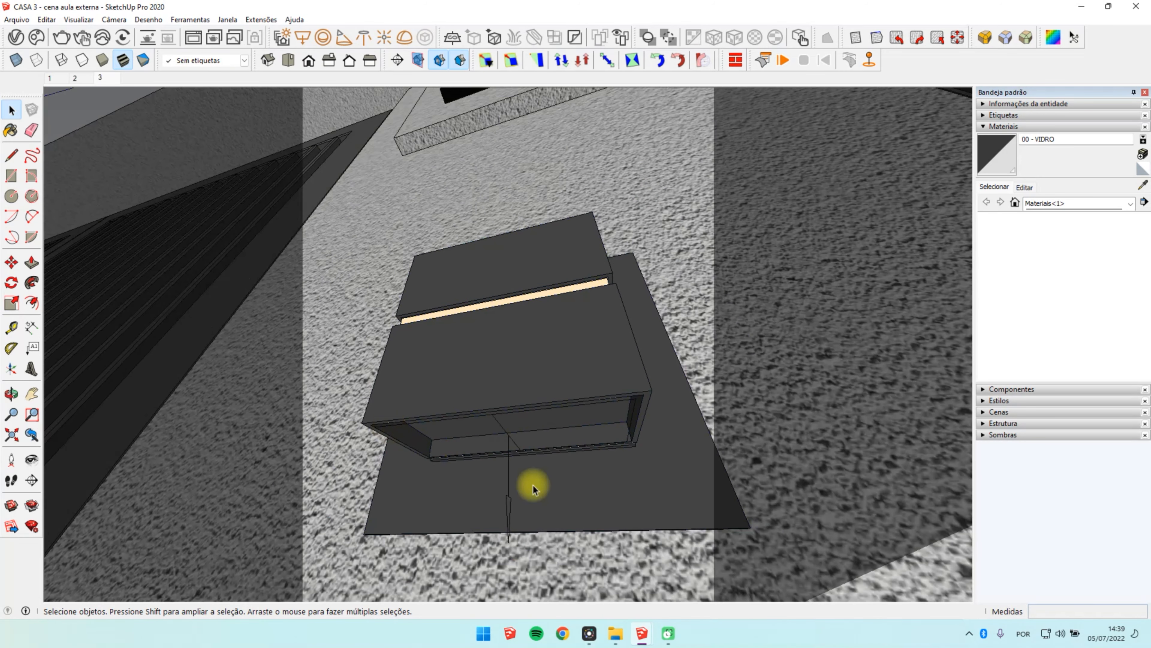
Step: Move the lower rectangle light up into the hollow of the lamp's underside
{"action": "left_click", "coordinate": [509, 496]}
{"action": "key", "text": "m"}
{"action": "left_click", "coordinate": [508, 496]}
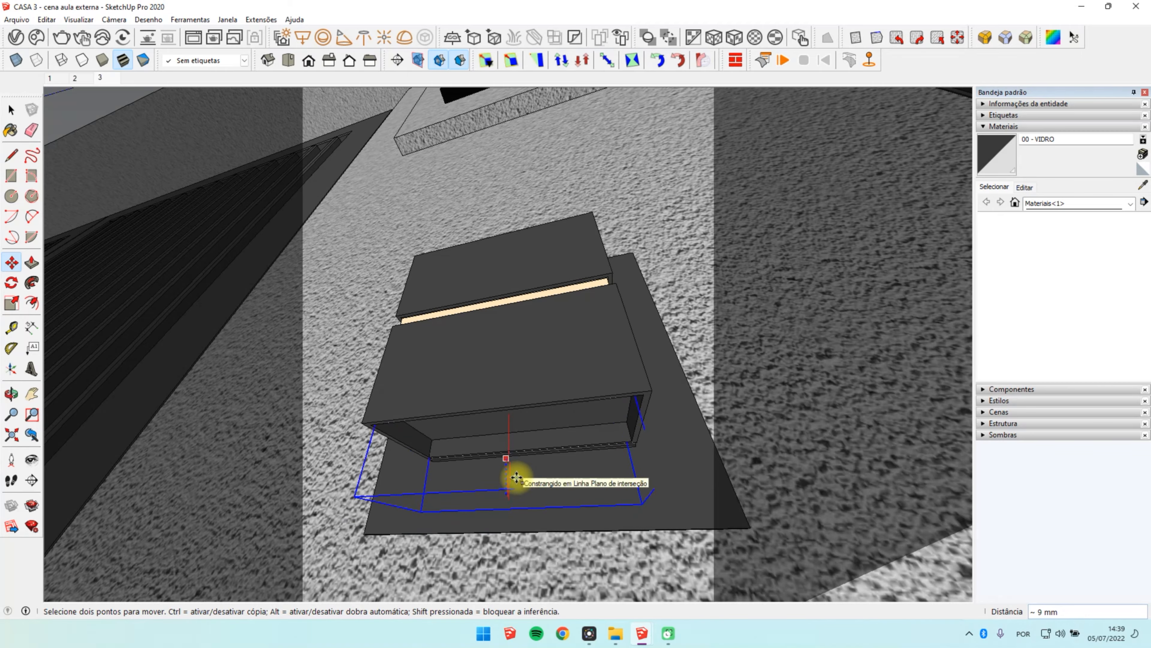
{"action": "middle_click_drag", "start_coordinate": [524, 460], "coordinate": [592, 416]}
{"action": "key", "text": "Escape"}
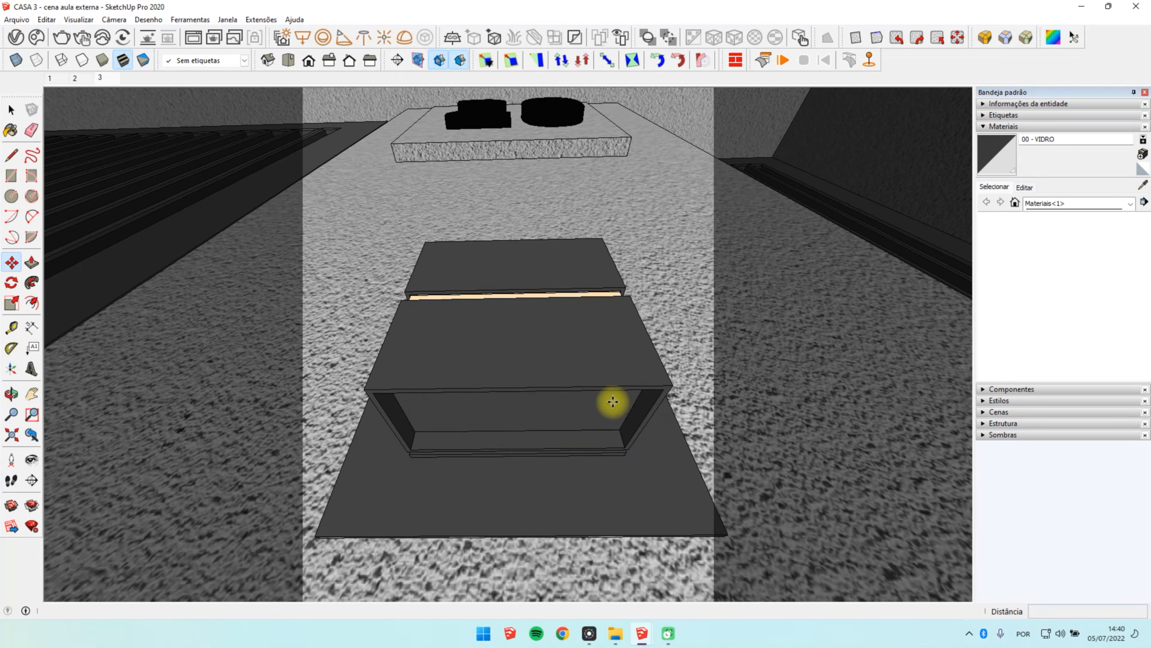
Step: Return to the front view of scene 3 and bring up the V-Ray frame buffer
{"action": "middle_click_drag", "start_coordinate": [519, 209], "coordinate": [552, 356]}
{"action": "scroll", "coordinate": [552, 355], "scroll_direction": "down", "scroll_amount": 3}
{"action": "key", "text": "space"}
{"action": "scroll", "coordinate": [580, 345], "scroll_direction": "down", "scroll_amount": 2}
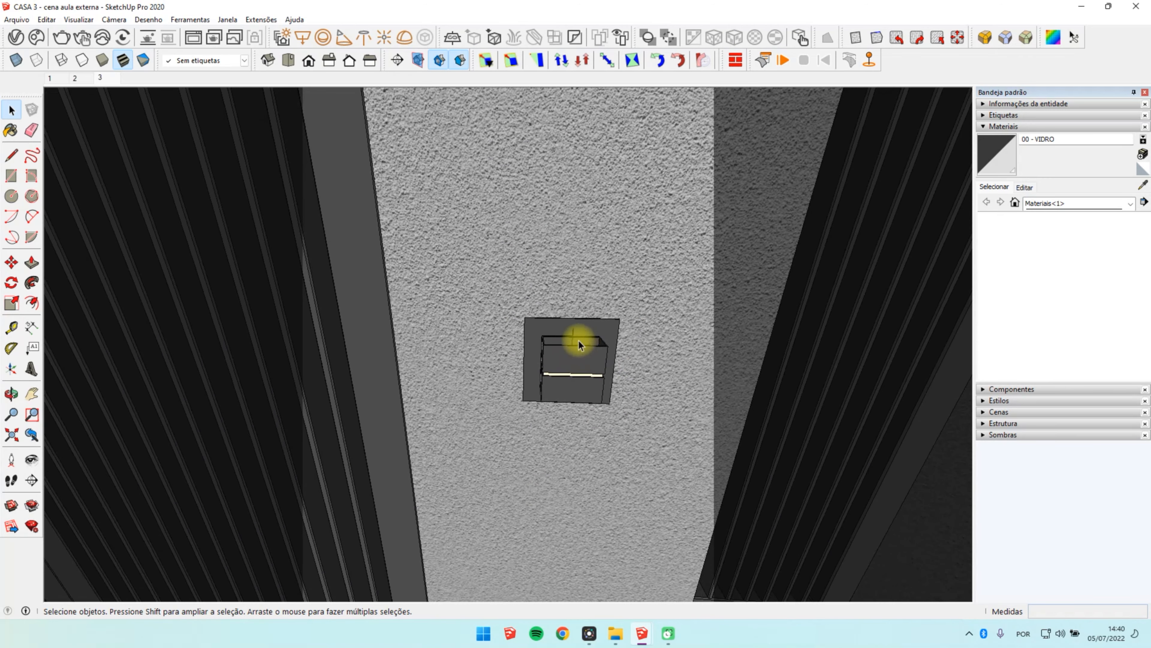
{"action": "left_click", "coordinate": [100, 79]}
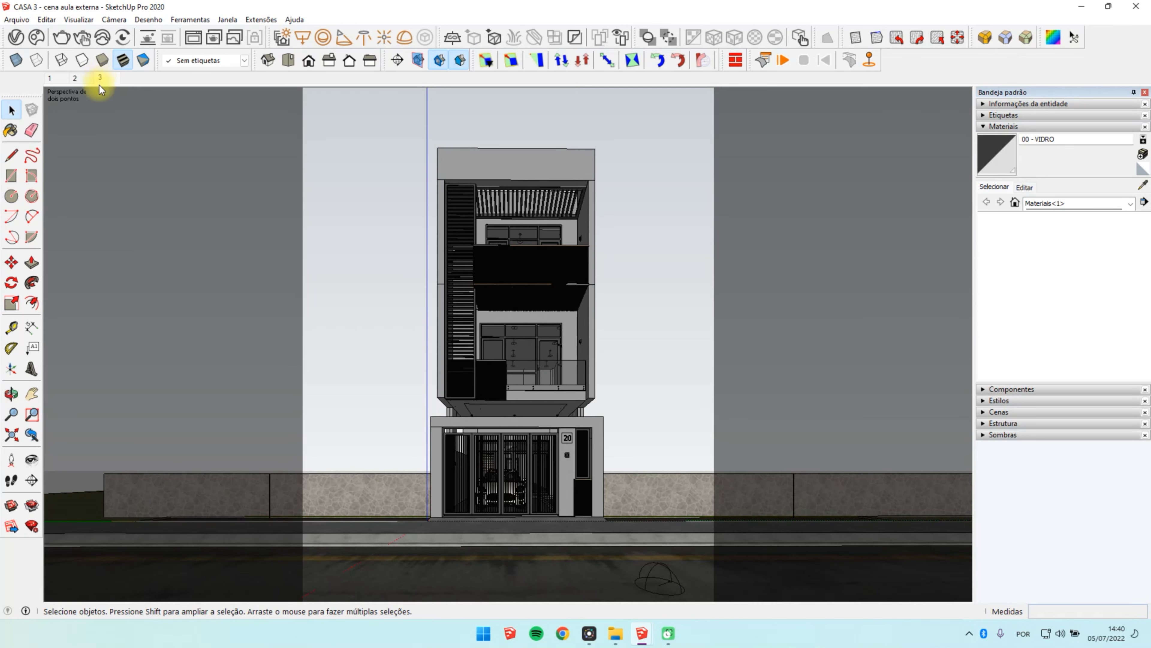
{"action": "left_click", "coordinate": [20, 39]}
{"action": "left_click", "coordinate": [801, 127]}
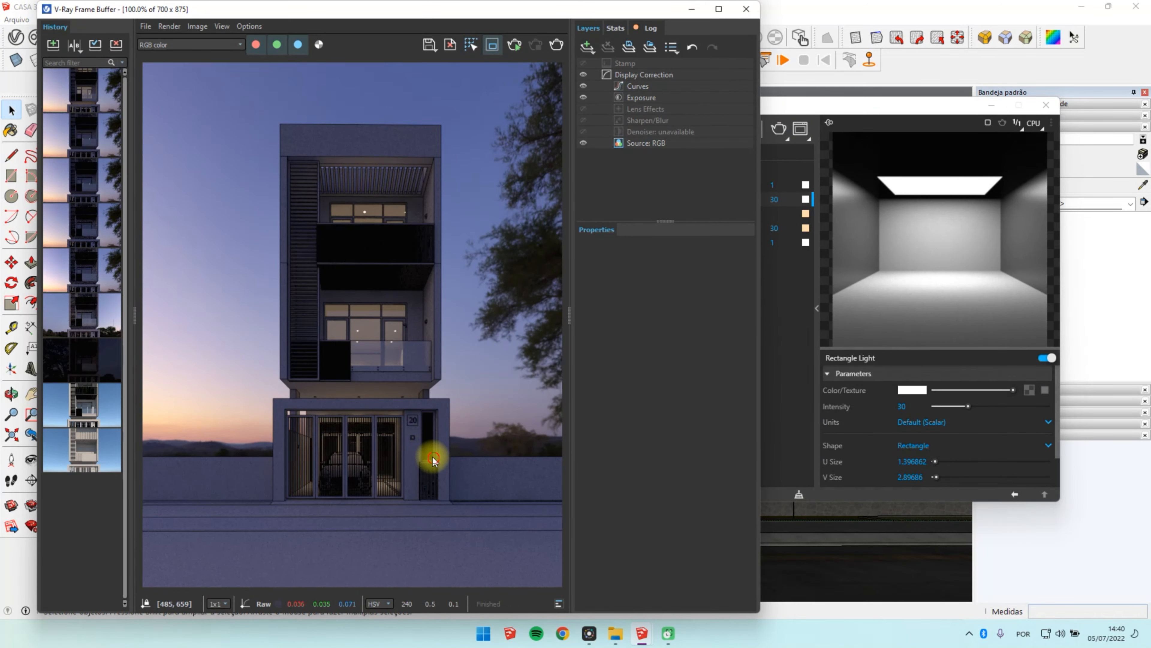
Step: Render a region around the wall lamp, inspect its light up close and put the frame buffer away
{"action": "left_click_drag", "start_coordinate": [433, 459], "coordinate": [378, 401]}
{"action": "scroll", "coordinate": [413, 488], "scroll_direction": "up", "scroll_amount": 3}
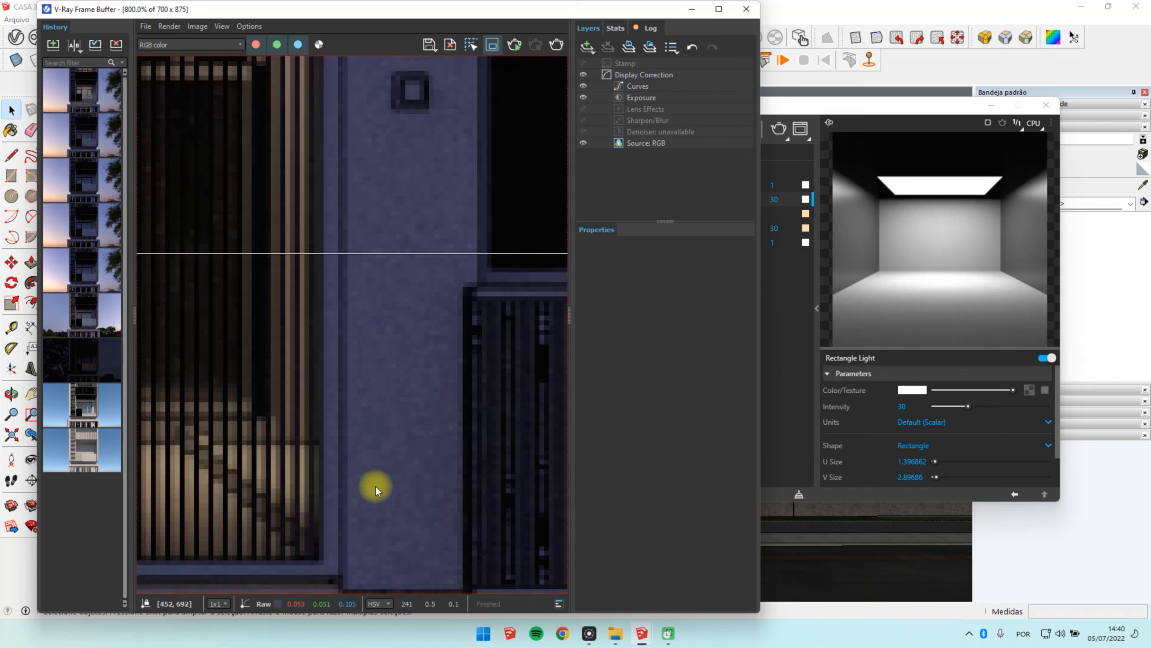
{"action": "scroll", "coordinate": [303, 562], "scroll_direction": "down", "scroll_amount": 2}
{"action": "scroll", "coordinate": [314, 491], "scroll_direction": "up", "scroll_amount": 1}
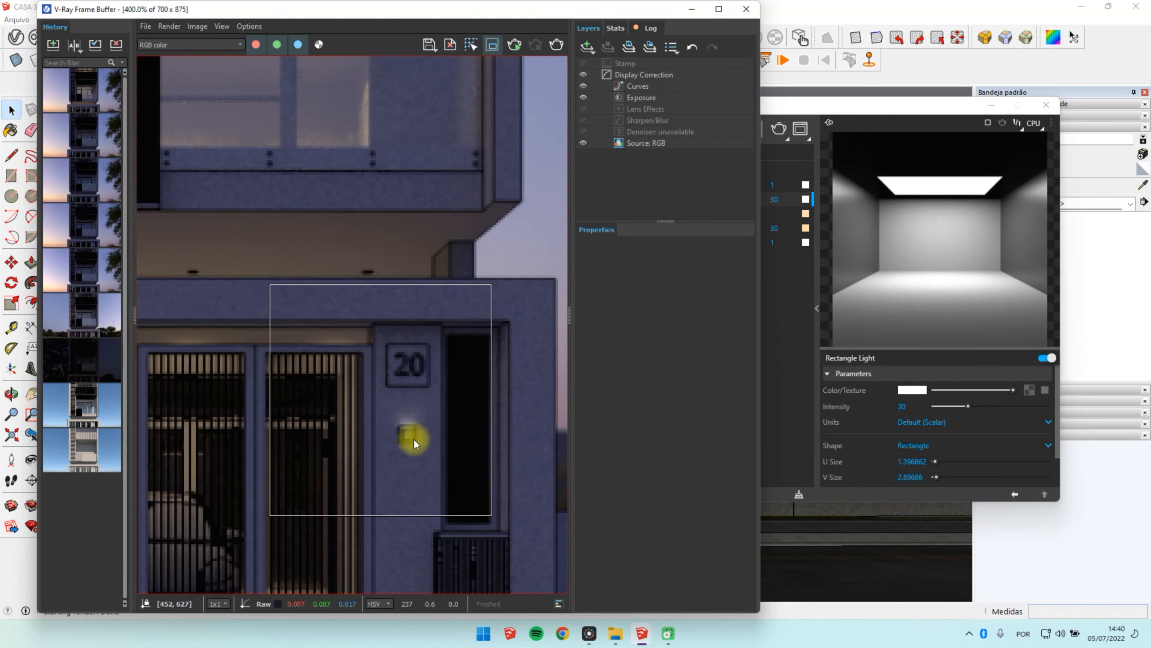
{"action": "scroll", "coordinate": [412, 439], "scroll_direction": "down", "scroll_amount": 1}
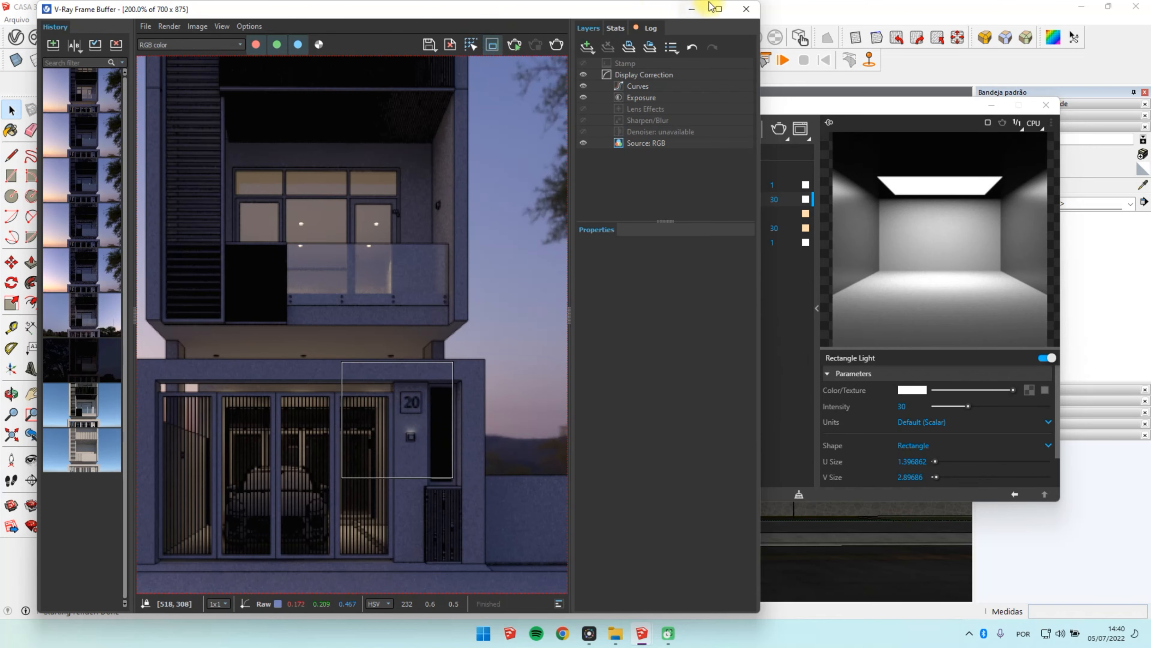
{"action": "left_click", "coordinate": [692, 11]}
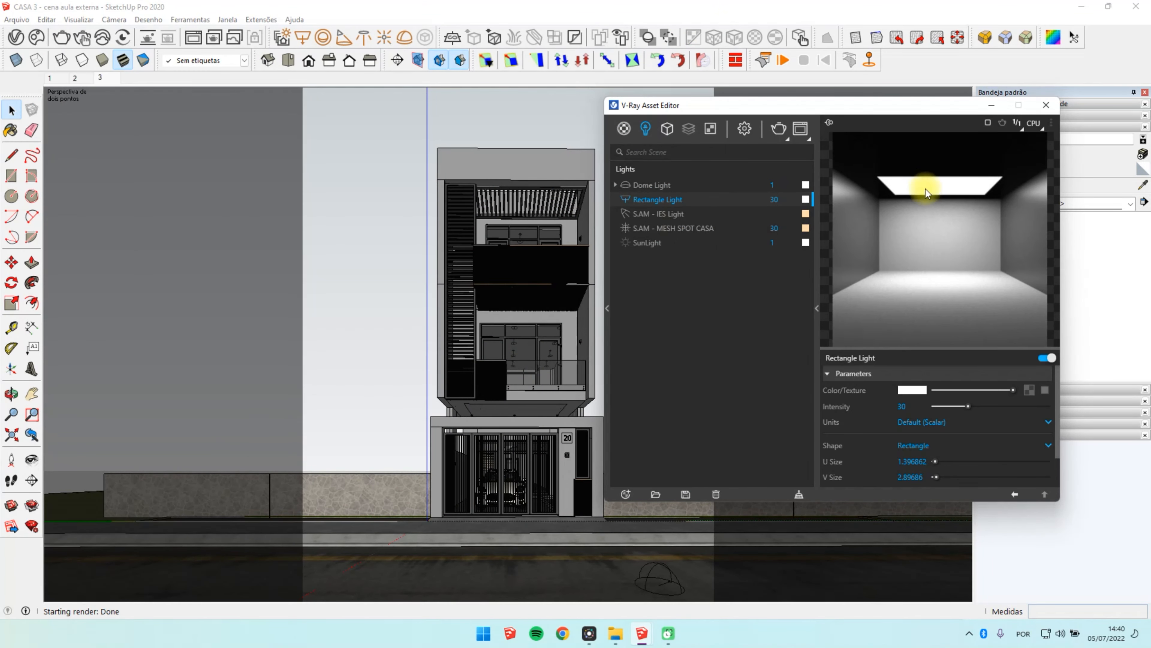
Step: Put the V-Ray Asset Editor away and view the wall lamp's top opening up close from above
{"action": "left_click", "coordinate": [991, 106]}
{"action": "scroll", "coordinate": [567, 463], "scroll_direction": "up", "scroll_amount": 8}
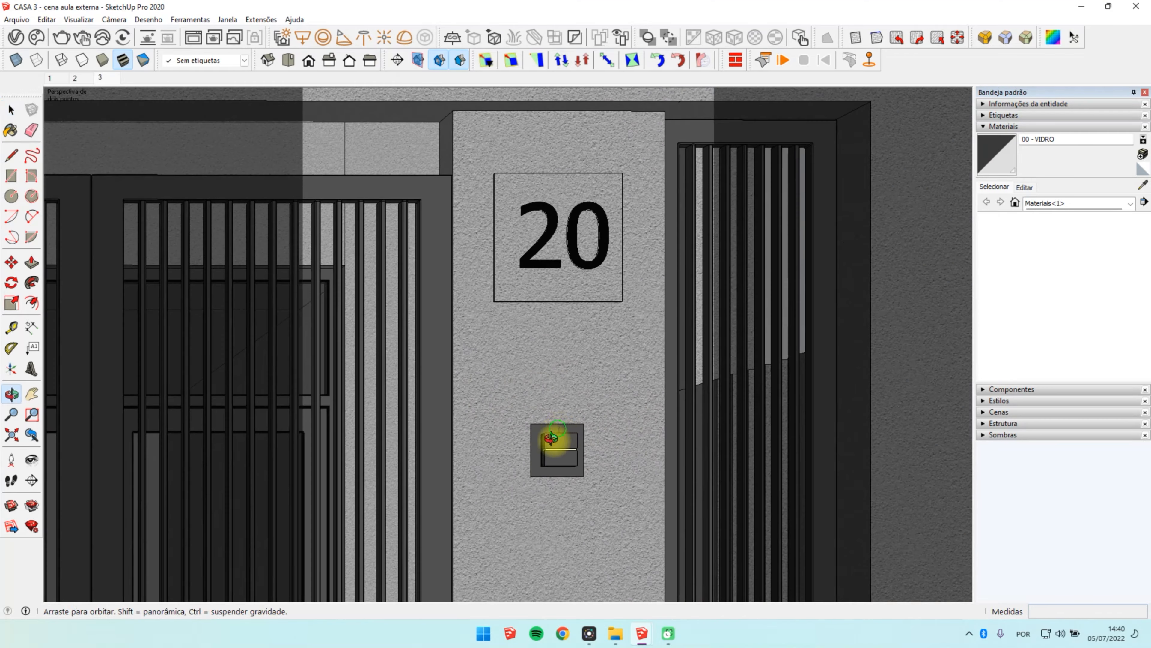
{"action": "middle_click_drag", "start_coordinate": [551, 438], "coordinate": [582, 315]}
{"action": "scroll", "coordinate": [582, 316], "scroll_direction": "down", "scroll_amount": 8}
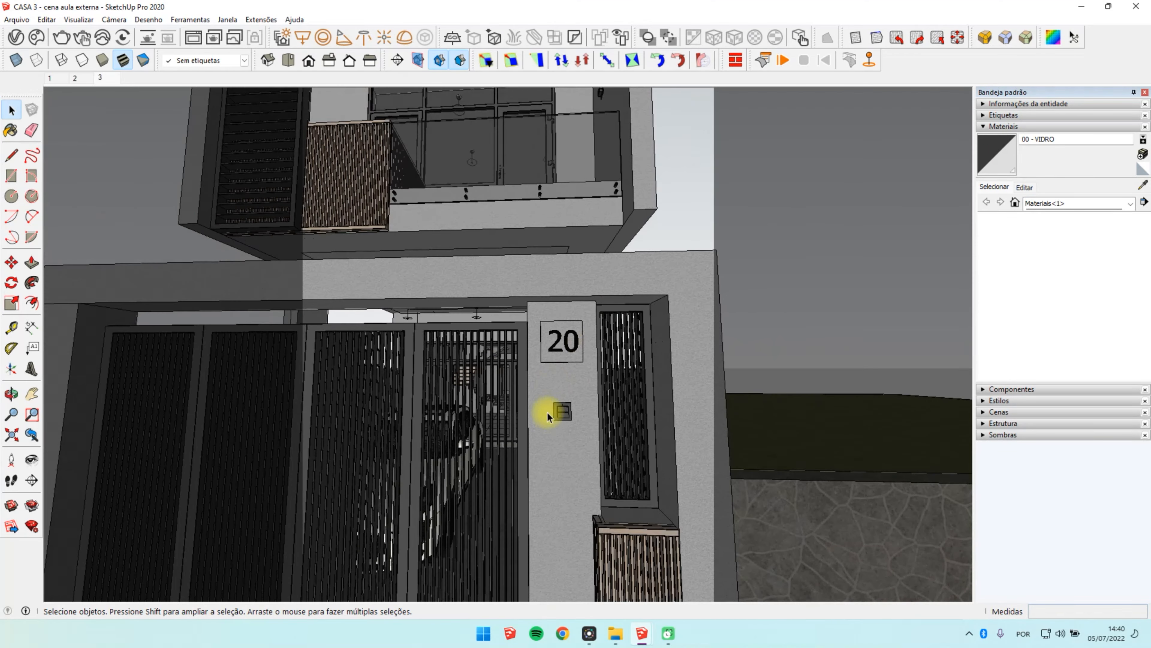
{"action": "scroll", "coordinate": [548, 414], "scroll_direction": "up", "scroll_amount": 5}
{"action": "middle_click_drag", "start_coordinate": [548, 413], "coordinate": [530, 608]}
{"action": "scroll", "coordinate": [574, 395], "scroll_direction": "up", "scroll_amount": 3}
{"action": "scroll", "coordinate": [574, 395], "scroll_direction": "up", "scroll_amount": 5}
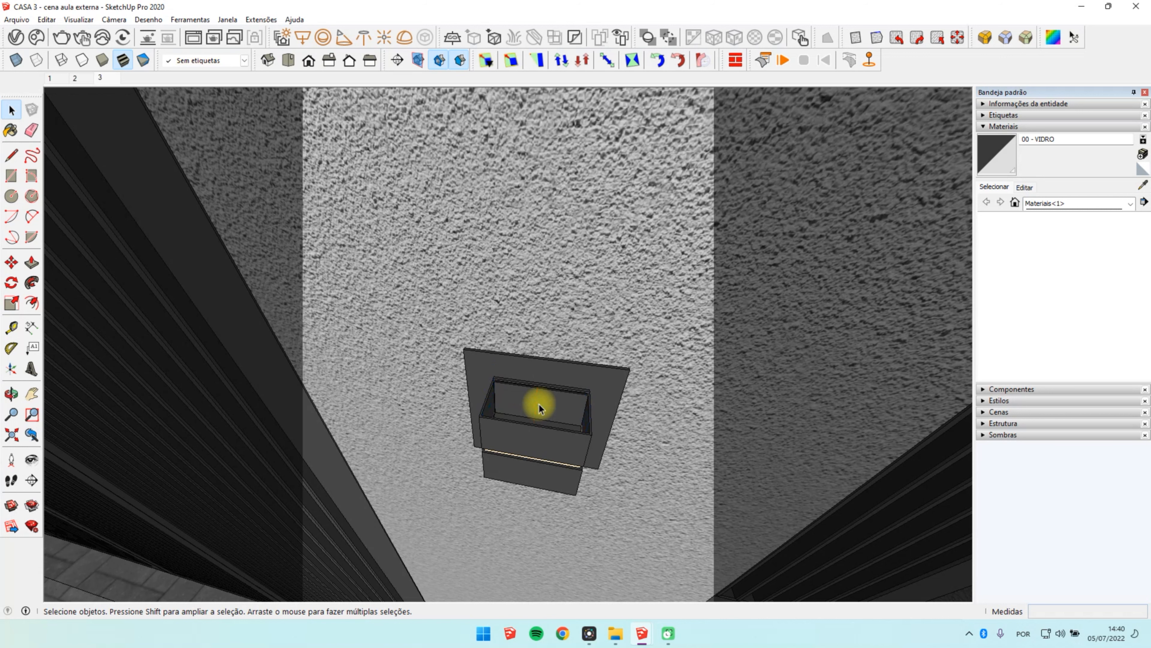
{"action": "scroll", "coordinate": [532, 408], "scroll_direction": "up", "scroll_amount": 3}
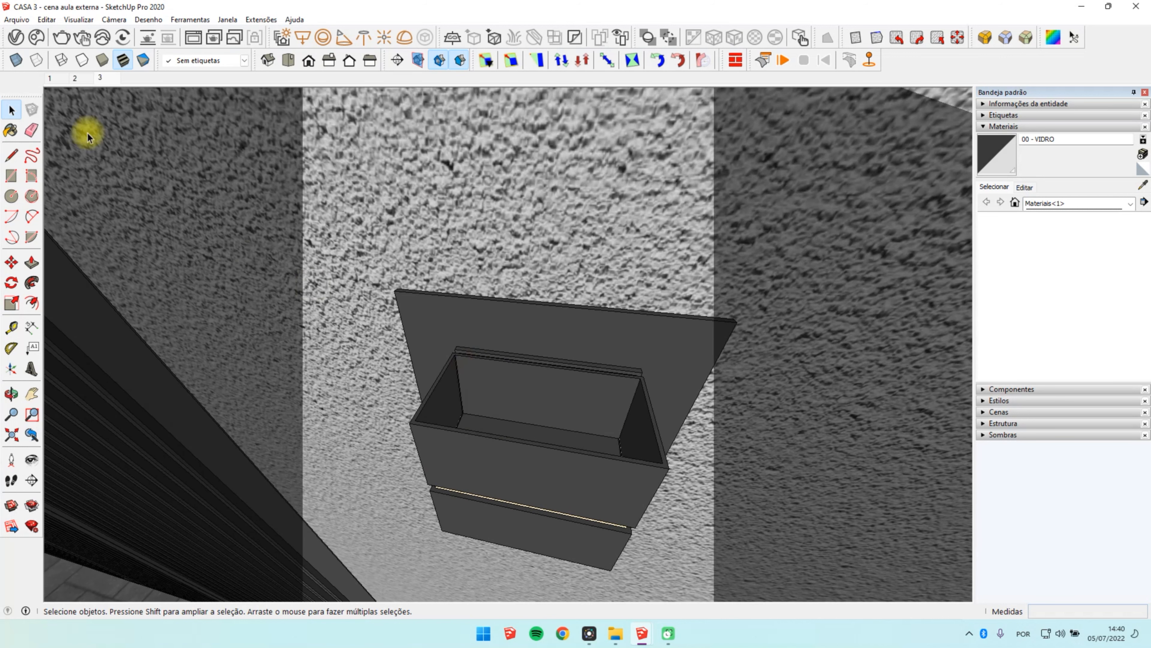
{"action": "left_click", "coordinate": [17, 36]}
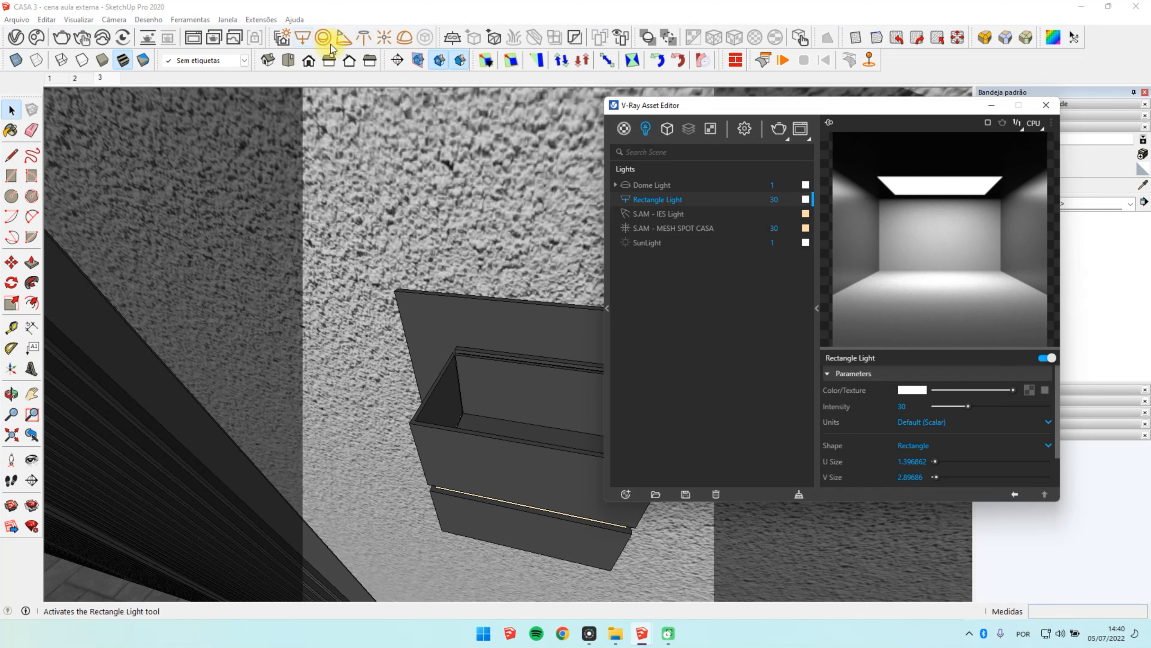
{"action": "left_click", "coordinate": [365, 38]}
{"action": "left_click", "coordinate": [960, 460]}
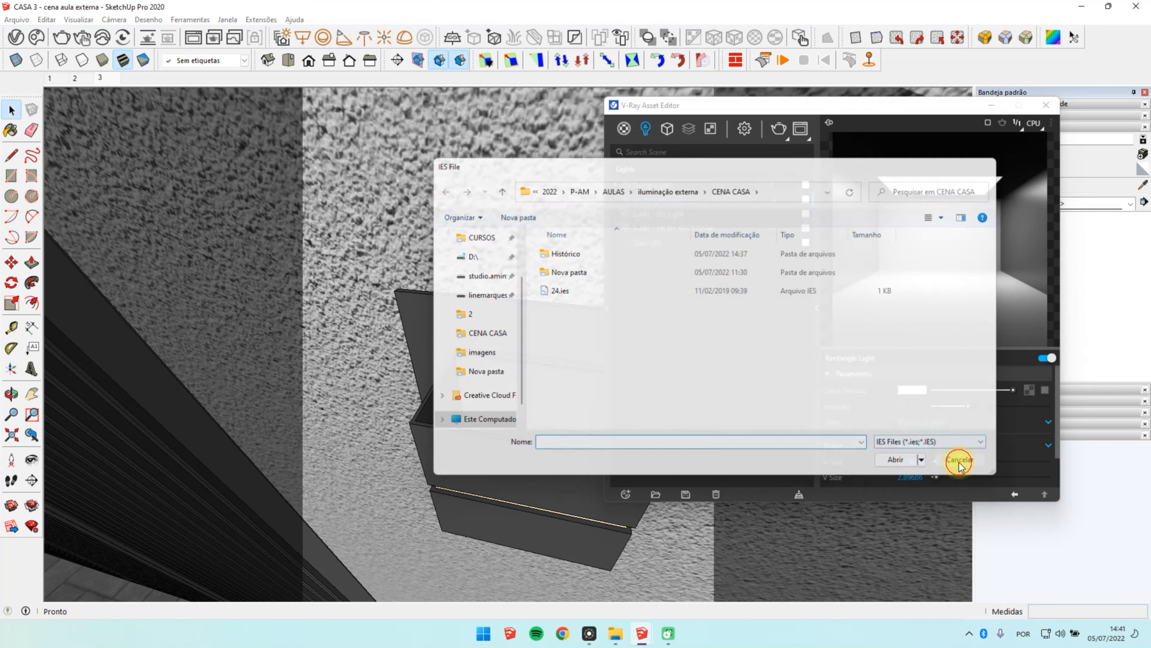
{"action": "left_click", "coordinate": [991, 109]}
Step: Open the wall lamp component for editing and bring its hollow top opening into close view
{"action": "left_click", "coordinate": [535, 455]}
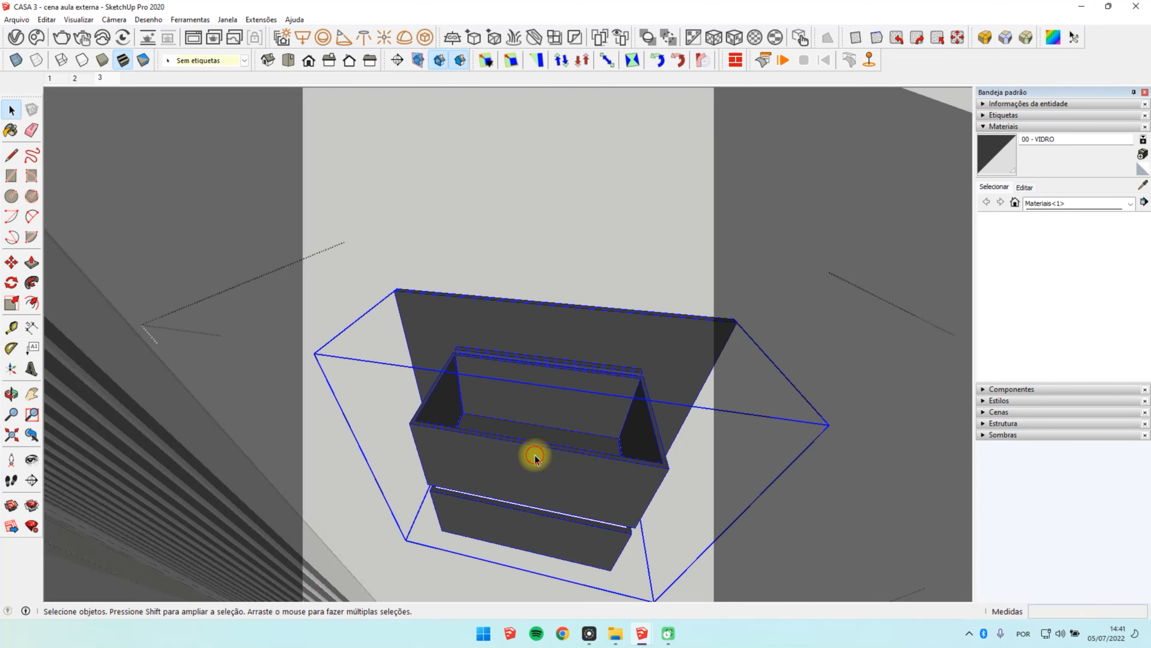
{"action": "double_click", "coordinate": [532, 453]}
{"action": "scroll", "coordinate": [551, 426], "scroll_direction": "down", "scroll_amount": 10}
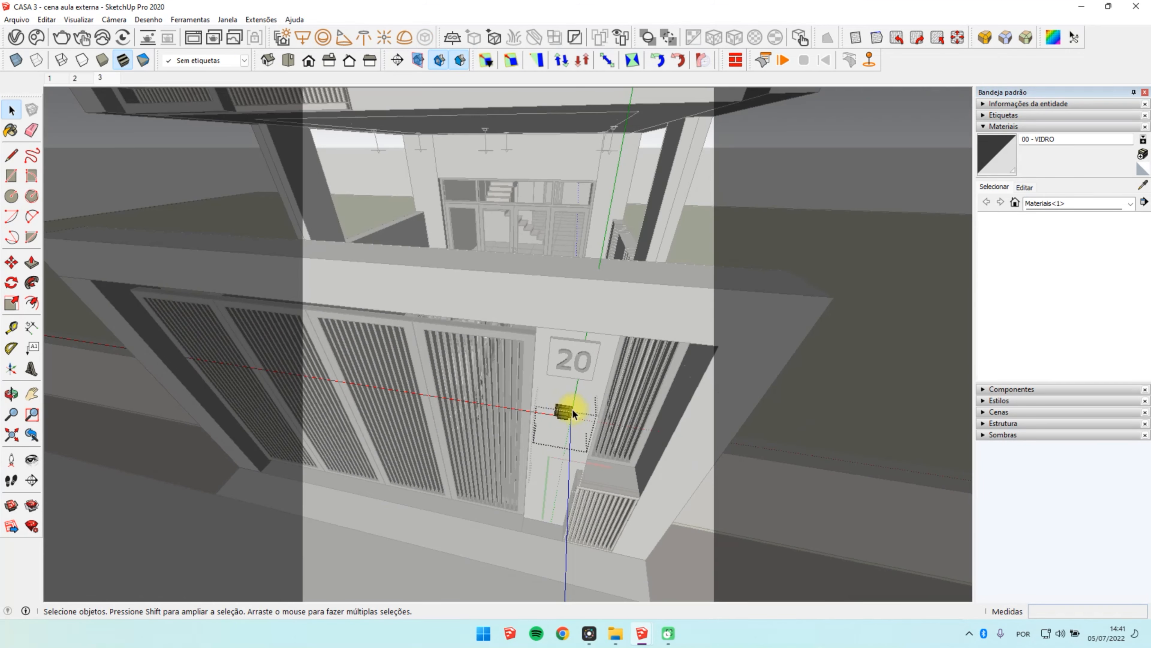
{"action": "scroll", "coordinate": [572, 408], "scroll_direction": "down", "scroll_amount": 3}
{"action": "middle_click_drag", "start_coordinate": [571, 404], "coordinate": [587, 382]}
{"action": "scroll", "coordinate": [589, 386], "scroll_direction": "down", "scroll_amount": 5}
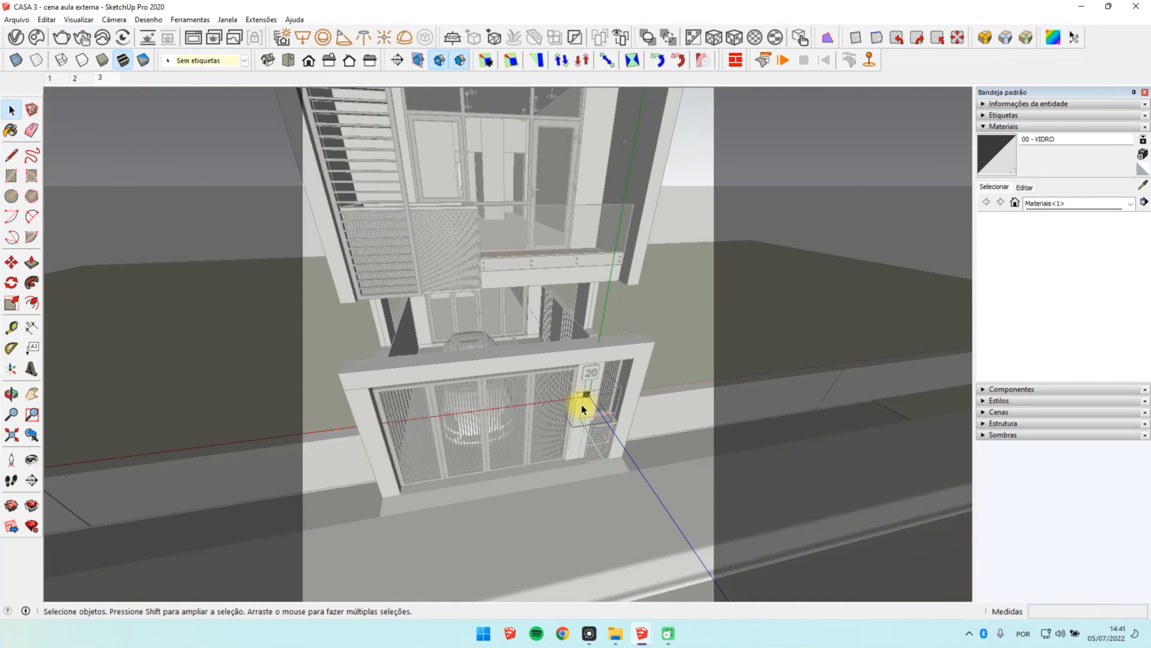
{"action": "scroll", "coordinate": [586, 397], "scroll_direction": "up", "scroll_amount": 5}
{"action": "middle_click_drag", "start_coordinate": [560, 274], "coordinate": [545, 403]}
{"action": "scroll", "coordinate": [482, 405], "scroll_direction": "up", "scroll_amount": 5}
{"action": "scroll", "coordinate": [482, 408], "scroll_direction": "up", "scroll_amount": 8}
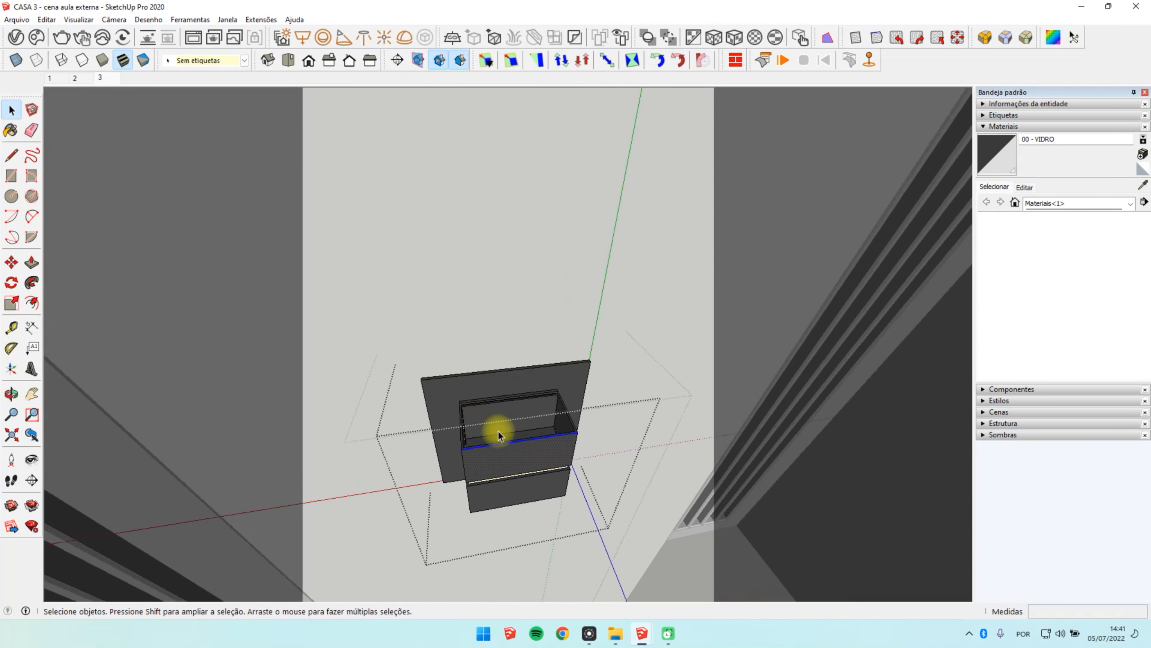
{"action": "mouse_move", "coordinate": [496, 432]}
{"action": "middle_mouse_down"}
{"action": "mouse_move", "coordinate": [501, 486]}
{"action": "mouse_move", "coordinate": [512, 436]}
{"action": "middle_mouse_up"}
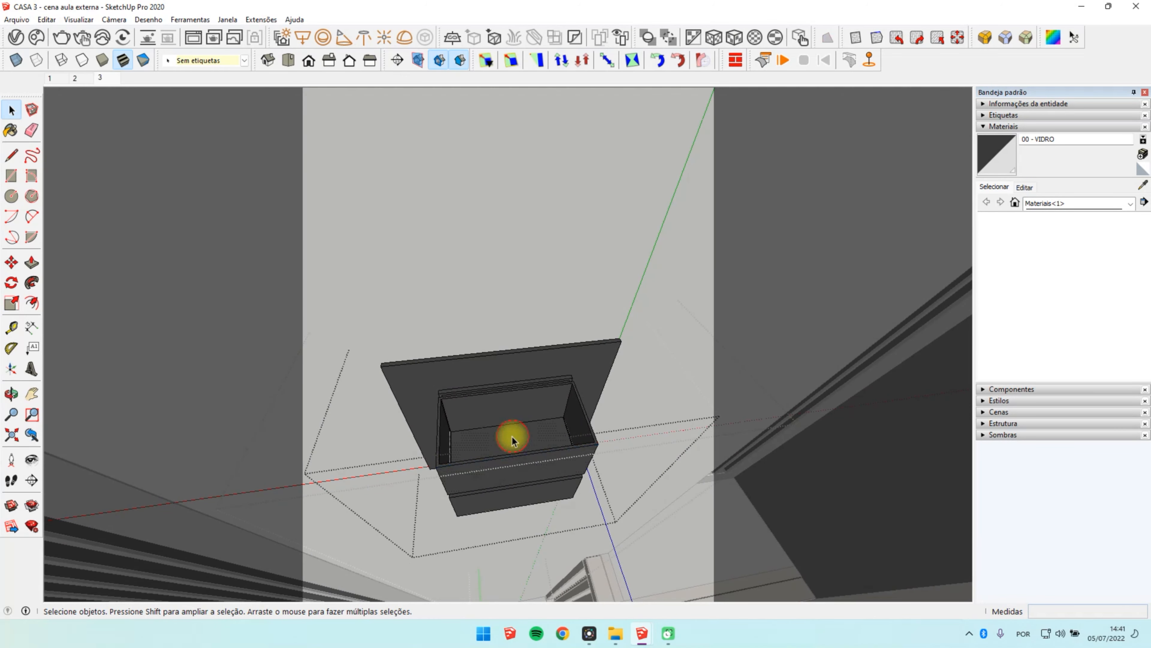
Step: Place a V-Ray IES light using the file 24.ies inside the wall lamp's top hollow
{"action": "left_click", "coordinate": [364, 37]}
{"action": "left_click", "coordinate": [560, 291]}
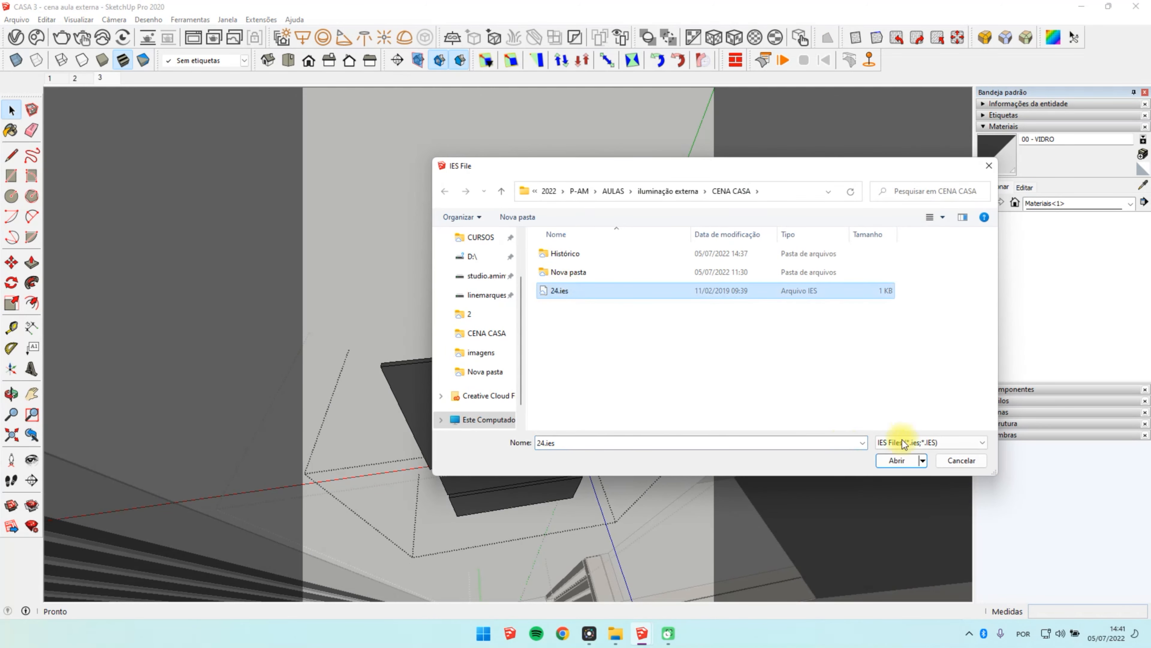
{"action": "left_click", "coordinate": [897, 460]}
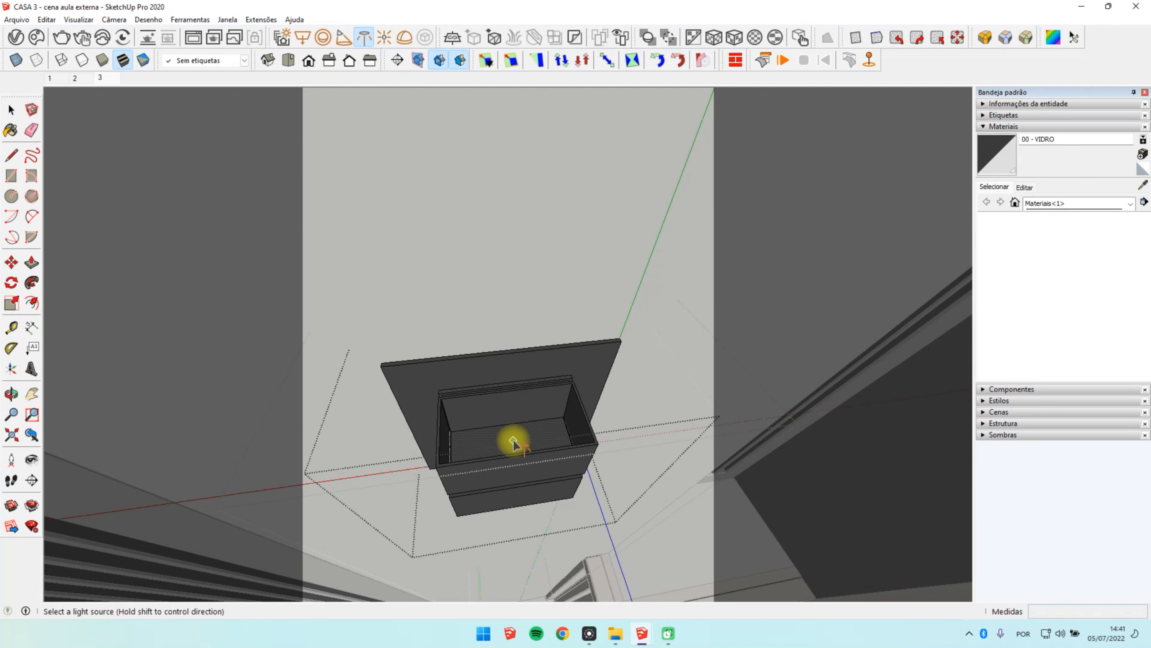
{"action": "left_click", "coordinate": [514, 441]}
Step: Flip the new IES light along its component's blue axis
{"action": "middle_click_drag", "start_coordinate": [547, 437], "coordinate": [521, 599]}
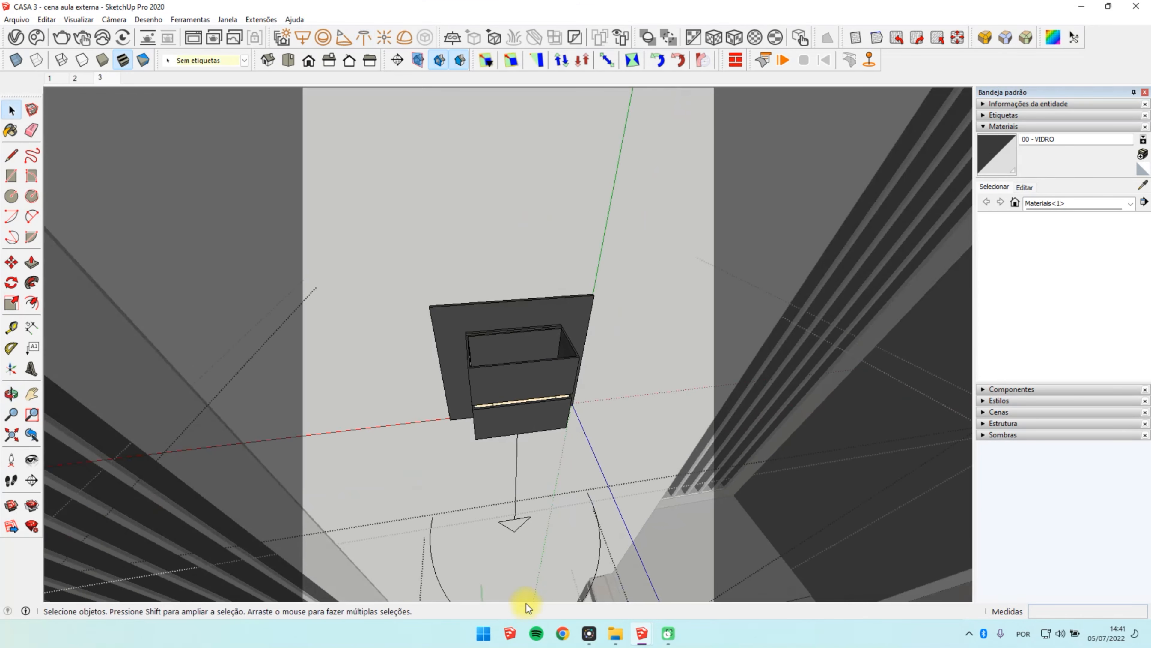
{"action": "left_click", "coordinate": [514, 514]}
{"action": "right_click", "coordinate": [514, 515]}
{"action": "mouse_move", "coordinate": [643, 408]}
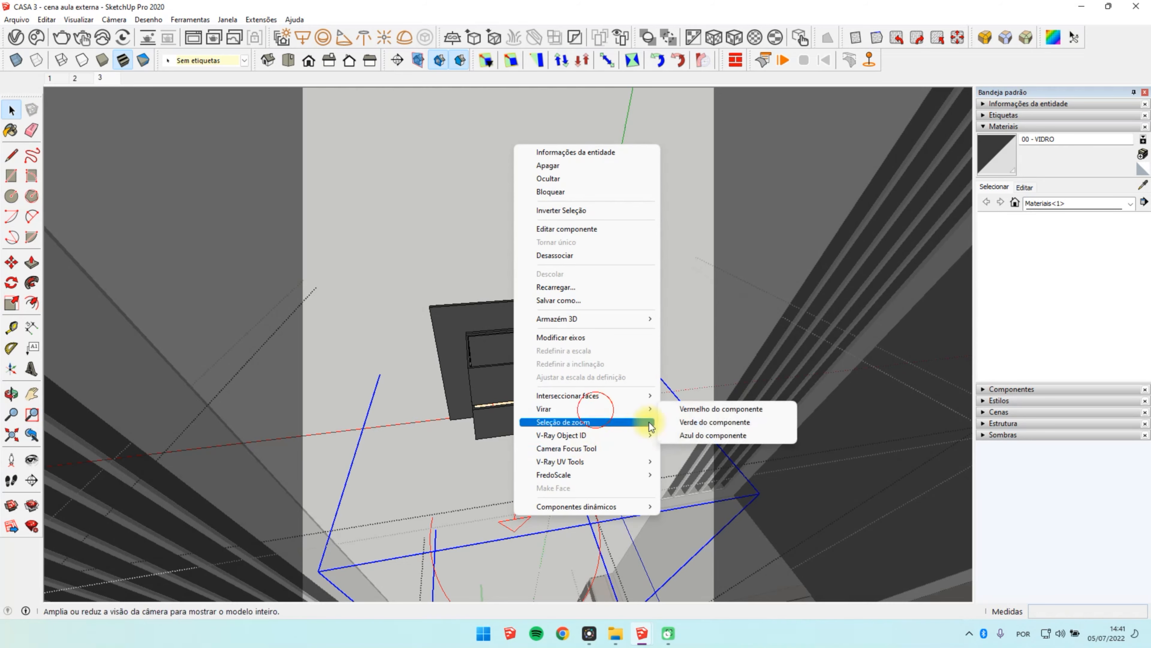
{"action": "left_click", "coordinate": [672, 438]}
Step: Move the flipped IES light up along the green axis to the lamp's top opening
{"action": "middle_click_drag", "start_coordinate": [506, 326], "coordinate": [445, 407]}
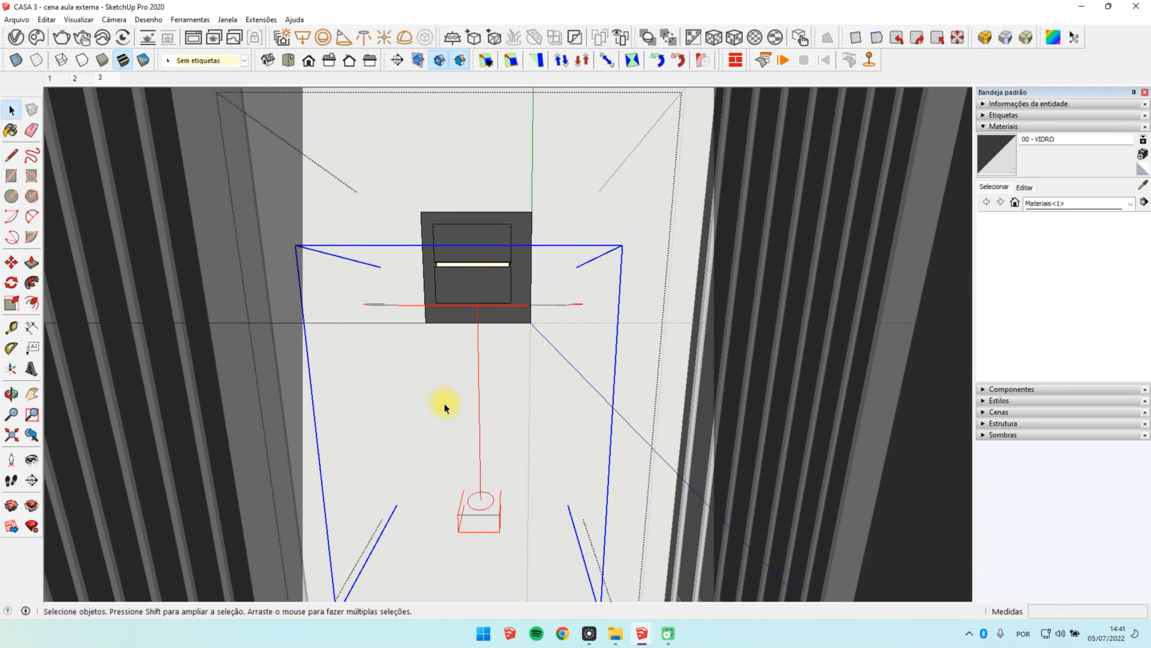
{"action": "key", "text": "m"}
{"action": "left_click", "coordinate": [501, 533]}
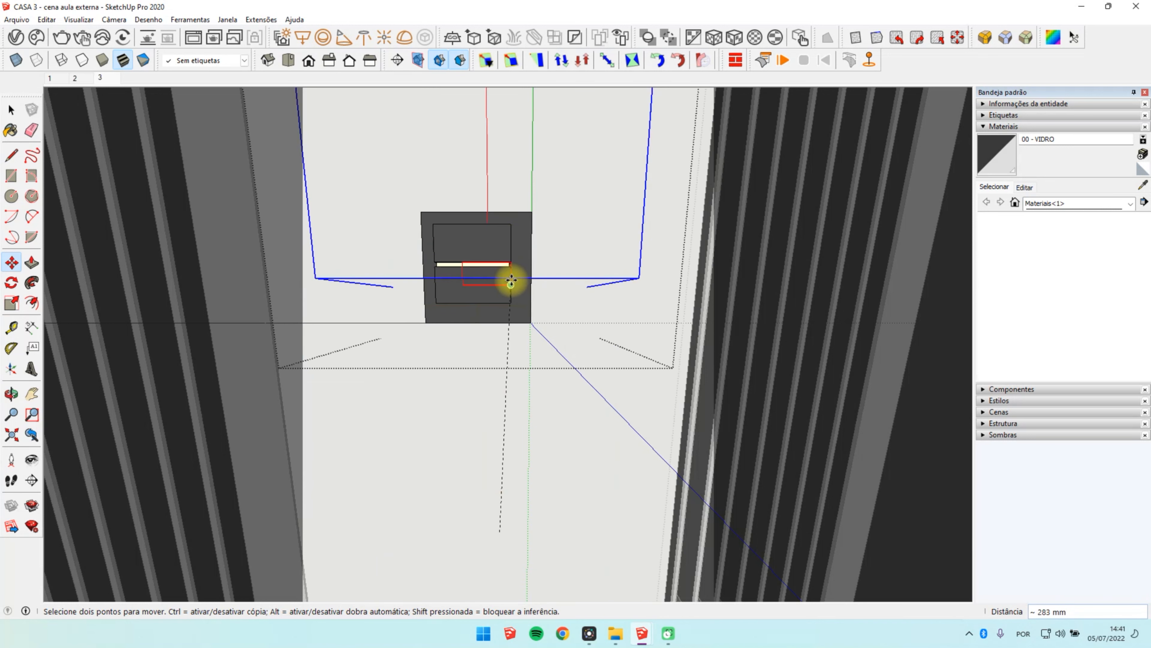
{"action": "key", "text": "Right"}
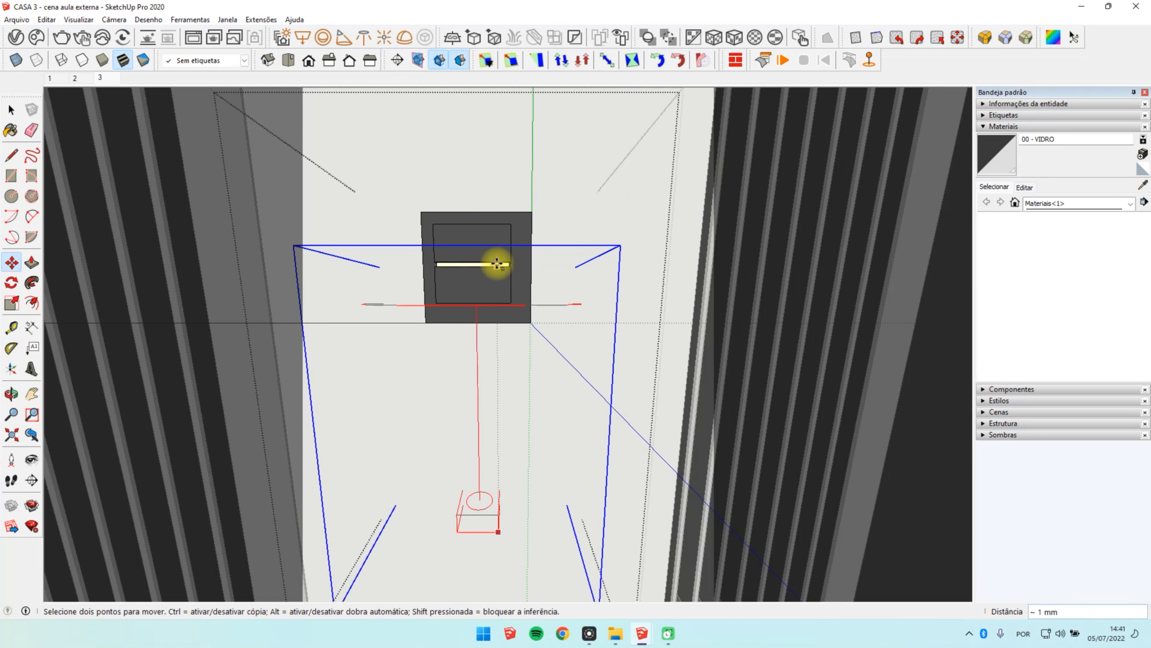
{"action": "key", "text": "Left"}
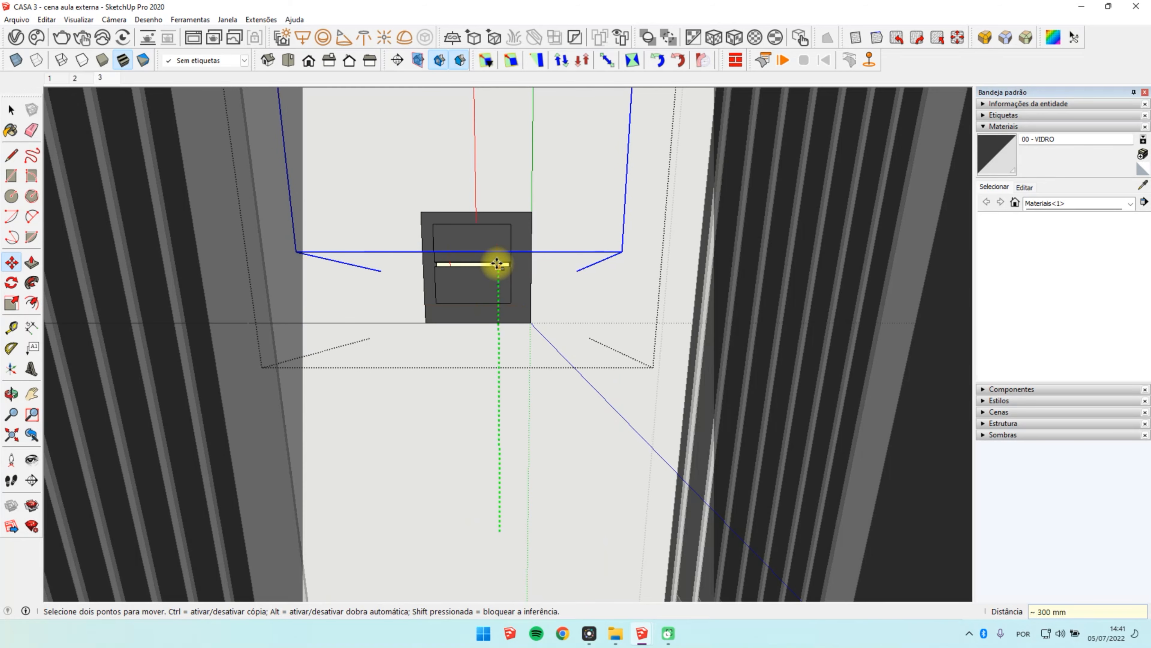
{"action": "left_click", "coordinate": [497, 264]}
{"action": "middle_click_drag", "start_coordinate": [462, 226], "coordinate": [508, 499]}
{"action": "scroll", "coordinate": [485, 221], "scroll_direction": "up", "scroll_amount": 3}
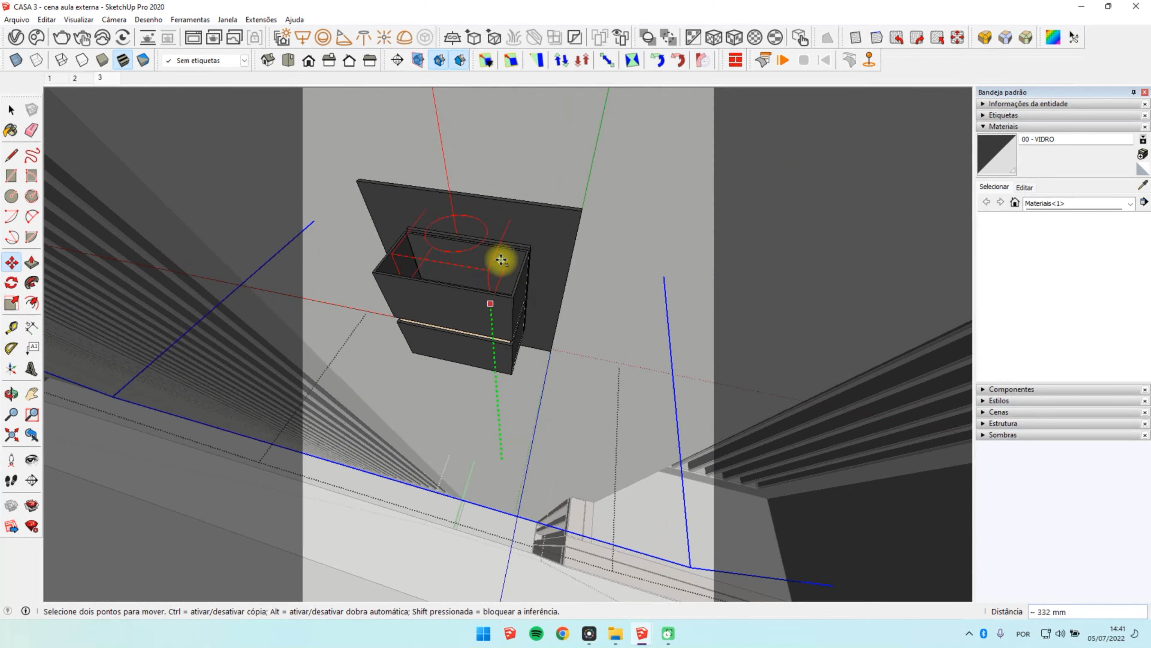
{"action": "left_click", "coordinate": [496, 239]}
Step: Scale the IES light along the red axis to about 0.43
{"action": "scroll", "coordinate": [496, 254], "scroll_direction": "up", "scroll_amount": 4}
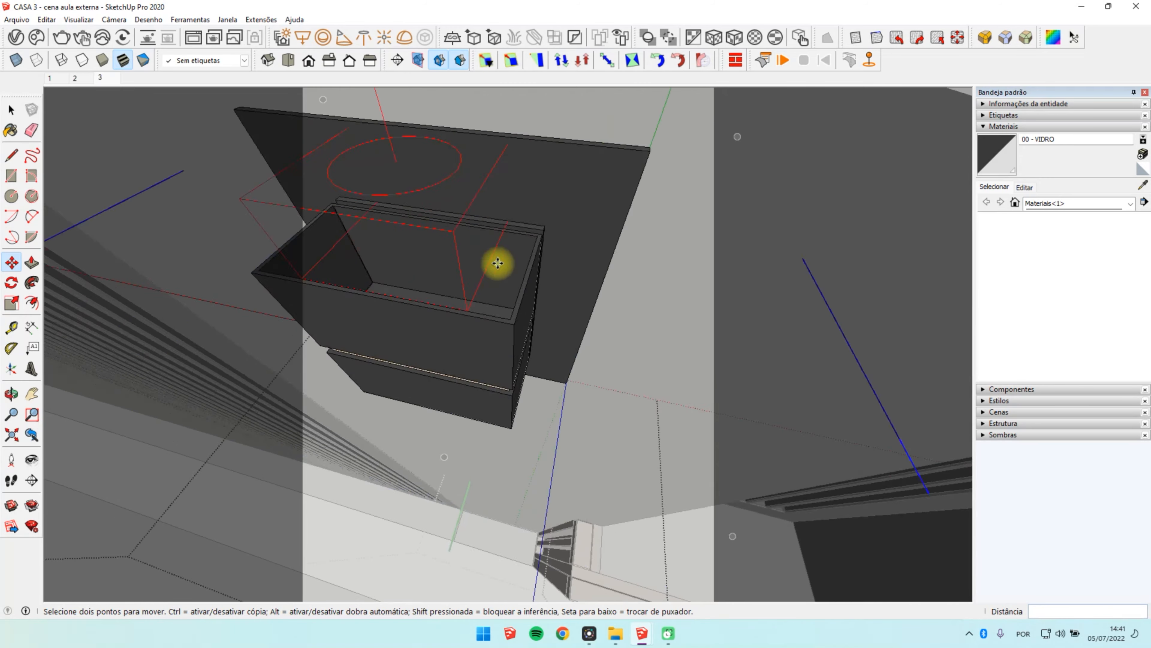
{"action": "scroll", "coordinate": [478, 290], "scroll_direction": "down", "scroll_amount": 2}
{"action": "scroll", "coordinate": [479, 313], "scroll_direction": "down", "scroll_amount": 2}
{"action": "middle_click_drag", "start_coordinate": [479, 313], "coordinate": [365, 216]}
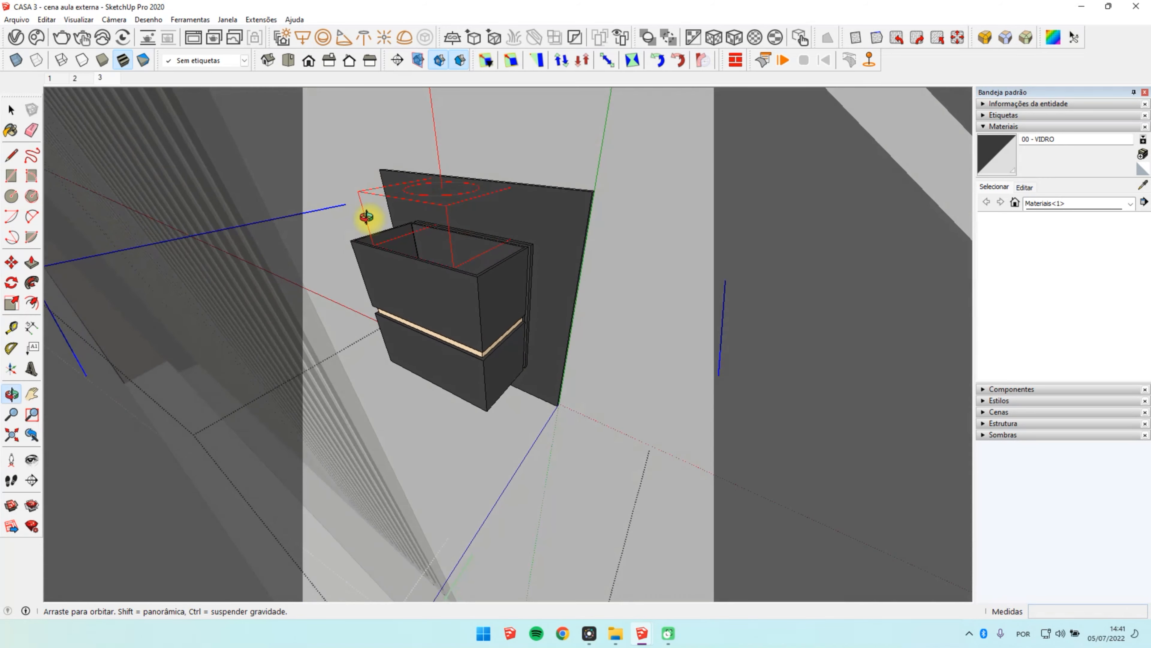
{"action": "key", "text": "s"}
{"action": "scroll", "coordinate": [548, 286], "scroll_direction": "down", "scroll_amount": 5}
{"action": "scroll", "coordinate": [511, 309], "scroll_direction": "down", "scroll_amount": 3}
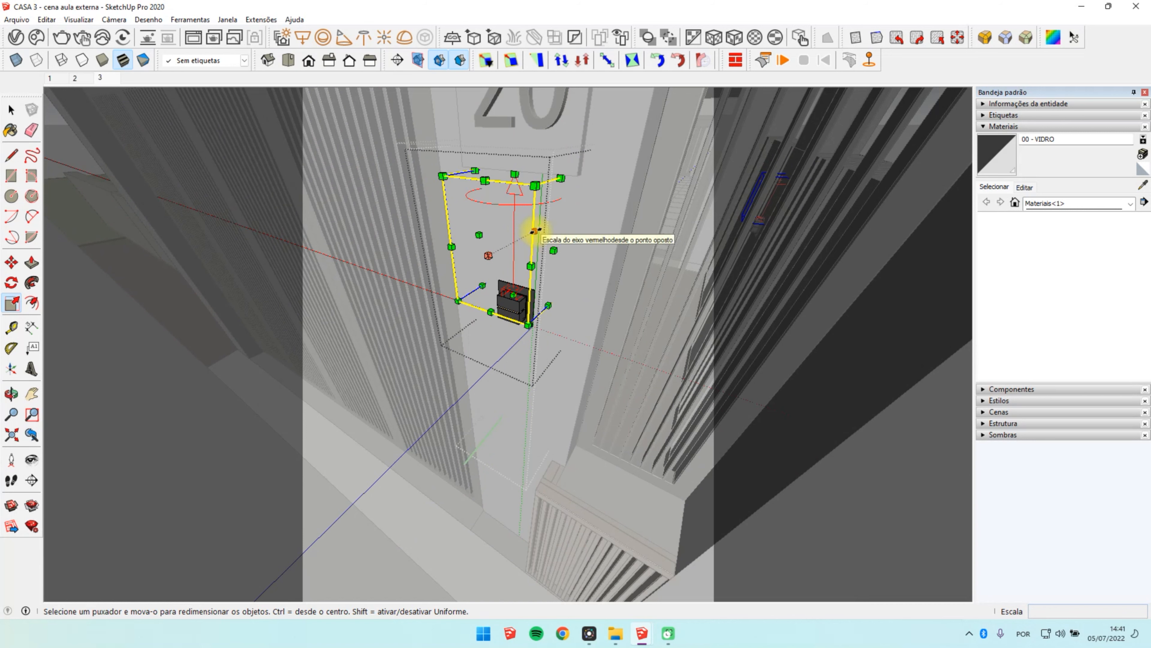
{"action": "left_click_drag", "start_coordinate": [532, 232], "coordinate": [522, 263]}
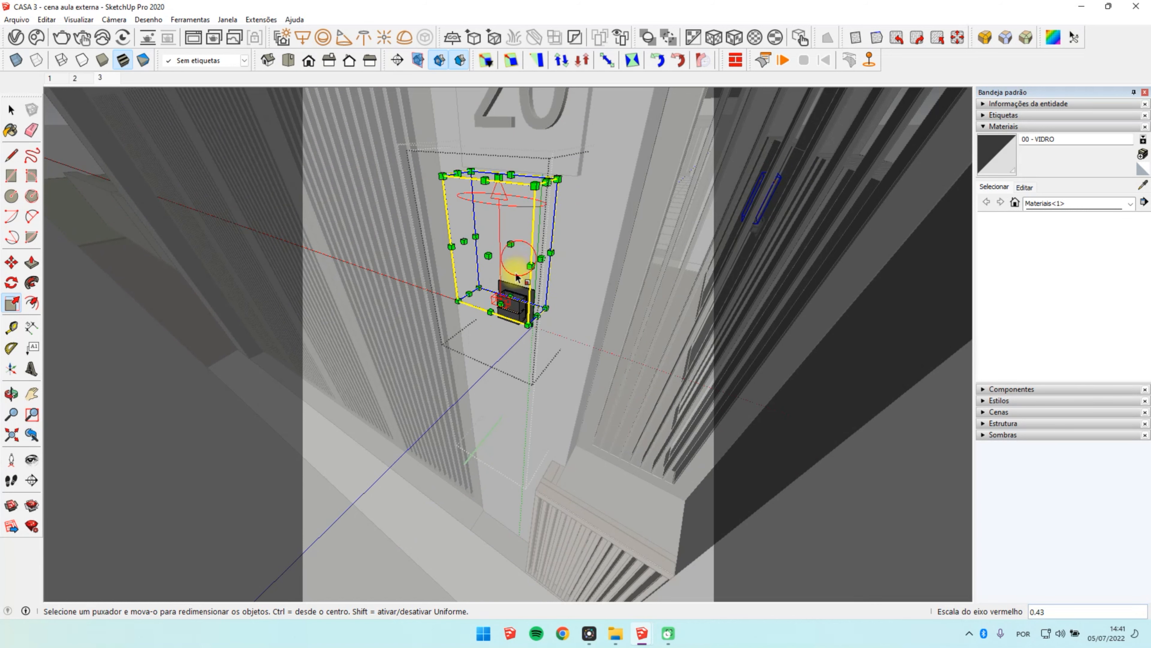
Step: Move the scaled IES light over the lamp's top opening and lower it 5 mm toward the hollow
{"action": "scroll", "coordinate": [506, 309], "scroll_direction": "up", "scroll_amount": 5}
{"action": "key", "text": "m"}
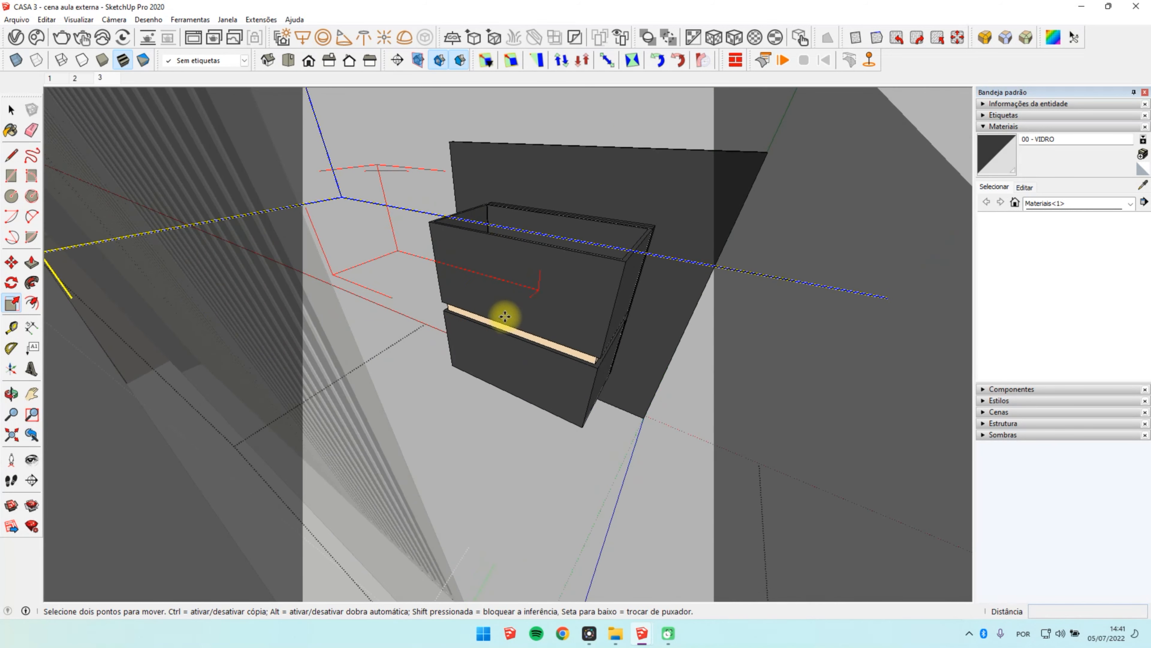
{"action": "scroll", "coordinate": [504, 314], "scroll_direction": "down", "scroll_amount": 3}
{"action": "left_click", "coordinate": [473, 347]}
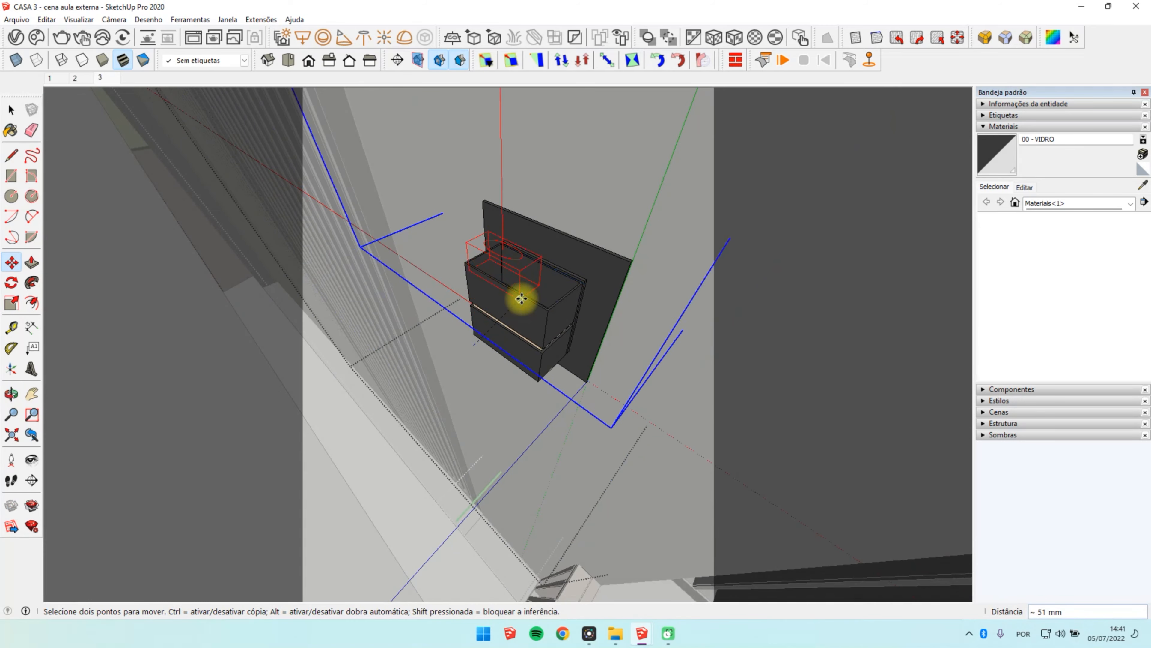
{"action": "middle_click_drag", "start_coordinate": [535, 293], "coordinate": [527, 223]}
{"action": "scroll", "coordinate": [527, 222], "scroll_direction": "up", "scroll_amount": 2}
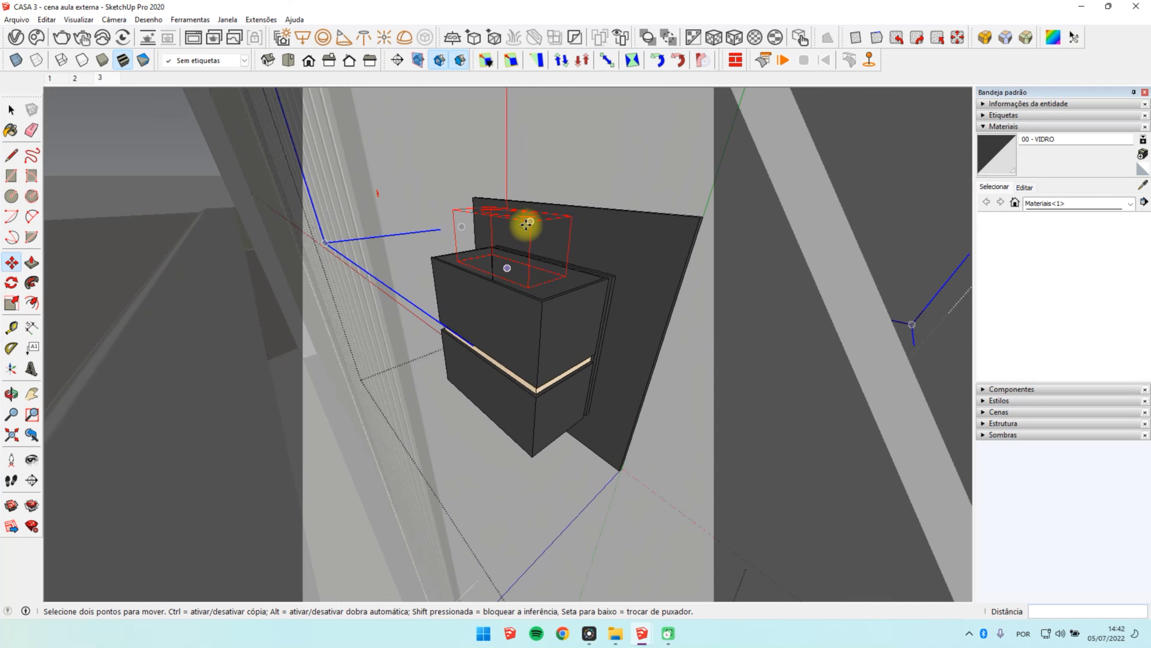
{"action": "left_click", "coordinate": [525, 239]}
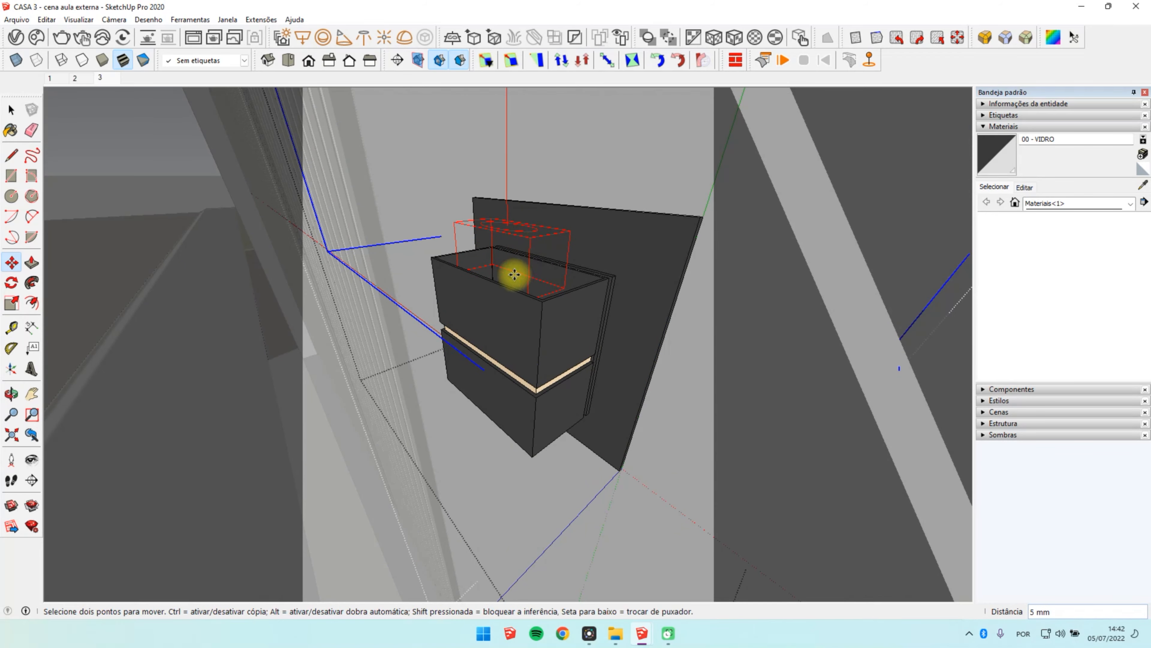
Step: Leave the lamp component's editing and return to the front view of scene 3
{"action": "middle_click_drag", "start_coordinate": [516, 275], "coordinate": [570, 275]}
{"action": "scroll", "coordinate": [571, 275], "scroll_direction": "down", "scroll_amount": 3}
{"action": "key", "text": "space"}
{"action": "scroll", "coordinate": [571, 275], "scroll_direction": "down", "scroll_amount": 3}
{"action": "key", "text": "Escape"}
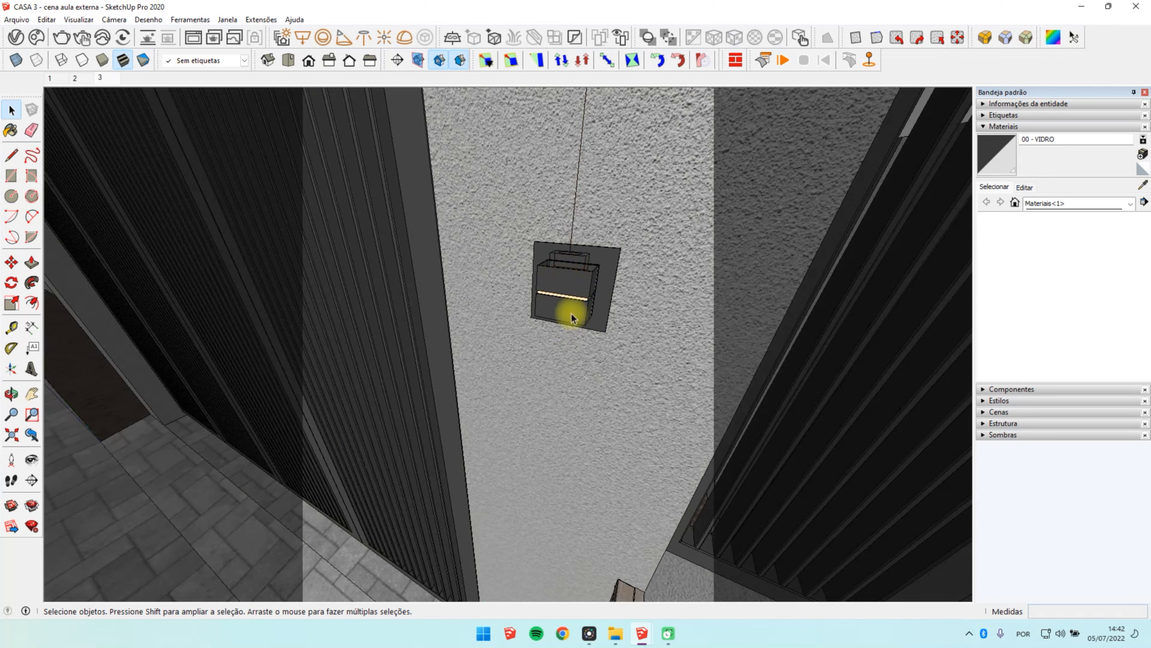
{"action": "left_click", "coordinate": [107, 77]}
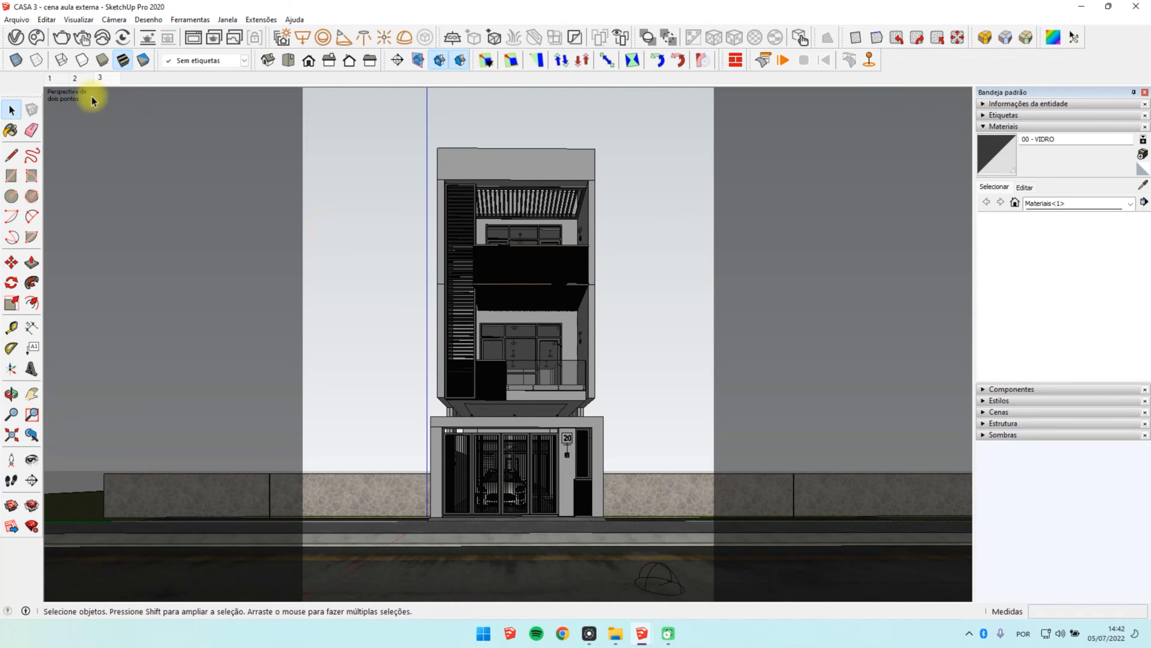
Step: Delete the Rectangle Light from the V-Ray light assets
{"action": "left_click", "coordinate": [16, 36]}
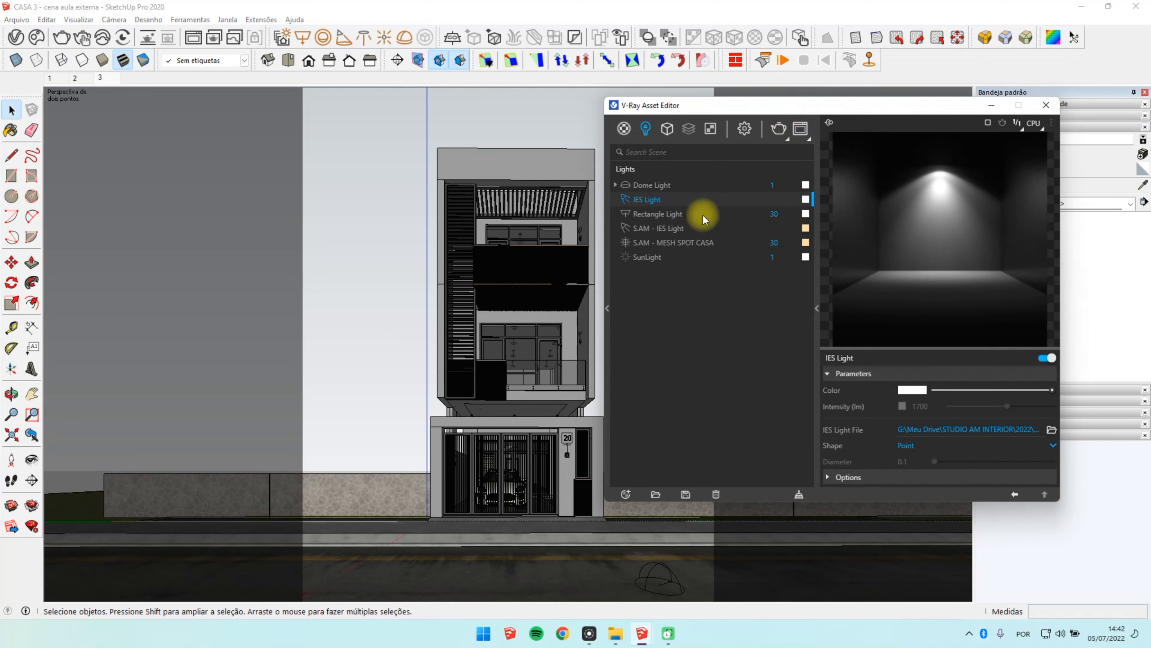
{"action": "left_click", "coordinate": [660, 217]}
{"action": "right_click", "coordinate": [662, 221]}
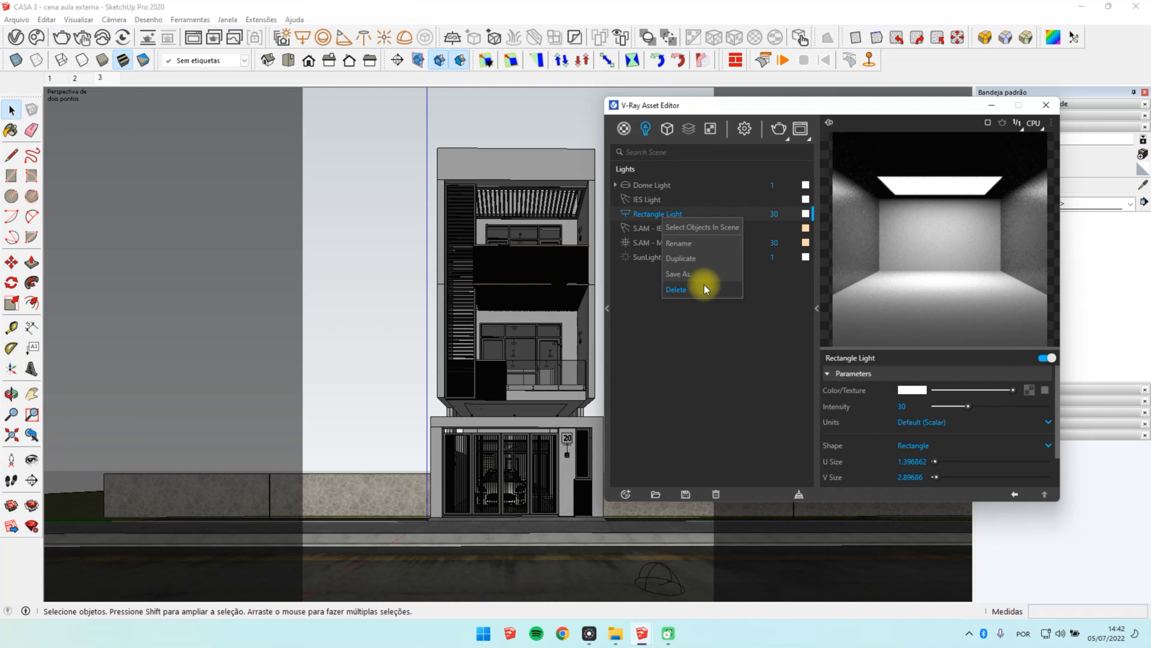
{"action": "left_click", "coordinate": [702, 285]}
{"action": "left_click", "coordinate": [614, 316]}
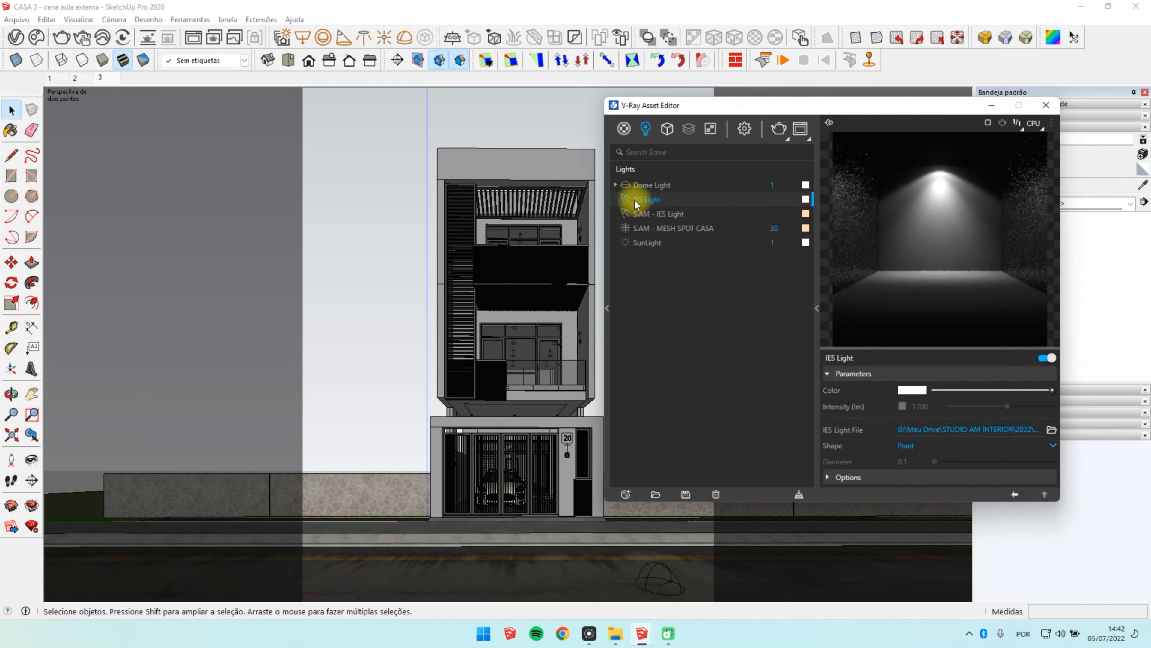
Step: Rename the lamp's IES light as S.AM - IES Light ARANDELA and set its color temperature to 3500 K
{"action": "double_click", "coordinate": [678, 197]}
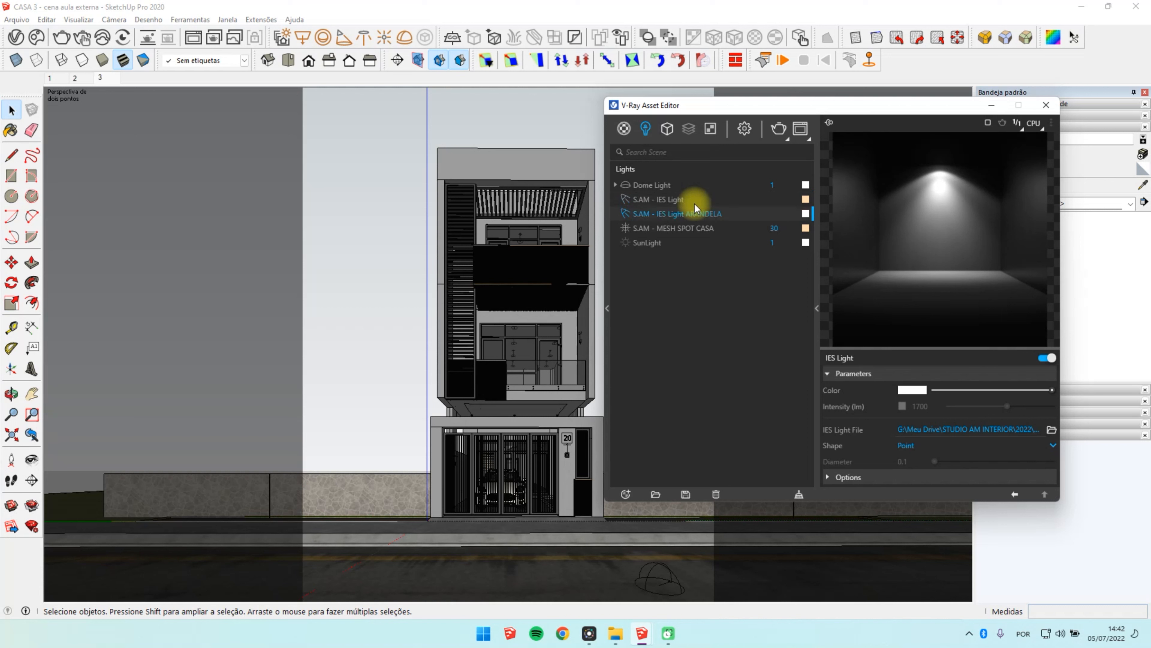
{"action": "left_click", "coordinate": [806, 213]}
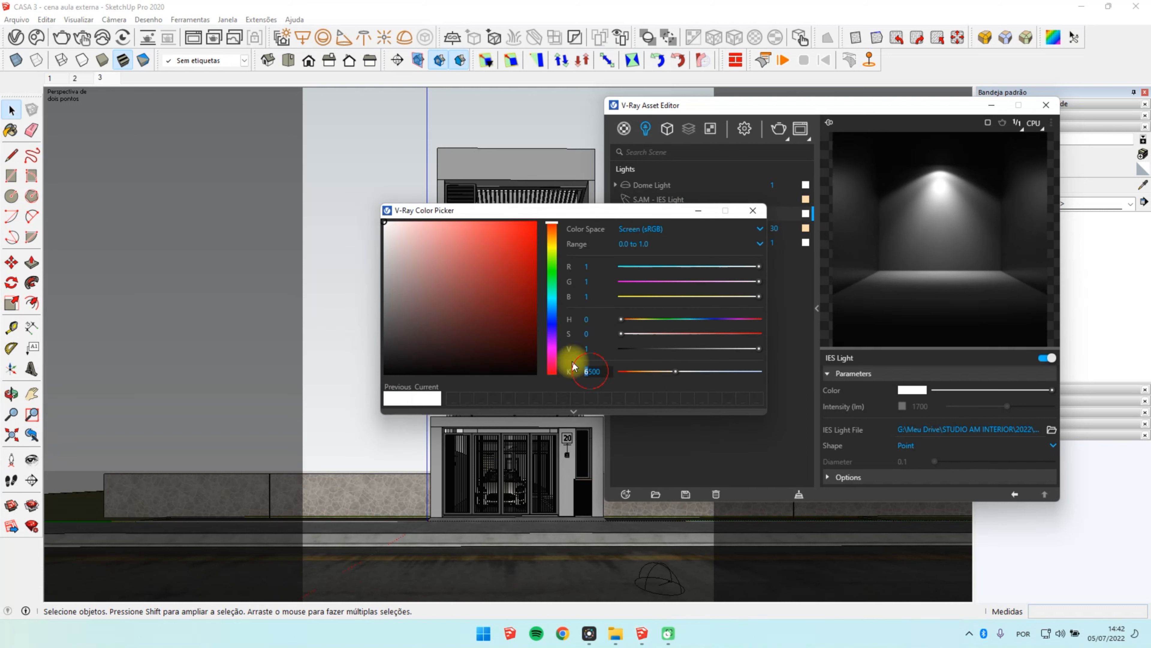
{"action": "type", "text": "3"}
{"action": "key", "text": "Return"}
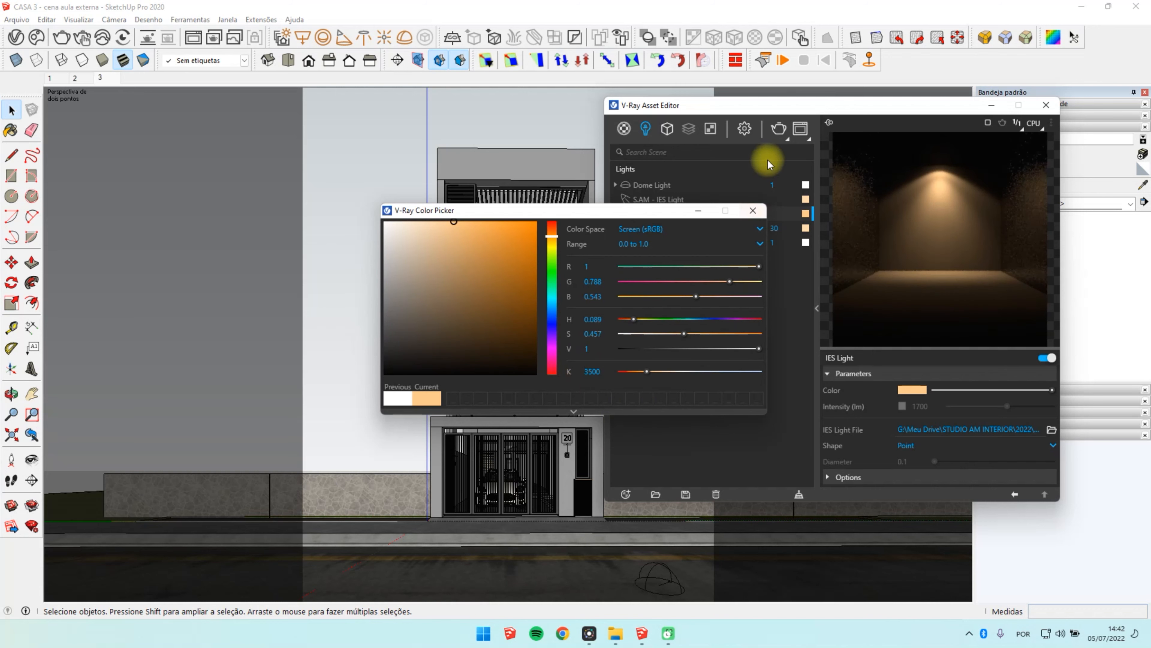
{"action": "left_click", "coordinate": [753, 210]}
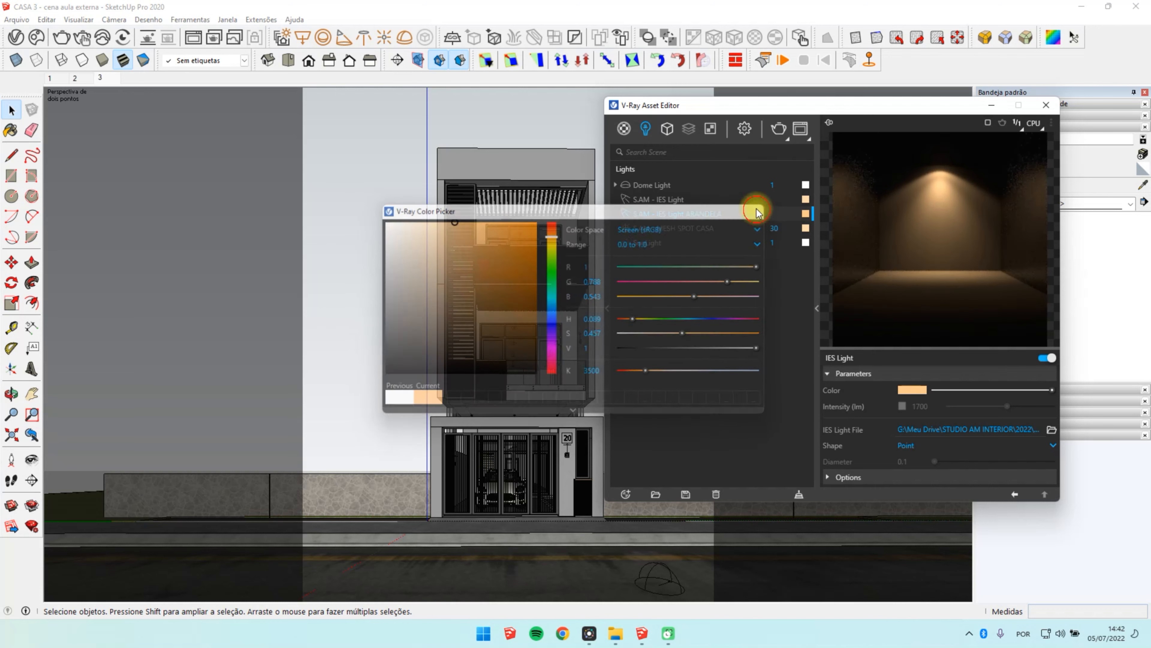
Step: Test-render the region around the wall lamp beside the gate and turn region rendering off
{"action": "left_click", "coordinate": [778, 132]}
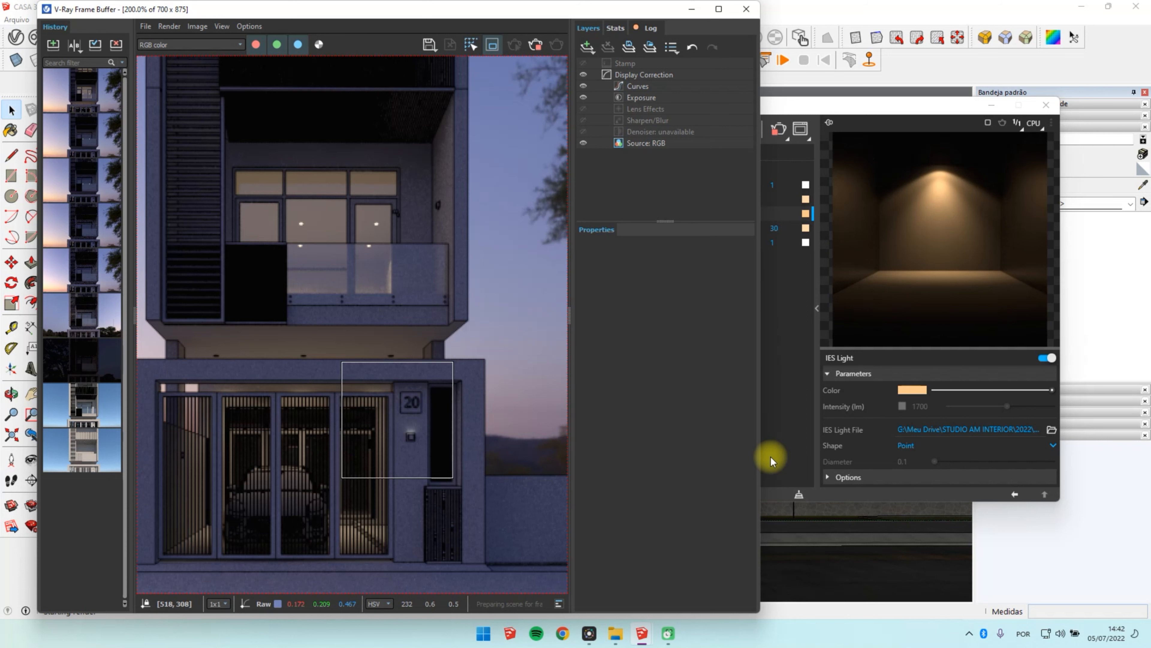
{"action": "scroll", "coordinate": [449, 322], "scroll_direction": "down", "scroll_amount": 2}
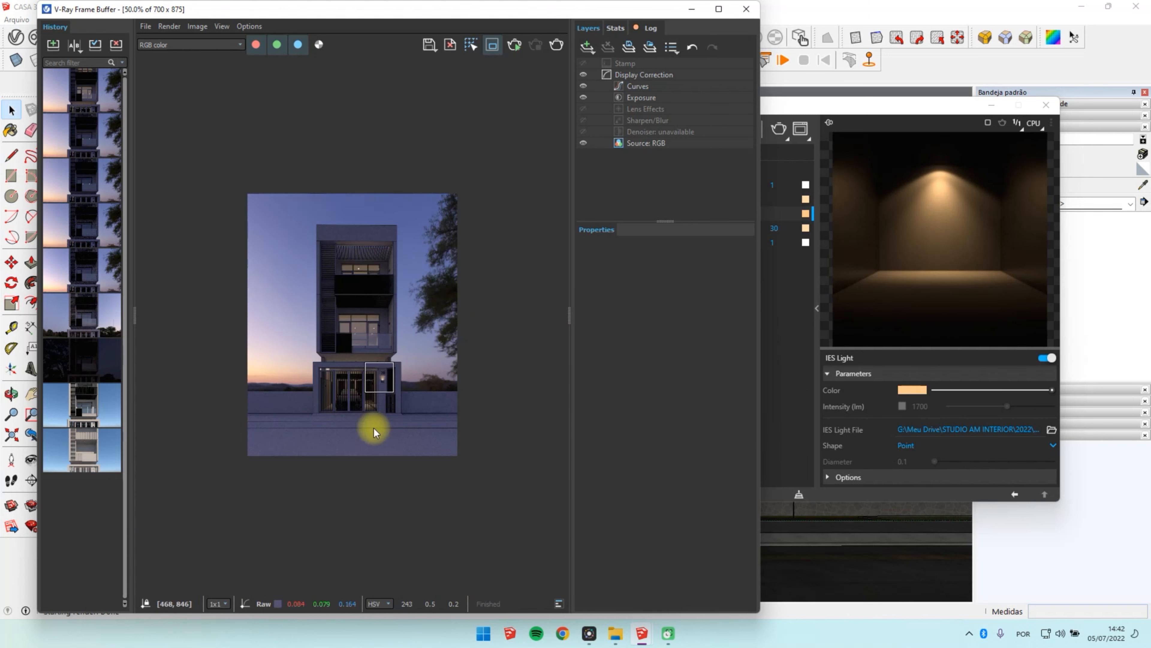
{"action": "scroll", "coordinate": [375, 415], "scroll_direction": "up", "scroll_amount": 2}
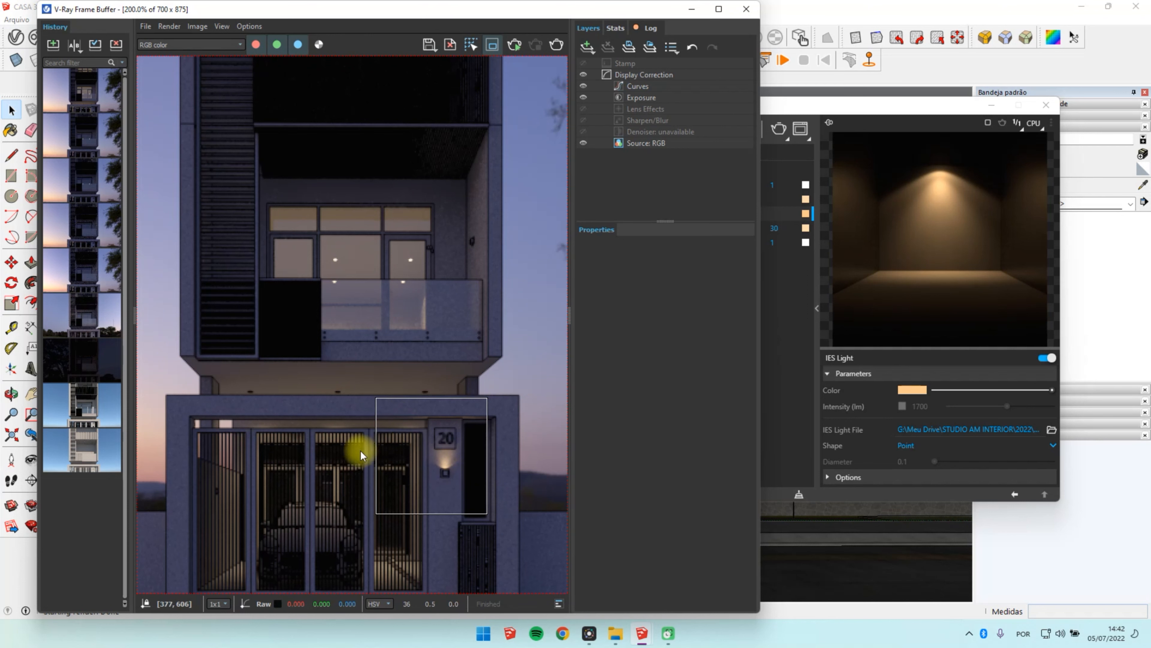
{"action": "scroll", "coordinate": [435, 455], "scroll_direction": "down", "scroll_amount": 1}
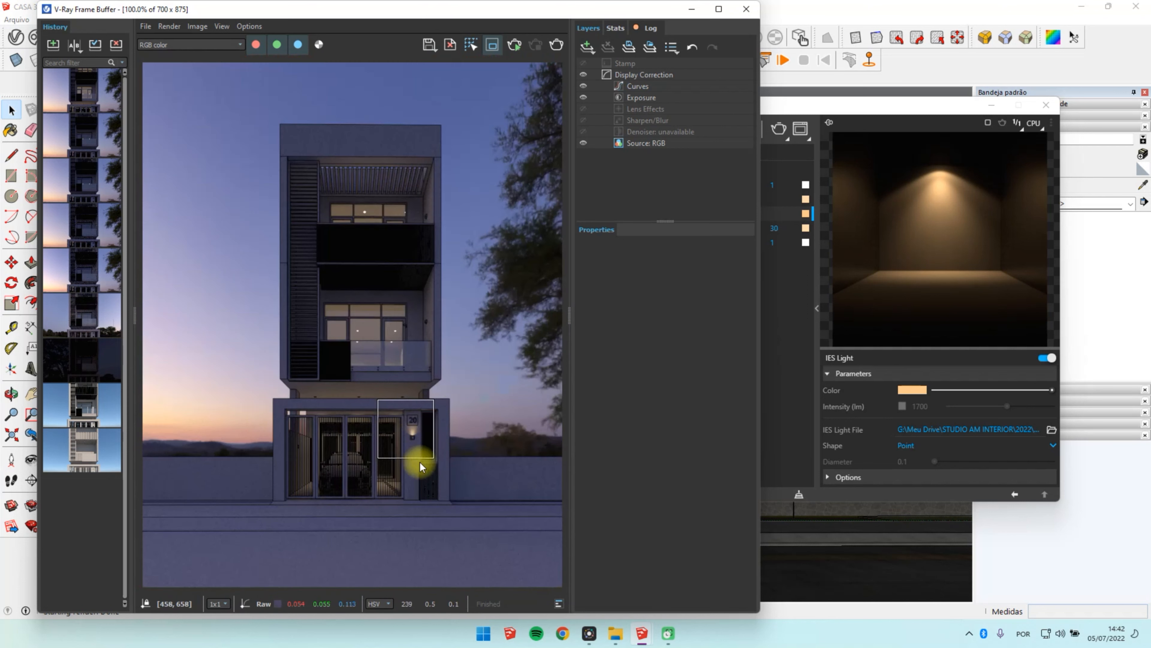
{"action": "left_click", "coordinate": [494, 49]}
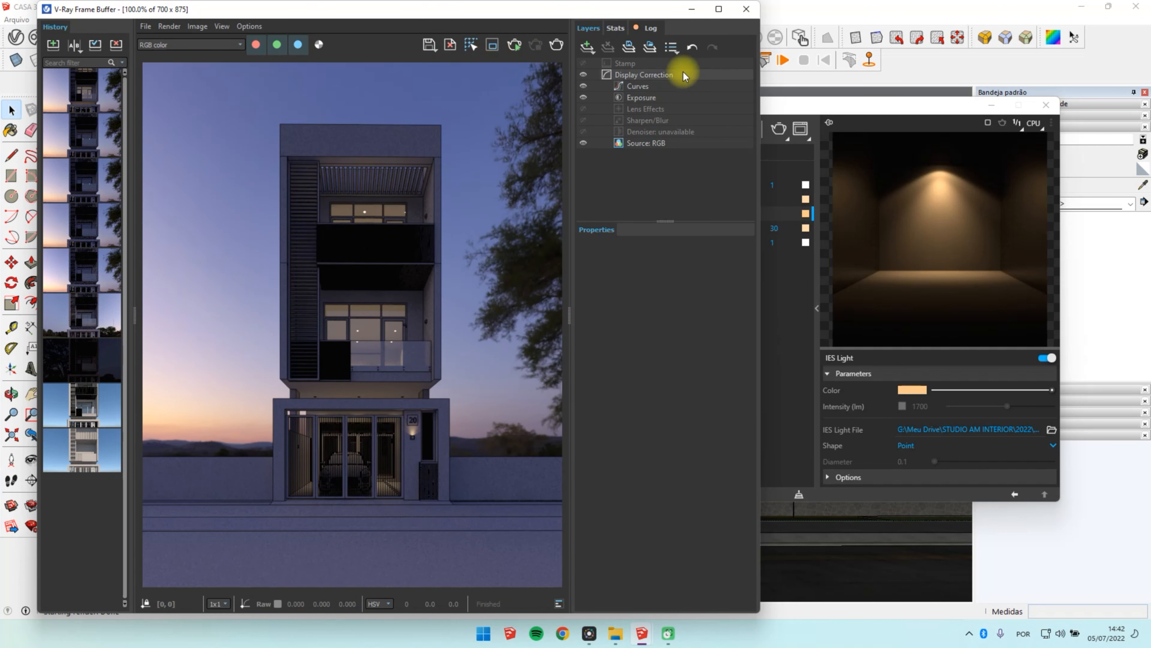
{"action": "left_click", "coordinate": [692, 9]}
{"action": "left_click", "coordinate": [991, 109]}
Step: Shorten the IES light inside the wall lamp component by scaling it along the blue axis
{"action": "scroll", "coordinate": [561, 438], "scroll_direction": "up", "scroll_amount": 8}
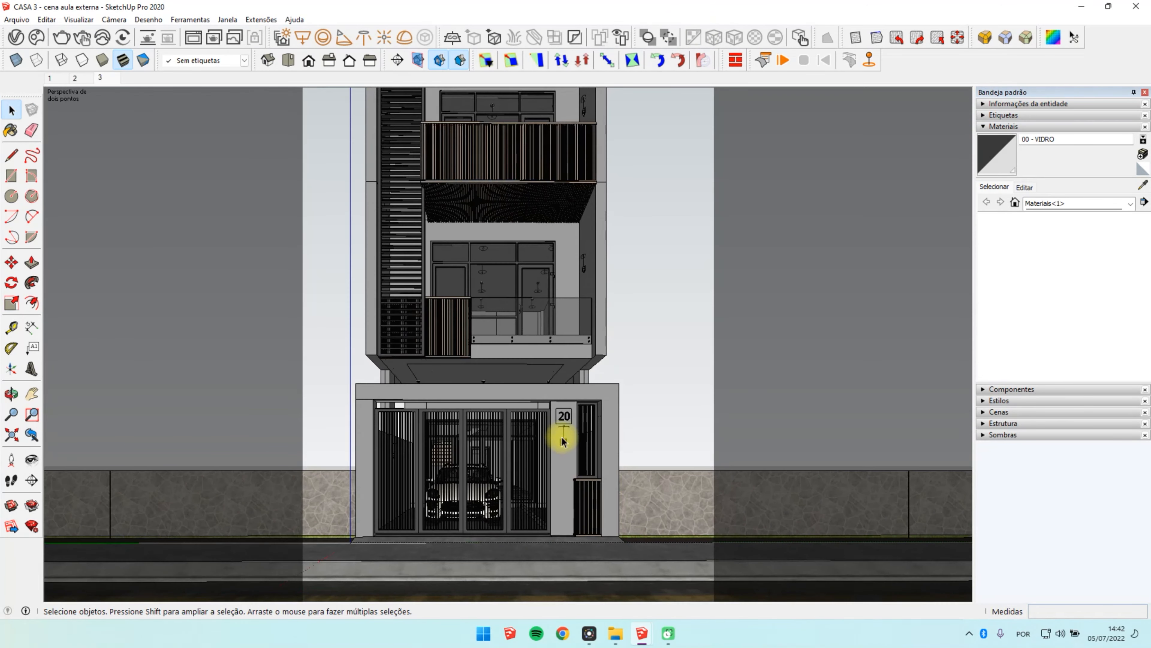
{"action": "left_click", "coordinate": [561, 421]}
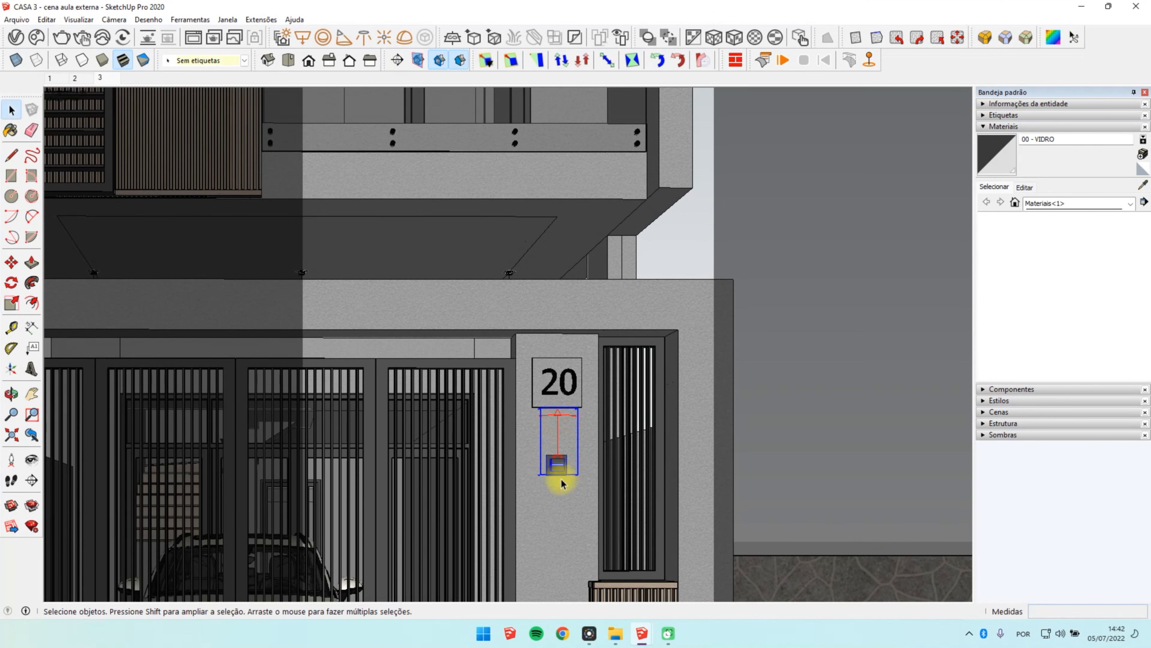
{"action": "double_click", "coordinate": [560, 420]}
{"action": "middle_click_drag", "start_coordinate": [558, 418], "coordinate": [570, 453]}
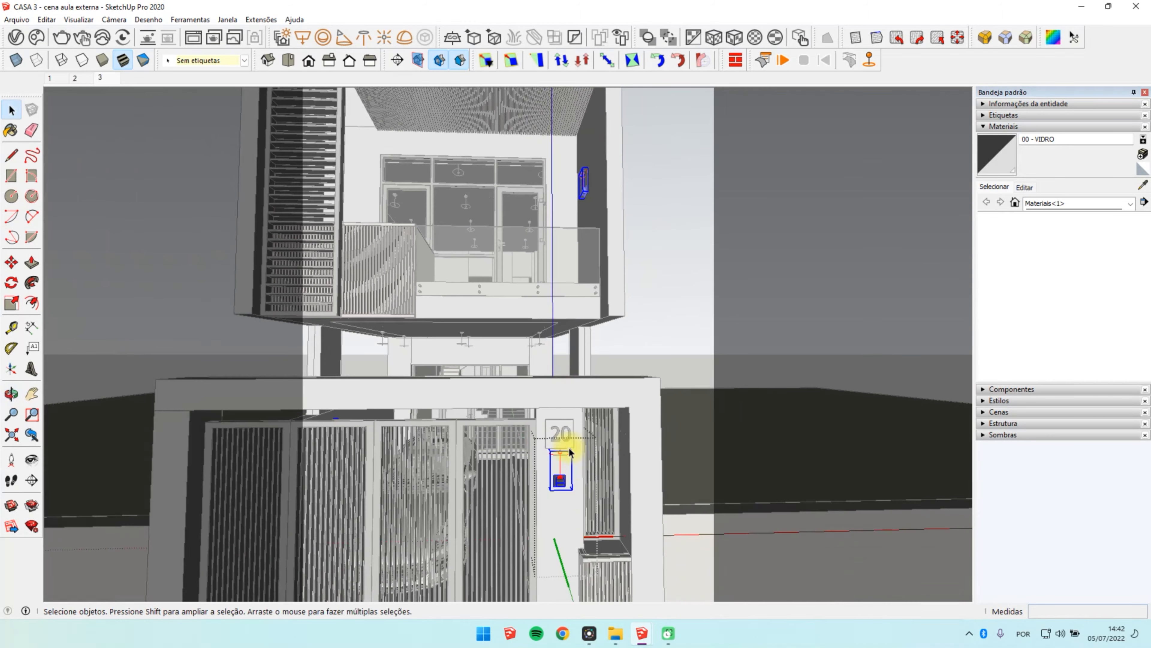
{"action": "scroll", "coordinate": [567, 453], "scroll_direction": "up", "scroll_amount": 5}
{"action": "double_click", "coordinate": [550, 415]}
{"action": "key", "text": "s"}
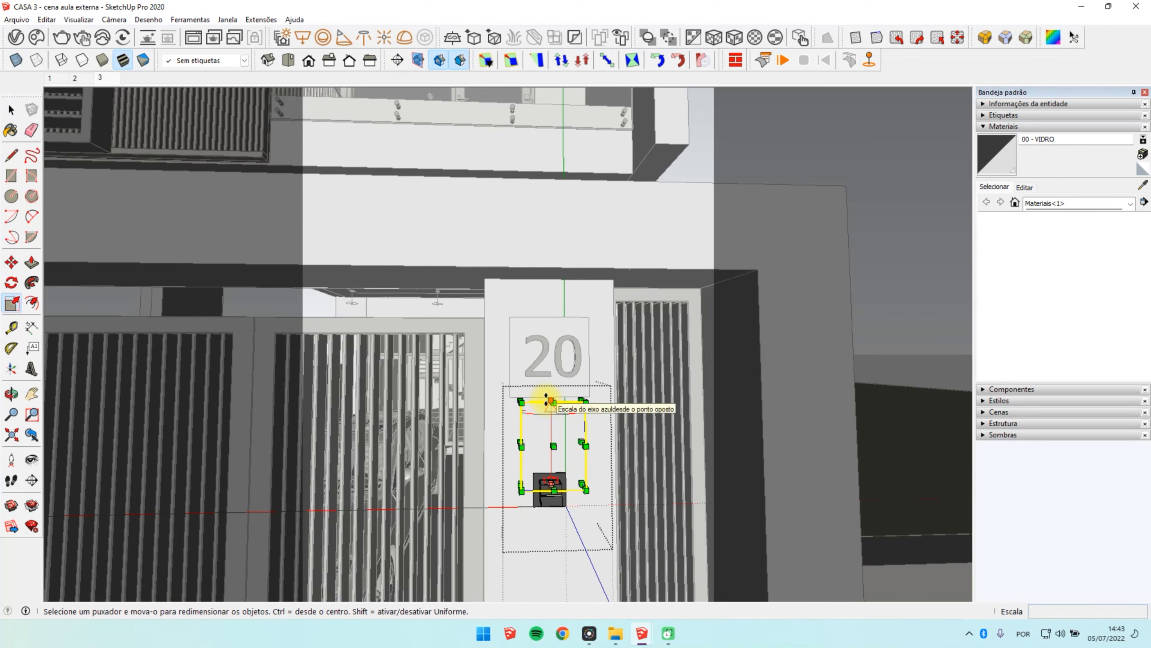
{"action": "left_click_drag", "start_coordinate": [546, 399], "coordinate": [550, 430]}
{"action": "key", "text": "space"}
{"action": "scroll", "coordinate": [500, 390], "scroll_direction": "down", "scroll_amount": 1}
{"action": "left_click", "coordinate": [500, 390]}
Step: Copy the IES light inside the wall lamp component about 212 mm straight down
{"action": "scroll", "coordinate": [553, 480], "scroll_direction": "up", "scroll_amount": 2}
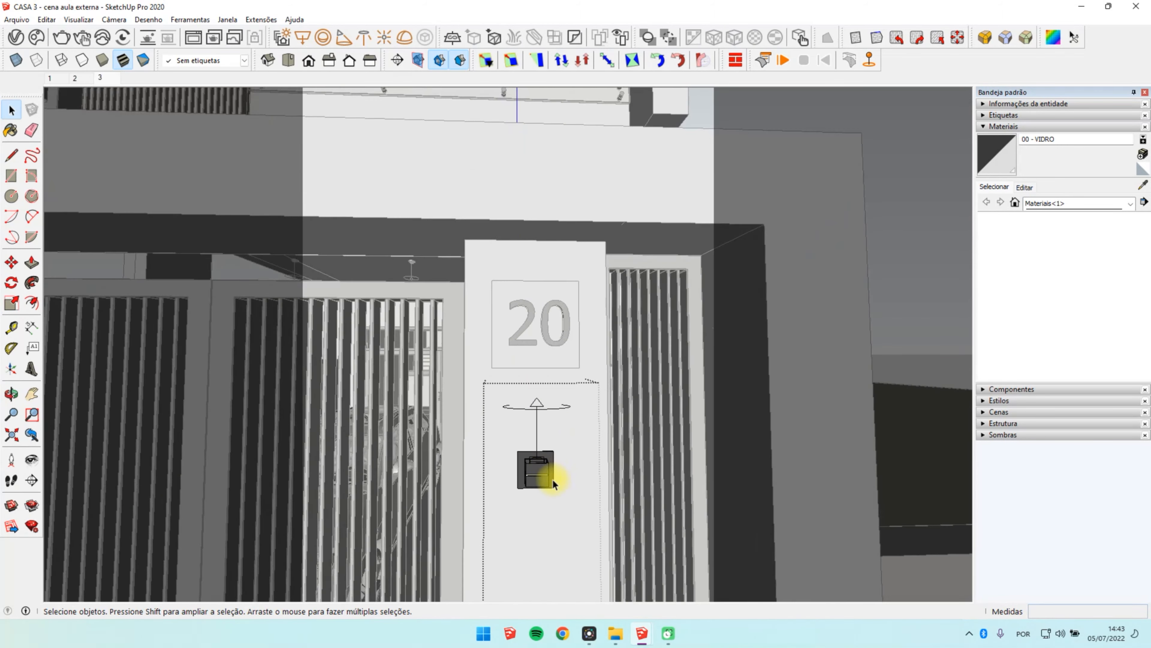
{"action": "middle_click_drag", "start_coordinate": [552, 480], "coordinate": [534, 412]}
{"action": "left_click", "coordinate": [548, 394]}
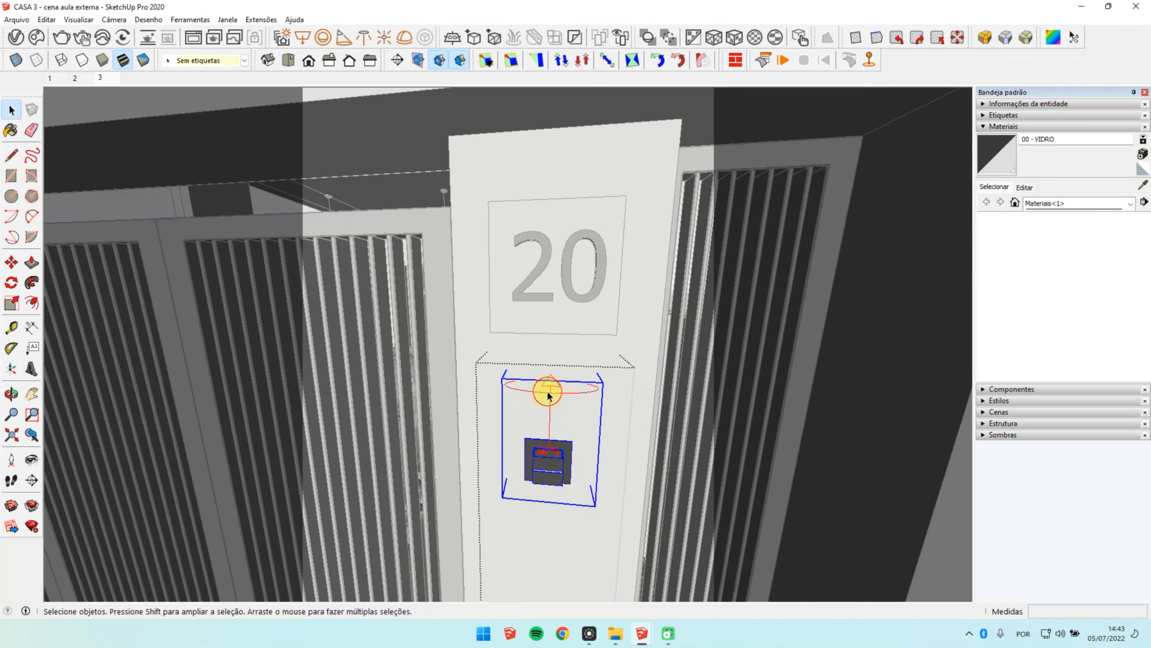
{"action": "double_click", "coordinate": [548, 383]}
{"action": "key", "text": "Escape"}
{"action": "double_click", "coordinate": [550, 438]}
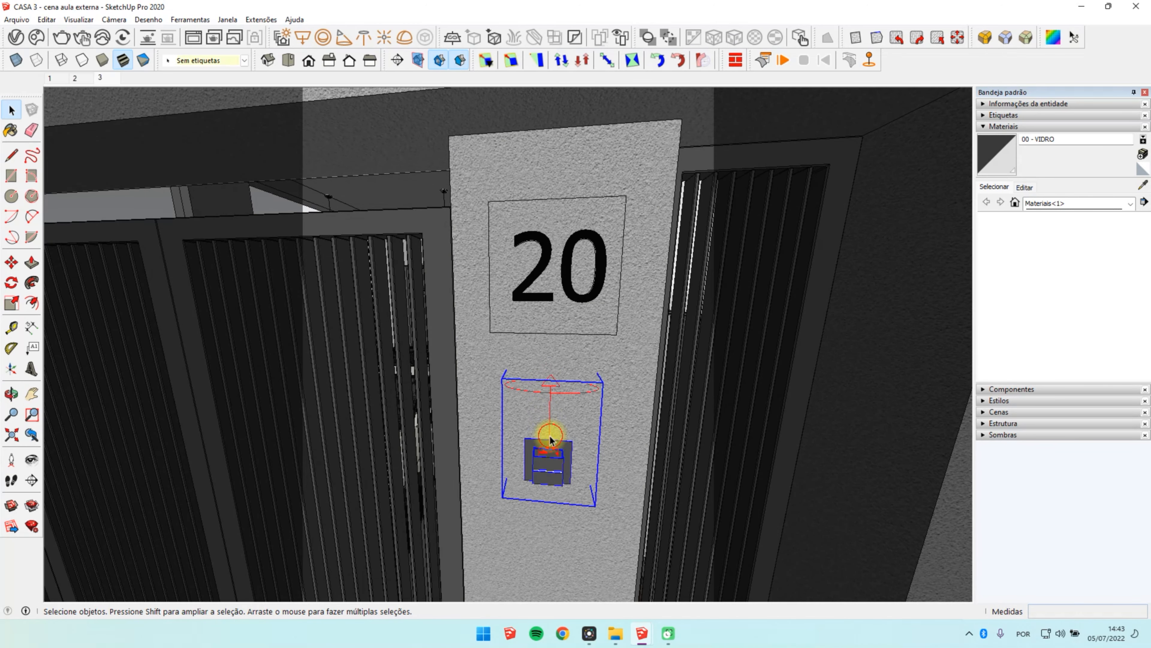
{"action": "left_click", "coordinate": [550, 438]}
{"action": "key", "text": "m"}
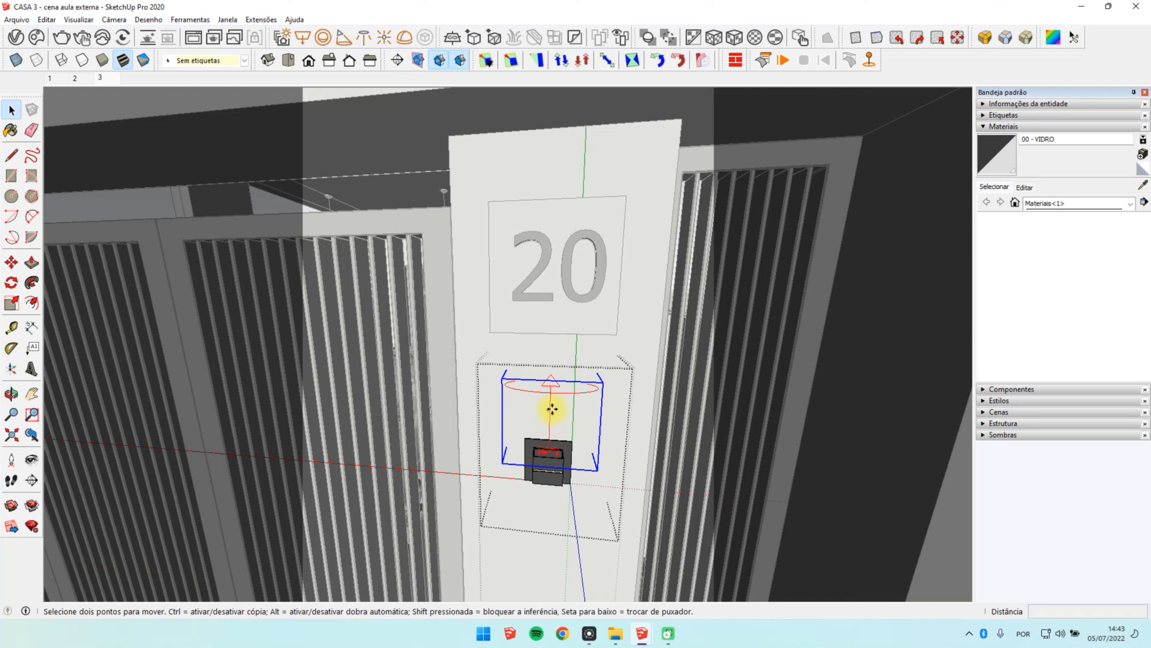
{"action": "left_click", "coordinate": [551, 379]}
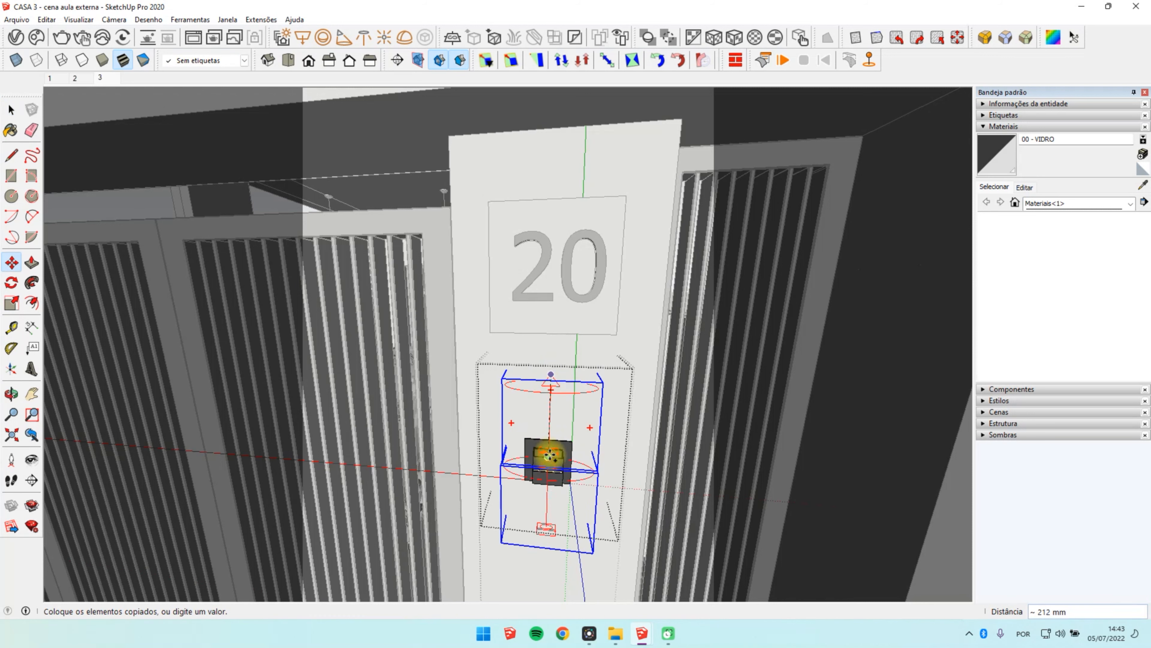
Step: Flip the copied IES light along the component's blue axis
{"action": "right_click", "coordinate": [545, 527]}
{"action": "mouse_move", "coordinate": [617, 420]}
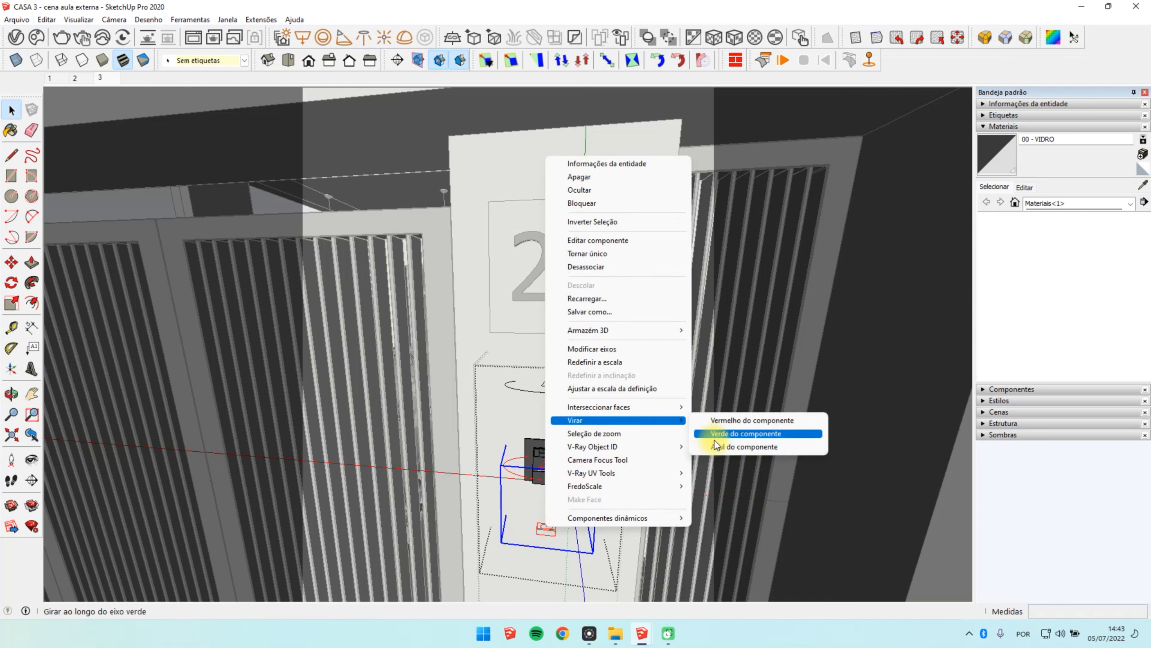
{"action": "left_click", "coordinate": [719, 448]}
Step: Move the flipped IES light so it shines downward from the underside of the wall lamp
{"action": "middle_click_drag", "start_coordinate": [610, 428], "coordinate": [339, 496]}
{"action": "scroll", "coordinate": [509, 470], "scroll_direction": "up", "scroll_amount": 7}
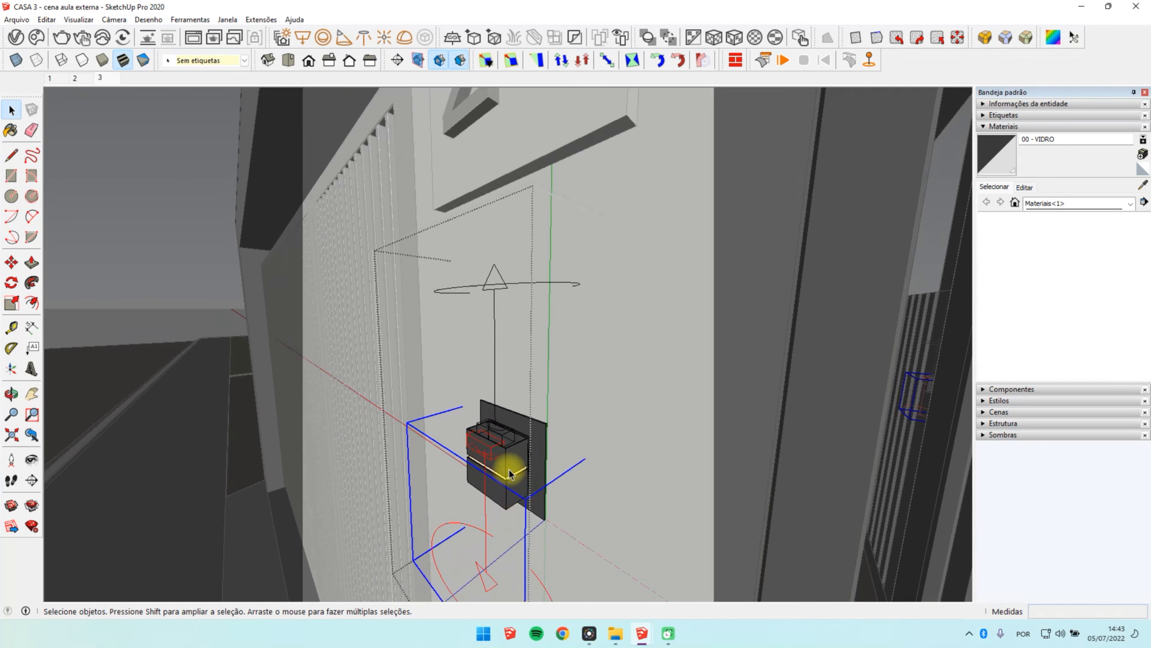
{"action": "key", "text": "m"}
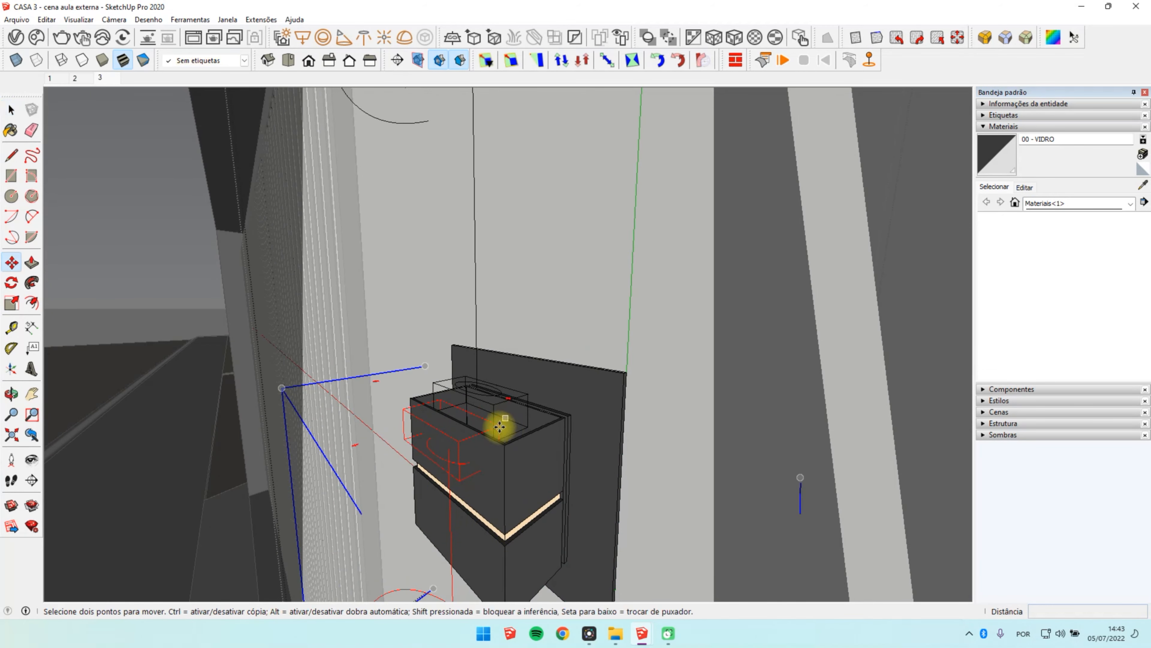
{"action": "left_click", "coordinate": [527, 396]}
{"action": "left_click", "coordinate": [527, 395]}
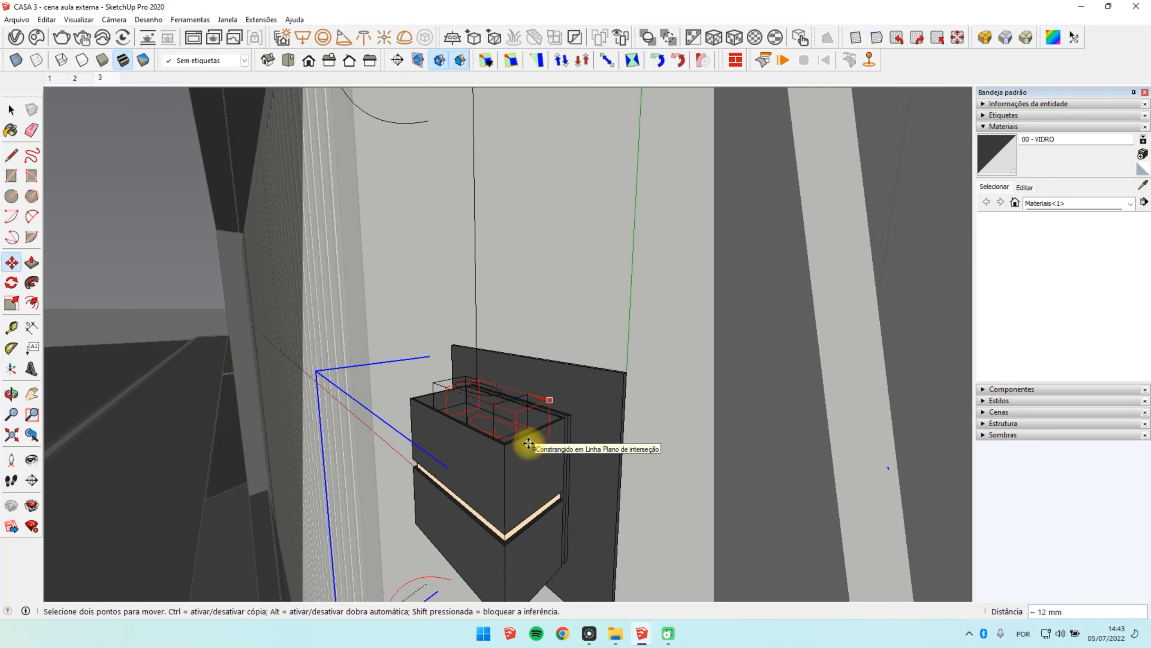
{"action": "middle_click_drag", "start_coordinate": [528, 443], "coordinate": [688, 407]}
{"action": "key", "text": "space"}
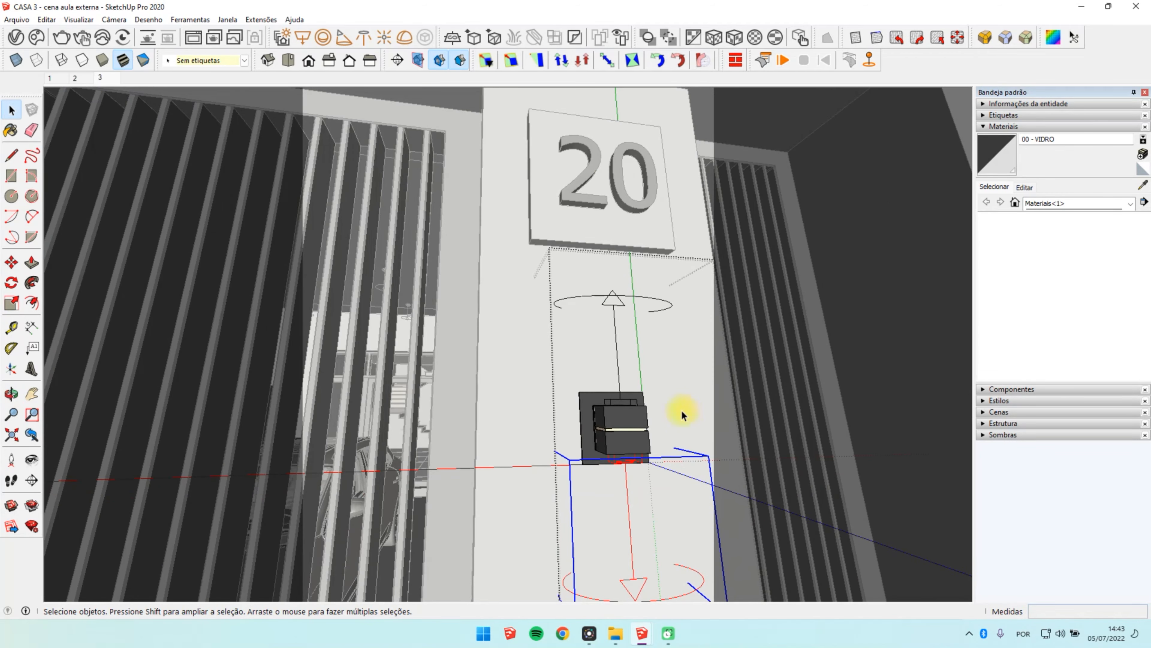
Step: Return to the front view of scene 3 and render the full image with region rendering off
{"action": "left_click", "coordinate": [682, 411]}
{"action": "left_click", "coordinate": [113, 80]}
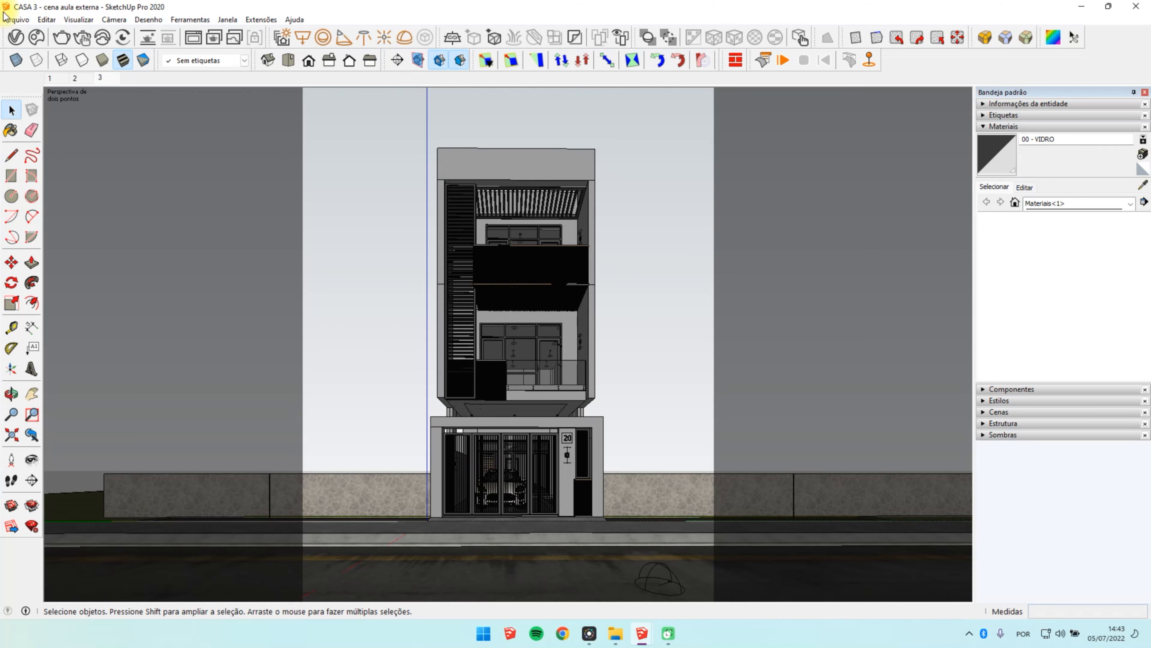
{"action": "left_click", "coordinate": [16, 37]}
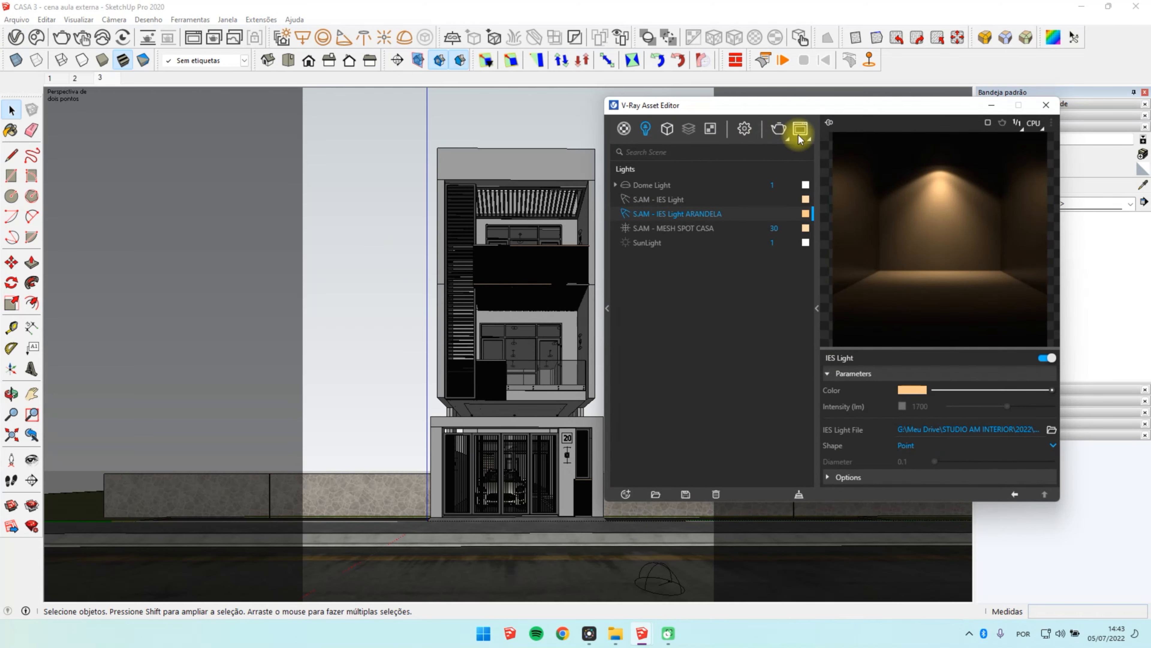
{"action": "left_click", "coordinate": [800, 130]}
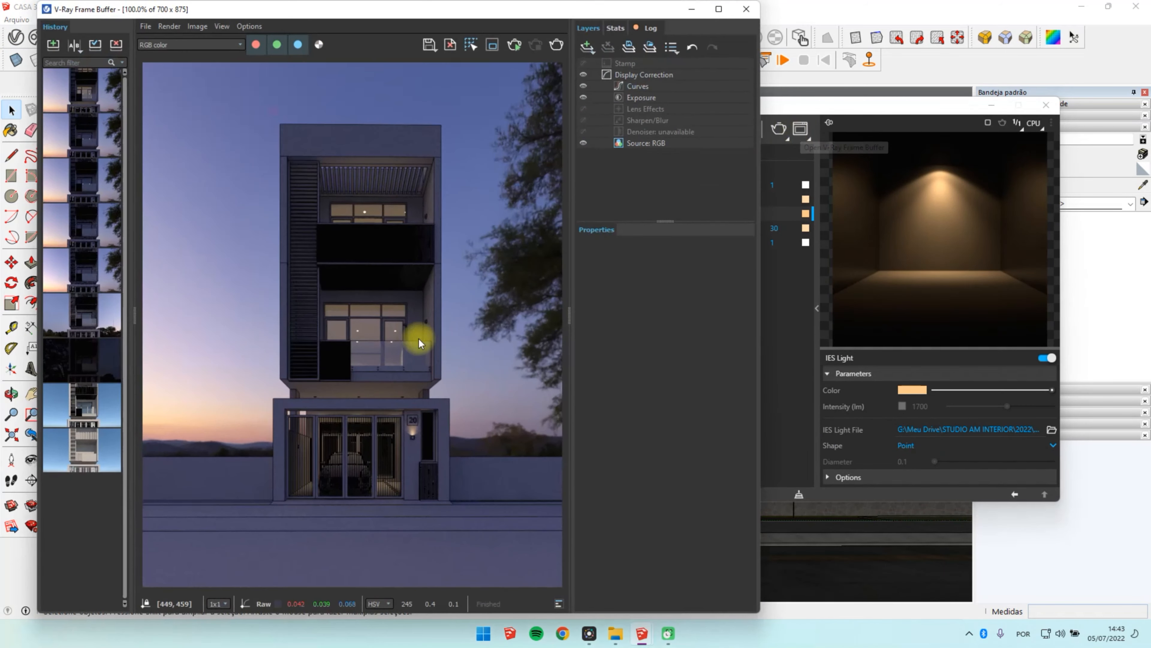
{"action": "left_click", "coordinate": [496, 48]}
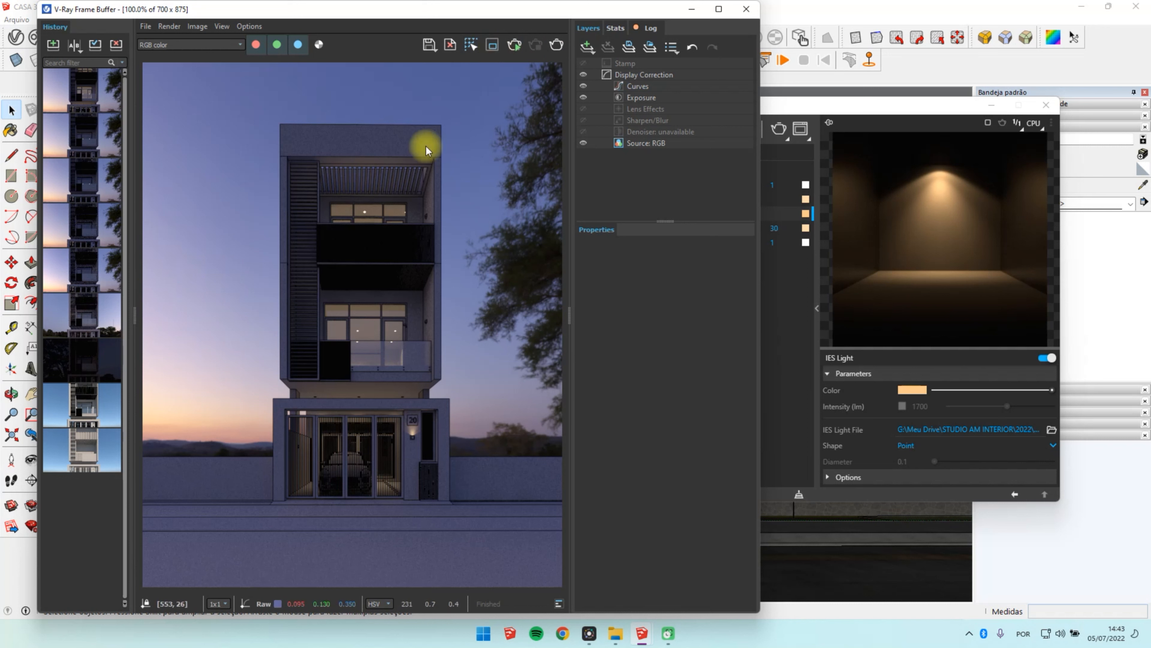
{"action": "left_click", "coordinate": [556, 45]}
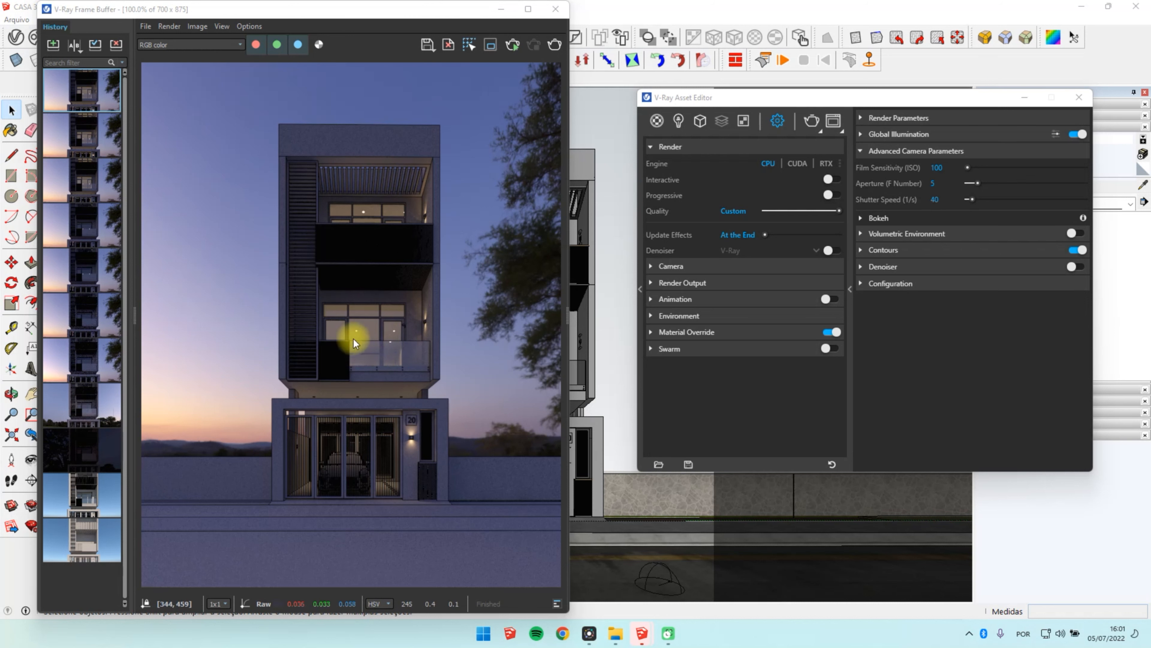
Step: Put away the render windows and hide the house's top floor
{"action": "left_click", "coordinate": [1023, 98]}
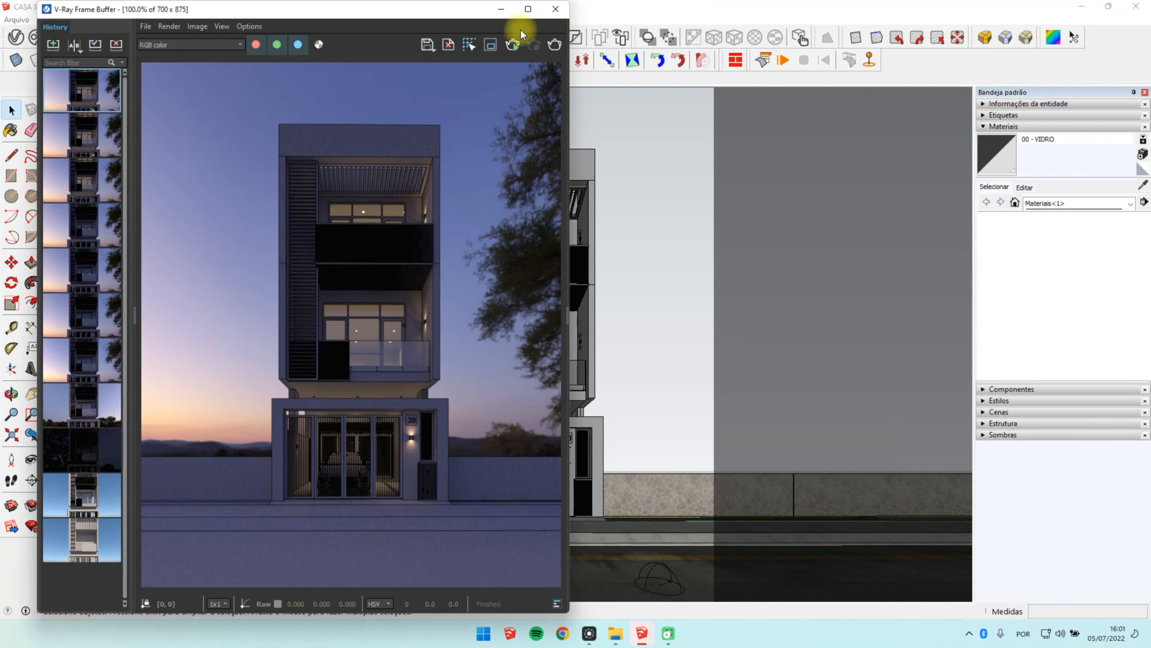
{"action": "left_click", "coordinate": [501, 9]}
{"action": "middle_click_drag", "start_coordinate": [484, 208], "coordinate": [590, 459]}
{"action": "scroll", "coordinate": [626, 379], "scroll_direction": "down", "scroll_amount": 6}
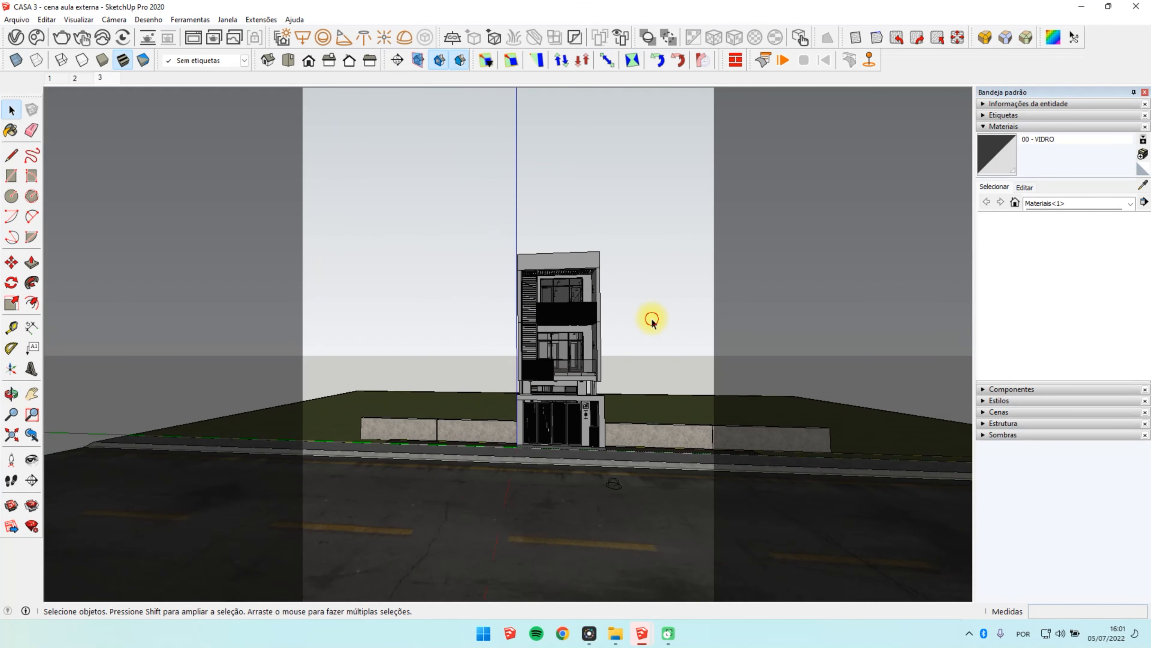
{"action": "left_click", "coordinate": [585, 270]}
{"action": "right_click", "coordinate": [566, 269]}
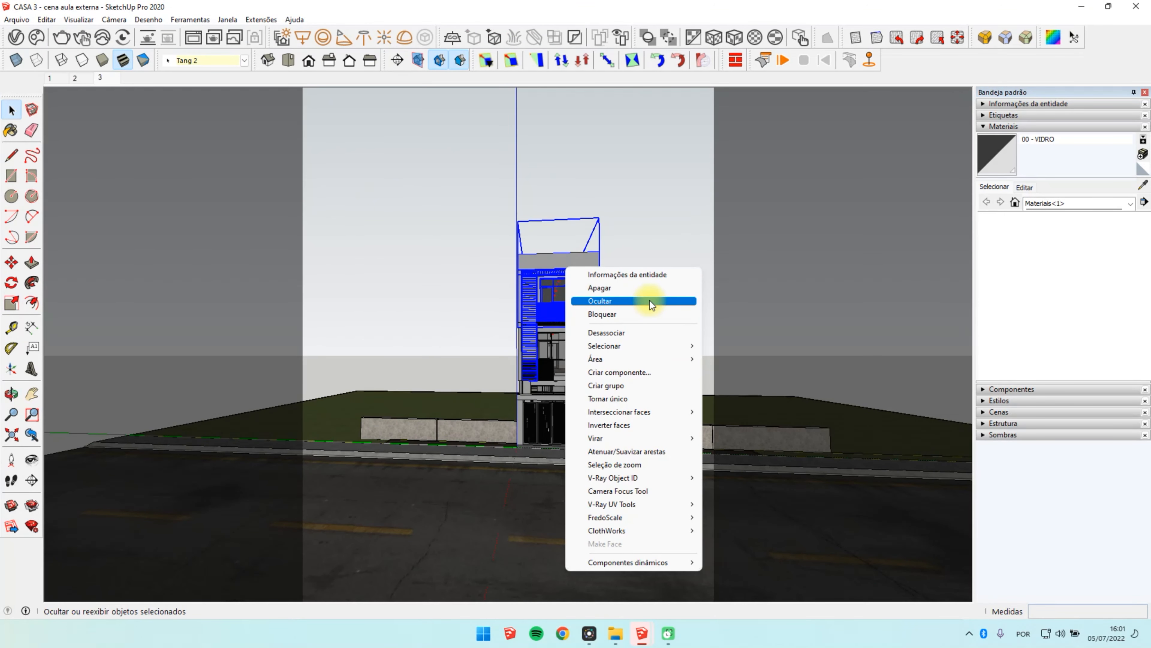
{"action": "left_click", "coordinate": [626, 301]}
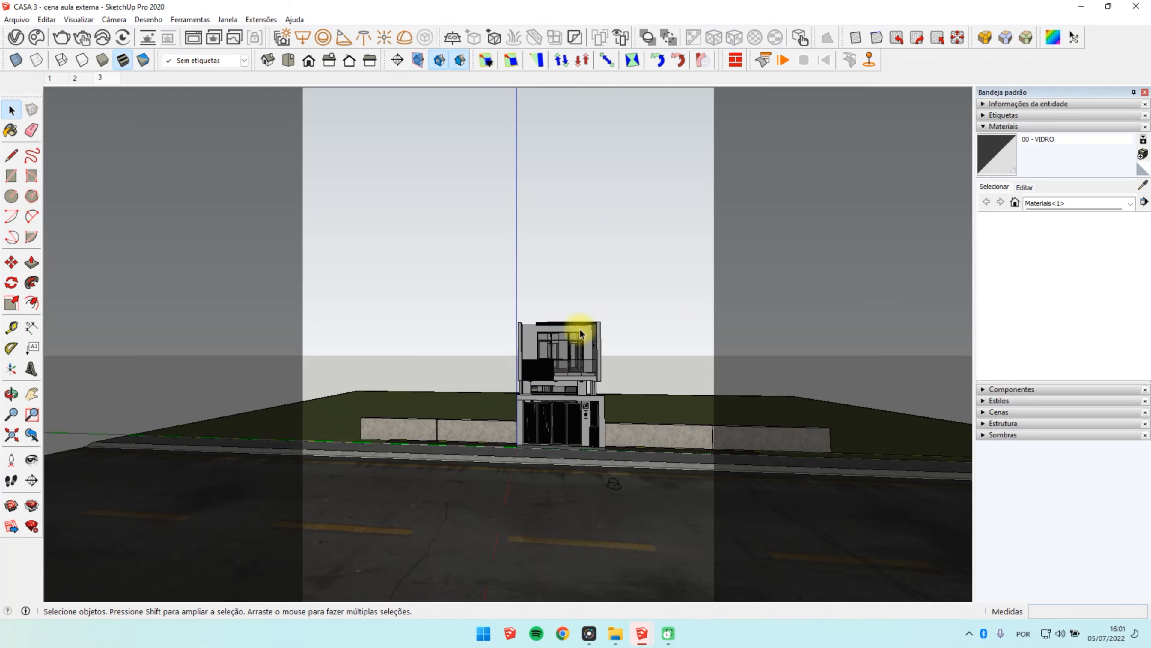
Step: Hide the middle floor above the garage level
{"action": "middle_click_drag", "start_coordinate": [575, 334], "coordinate": [563, 355]}
{"action": "left_click", "coordinate": [533, 322]}
{"action": "right_click", "coordinate": [544, 329]}
{"action": "left_click", "coordinate": [589, 65]}
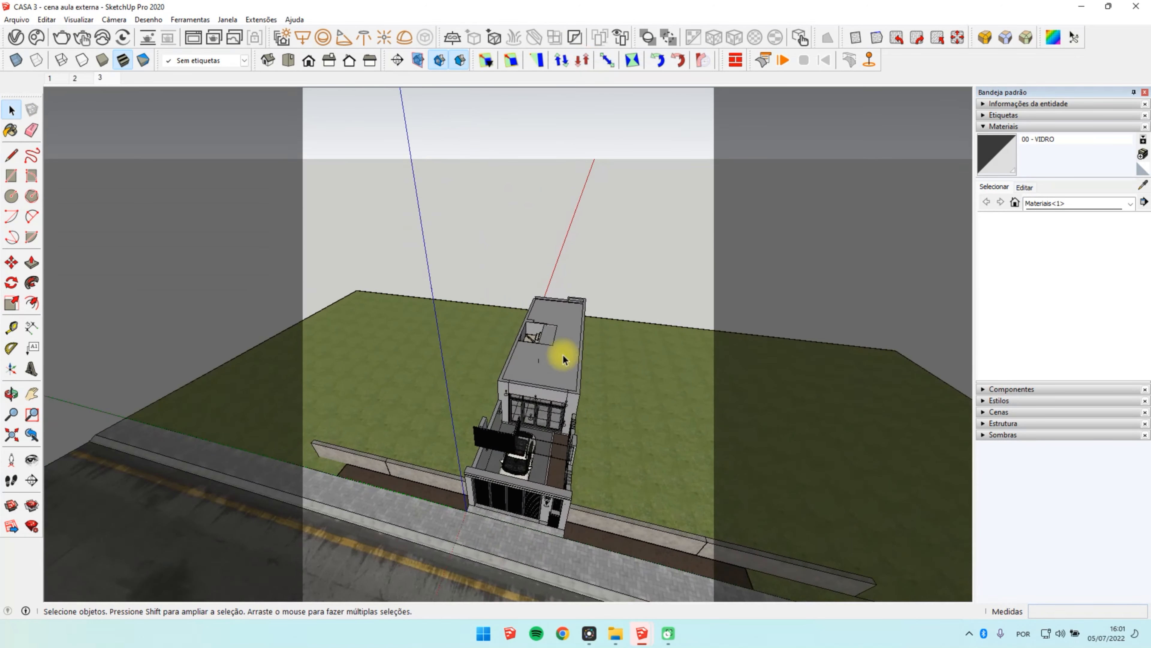
Step: Hide the slab and ceiling pieces covering the ground floor to open up its interior around the stairs
{"action": "right_click", "coordinate": [562, 368]}
{"action": "left_click", "coordinate": [607, 104]}
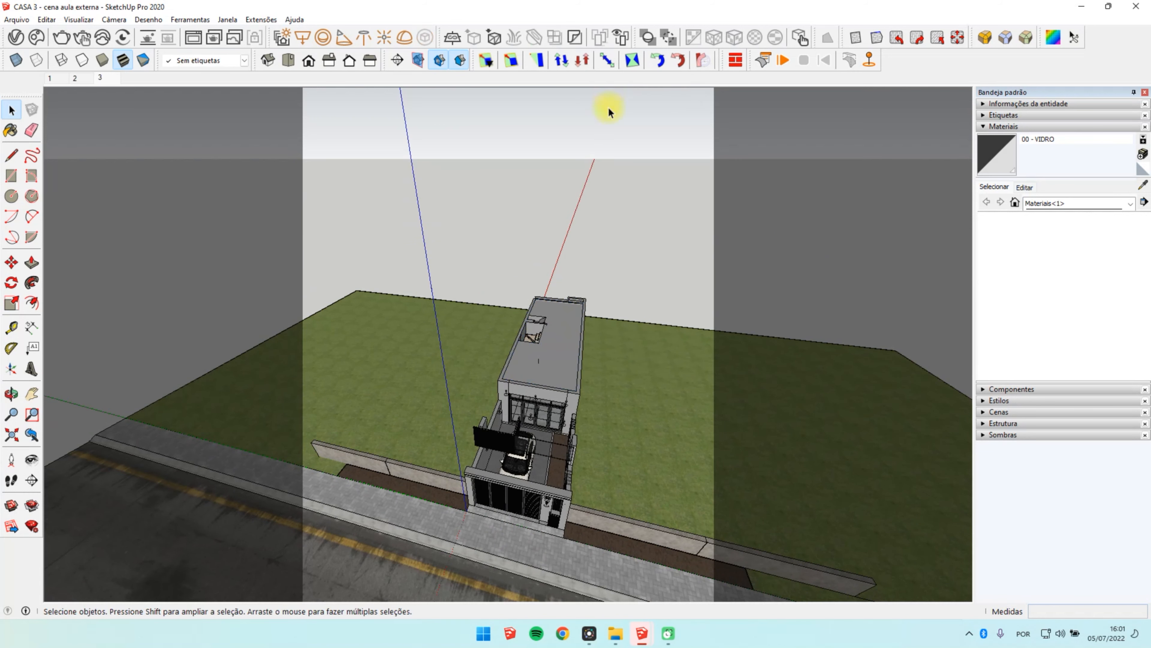
{"action": "right_click", "coordinate": [561, 362]}
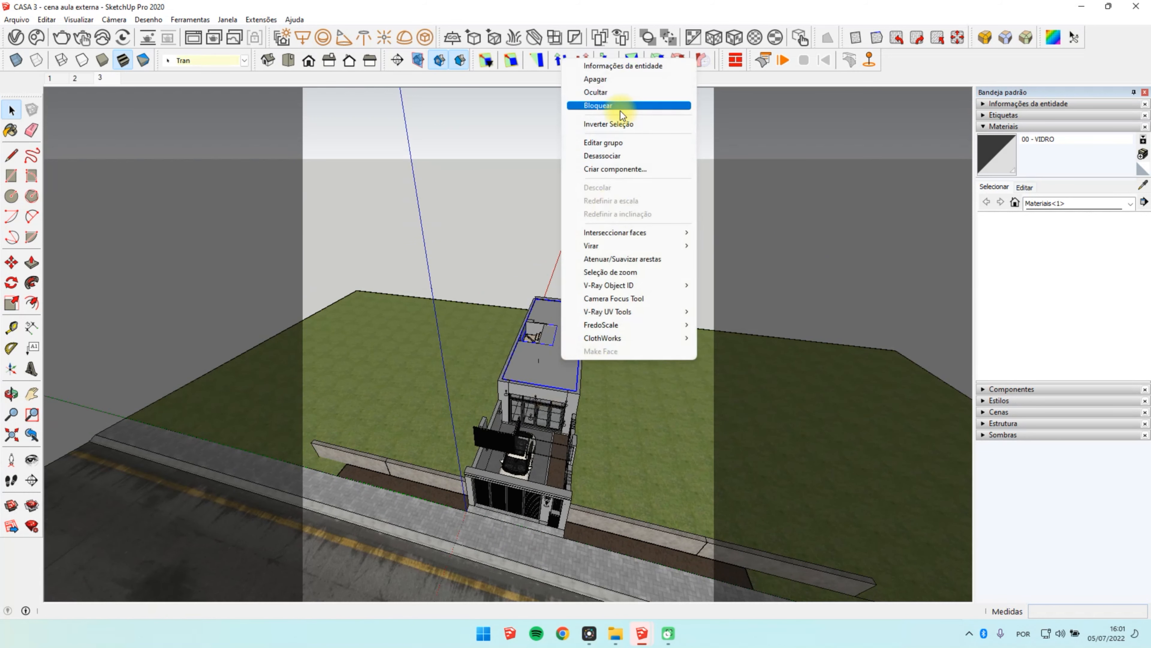
{"action": "left_click", "coordinate": [621, 93]}
{"action": "right_click", "coordinate": [562, 362]}
{"action": "left_click", "coordinate": [622, 91]}
{"action": "scroll", "coordinate": [561, 390], "scroll_direction": "up", "scroll_amount": 10}
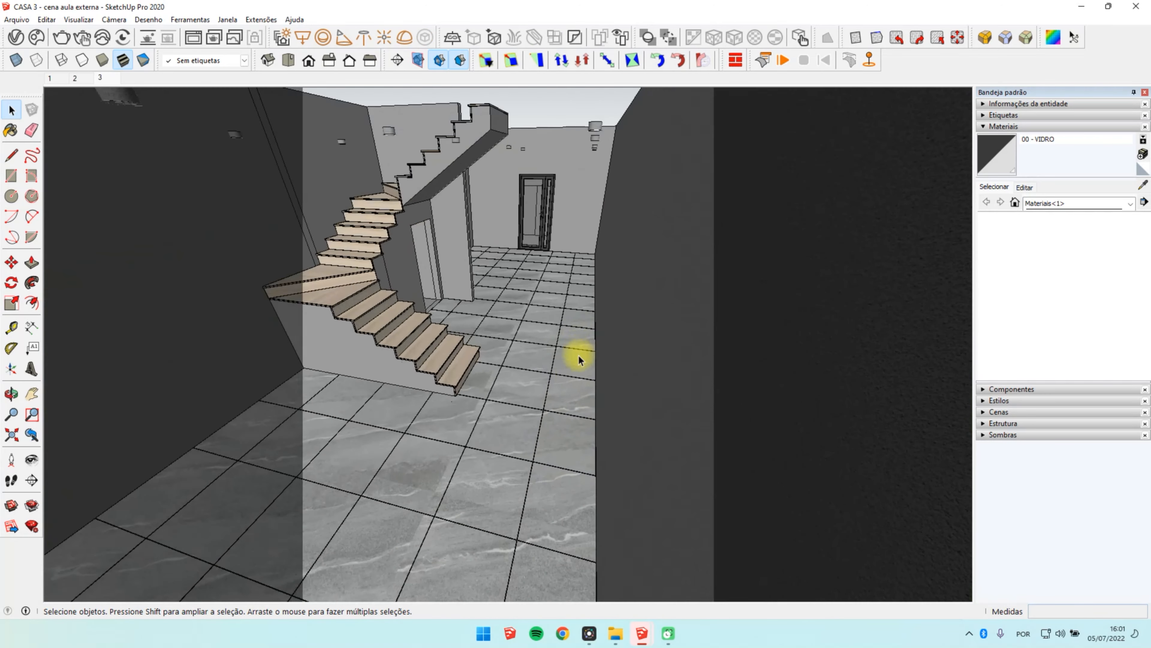
Step: Open a recessed ceiling spot on the ground floor for editing down to its geometry and select the lamp disc
{"action": "scroll", "coordinate": [578, 356], "scroll_direction": "down", "scroll_amount": 5}
{"action": "middle_click_drag", "start_coordinate": [566, 391], "coordinate": [496, 517]}
{"action": "scroll", "coordinate": [508, 490], "scroll_direction": "down", "scroll_amount": 2}
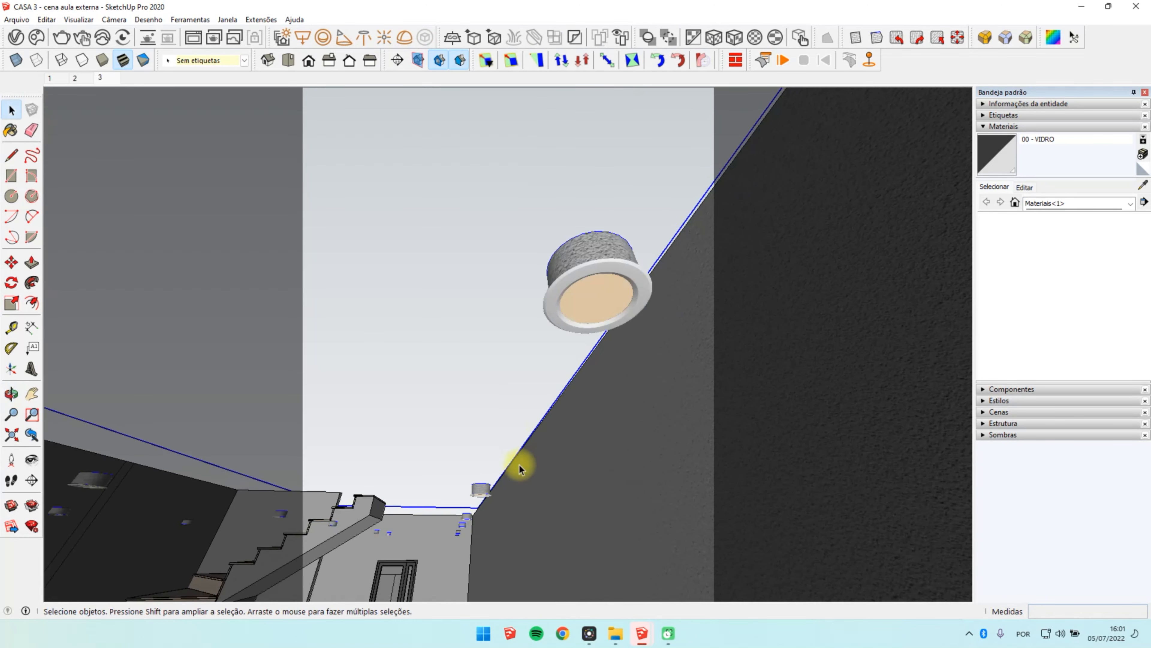
{"action": "left_click", "coordinate": [589, 295]}
{"action": "double_click", "coordinate": [594, 291]}
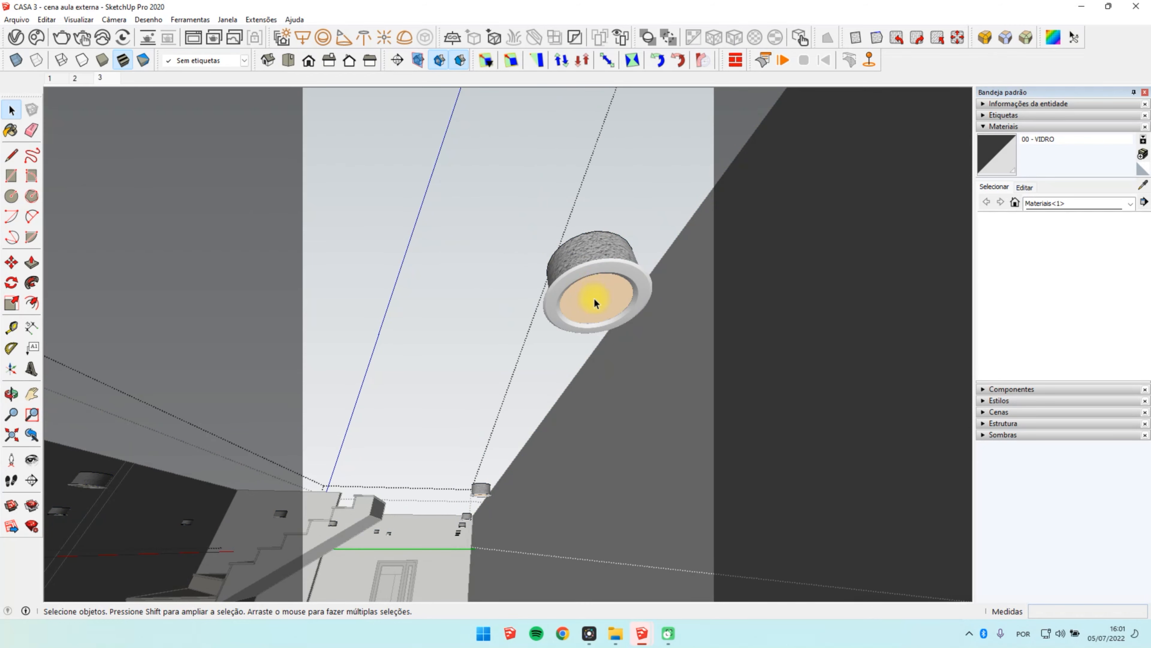
{"action": "left_click", "coordinate": [597, 297]}
{"action": "double_click", "coordinate": [598, 298]}
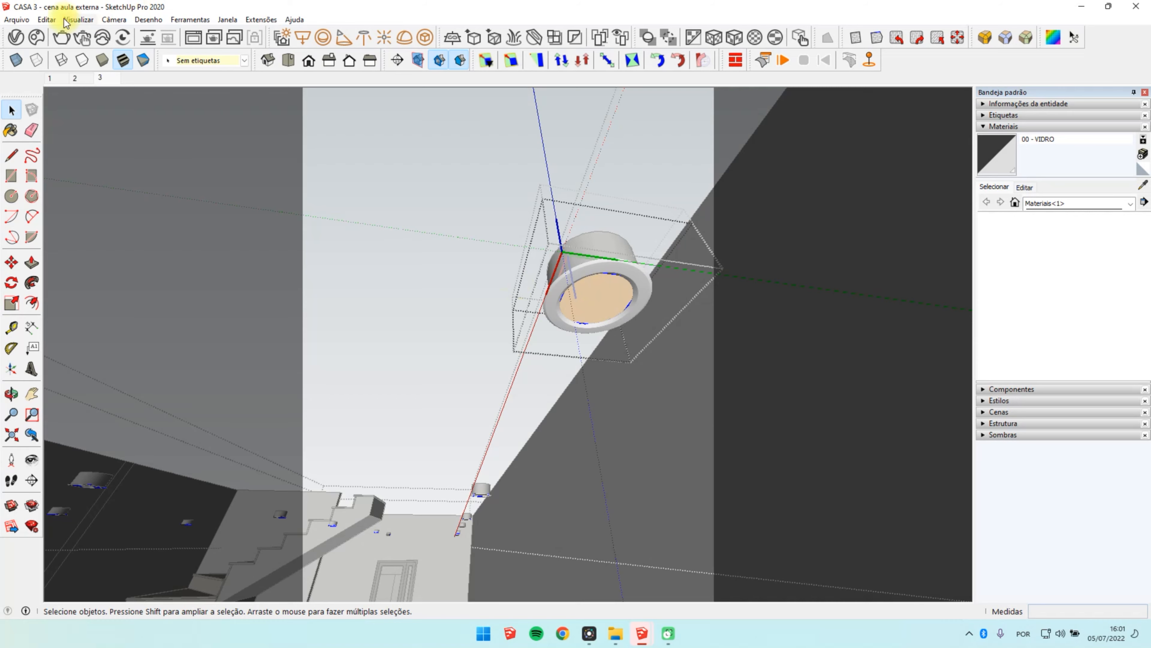
Step: Apply the S.AM - MESH SPOT CASA mesh light to the selected lamp disc
{"action": "left_click", "coordinate": [16, 36]}
{"action": "left_click", "coordinate": [679, 121]}
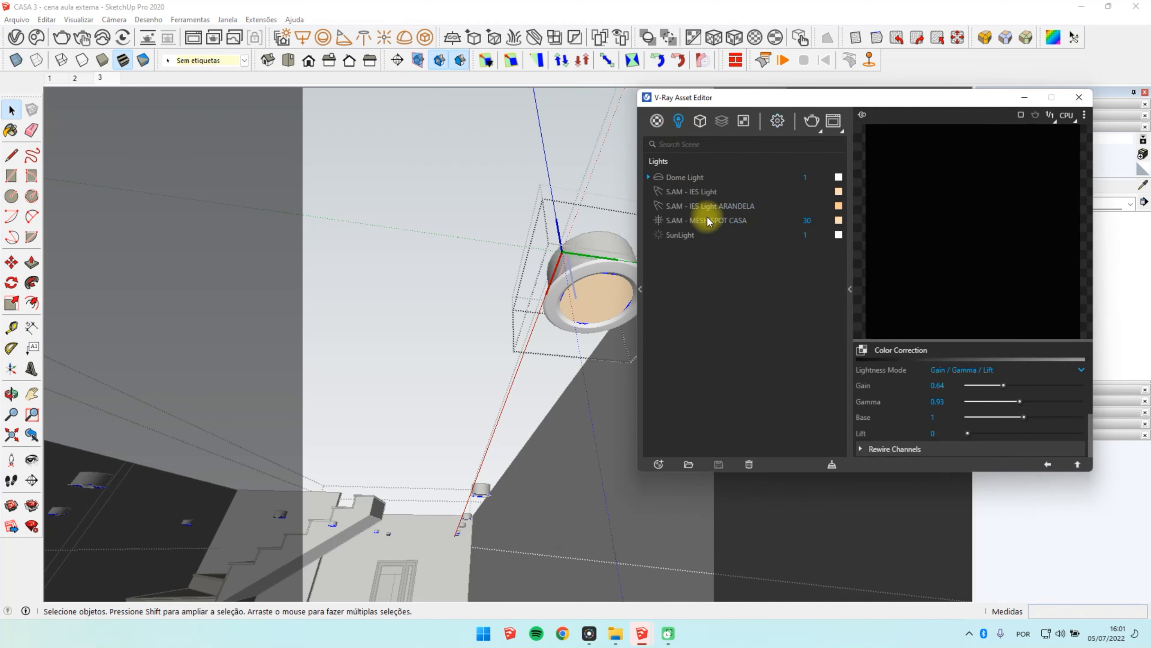
{"action": "left_click", "coordinate": [714, 226]}
{"action": "right_click", "coordinate": [725, 230]}
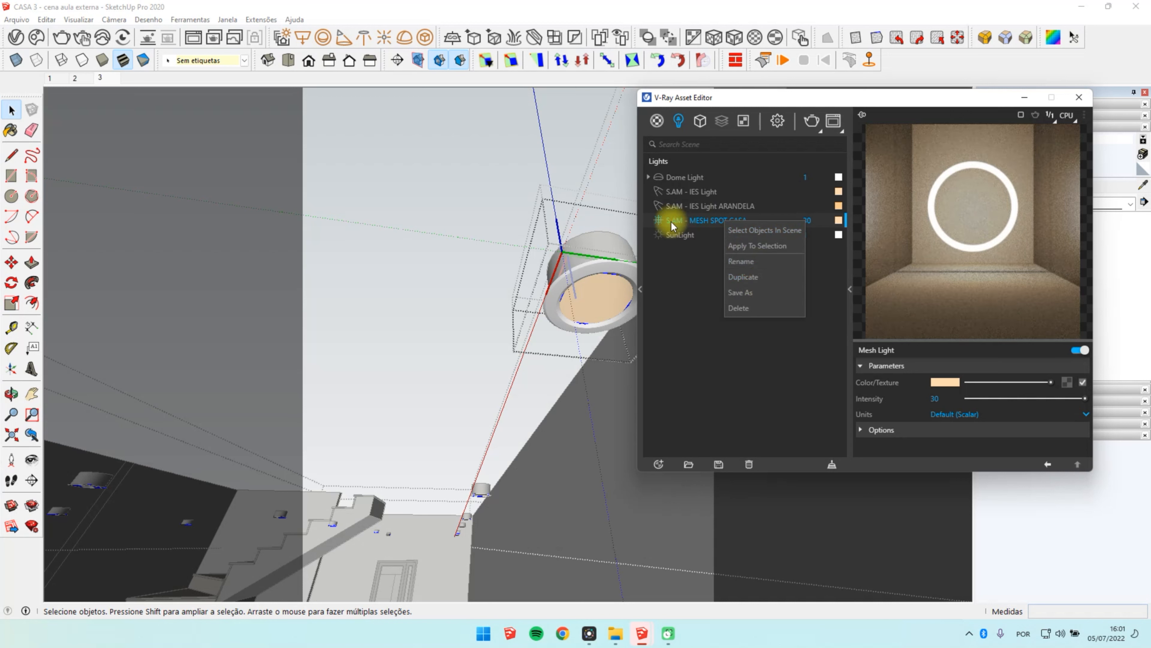
{"action": "left_click", "coordinate": [765, 249]}
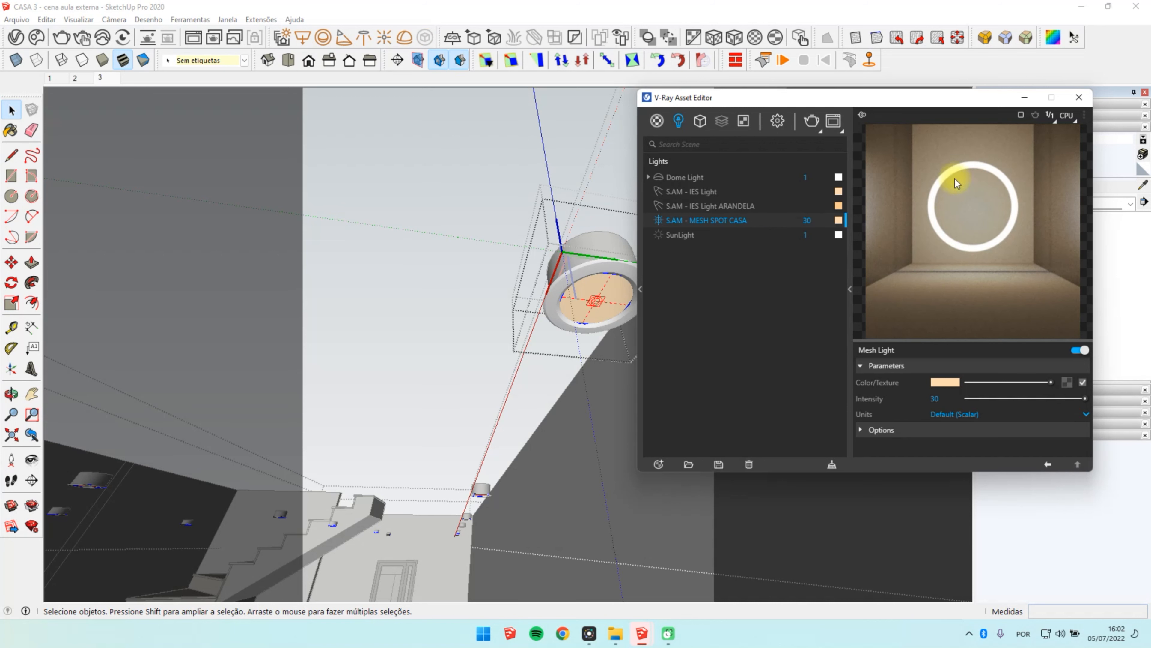
{"action": "left_click", "coordinate": [1024, 98]}
Step: Place an IES light from the file 24.ies on the lamp disc of the ceiling spot
{"action": "scroll", "coordinate": [606, 307], "scroll_direction": "up", "scroll_amount": 5}
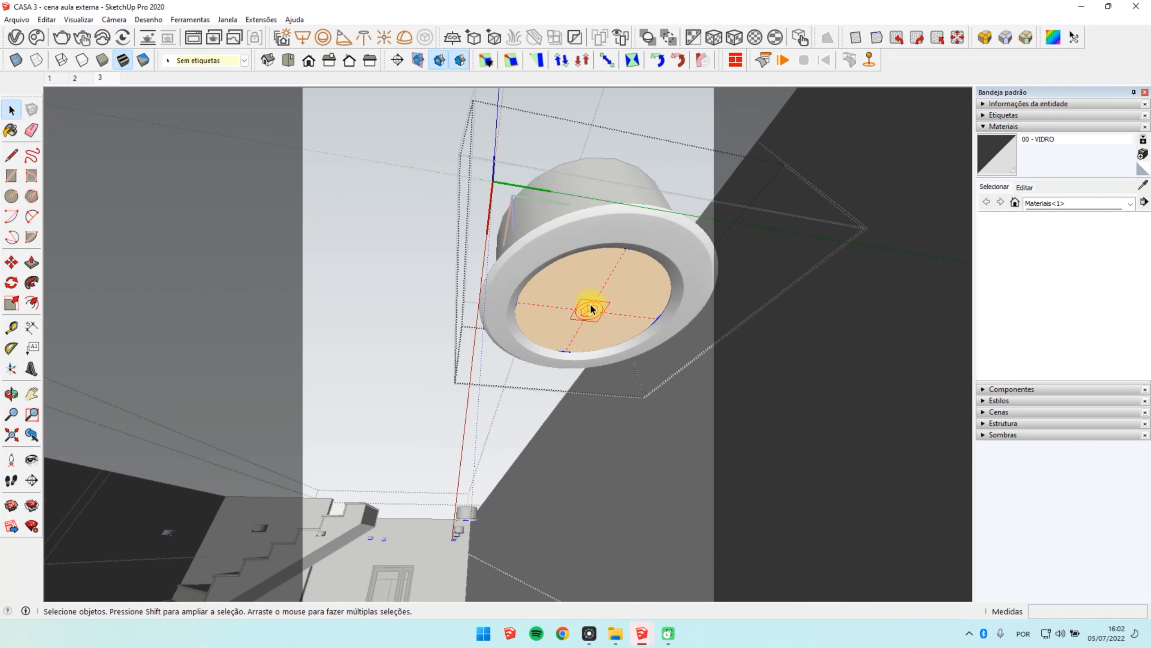
{"action": "left_click", "coordinate": [366, 40]}
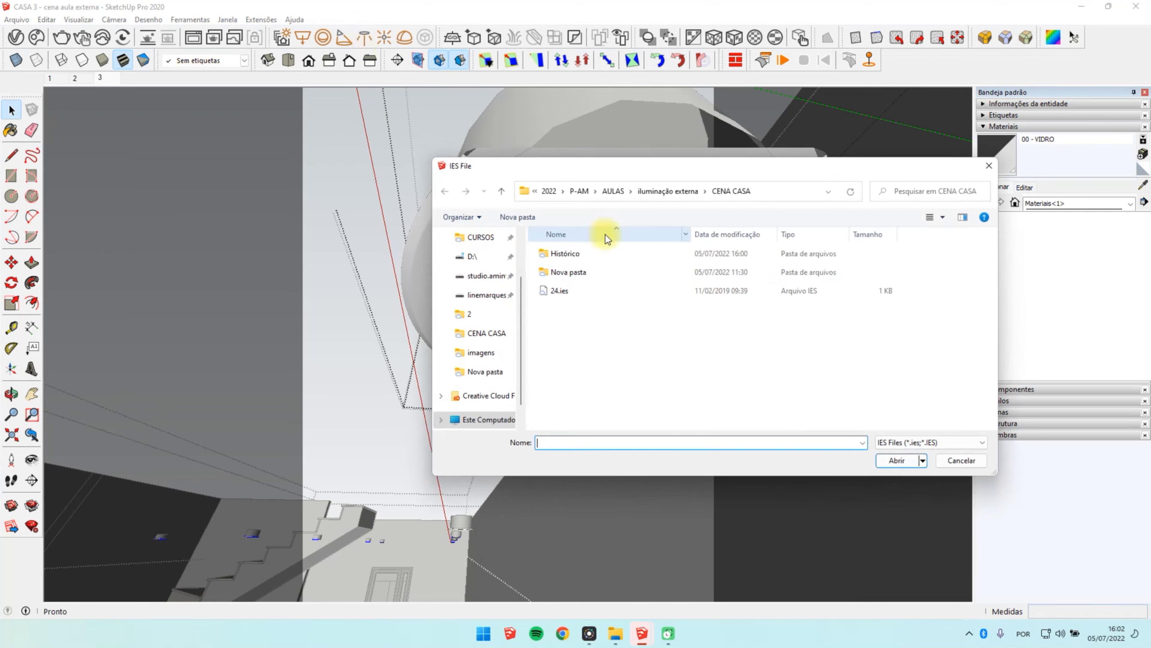
{"action": "left_click", "coordinate": [589, 291]}
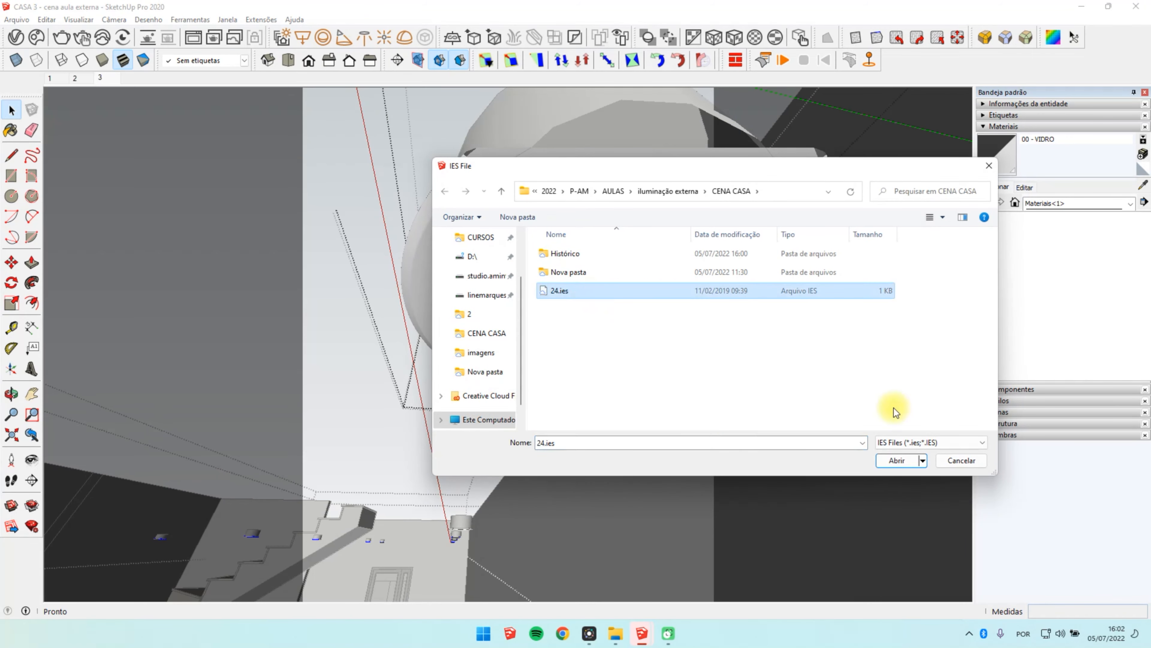
{"action": "left_click", "coordinate": [901, 462]}
{"action": "left_click", "coordinate": [615, 338]}
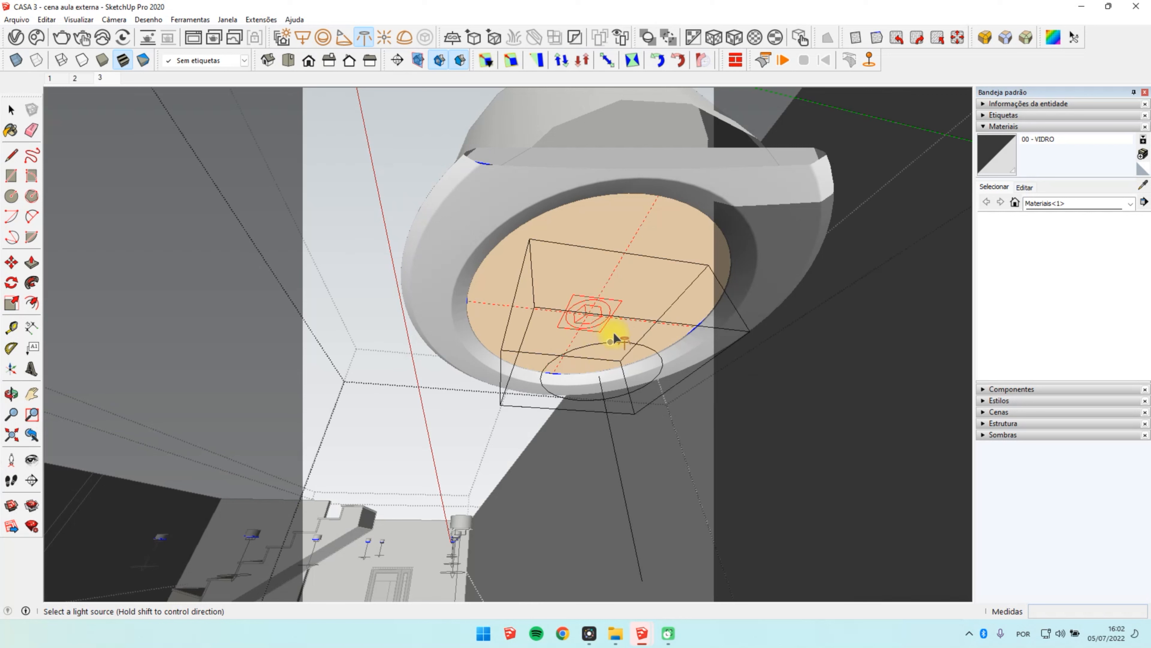
{"action": "key", "text": "space"}
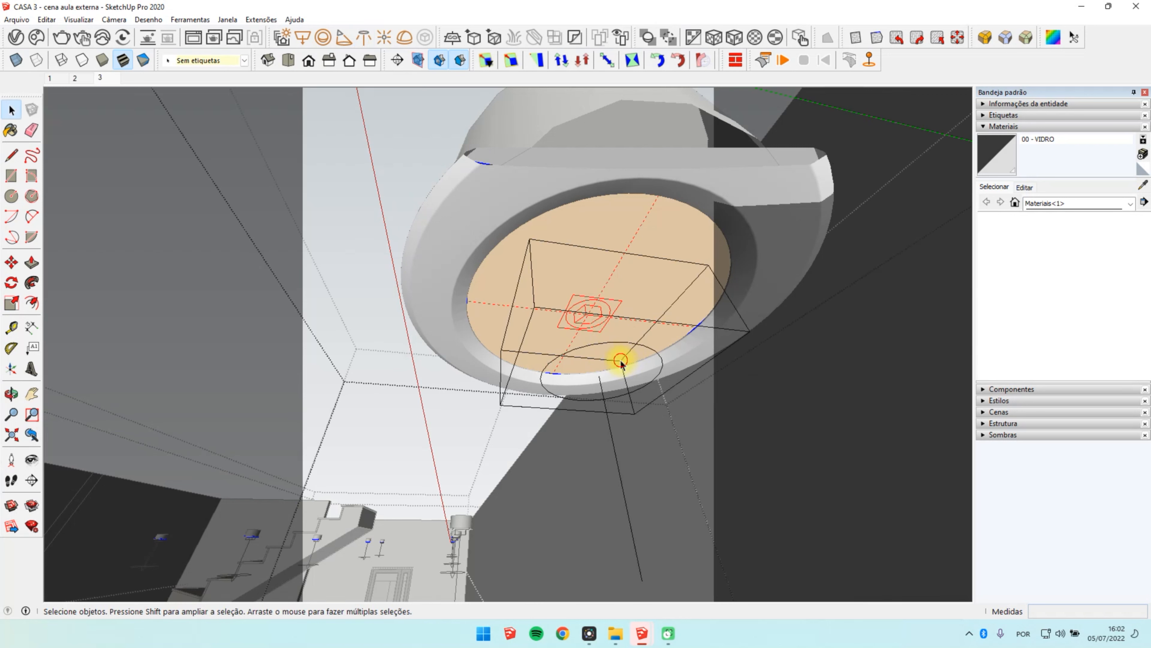
Step: Move the new IES light down along the blue axis so it sits below the ceiling spot
{"action": "left_click", "coordinate": [606, 413]}
{"action": "key", "text": "m"}
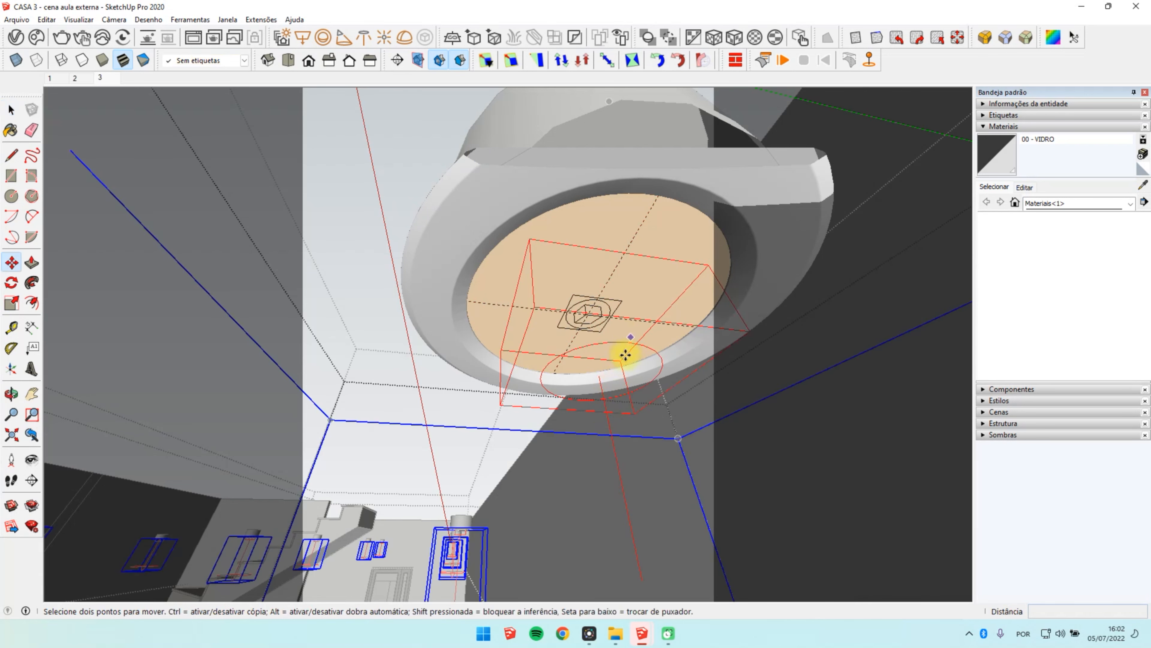
{"action": "left_click", "coordinate": [621, 361]}
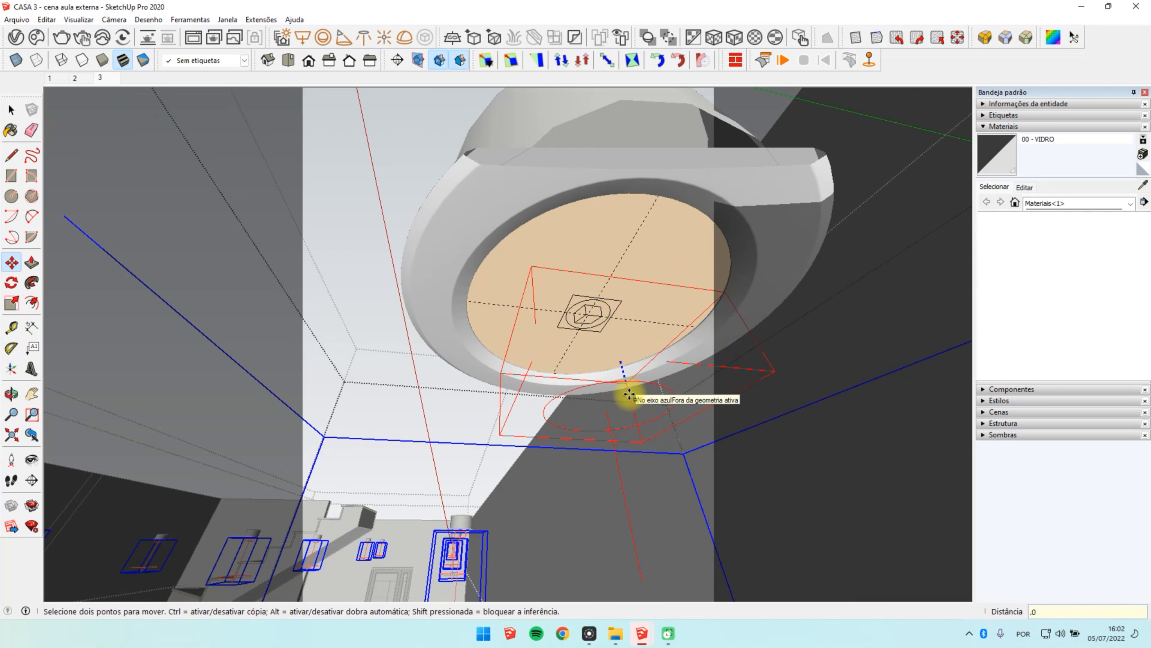
{"action": "middle_click_drag", "start_coordinate": [628, 394], "coordinate": [428, 493]}
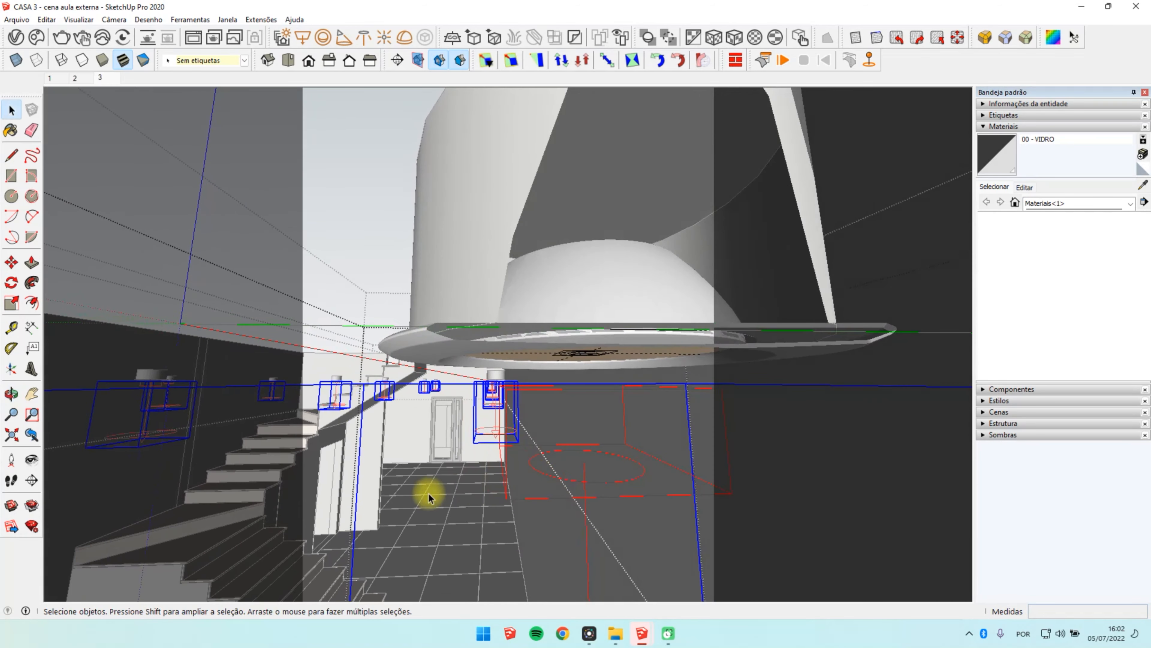
{"action": "left_click", "coordinate": [429, 493]}
Step: Return to scene 3, copy the S.AM - IES Light ARANDELA colour to the new IES Light and set its temperature to 4500 K
{"action": "left_click", "coordinate": [106, 83]}
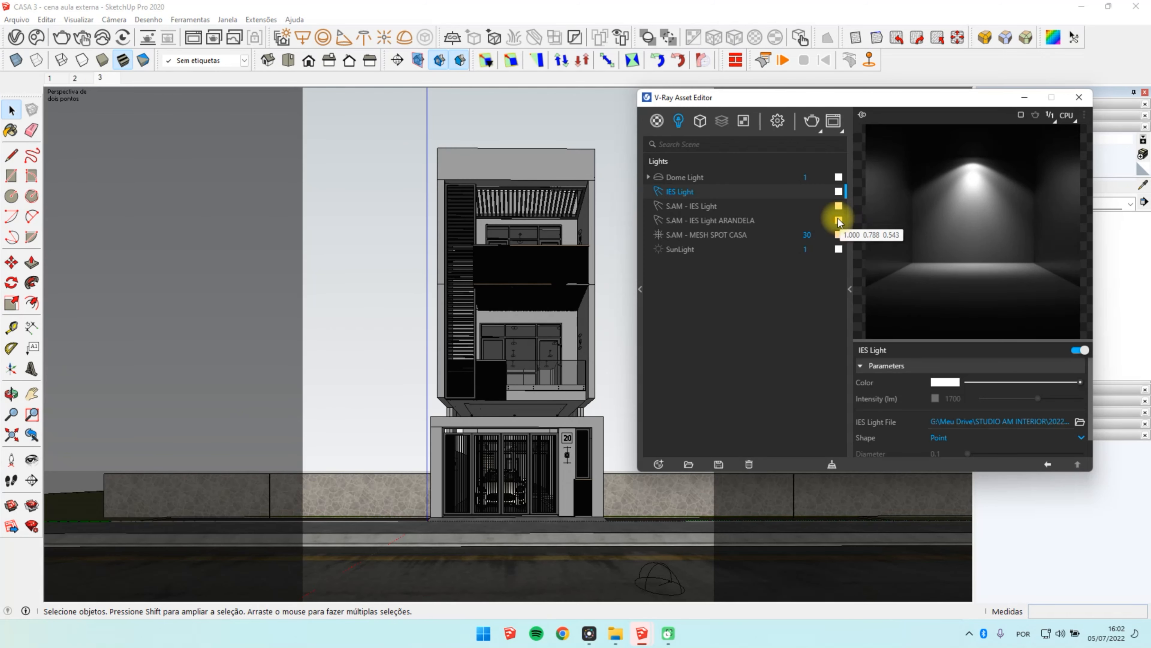
{"action": "left_click_drag", "start_coordinate": [839, 220], "coordinate": [838, 191]}
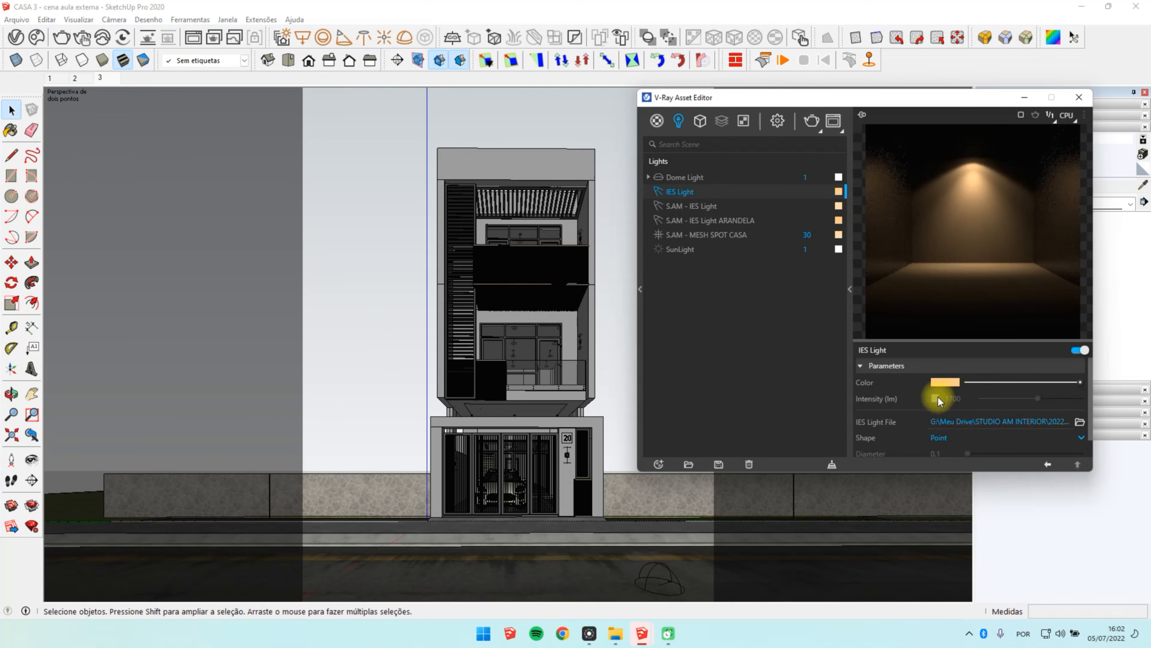
{"action": "left_click", "coordinate": [838, 191]}
{"action": "left_click", "coordinate": [592, 370]}
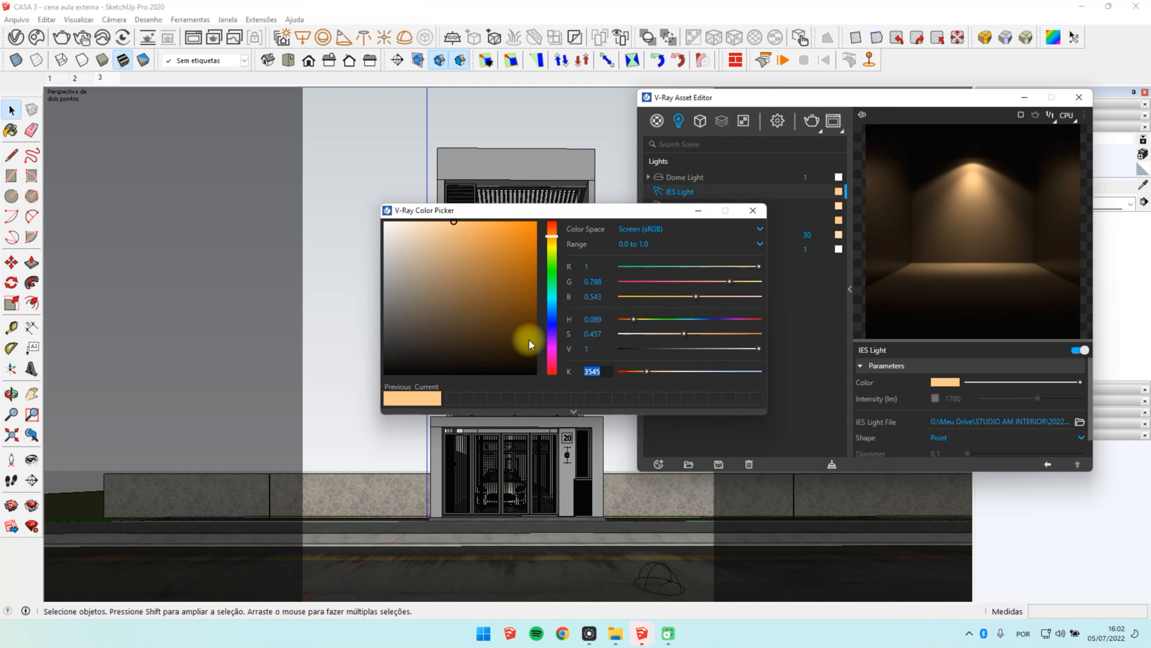
{"action": "type", "text": "4000"}
{"action": "key", "text": "Return"}
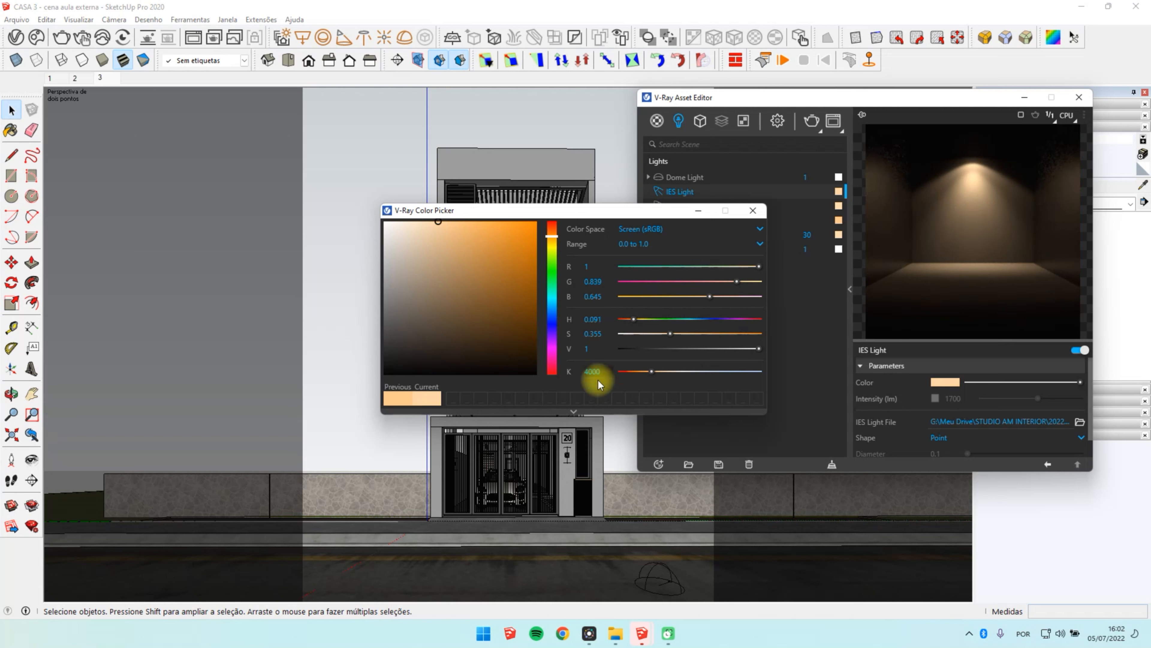
{"action": "scroll", "coordinate": [590, 371], "scroll_direction": "up", "scroll_amount": 3}
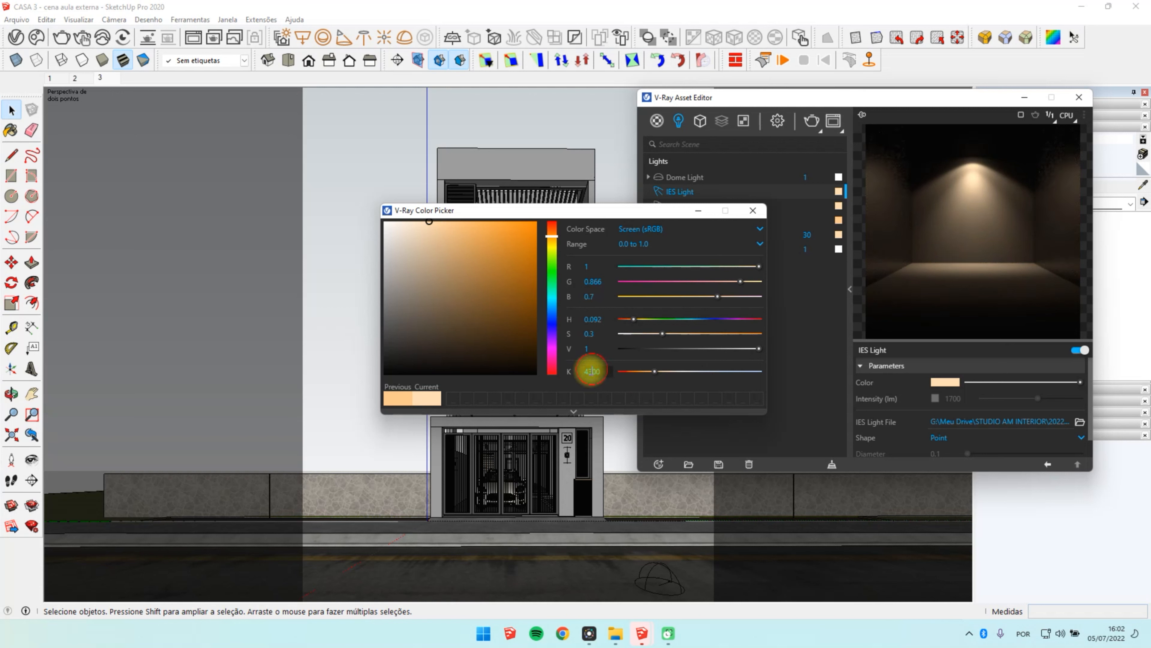
{"action": "left_click_drag", "start_coordinate": [592, 371], "coordinate": [588, 371]}
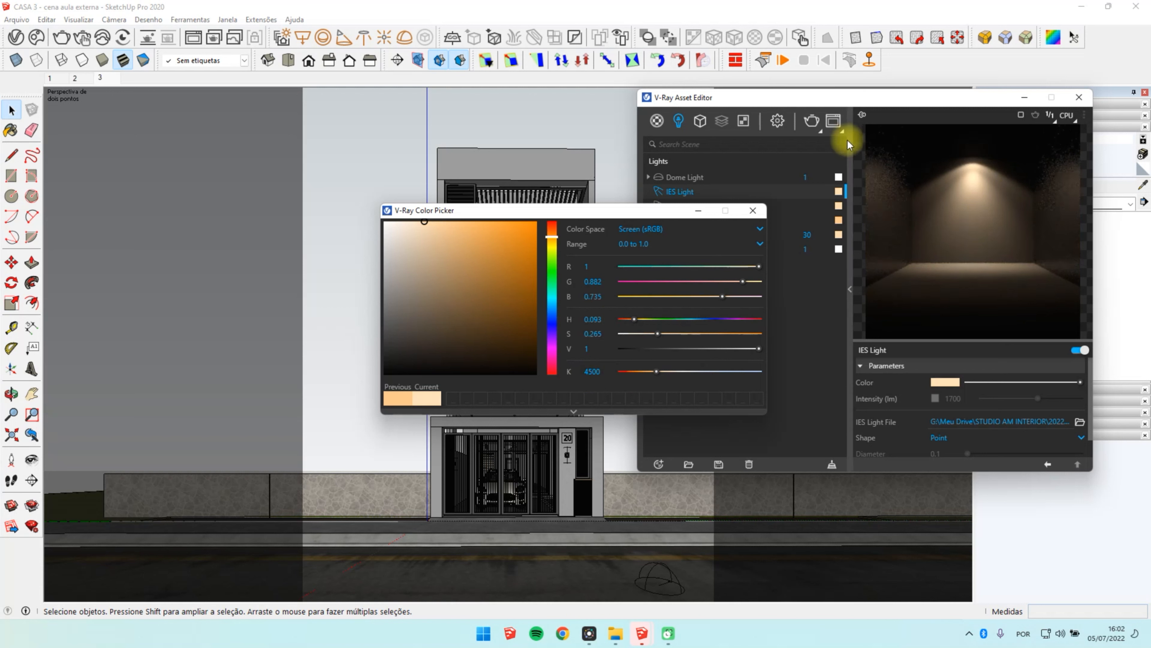
{"action": "left_click", "coordinate": [755, 212]}
Step: Compare the colour temperatures of S.AM - IES Light and S.AM - IES Light ARANDELA
{"action": "left_click", "coordinate": [839, 206]}
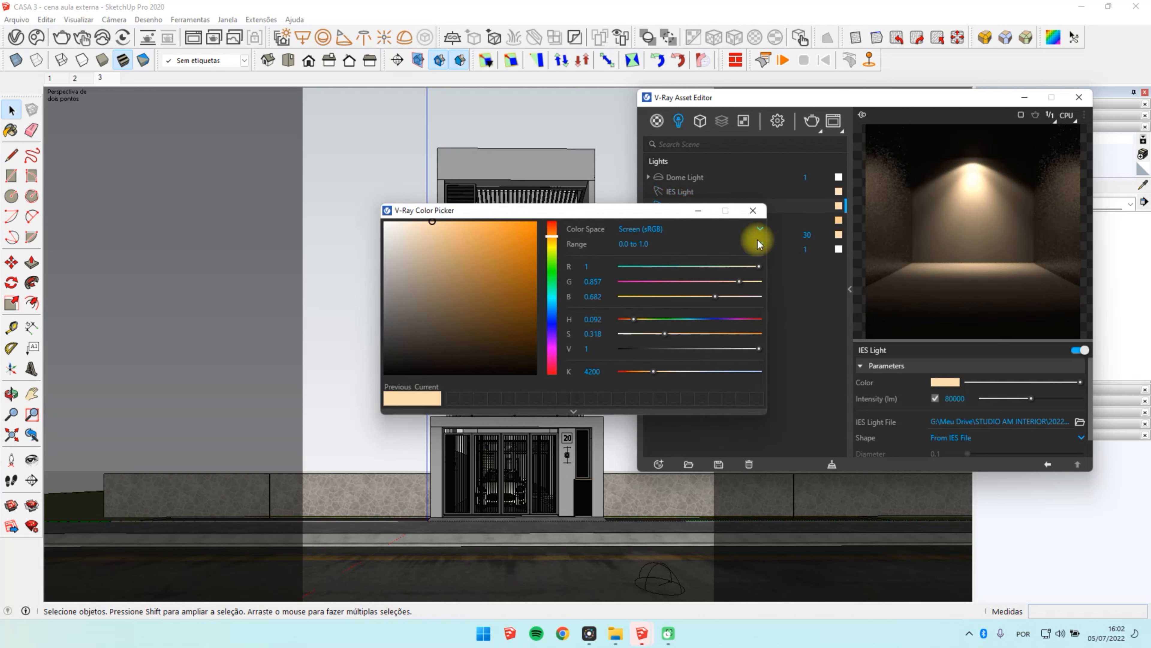
{"action": "left_click", "coordinate": [753, 211]}
{"action": "left_click", "coordinate": [839, 220]}
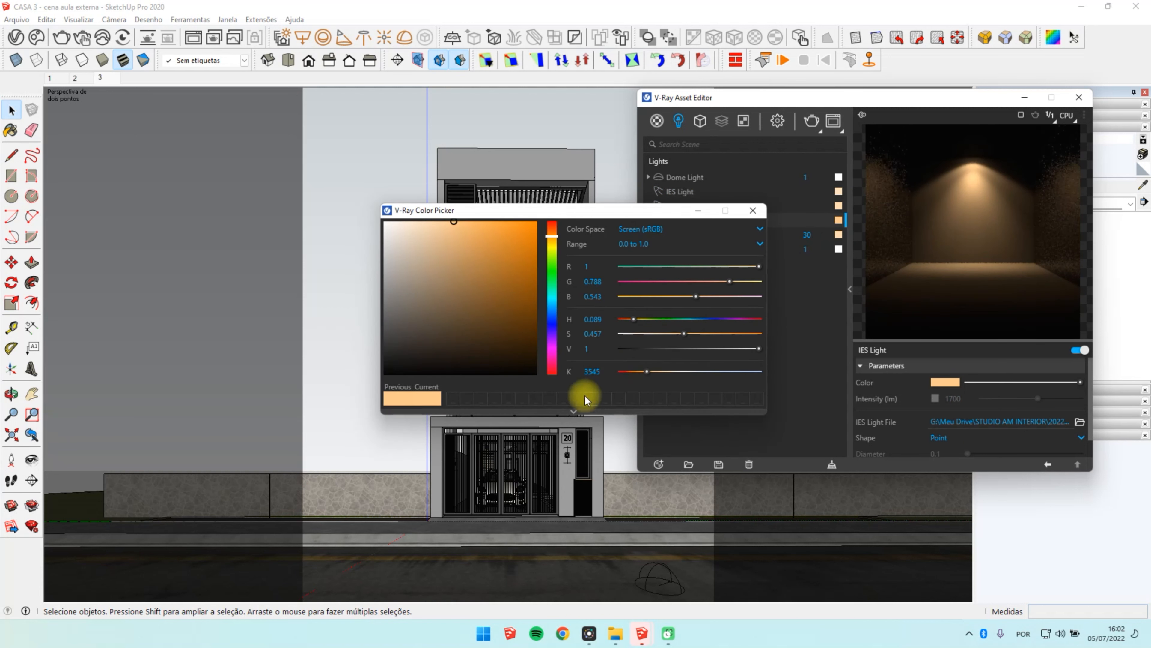
{"action": "left_click", "coordinate": [752, 210]}
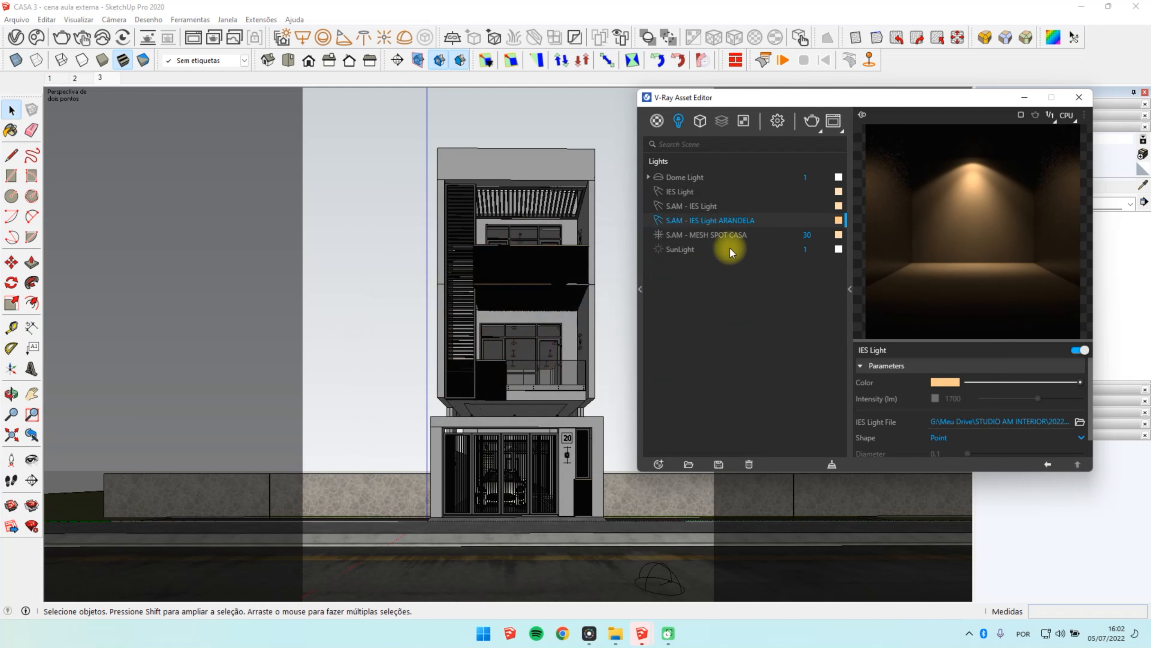
{"action": "left_click", "coordinate": [838, 206]}
{"action": "left_click", "coordinate": [753, 211]}
{"action": "left_click", "coordinate": [839, 206]}
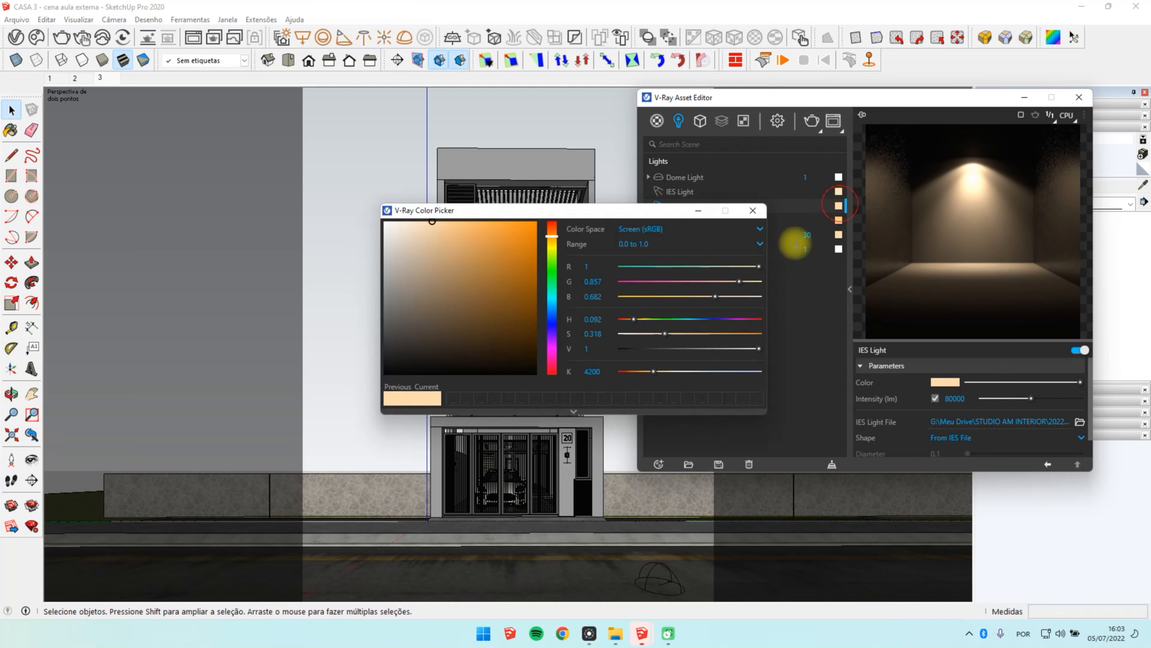
{"action": "left_click", "coordinate": [754, 211]}
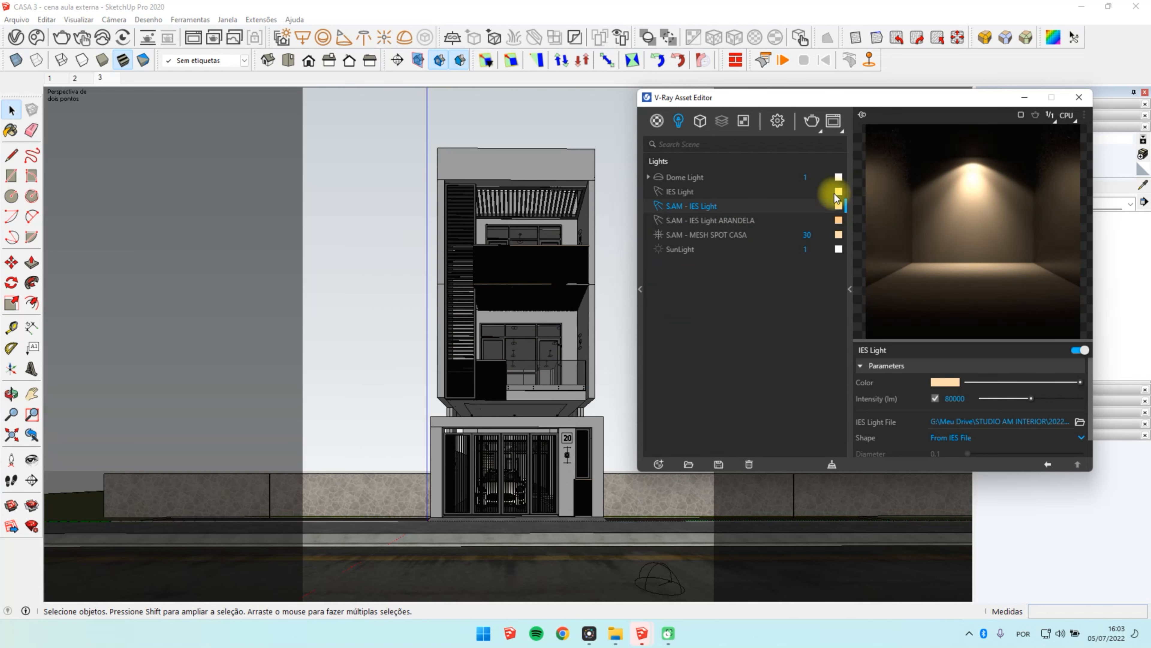
Step: Make the new IES Light's colour paler with a higher colour temperature and rename it S.AM - INTERIOR IES Light
{"action": "left_click", "coordinate": [839, 191]}
{"action": "left_click", "coordinate": [593, 372]}
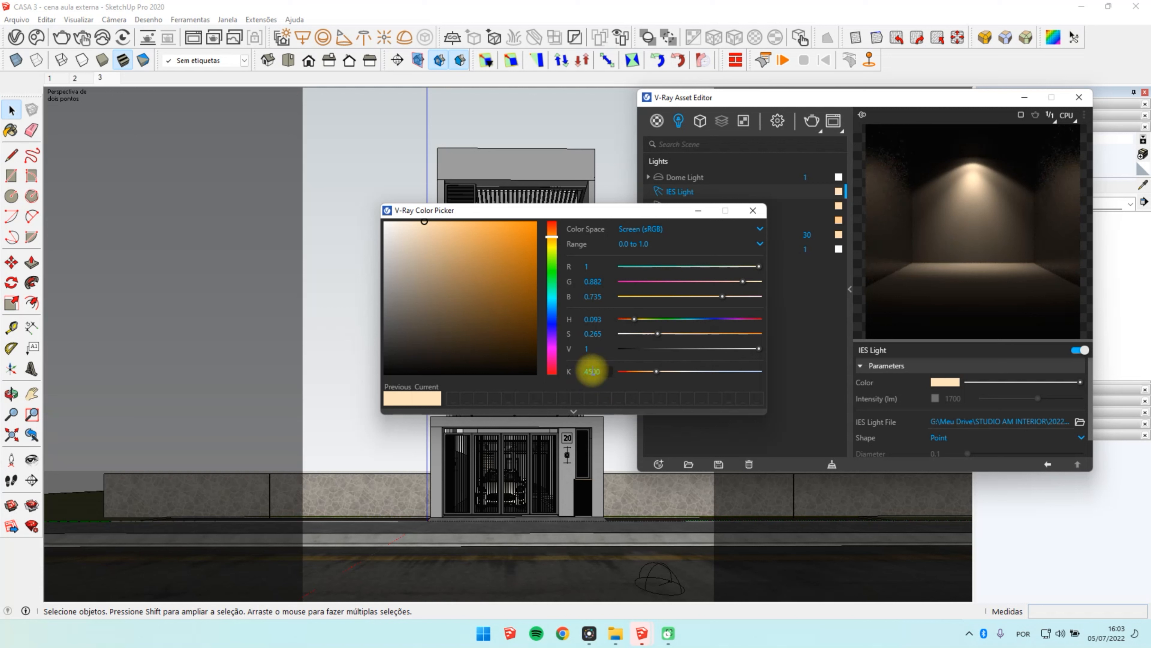
{"action": "left_click", "coordinate": [753, 210]}
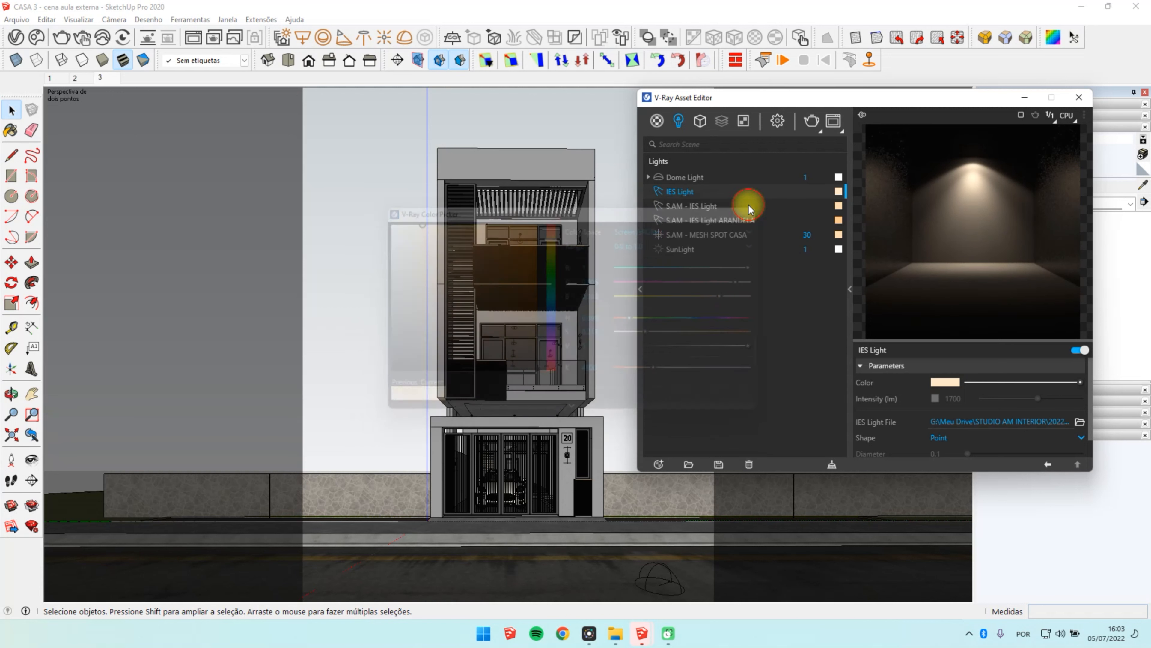
{"action": "double_click", "coordinate": [698, 192]}
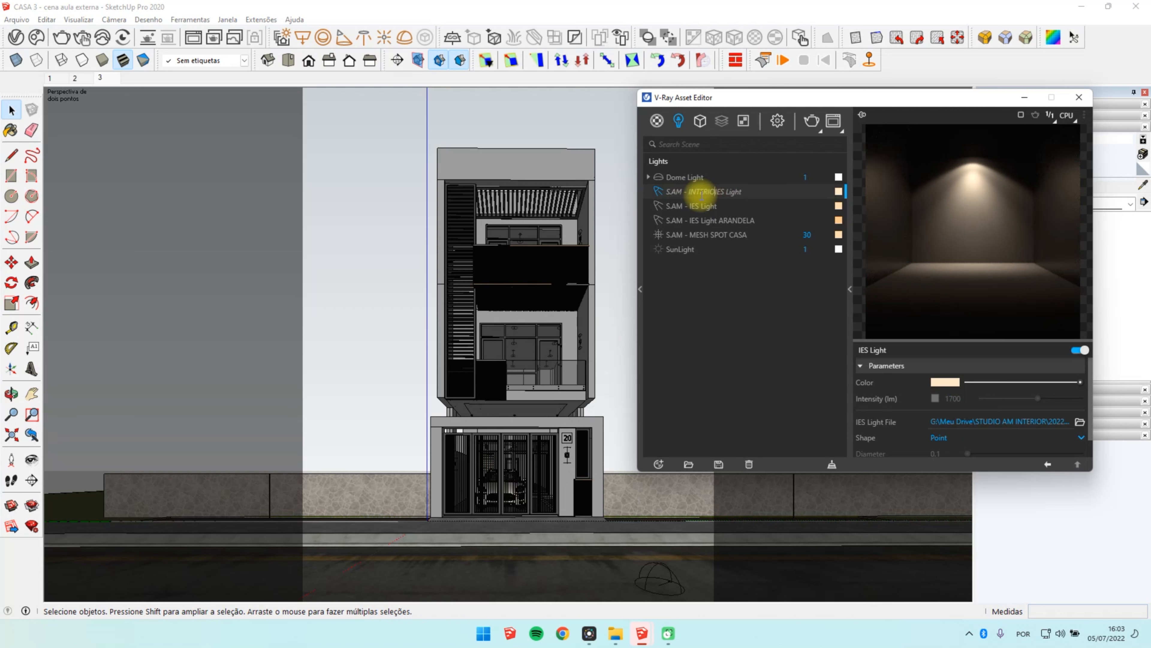
{"action": "key", "text": "Return"}
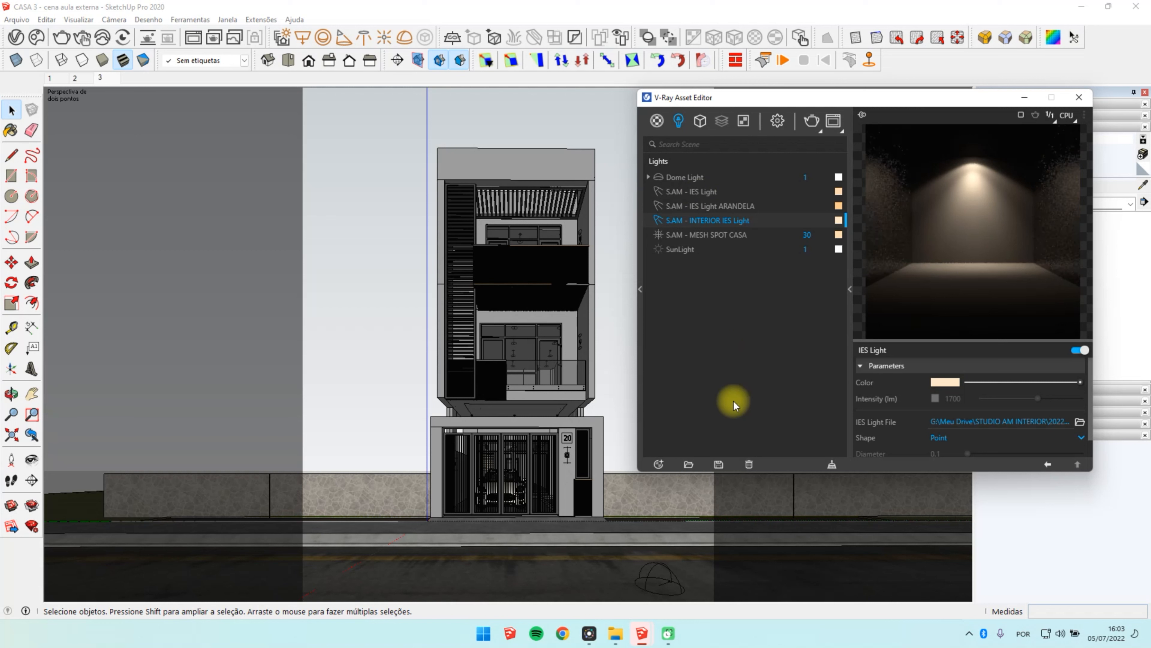
Step: Enable the interior IES light's intensity override at 10000 lm and set its shape to From IES File
{"action": "left_click", "coordinate": [935, 398]}
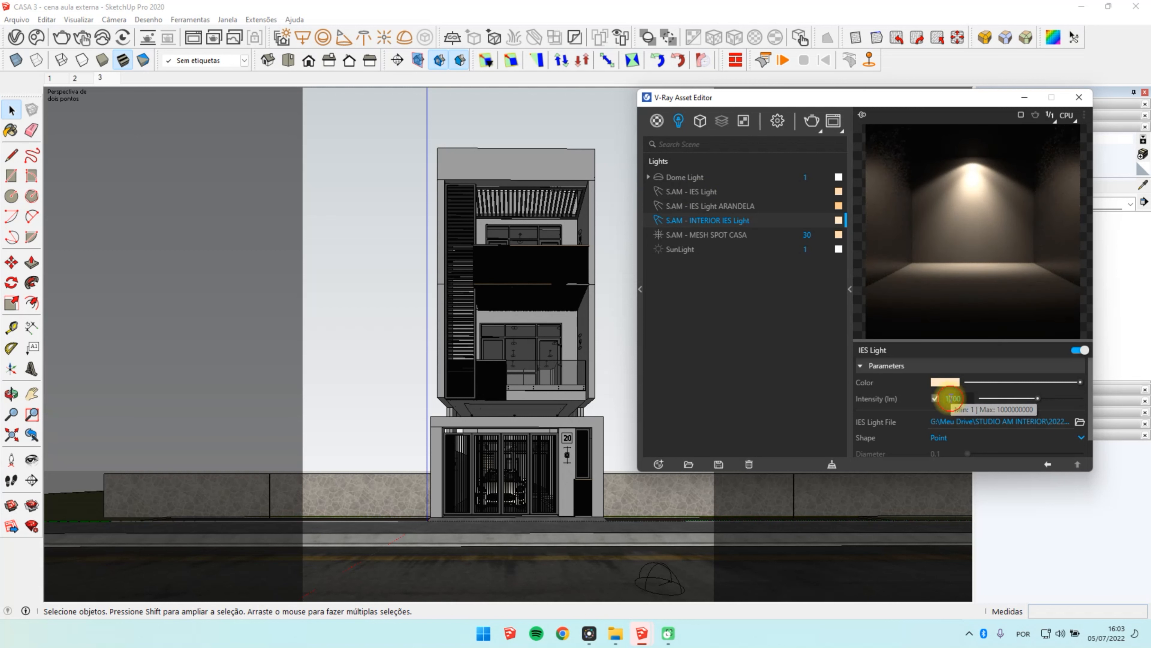
{"action": "left_click", "coordinate": [952, 398]}
{"action": "type", "text": "10000"}
{"action": "key", "text": "Return"}
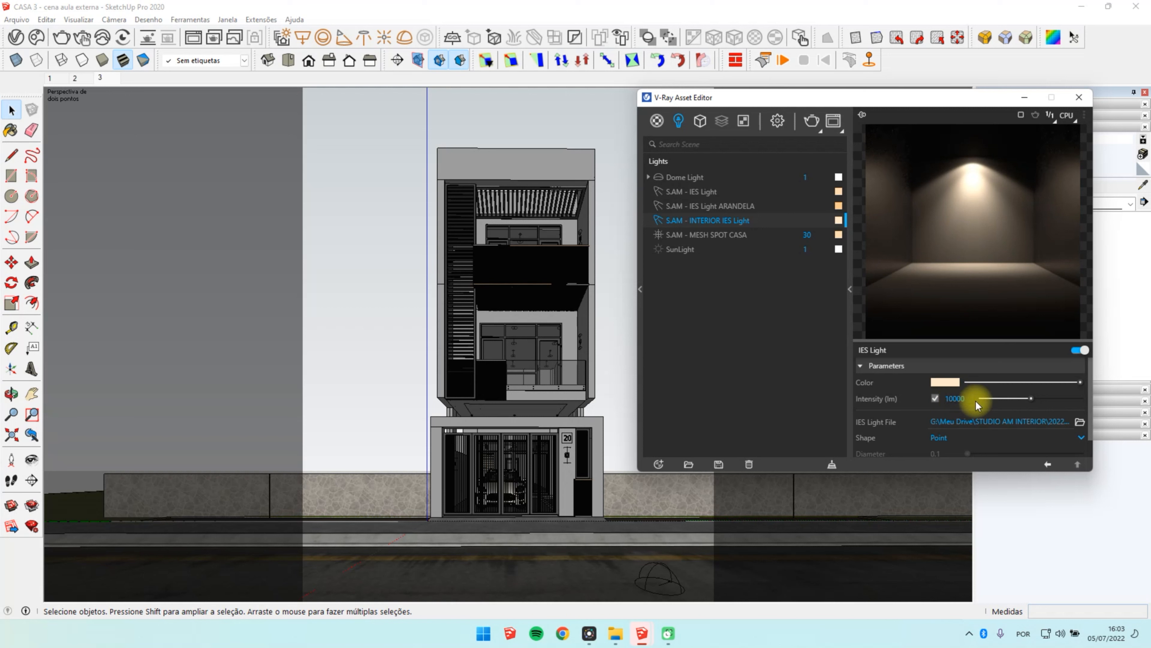
{"action": "left_click", "coordinate": [953, 438]}
{"action": "left_click", "coordinate": [960, 403]}
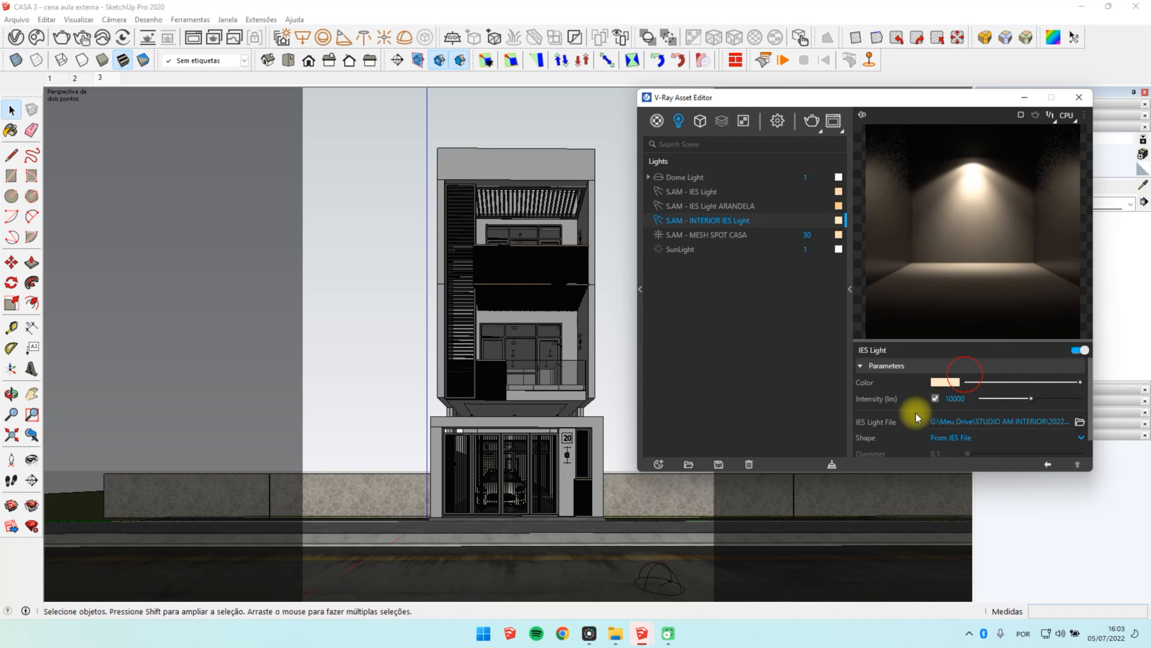
{"action": "scroll", "coordinate": [915, 413], "scroll_direction": "down", "scroll_amount": 1}
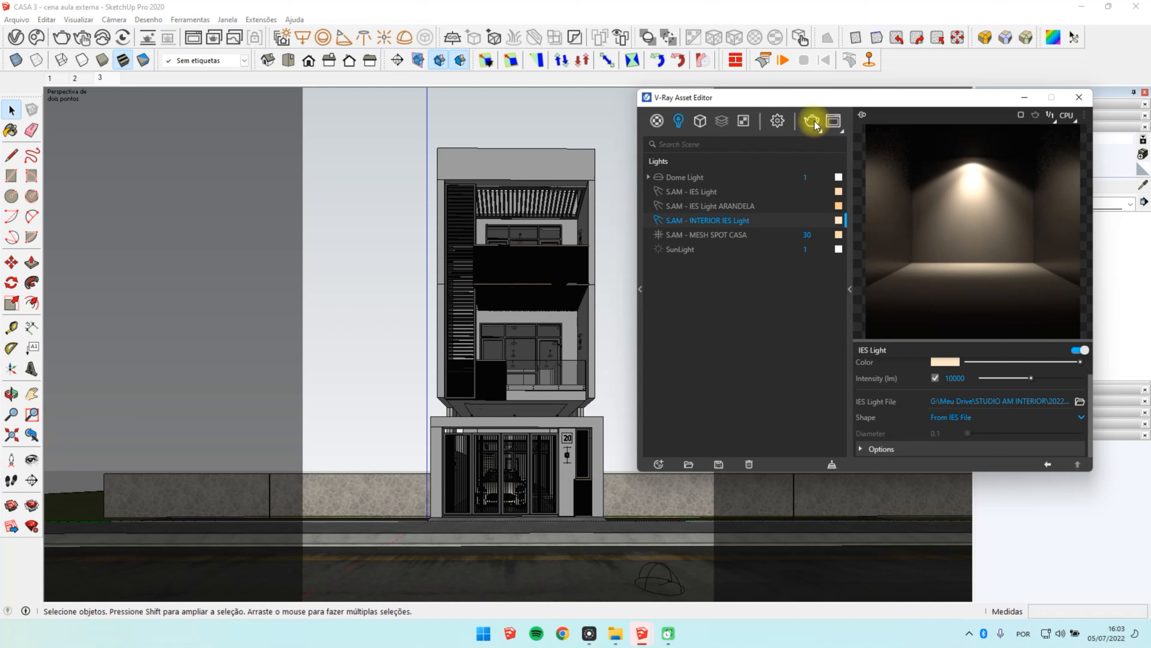
Step: Bring up the V-Ray frame buffer and start a new render of the house front
{"action": "left_click", "coordinate": [777, 120]}
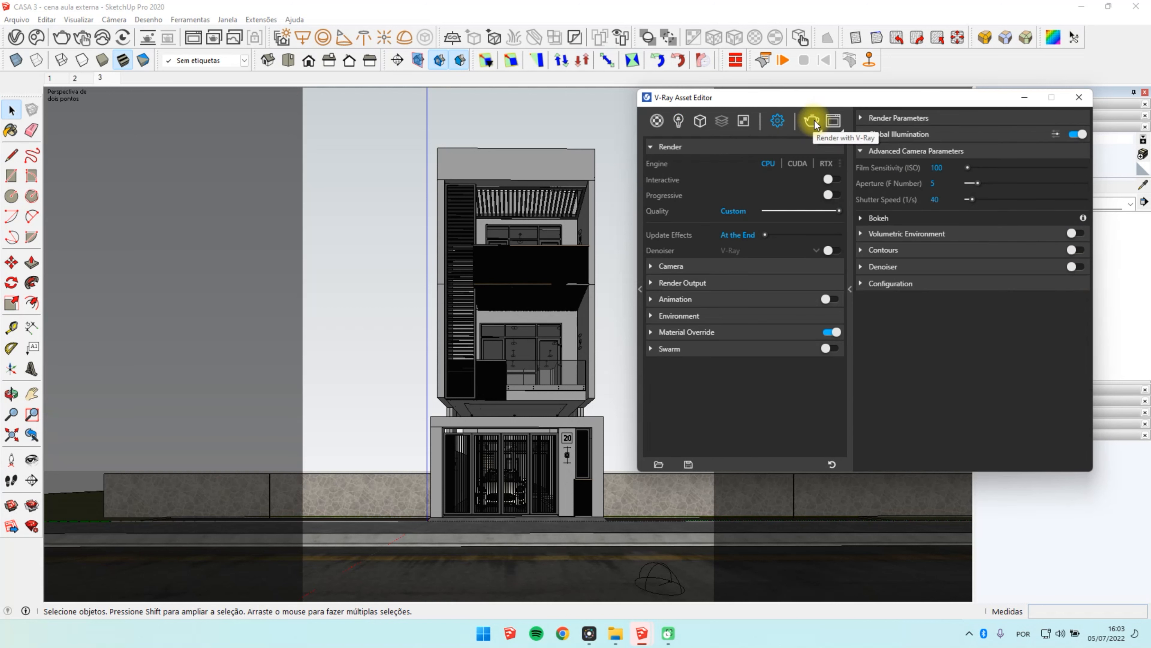
{"action": "left_click", "coordinate": [490, 507]}
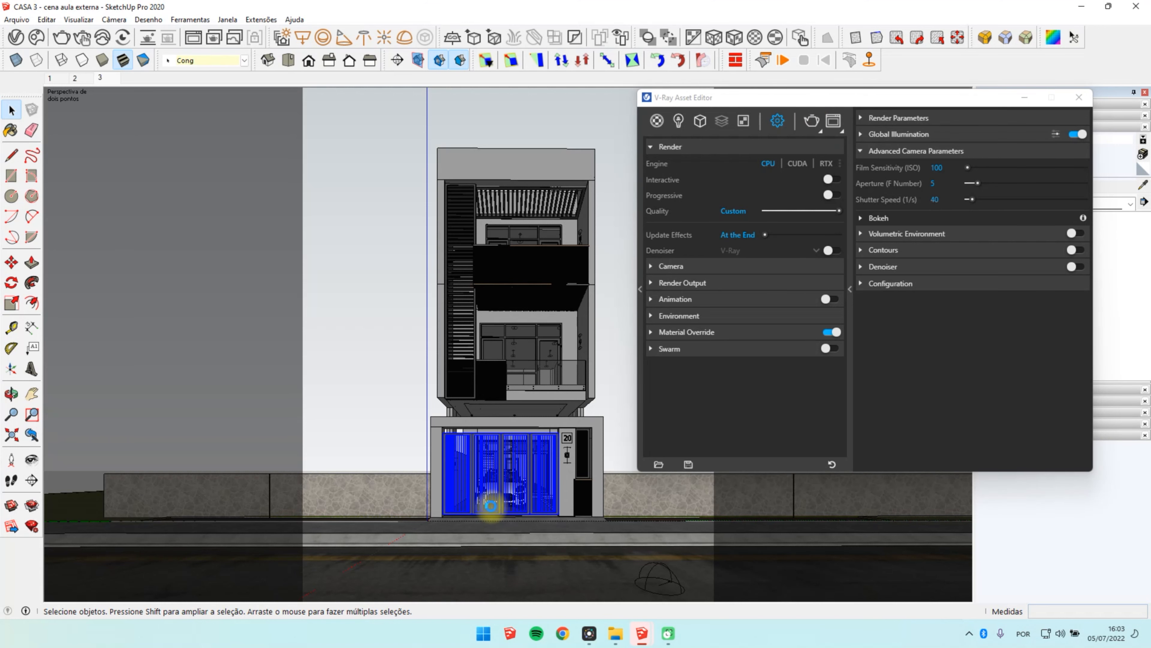
{"action": "left_click", "coordinate": [832, 122]}
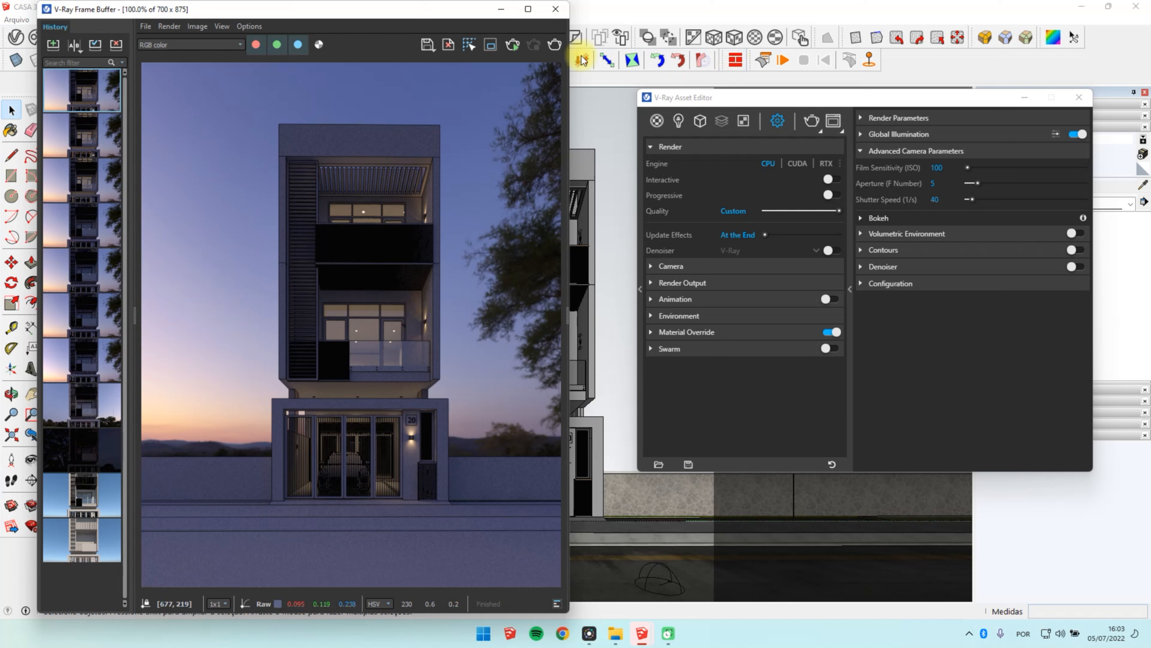
{"action": "left_click", "coordinate": [556, 45]}
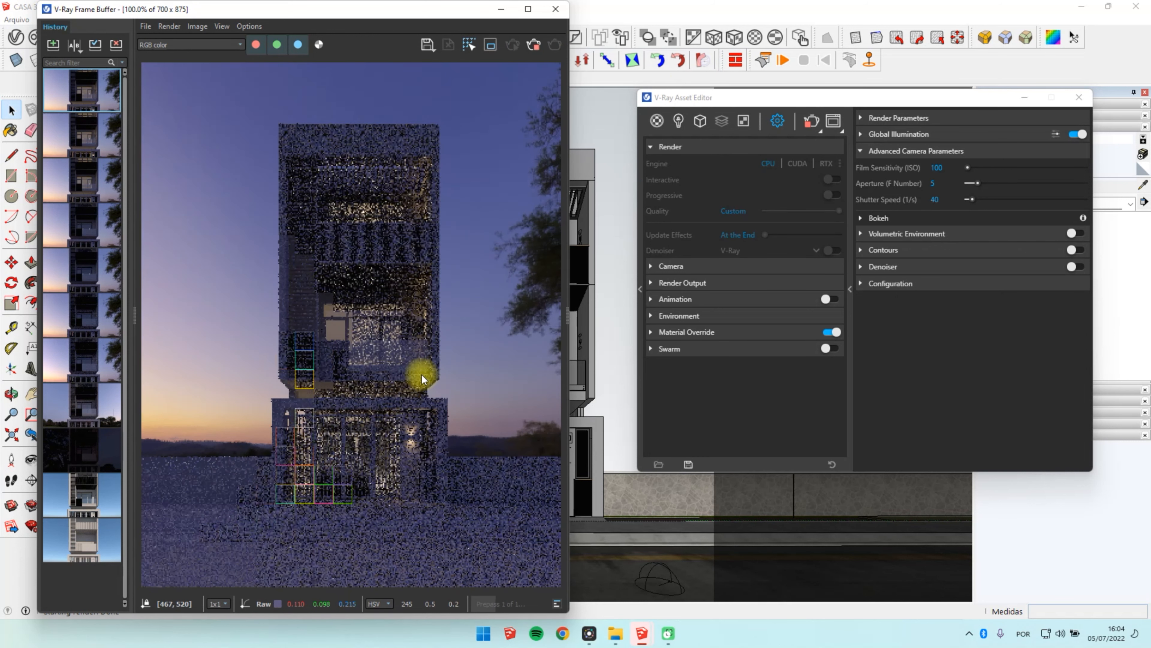
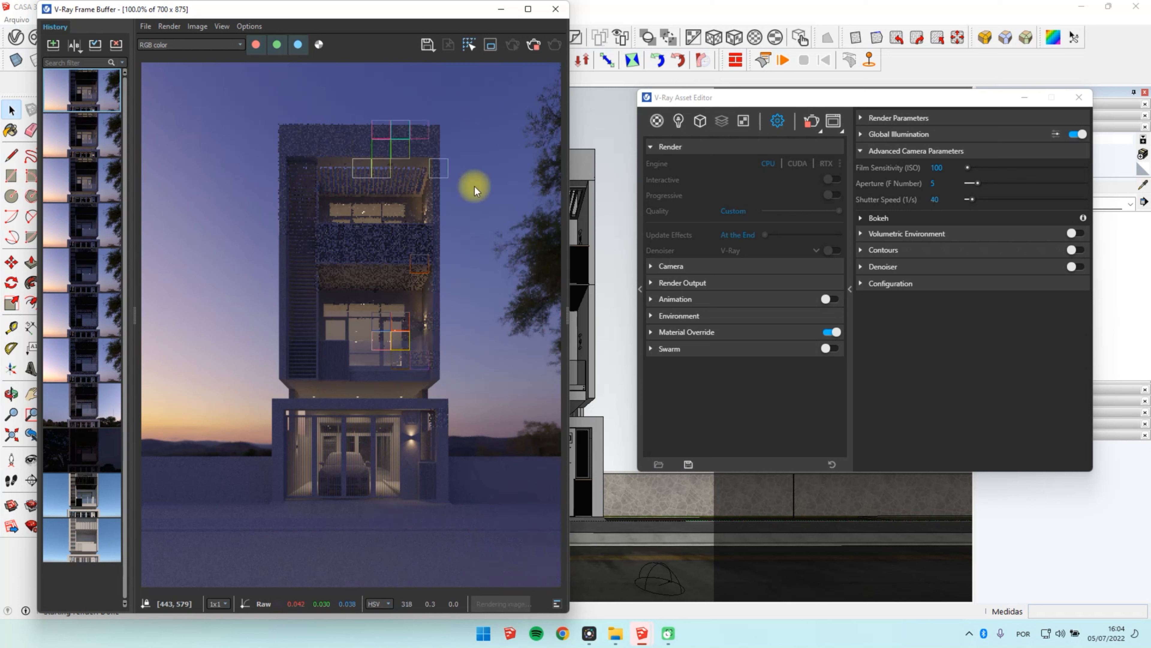
Step: Frame the house's ground floor as the render region and set S.AM - INTERIOR IES Light's intensity to 100000 lm
{"action": "left_click", "coordinate": [493, 51]}
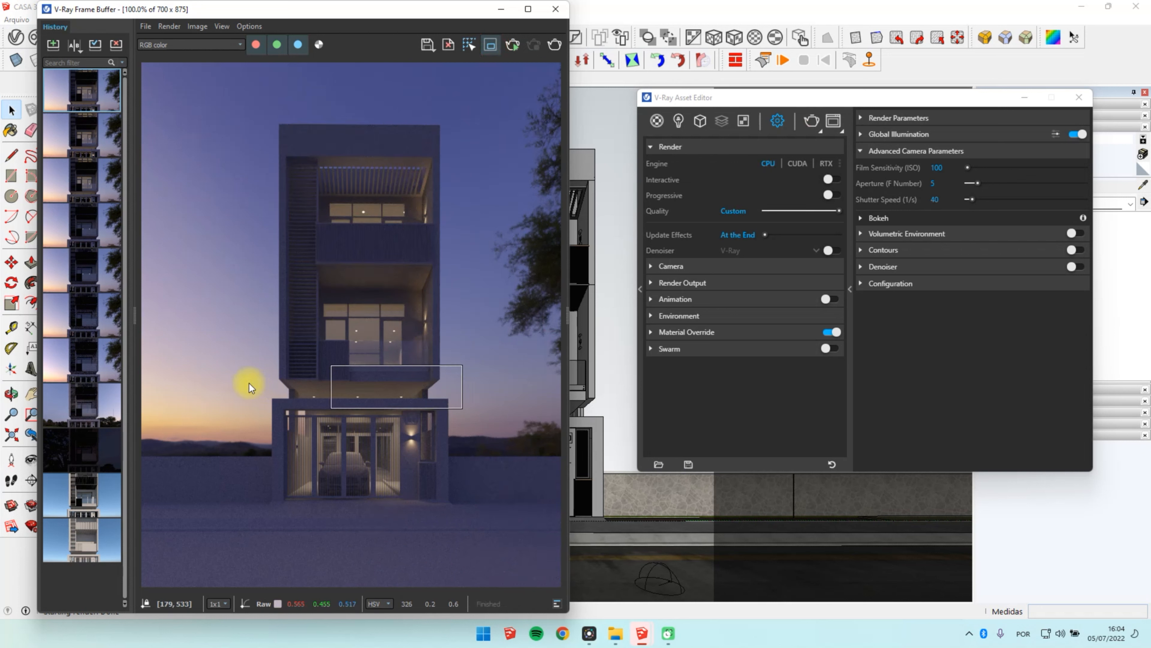
{"action": "left_click_drag", "start_coordinate": [158, 353], "coordinate": [539, 528]}
{"action": "left_click", "coordinate": [678, 120]}
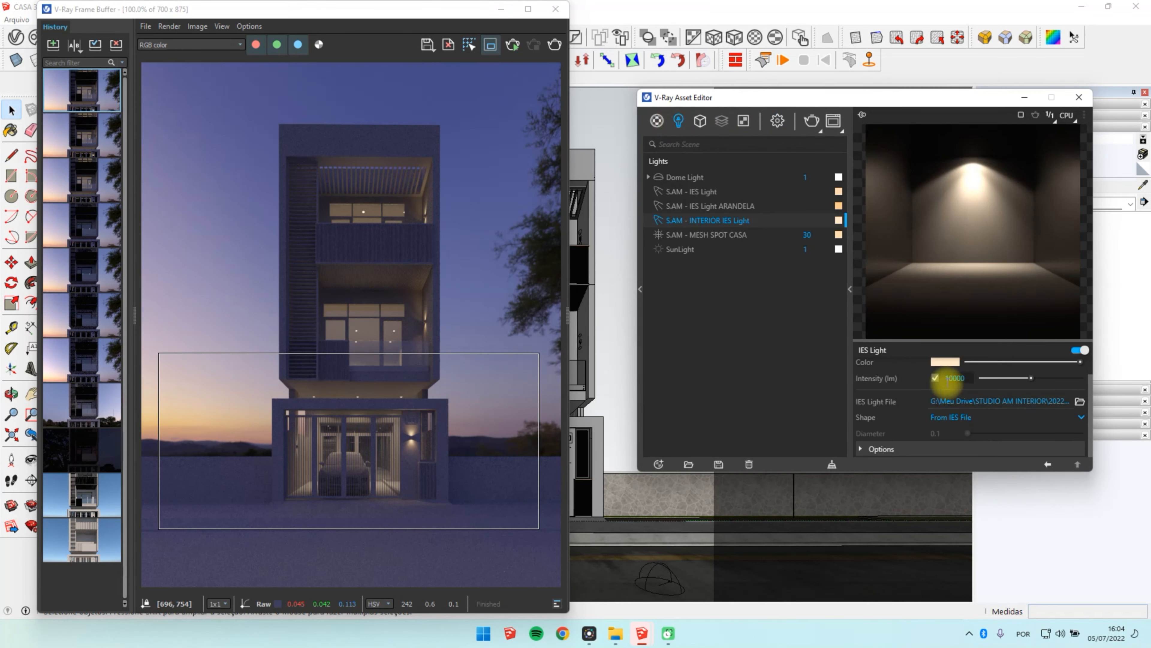
{"action": "left_click_drag", "start_coordinate": [950, 377], "coordinate": [944, 375]}
{"action": "type", "text": "10"}
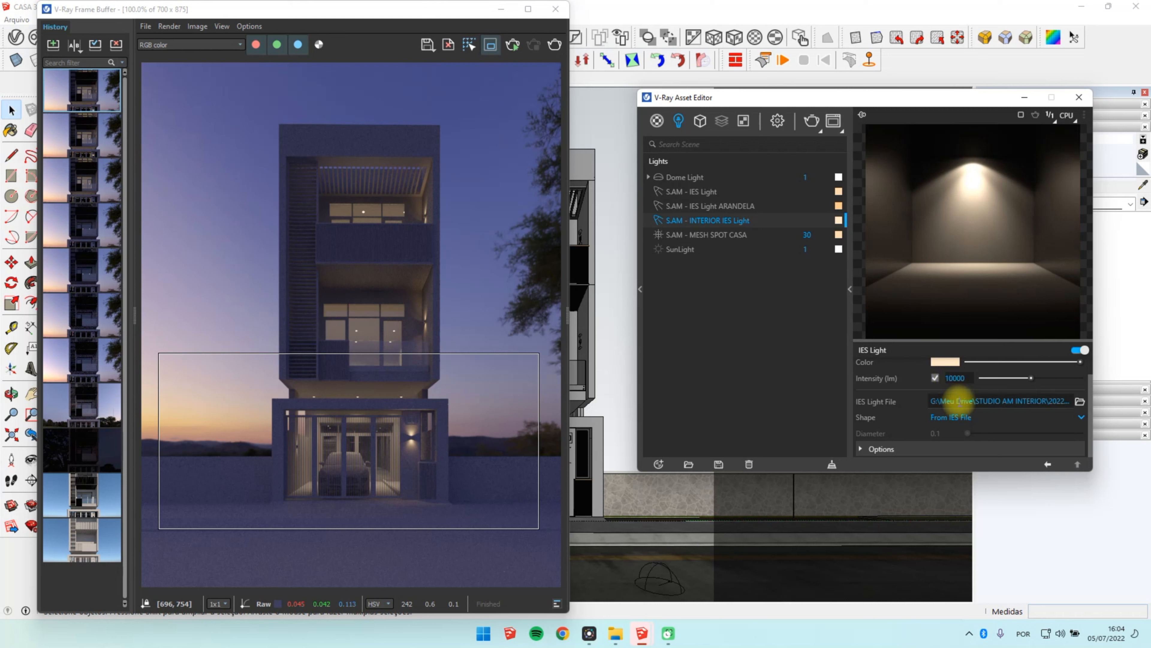
{"action": "key", "text": "Return"}
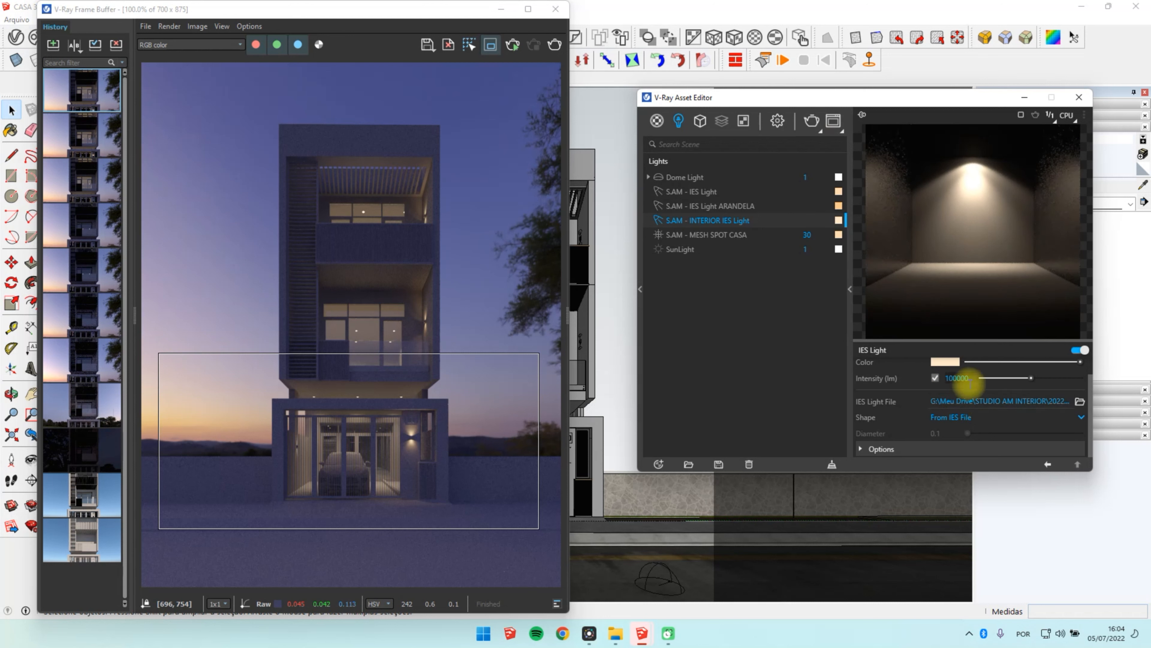
Step: Check the intensities of S.AM - IES Light ARANDELA and S.AM - IES Light against the interior IES light
{"action": "left_click", "coordinate": [795, 207]}
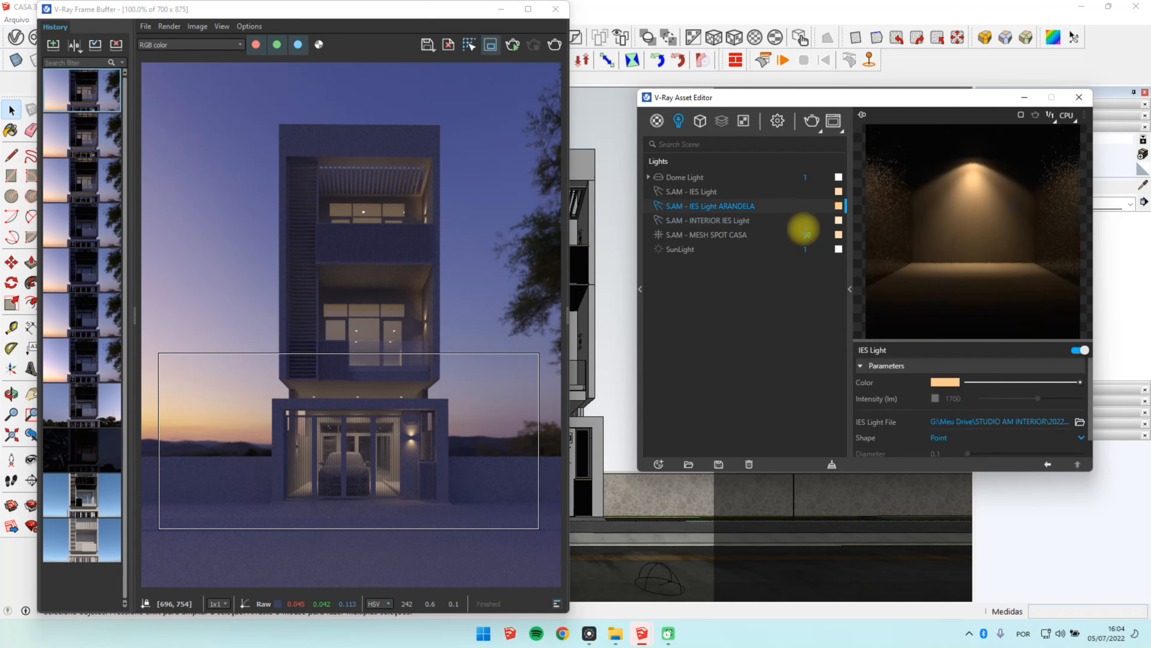
{"action": "left_click", "coordinate": [782, 238]}
{"action": "left_click", "coordinate": [753, 206]}
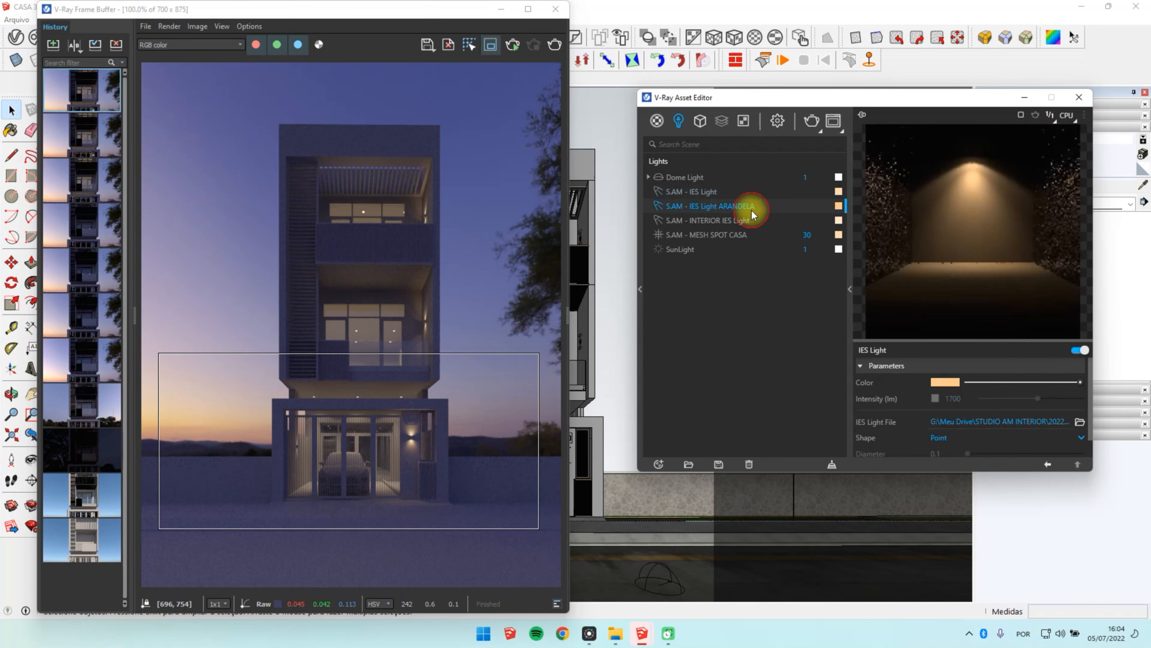
{"action": "left_click", "coordinate": [754, 222]}
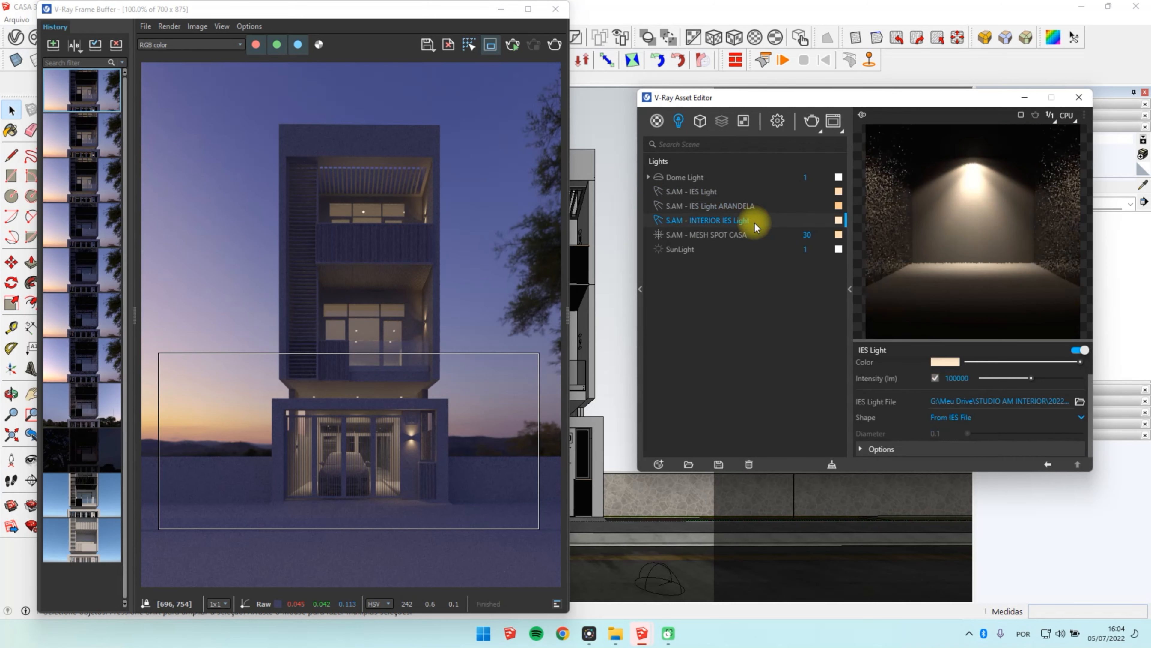
{"action": "left_click", "coordinate": [748, 190]}
{"action": "left_click", "coordinate": [952, 399]}
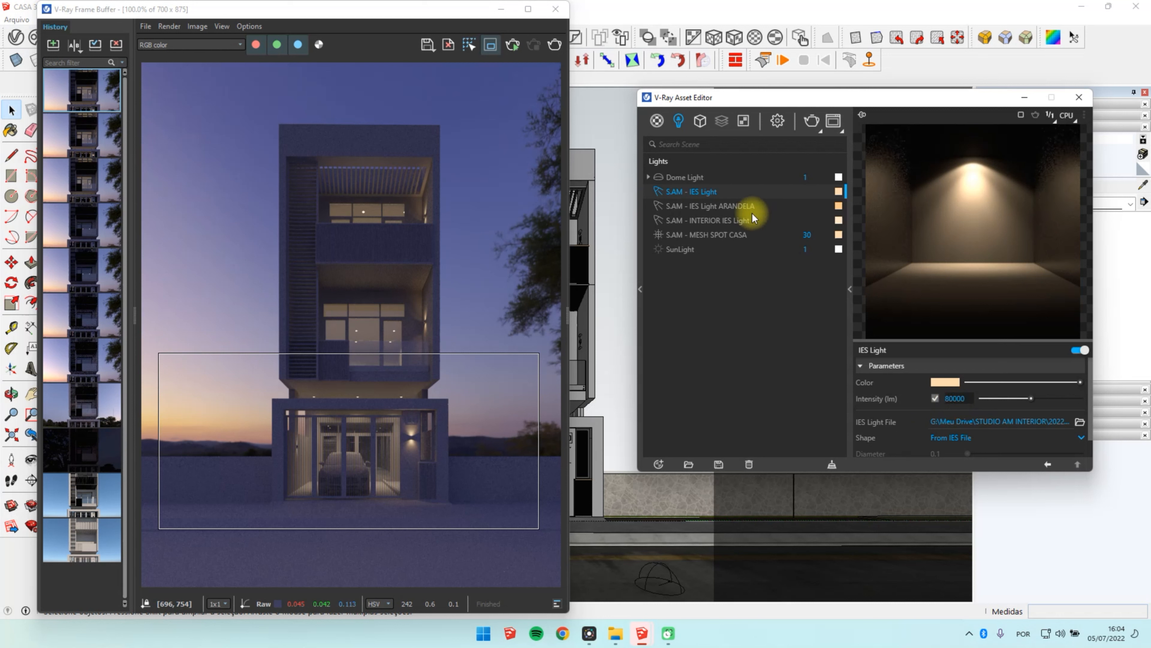
Step: Set S.AM - INTERIOR IES Light's intensity to 20000 lm and turn off region rendering
{"action": "left_click", "coordinate": [743, 220]}
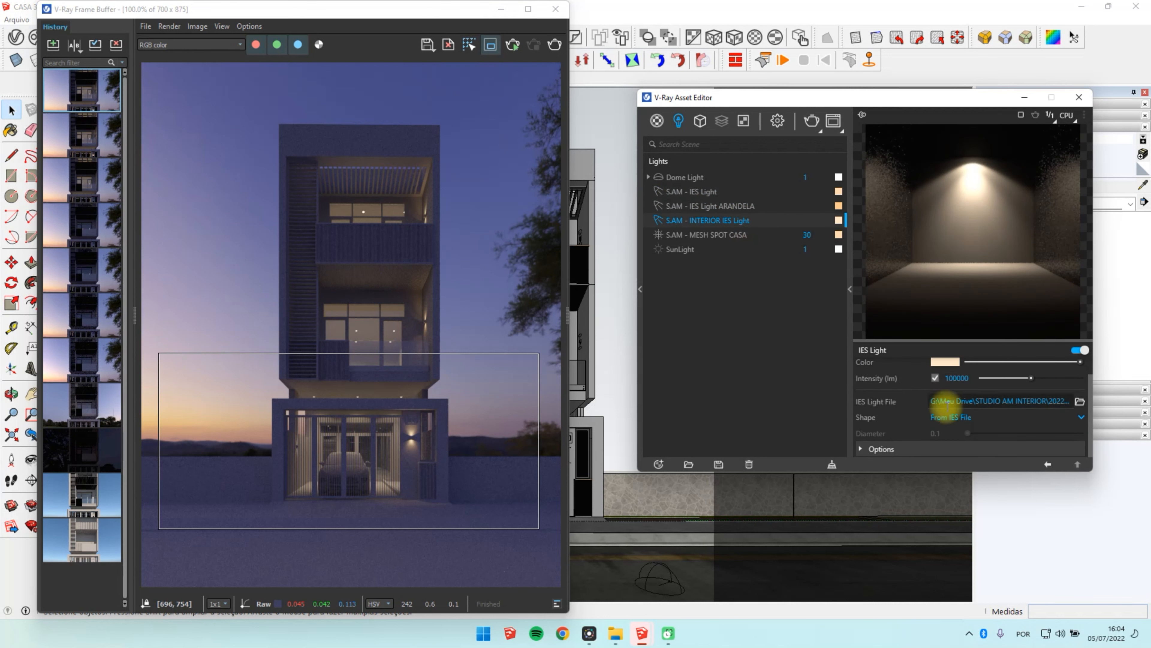
{"action": "left_click_drag", "start_coordinate": [954, 380], "coordinate": [928, 380]}
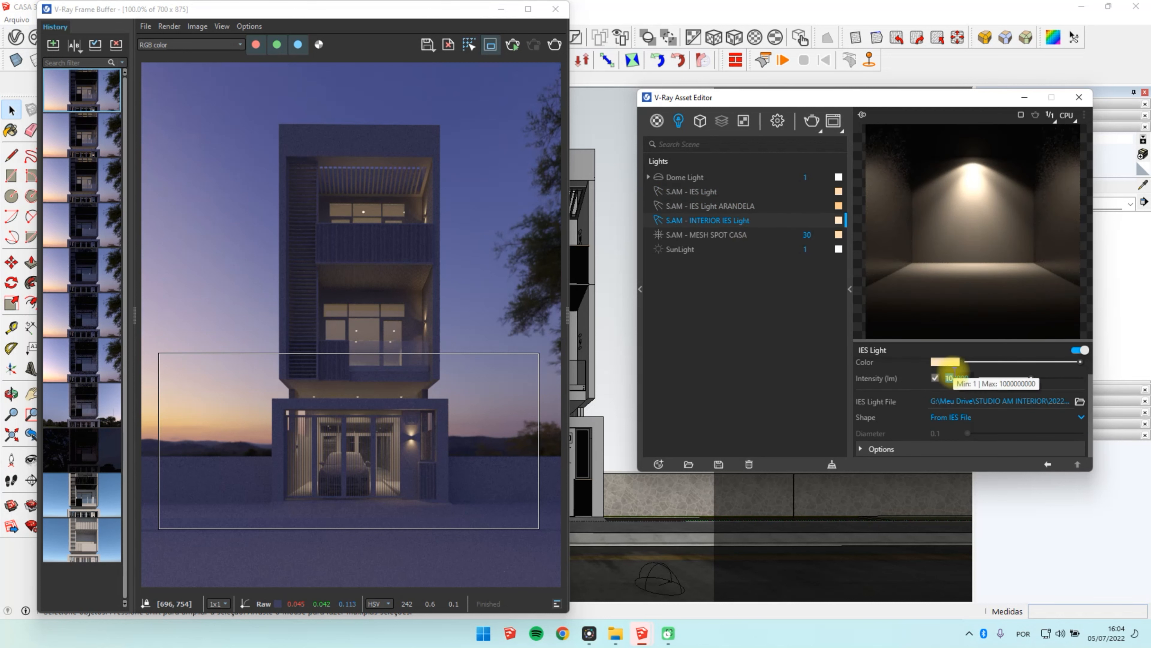
{"action": "type", "text": "2"}
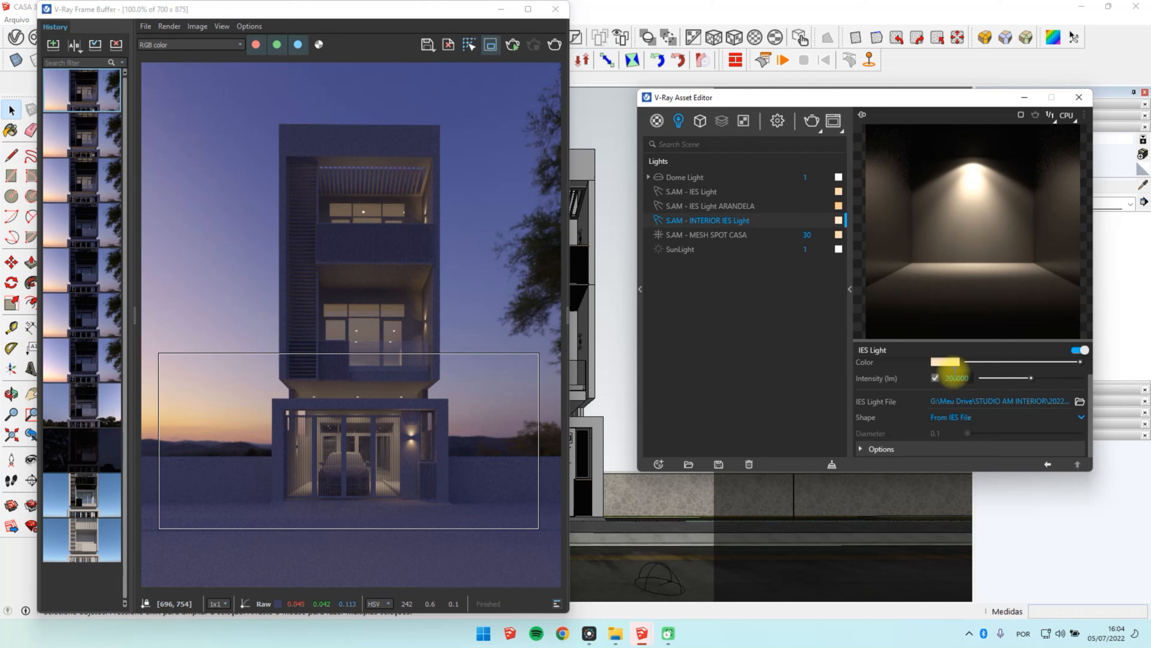
{"action": "key", "text": "Return"}
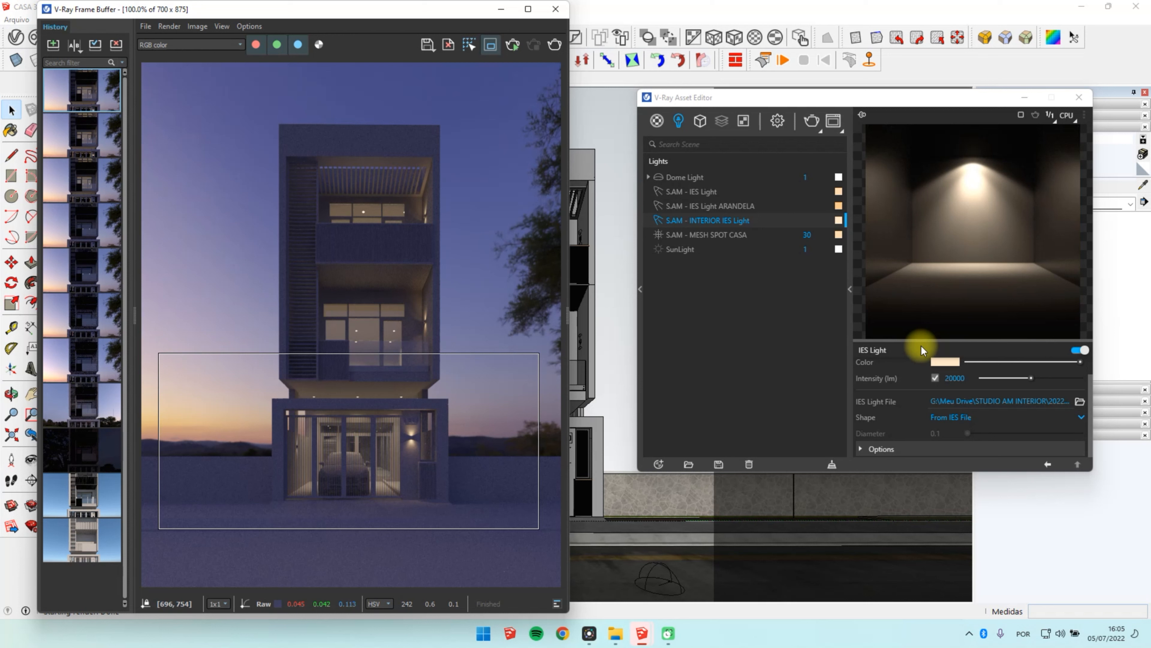
{"action": "left_click", "coordinate": [490, 45]}
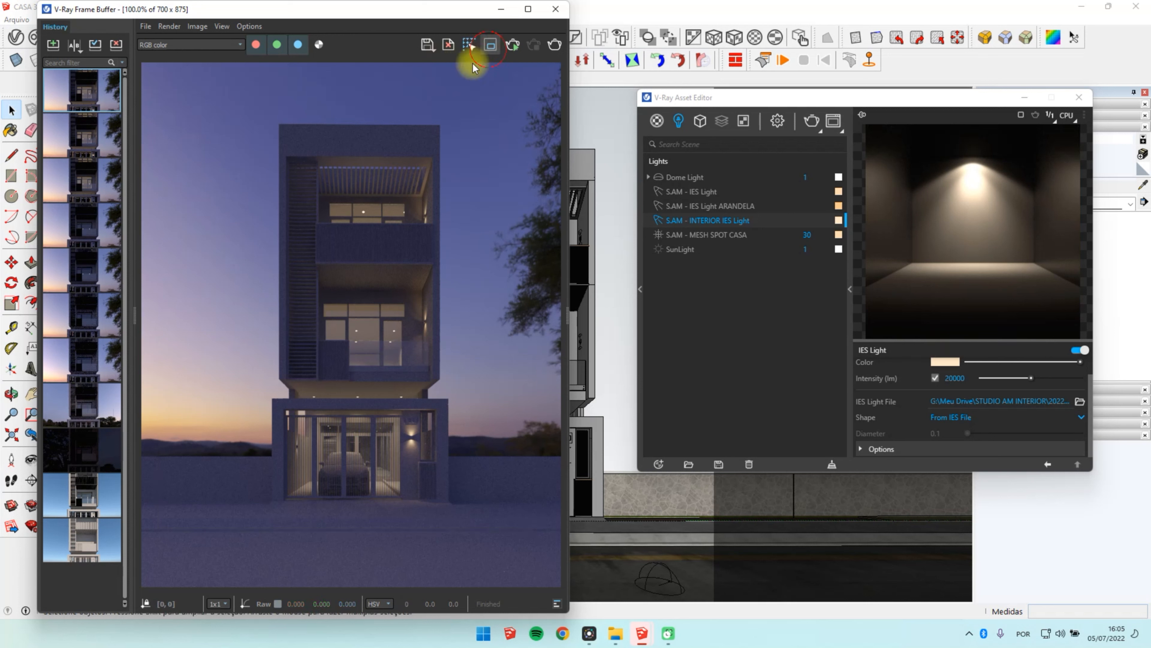
Step: Save the current render to the history and A/B compare it with the previous saved render across the whole frame
{"action": "left_click", "coordinate": [54, 45]}
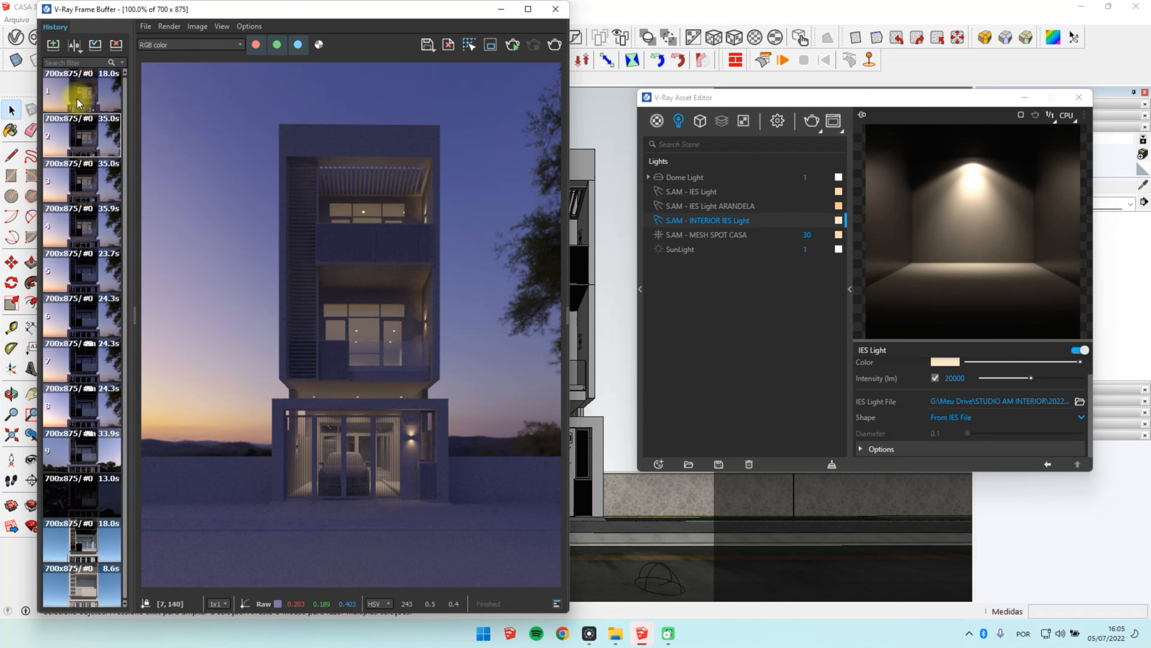
{"action": "left_click", "coordinate": [75, 44]}
{"action": "left_click", "coordinate": [100, 99]}
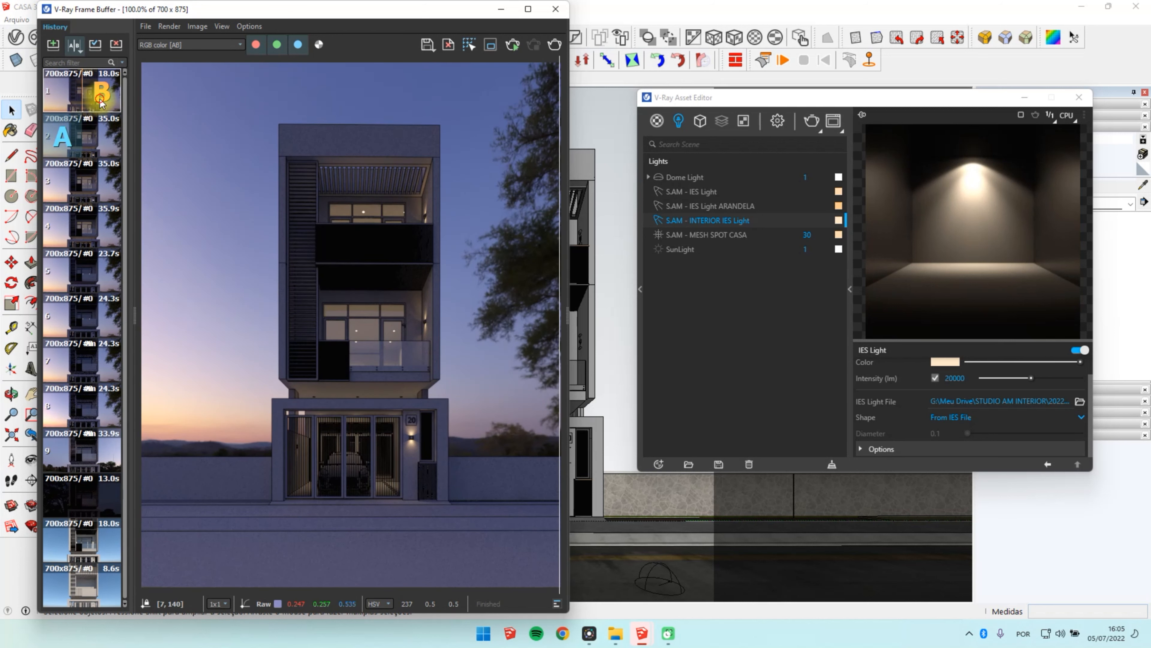
{"action": "left_click_drag", "start_coordinate": [557, 276], "coordinate": [142, 269]}
{"action": "left_click", "coordinate": [75, 44]}
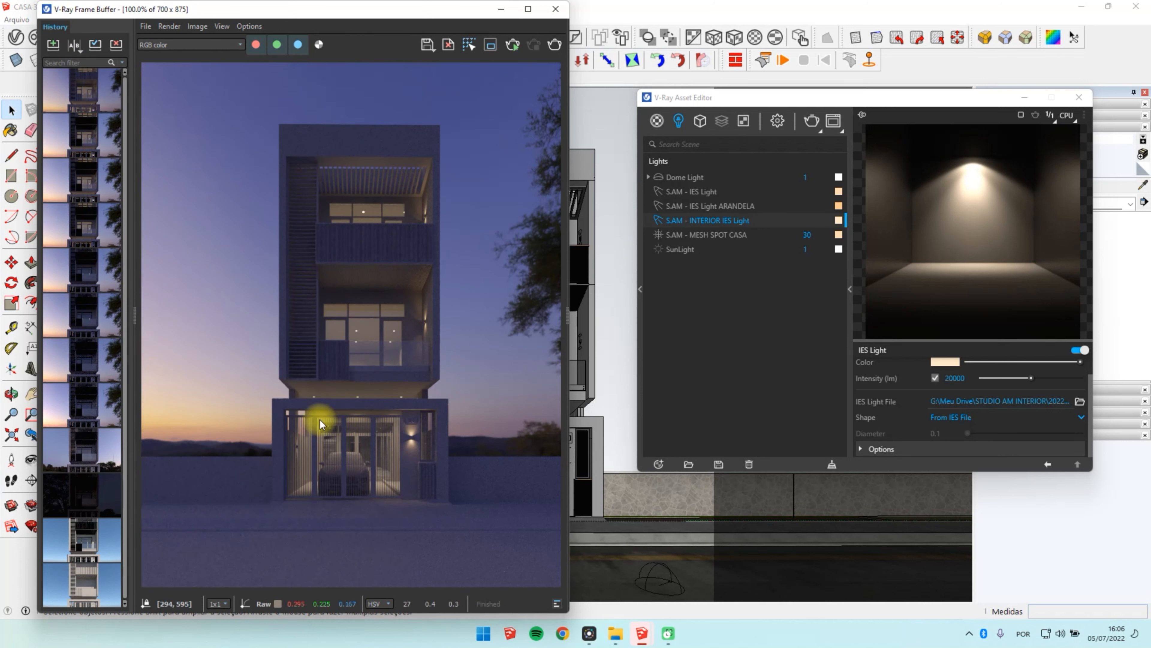
Step: Set the render camera's aperture to F 4 and its shutter speed to 30
{"action": "left_click", "coordinate": [777, 121]}
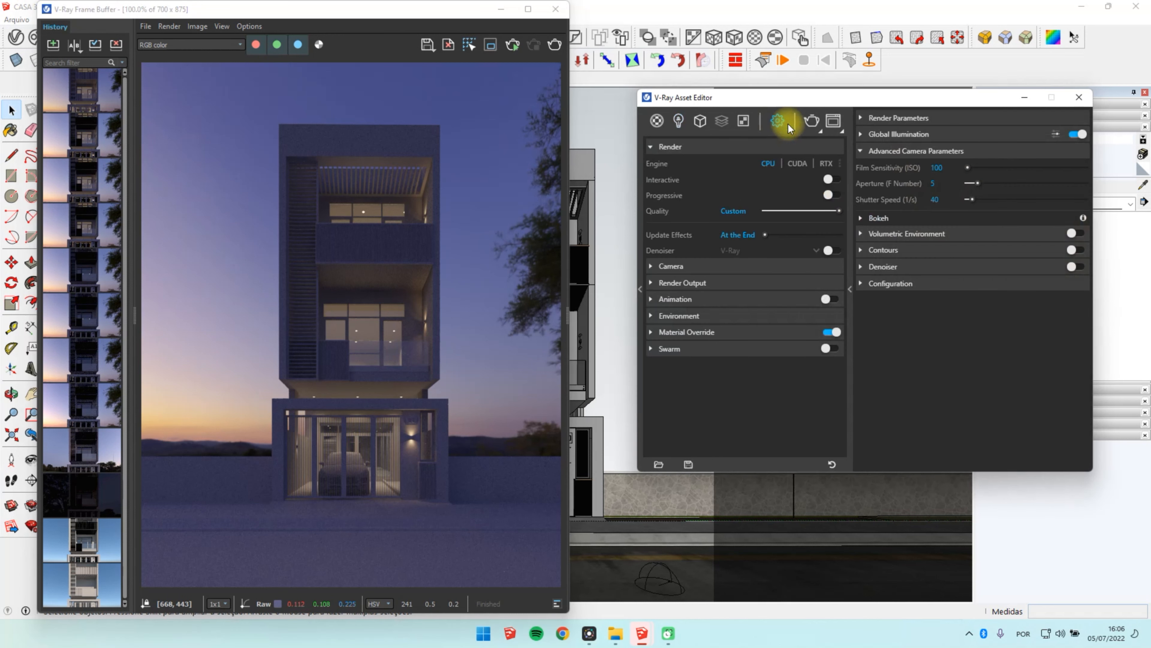
{"action": "left_click", "coordinate": [938, 199]}
{"action": "left_click", "coordinate": [934, 183]}
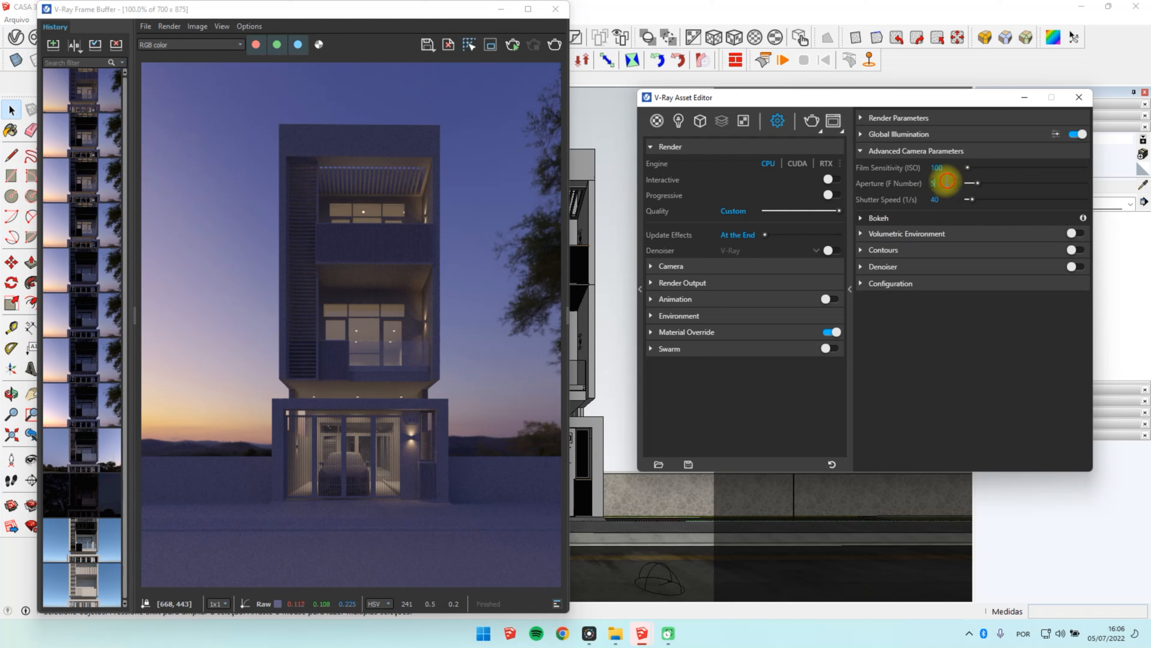
{"action": "type", "text": "4"}
{"action": "key", "text": "Return"}
{"action": "left_click", "coordinate": [949, 199]}
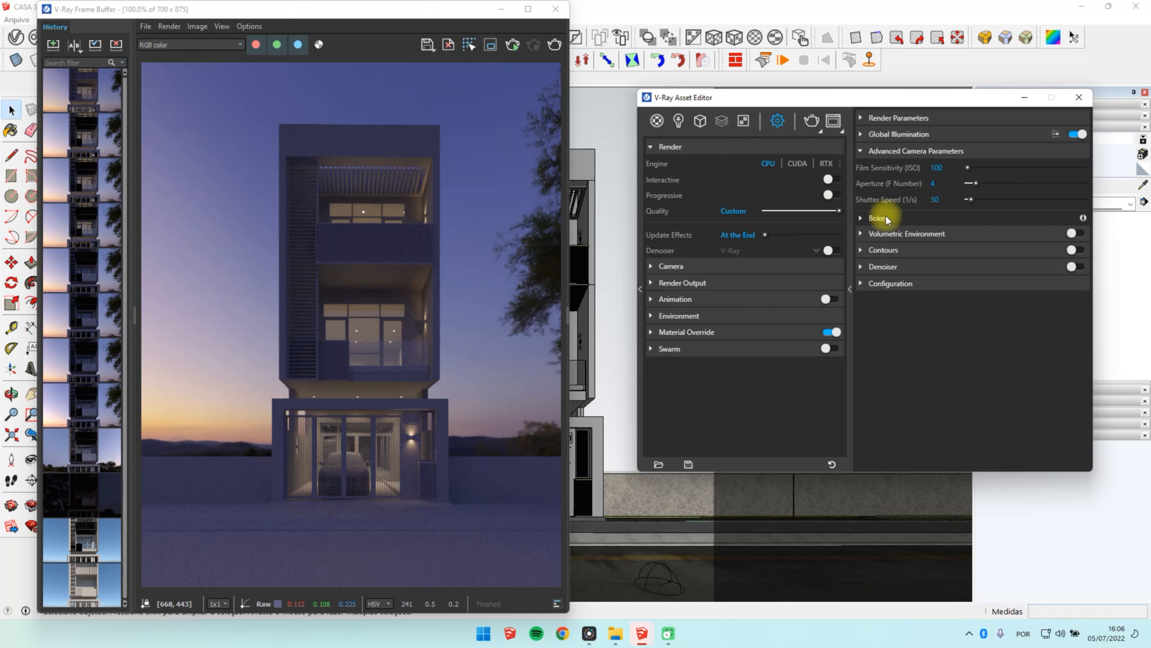
Step: Set the hue to 8 and the saturation to 0.33 in the Dome Light's HDR colour correction
{"action": "left_click", "coordinate": [667, 576]}
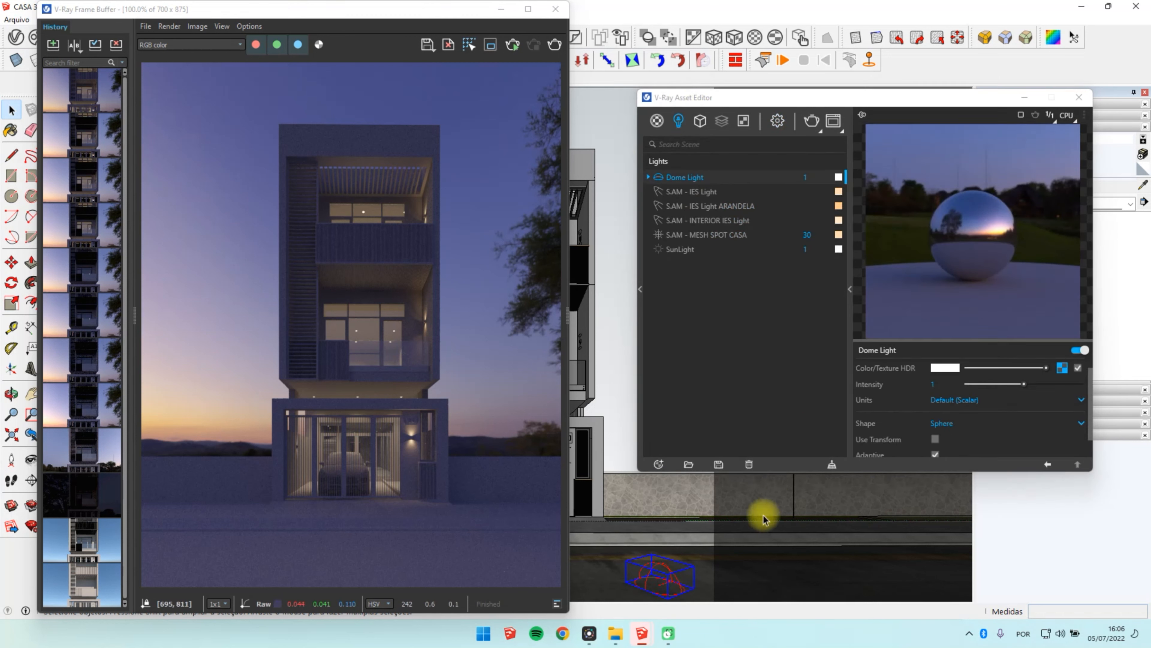
{"action": "left_click", "coordinate": [1062, 368]}
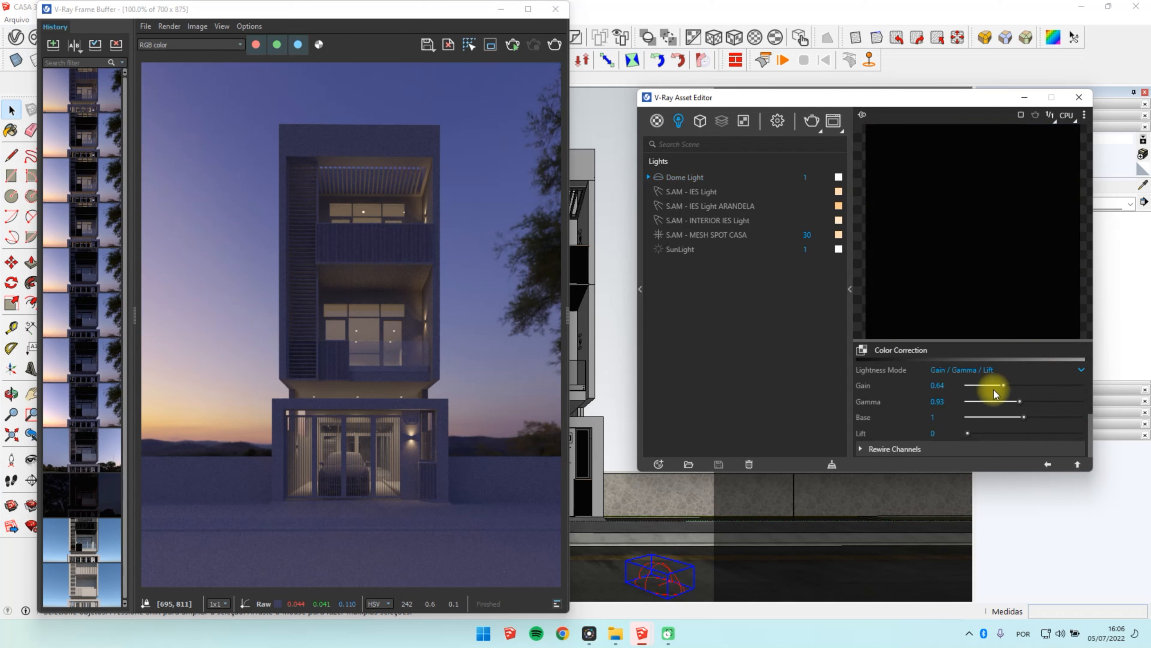
{"action": "scroll", "coordinate": [1022, 399], "scroll_direction": "up", "scroll_amount": 2}
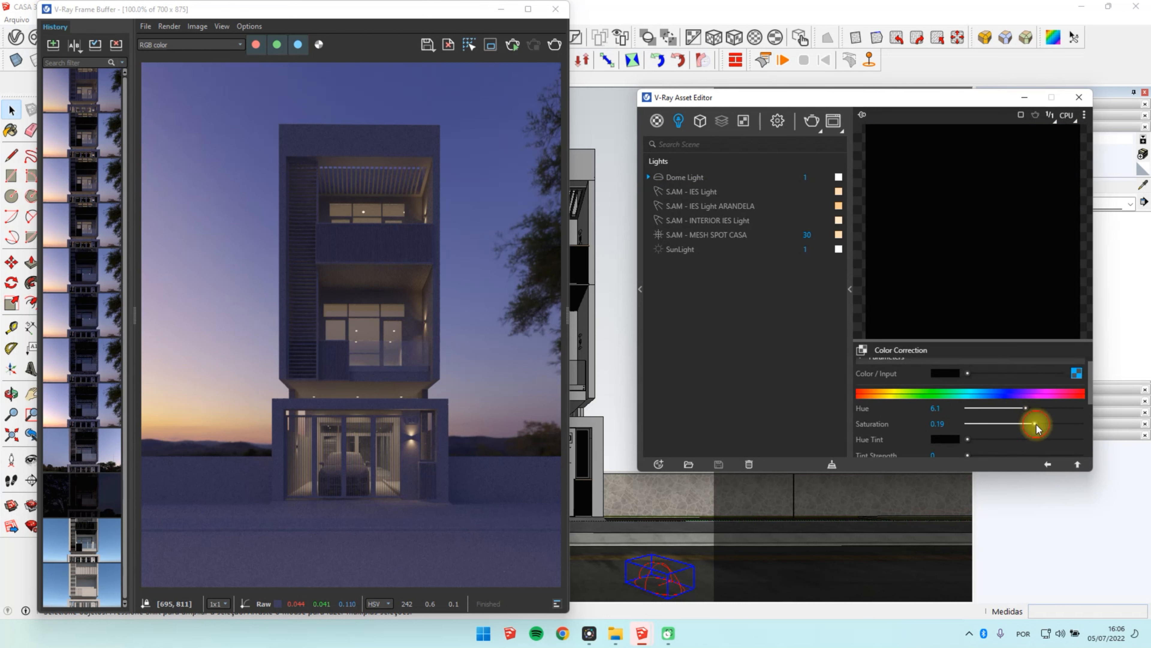
{"action": "left_click", "coordinate": [1077, 372]}
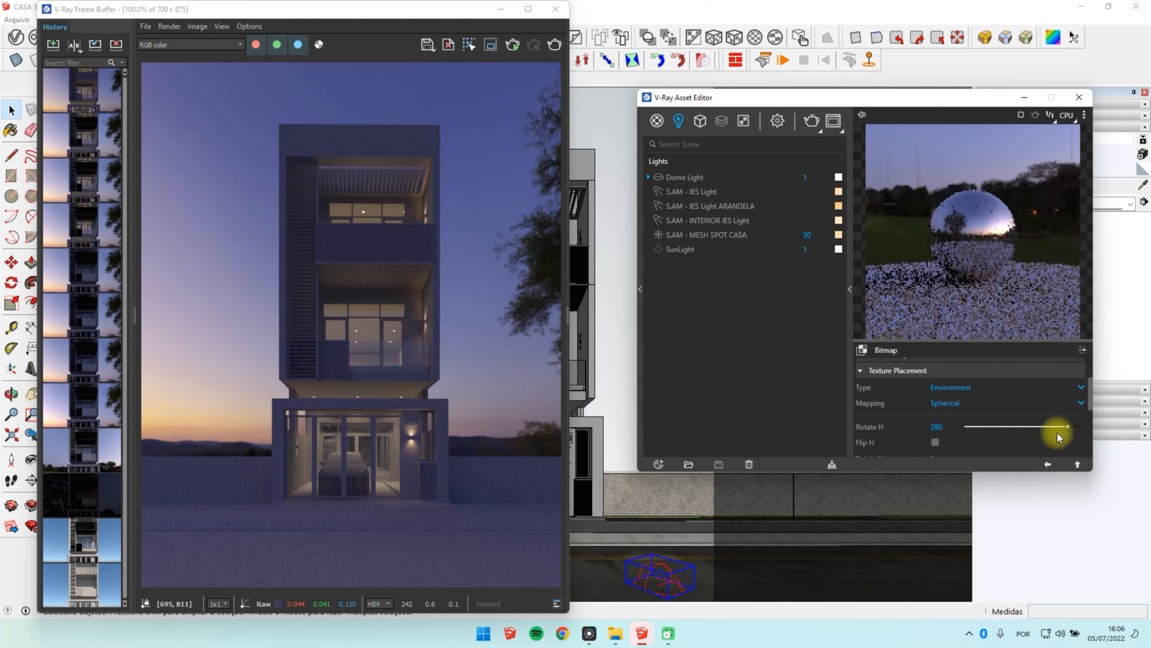
{"action": "left_click", "coordinate": [1048, 464]}
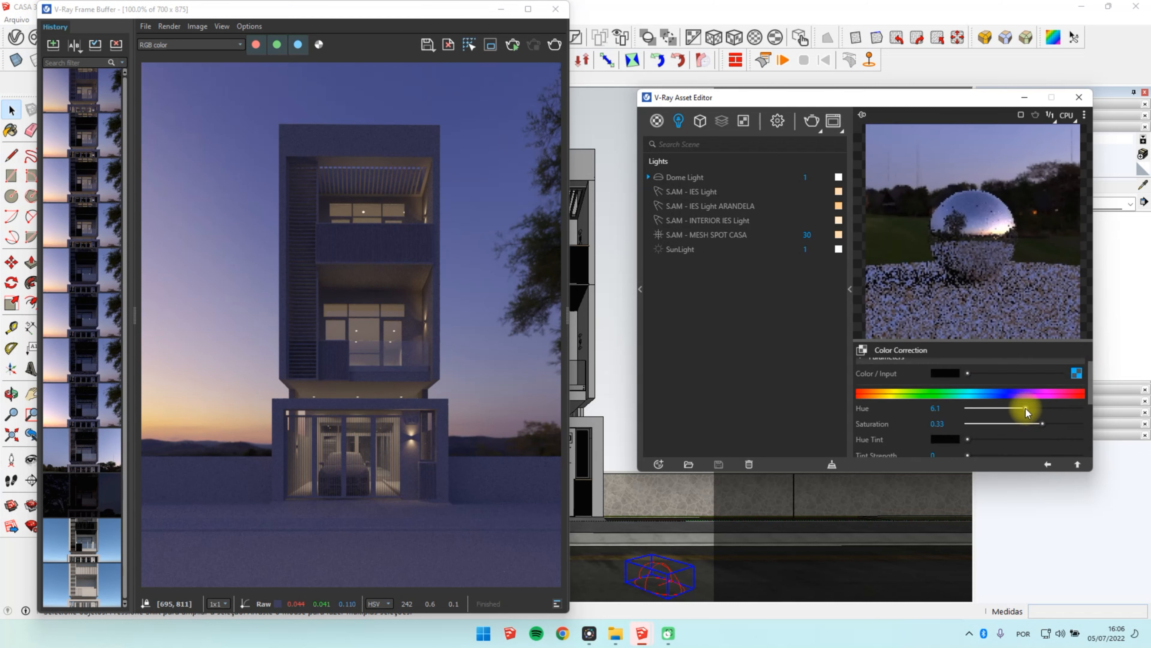
{"action": "left_click", "coordinate": [1073, 375]}
{"action": "left_click", "coordinate": [1046, 464]}
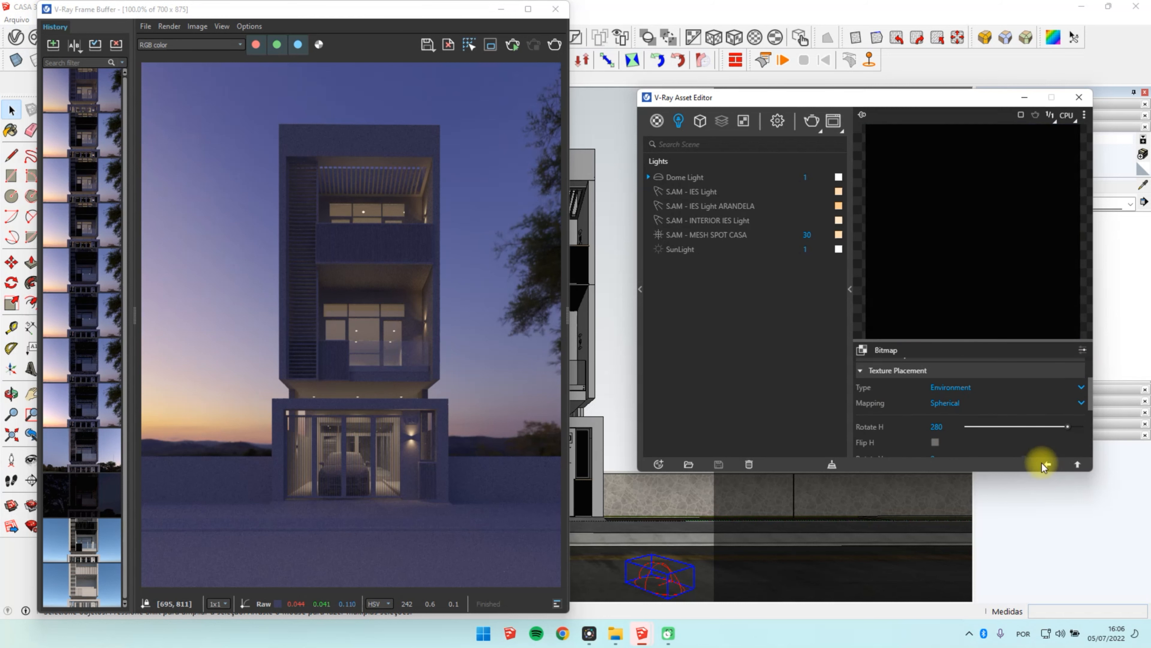
{"action": "left_click", "coordinate": [1047, 463]}
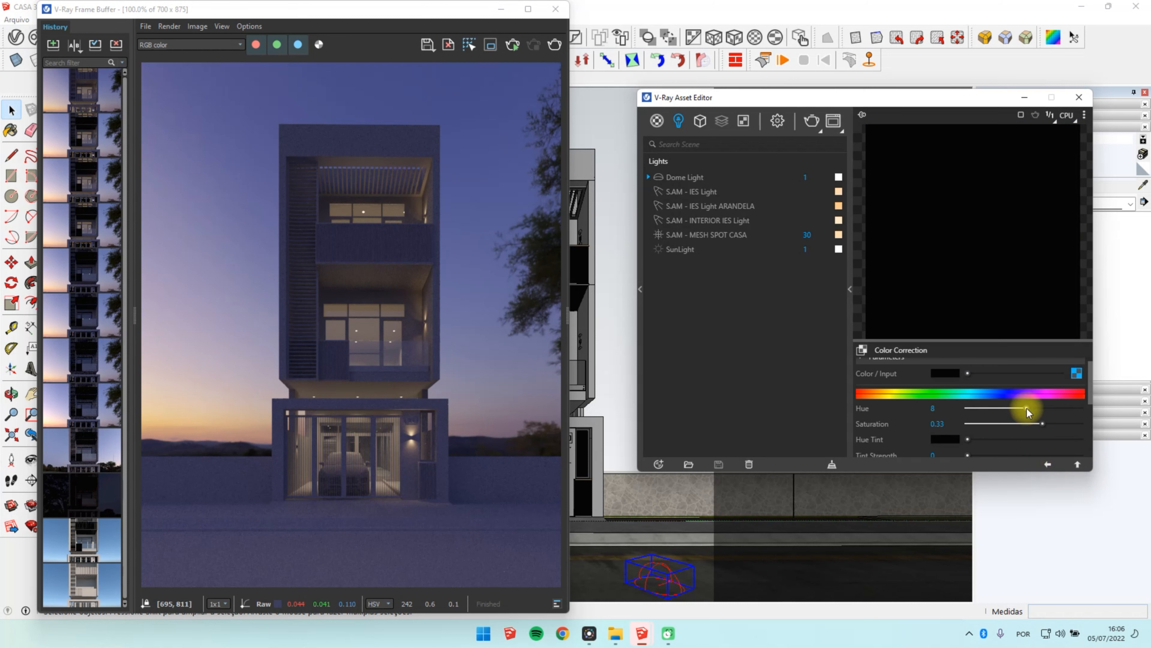
Step: Lower the HDR colour correction's gain to 0.58 and gamma to 0.85, and start a new render of the front
{"action": "scroll", "coordinate": [1010, 439], "scroll_direction": "down", "scroll_amount": 1}
{"action": "scroll", "coordinate": [1010, 439], "scroll_direction": "down", "scroll_amount": 5}
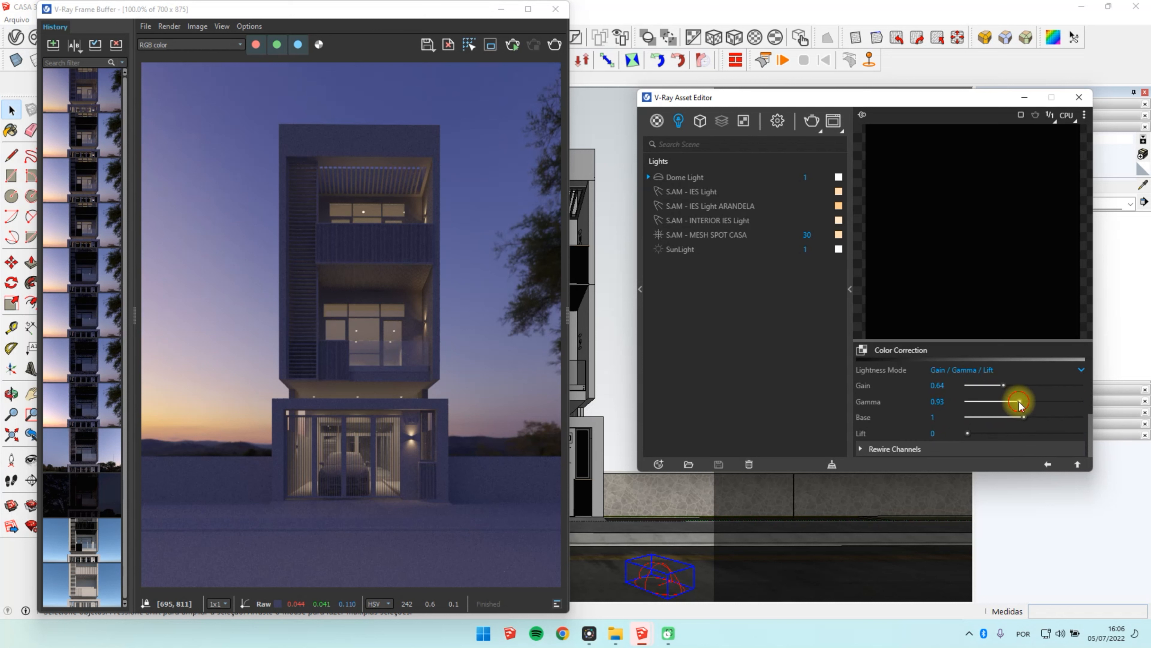
{"action": "left_click_drag", "start_coordinate": [1001, 385], "coordinate": [1000, 385]}
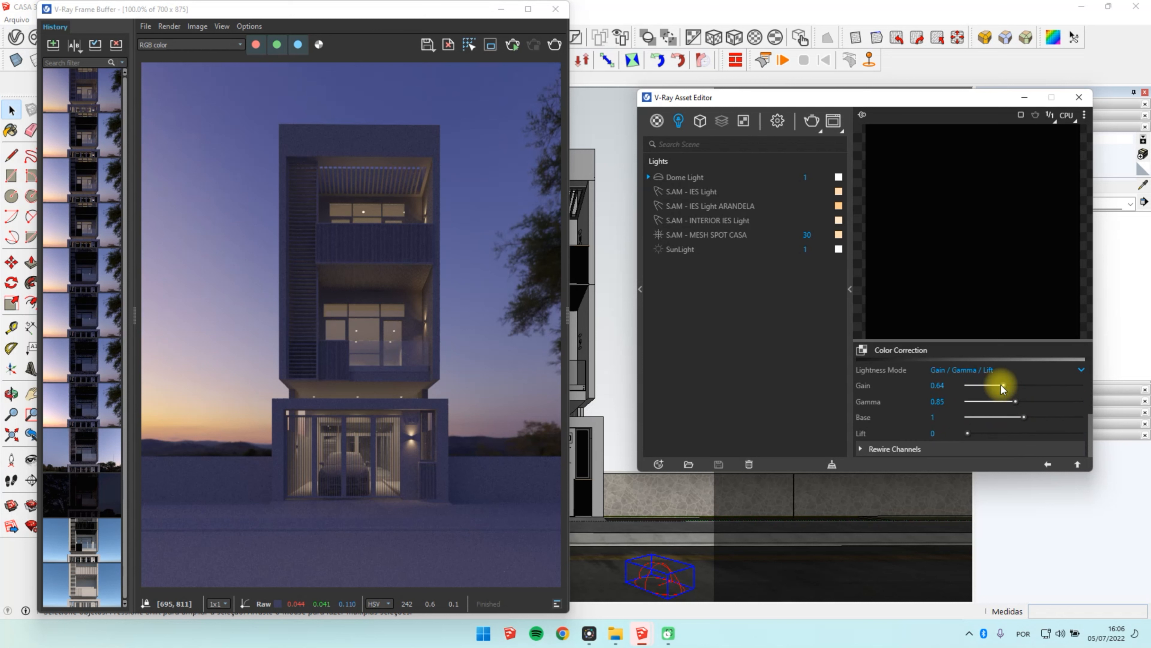
{"action": "left_click", "coordinate": [813, 120]}
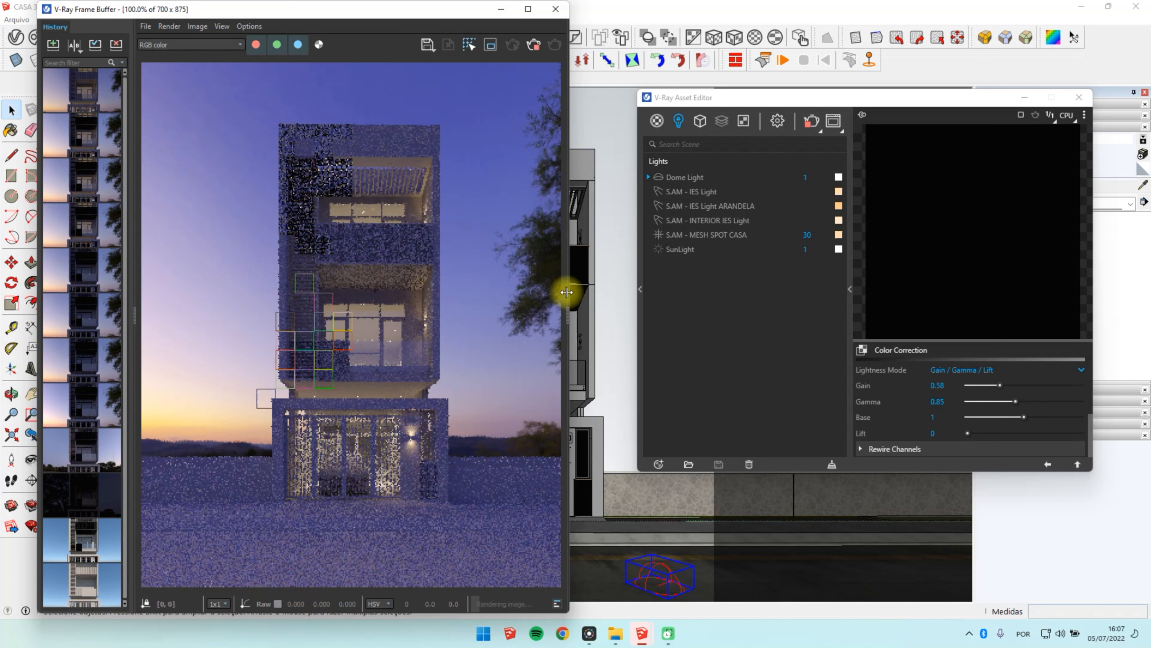
Step: Add a Color Balance correction layer to the render and set Cyan - Red to -0.010 and Magenta - Green to 0.014
{"action": "left_click", "coordinate": [566, 313]}
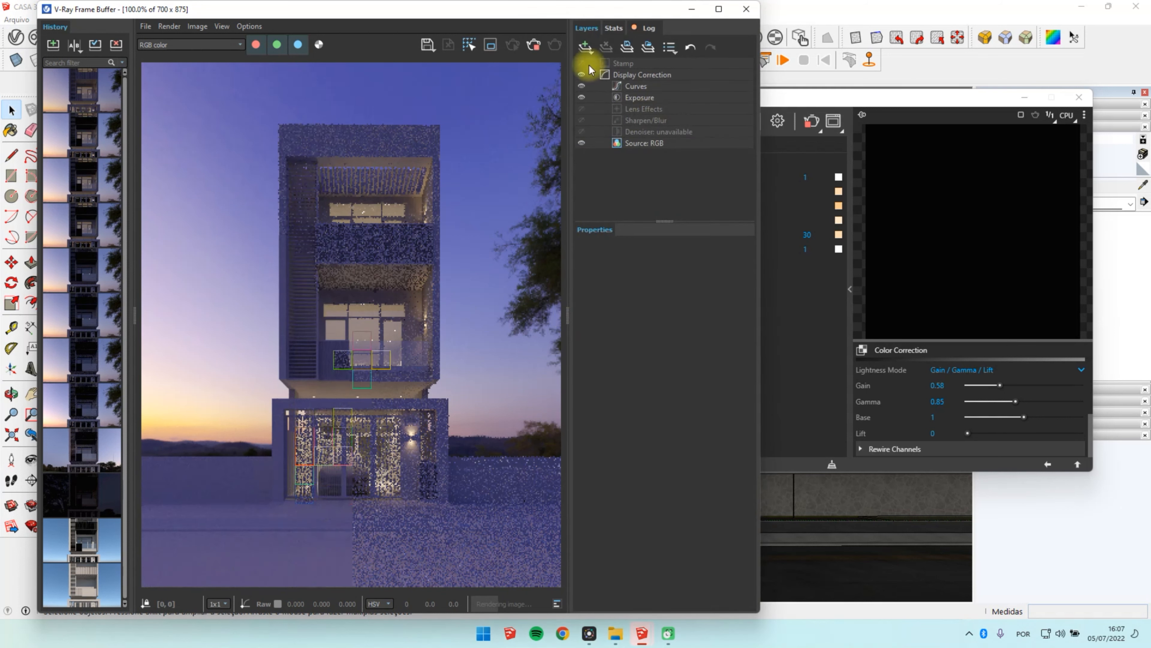
{"action": "left_click", "coordinate": [592, 47]}
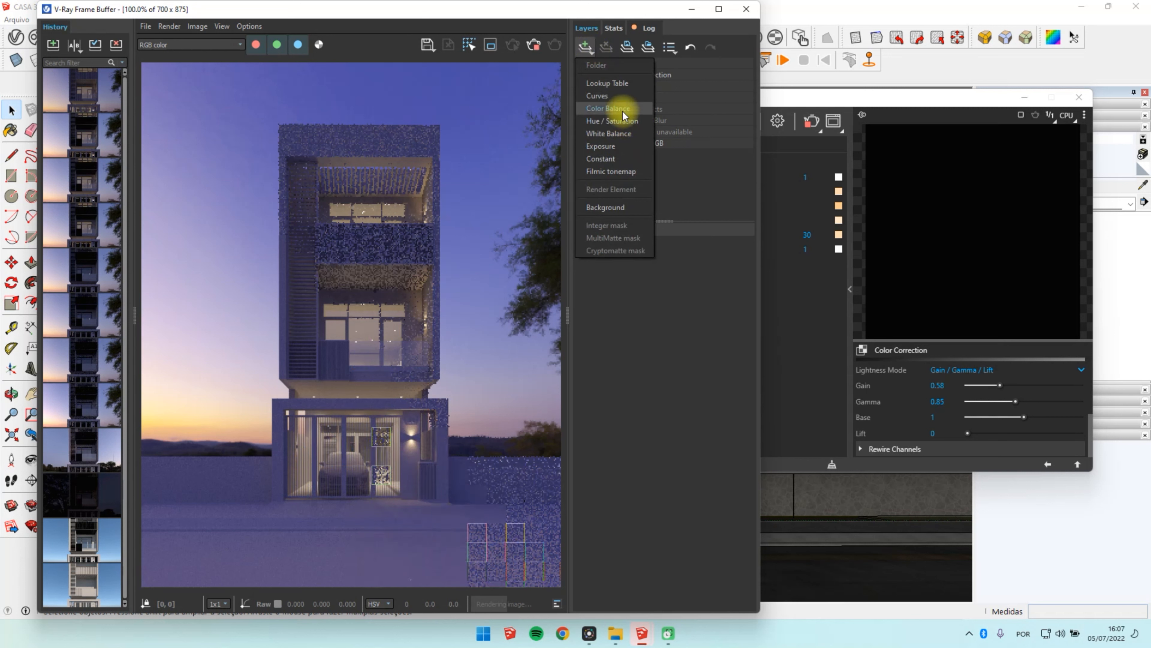
{"action": "left_click", "coordinate": [623, 111]}
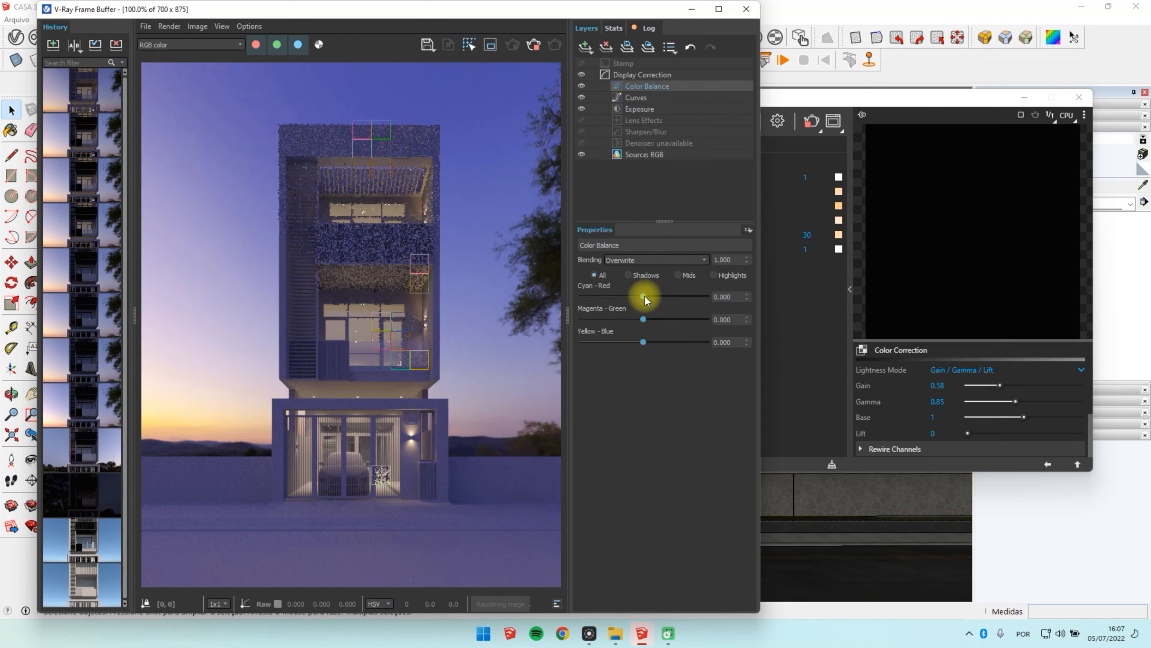
{"action": "left_click_drag", "start_coordinate": [644, 297], "coordinate": [642, 293]}
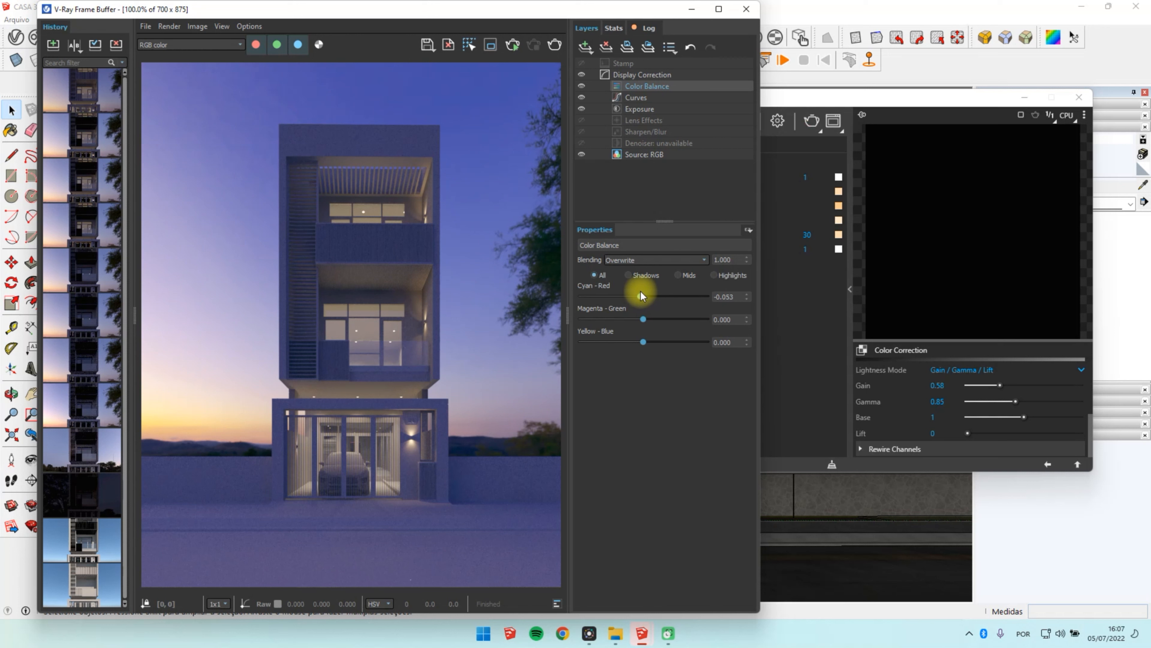
{"action": "double_click", "coordinate": [734, 294]}
{"action": "type", "text": "-0.1"}
{"action": "key", "text": "Return"}
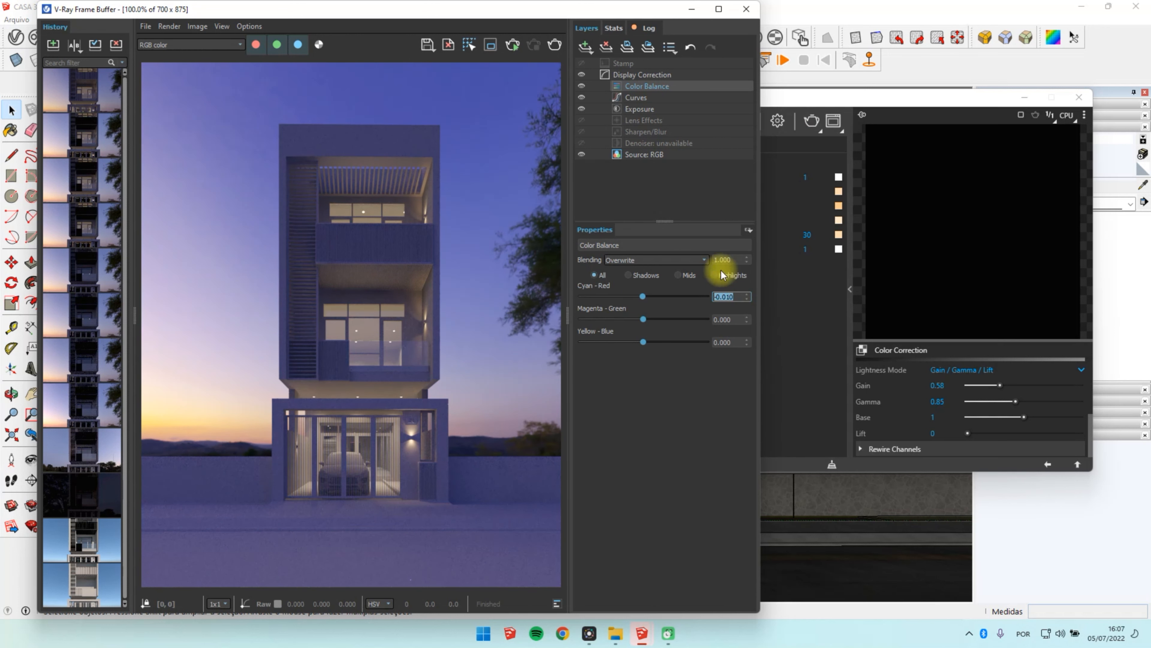
{"action": "left_click_drag", "start_coordinate": [643, 317], "coordinate": [645, 318]}
Step: Reset the Color Balance correction layer and delete it from the render's layers
{"action": "right_click", "coordinate": [650, 89]}
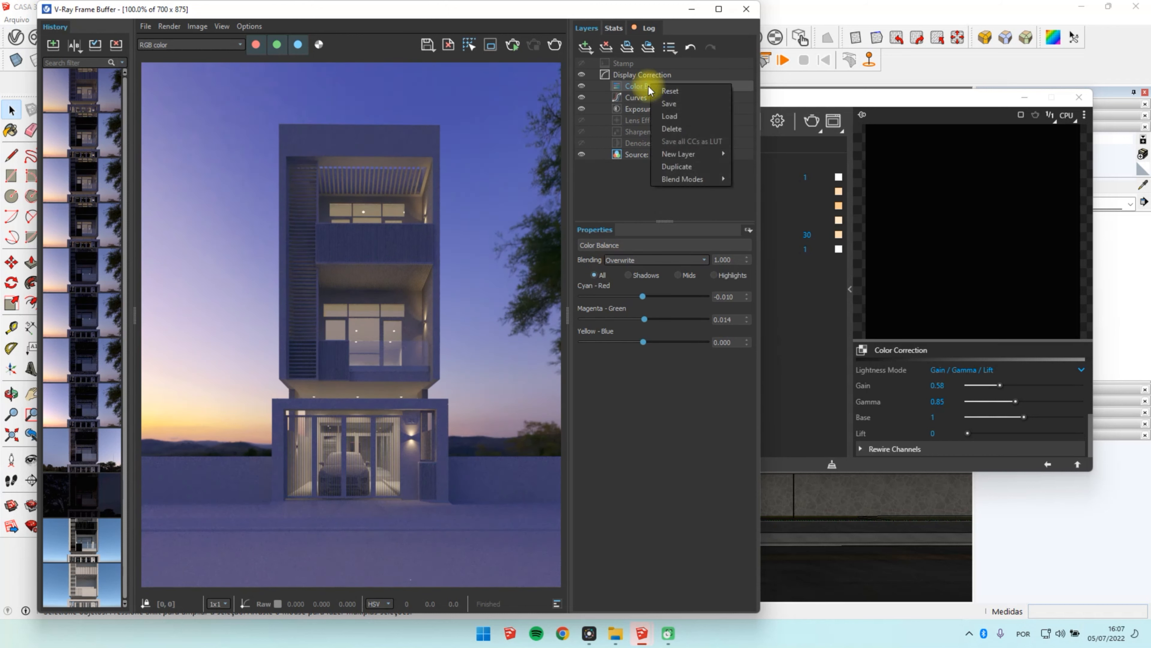
{"action": "left_click", "coordinate": [693, 95]}
{"action": "right_click", "coordinate": [675, 89]}
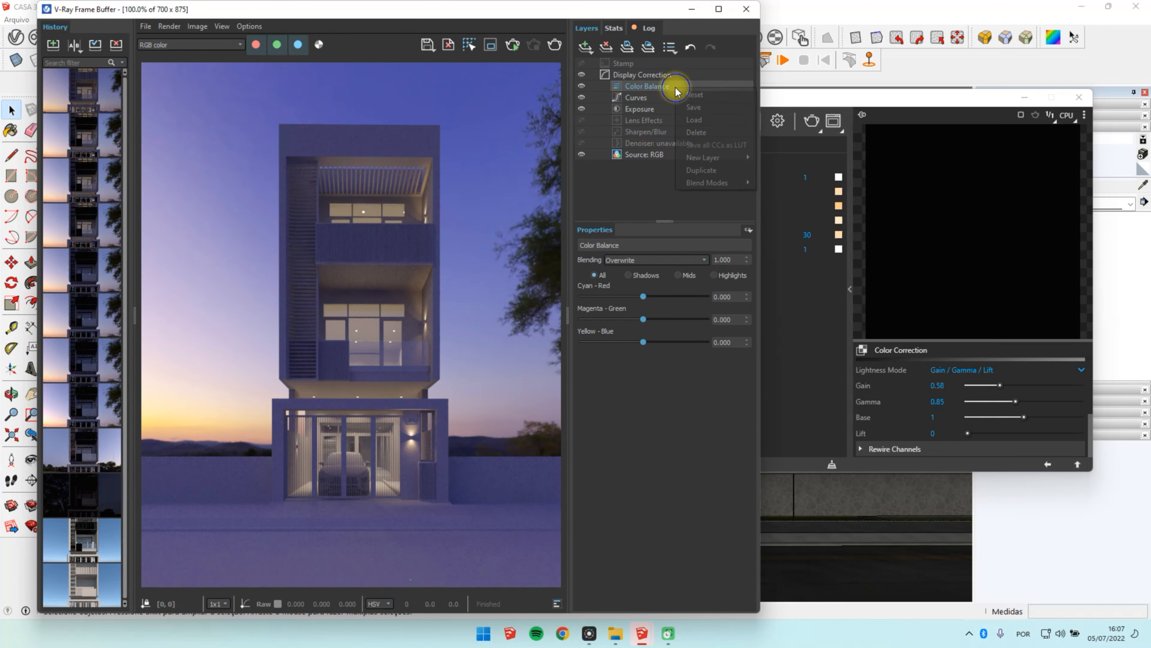
{"action": "left_click", "coordinate": [692, 136]}
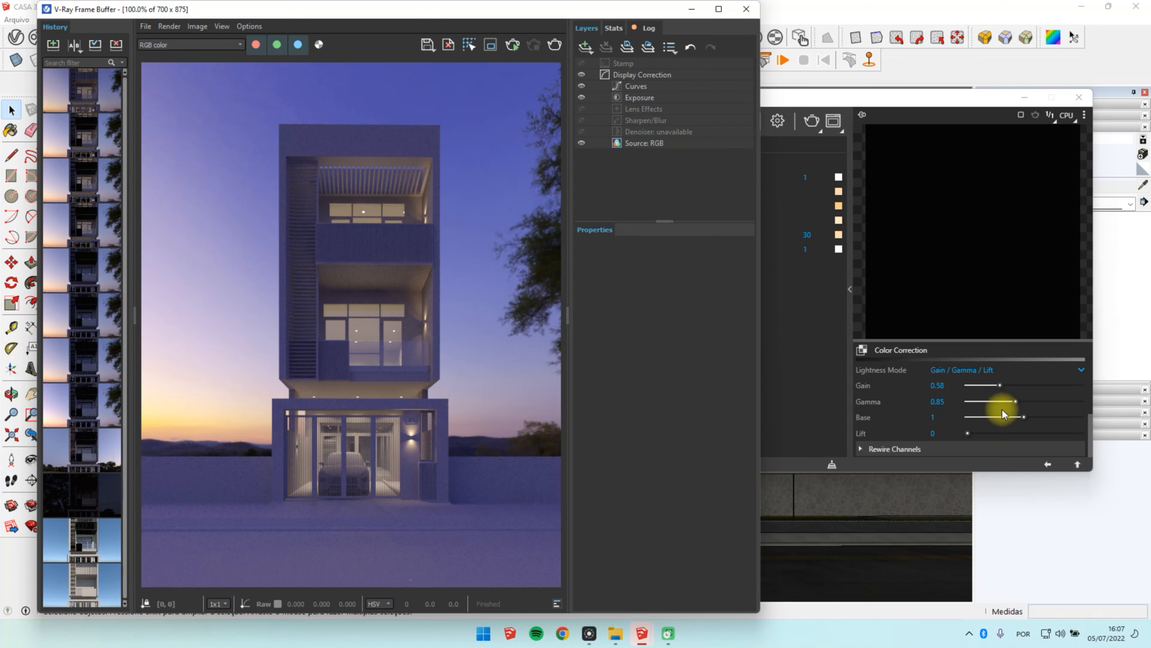
Step: Set the hue to 4.2 in the Dome Light's HDR colour correction and start an interactive render
{"action": "scroll", "coordinate": [1004, 408], "scroll_direction": "up", "scroll_amount": 5}
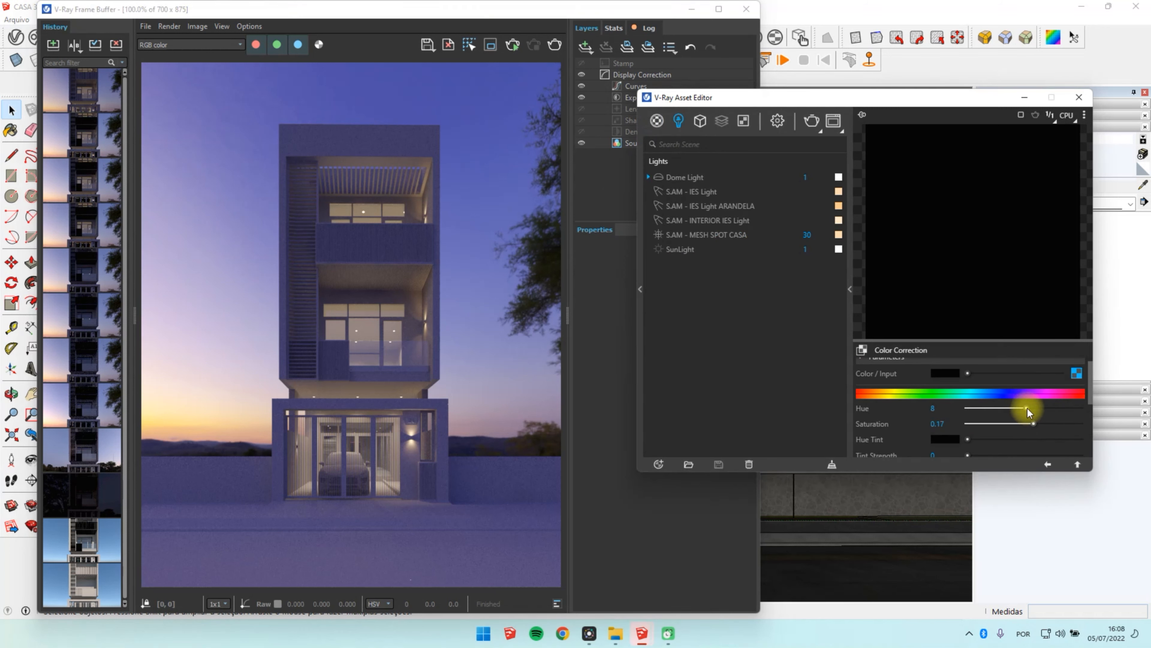
{"action": "left_click_drag", "start_coordinate": [1027, 408], "coordinate": [1025, 407]}
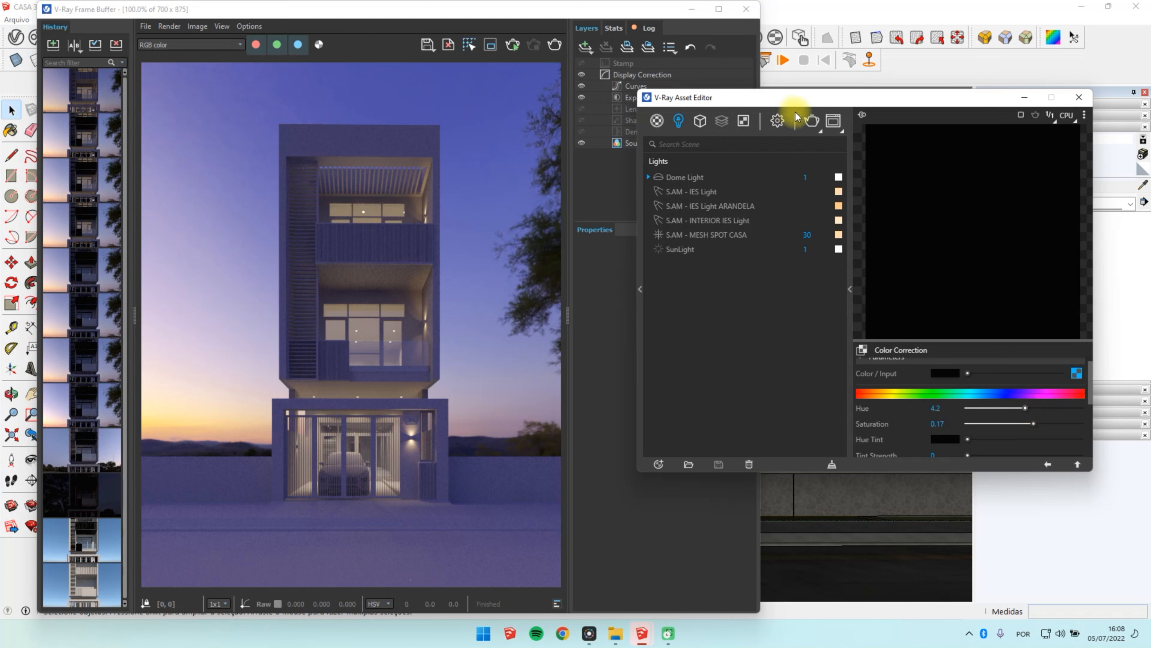
{"action": "left_click", "coordinate": [777, 120]}
{"action": "left_click", "coordinate": [828, 180]}
{"action": "left_click", "coordinate": [811, 121]}
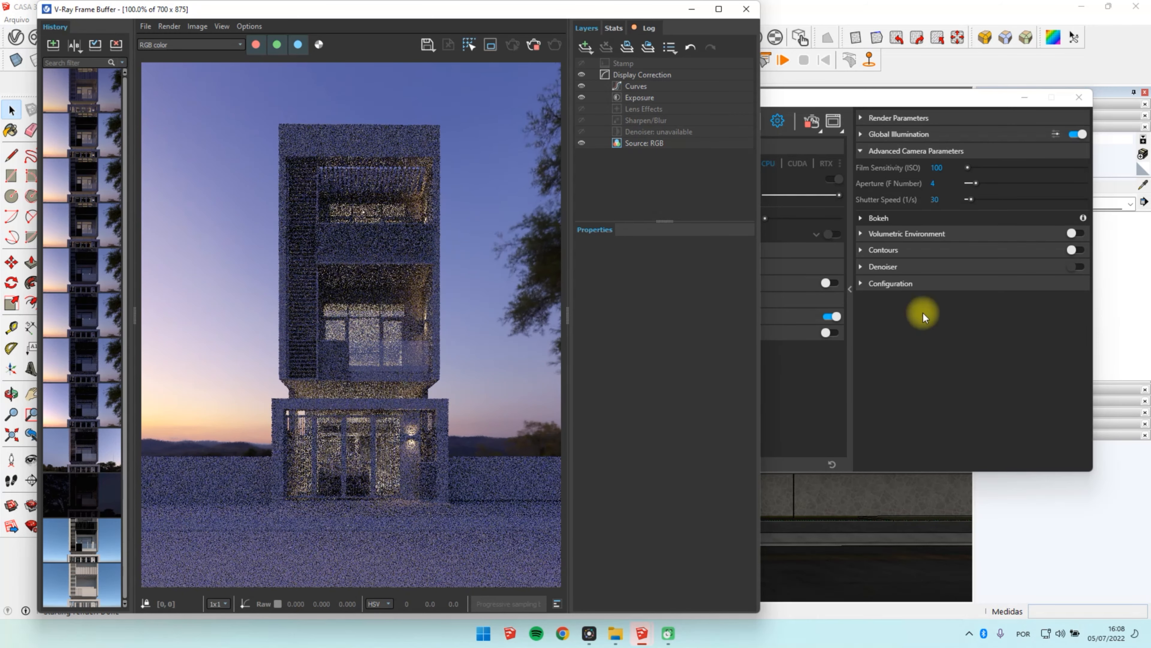
Step: Try film sensitivities of ISO 50 and 150 for the render camera
{"action": "left_click", "coordinate": [874, 100]}
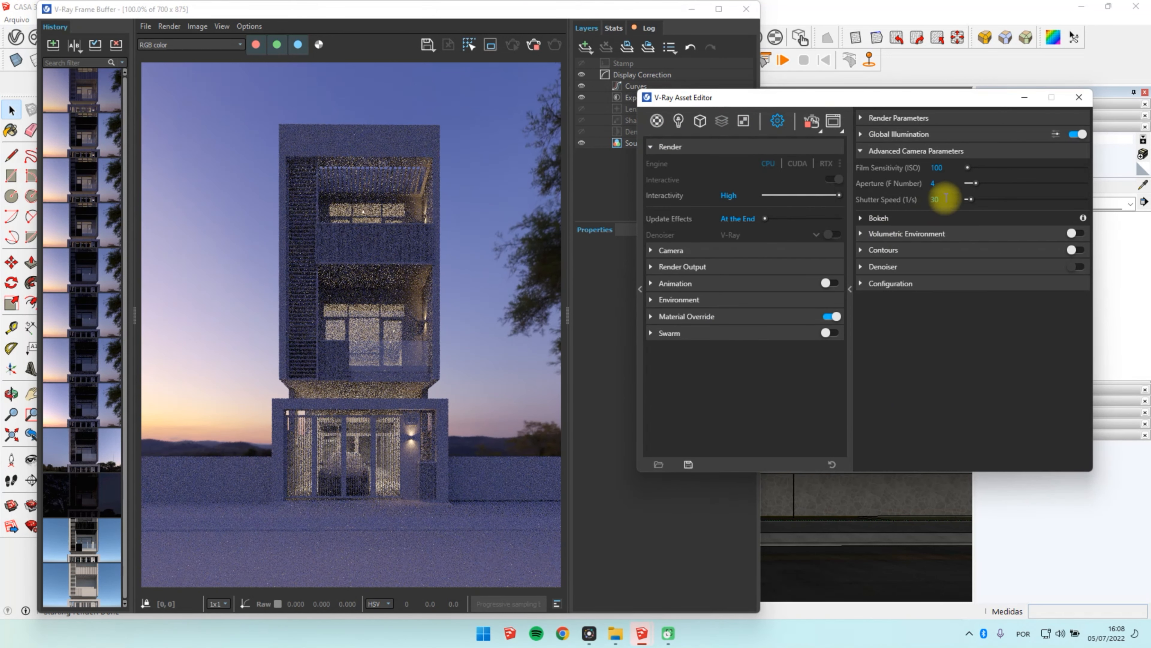
{"action": "double_click", "coordinate": [937, 167]}
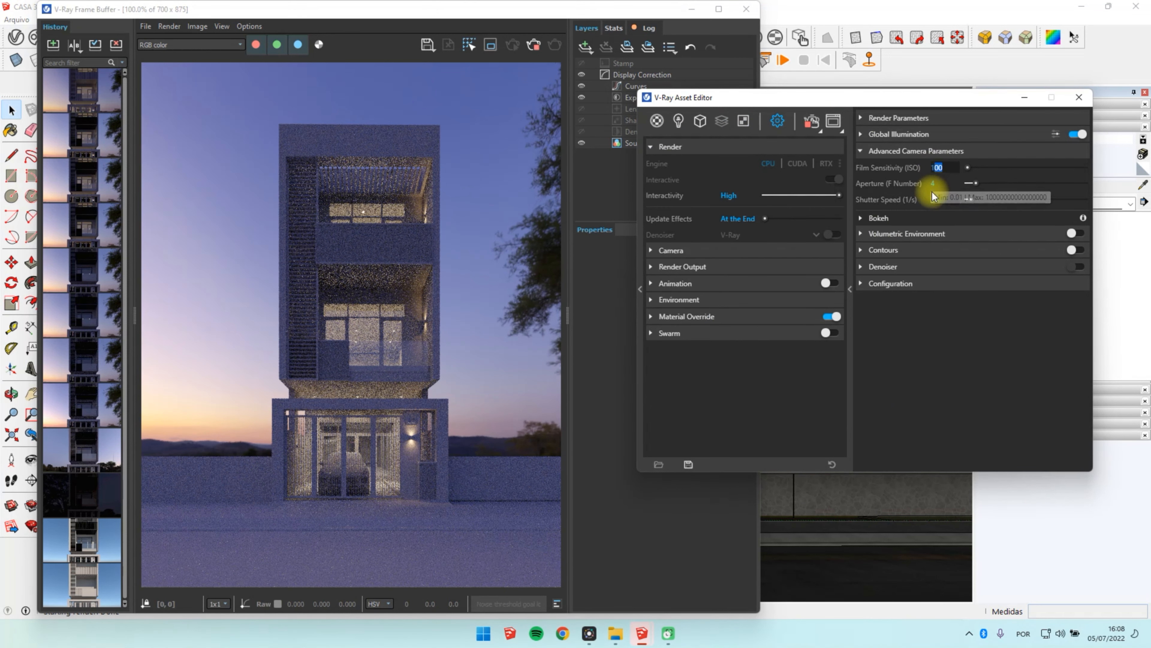
{"action": "type", "text": "50"}
{"action": "key", "text": "Return"}
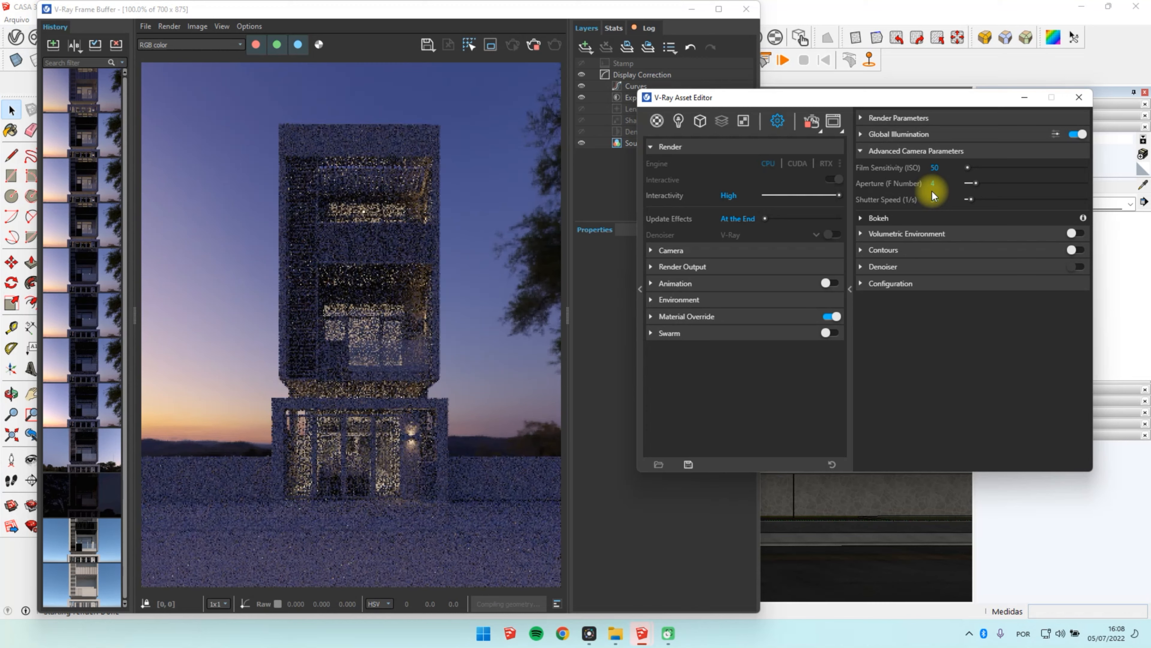
{"action": "left_click_drag", "start_coordinate": [950, 168], "coordinate": [909, 170]}
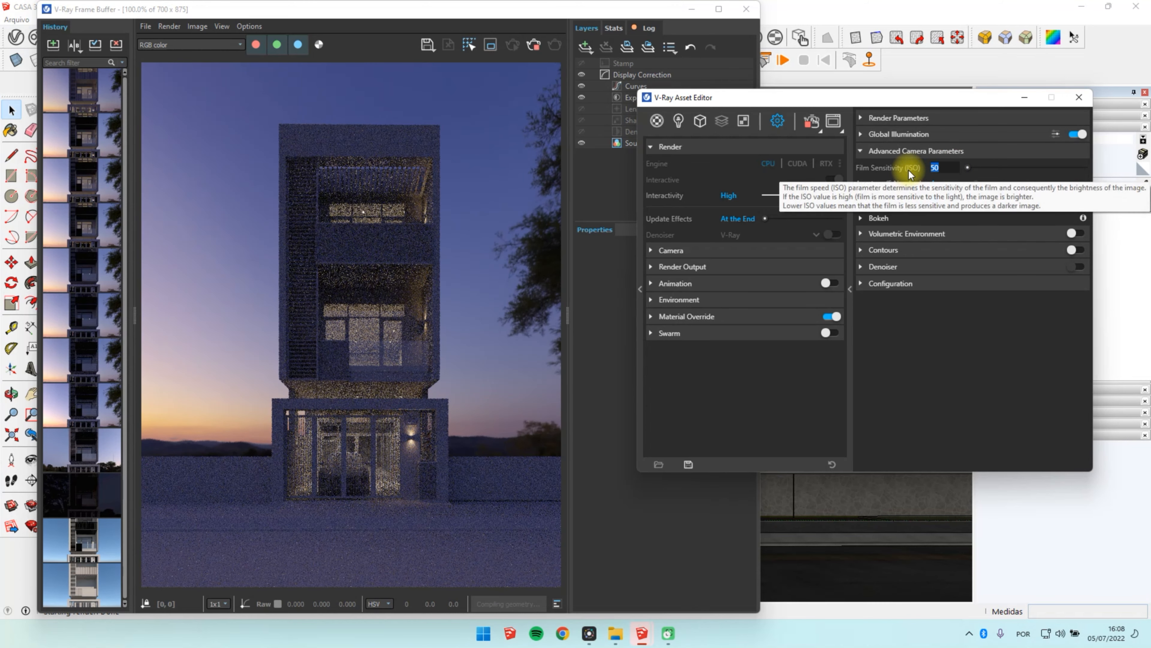
{"action": "type", "text": "150"}
{"action": "key", "text": "Return"}
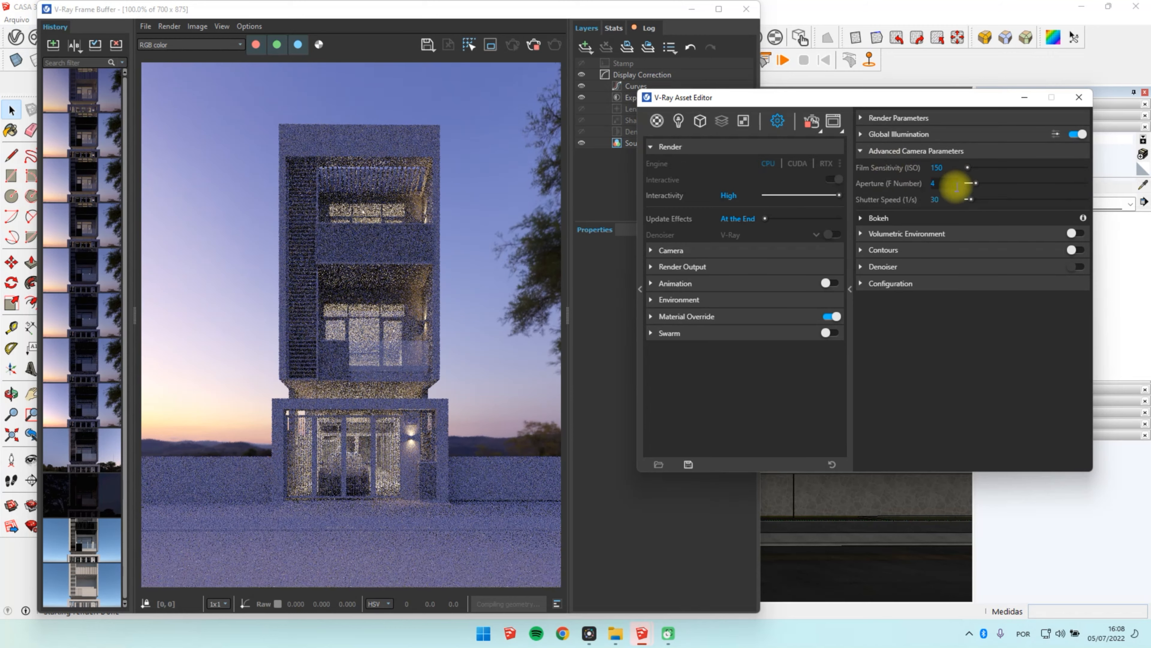
Step: Set the render camera's shutter speed to 35, its aperture to F 4 and its film sensitivity to ISO 170
{"action": "left_click_drag", "start_coordinate": [942, 198], "coordinate": [921, 163]}
{"action": "type", "text": "35"}
{"action": "key", "text": "Return"}
{"action": "type", "text": "3"}
{"action": "key", "text": "Return"}
{"action": "type", "text": "4"}
{"action": "key", "text": "Return"}
{"action": "type", "text": "170"}
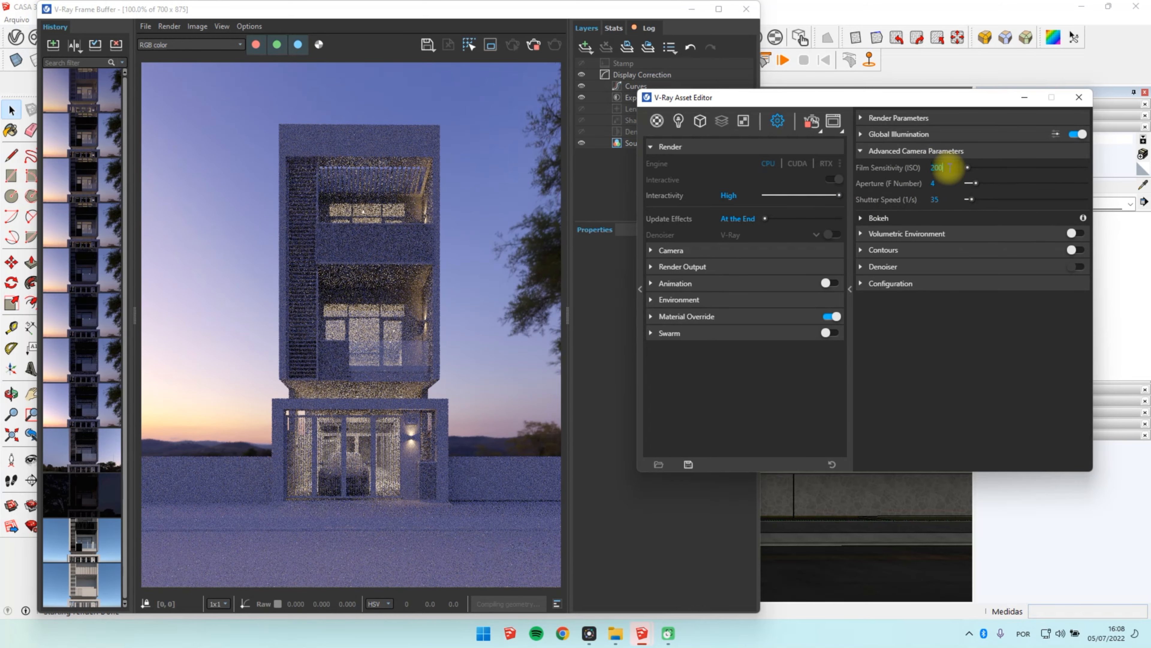
{"action": "key", "text": "Return"}
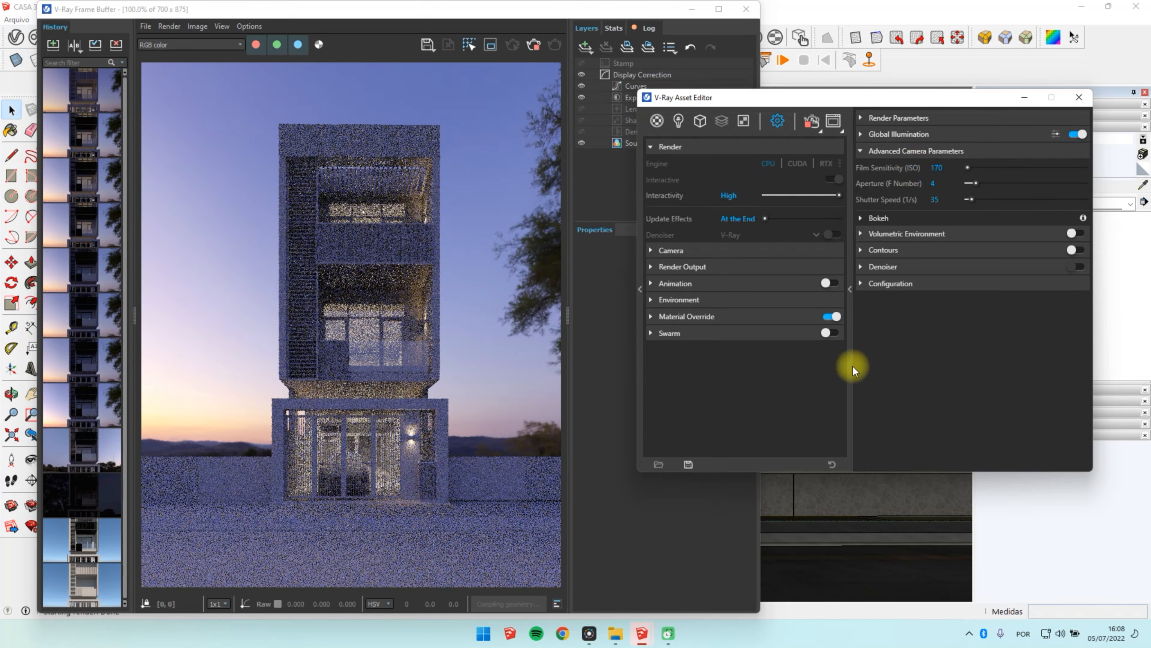
Step: Set the hue to 2.3, gain to 0.65 and gamma to 0.74 in the Dome Light's HDR colour correction
{"action": "left_click", "coordinate": [680, 119]}
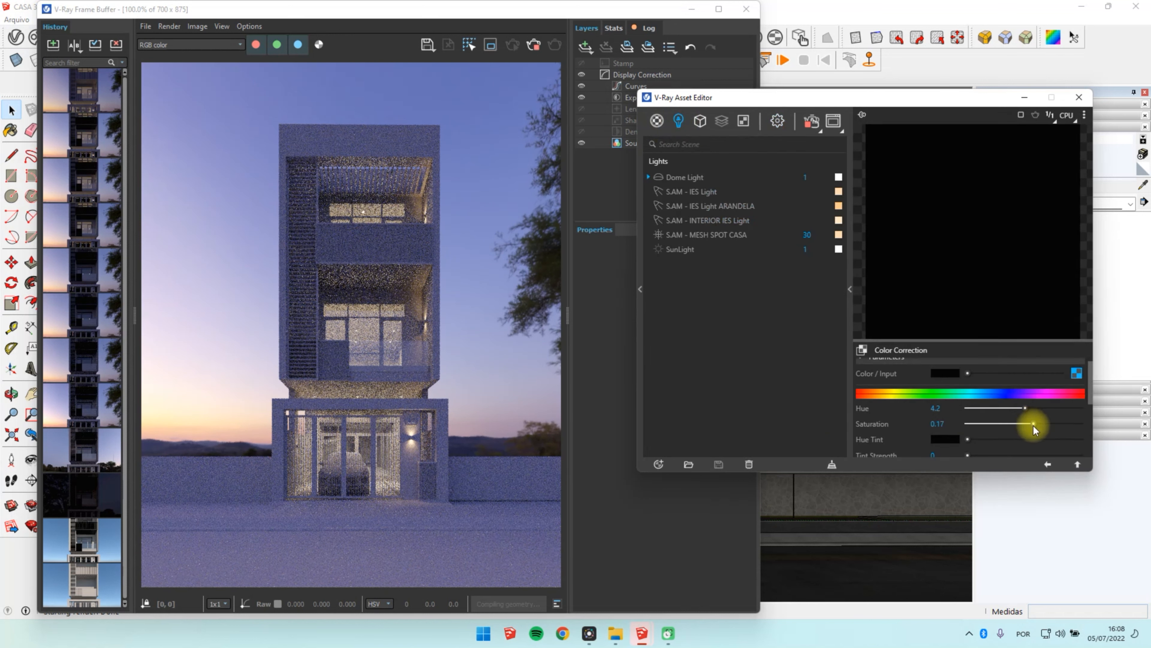
{"action": "left_click_drag", "start_coordinate": [1027, 409], "coordinate": [1026, 409]}
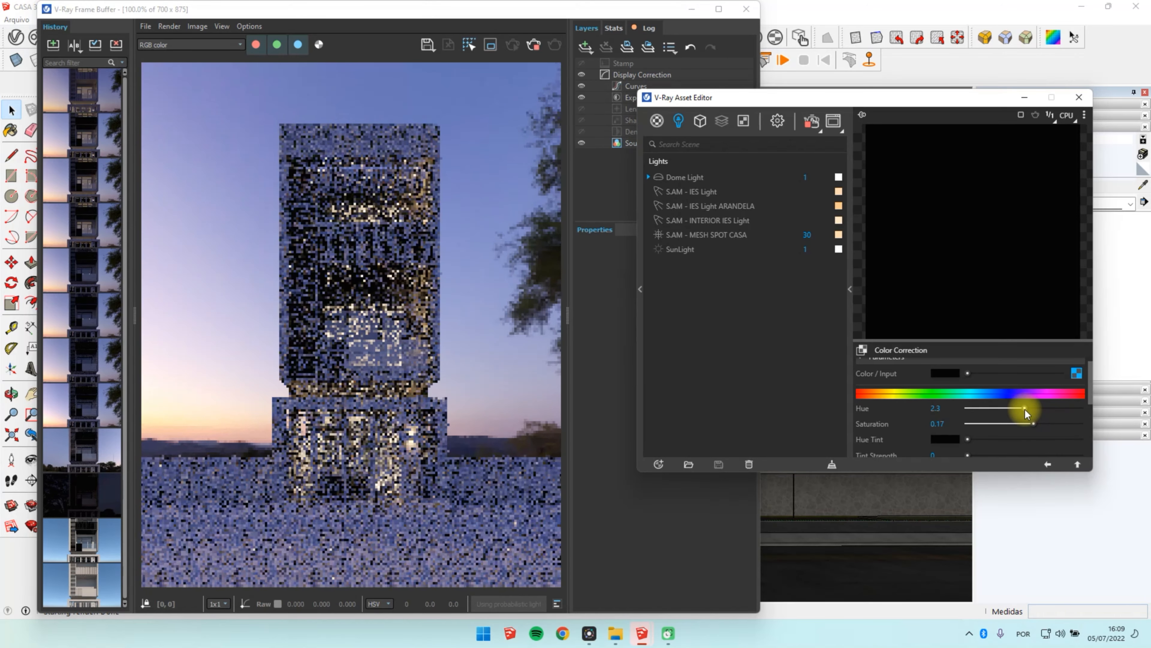
{"action": "scroll", "coordinate": [966, 416], "scroll_direction": "down", "scroll_amount": 5}
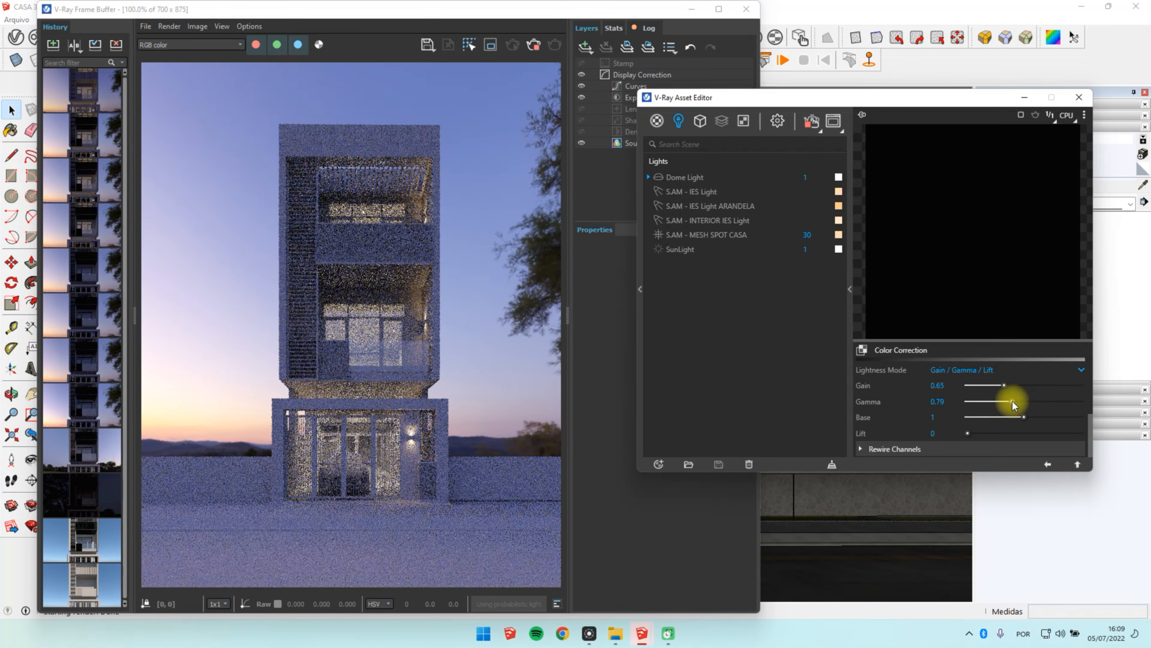
{"action": "mouse_move", "coordinate": [1014, 402]}
{"action": "left_mouse_down"}
{"action": "mouse_move", "coordinate": [1000, 395]}
{"action": "mouse_move", "coordinate": [1009, 402]}
{"action": "left_mouse_up"}
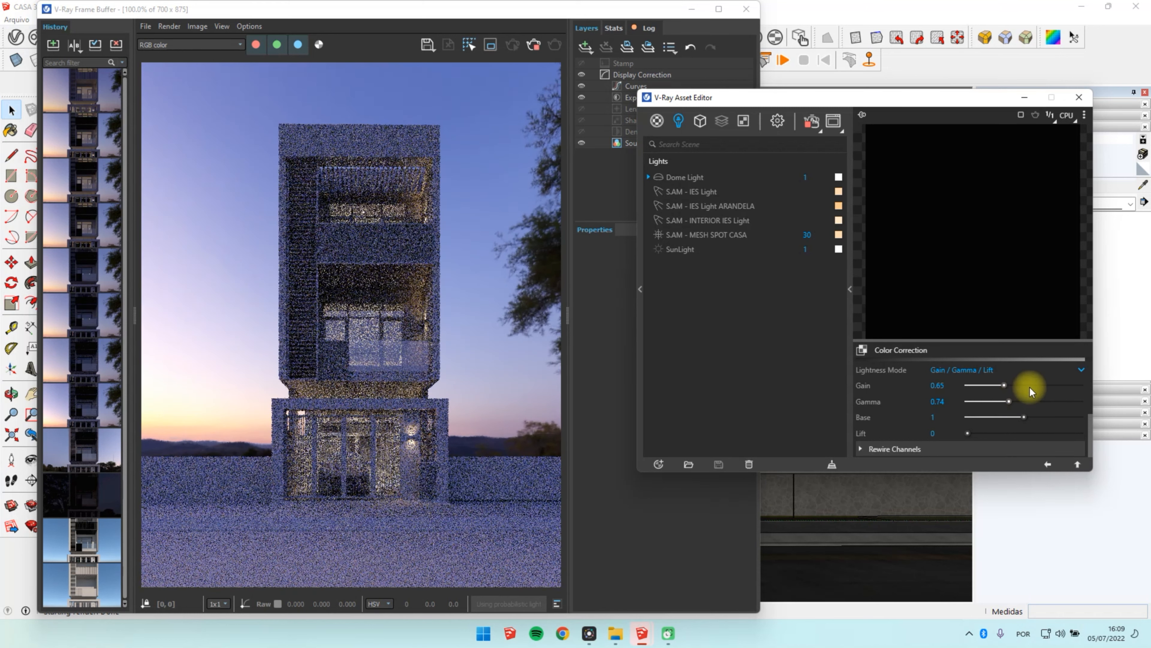
Step: Lower the HDR colour correction's saturation to 0.02 and stop the interactive render
{"action": "scroll", "coordinate": [1018, 405], "scroll_direction": "down", "scroll_amount": 5}
{"action": "left_click_drag", "start_coordinate": [1030, 422], "coordinate": [1025, 419]}
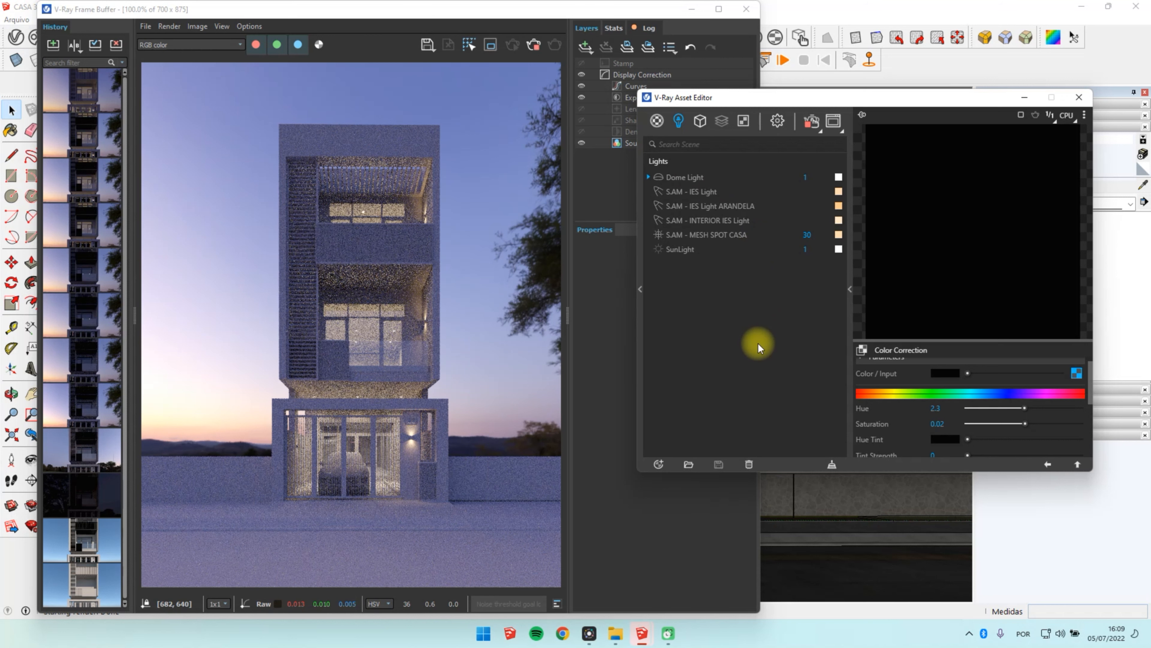
{"action": "left_click", "coordinate": [811, 120]}
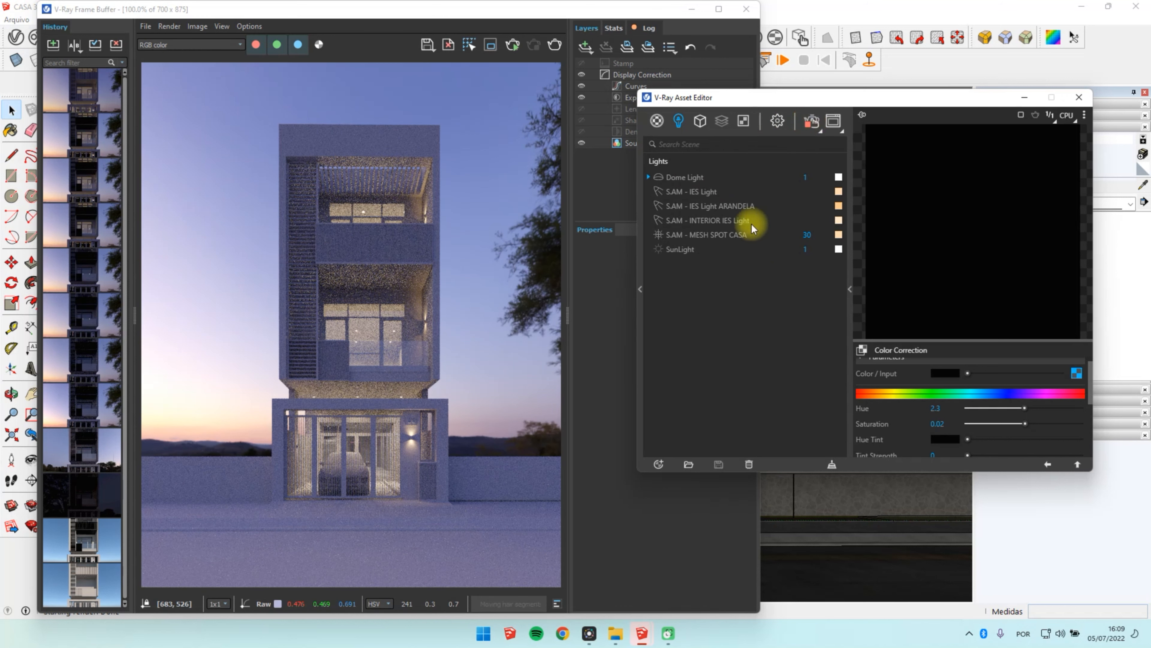
Step: Enable the V-Ray Denoiser in the render settings with the Mild preset
{"action": "left_click_drag", "start_coordinate": [767, 98], "coordinate": [747, 109]}
{"action": "left_click", "coordinate": [756, 132]}
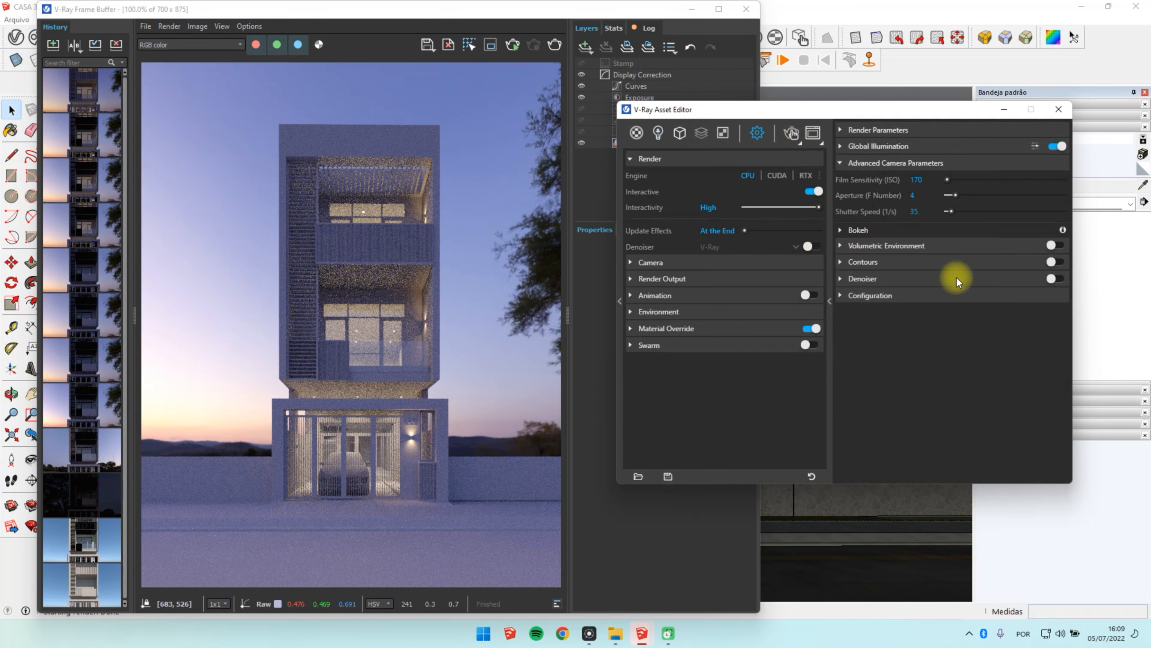
{"action": "left_click", "coordinate": [1057, 278]}
{"action": "left_click", "coordinate": [1009, 281]}
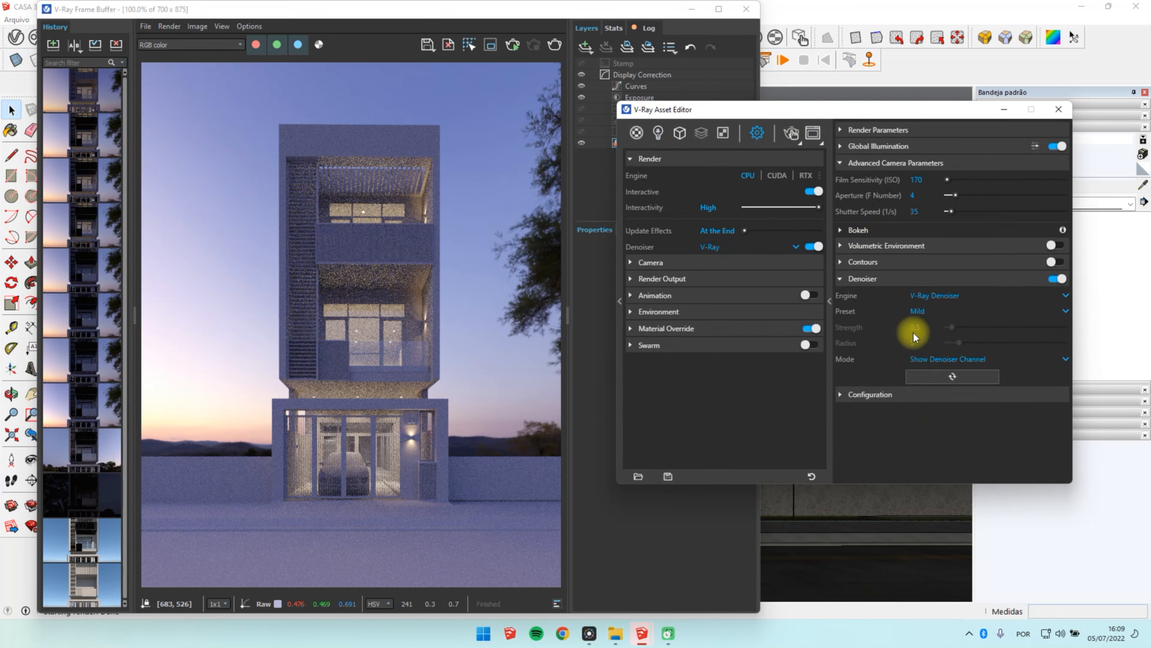
{"action": "left_click", "coordinate": [925, 309]}
{"action": "left_click", "coordinate": [932, 311]}
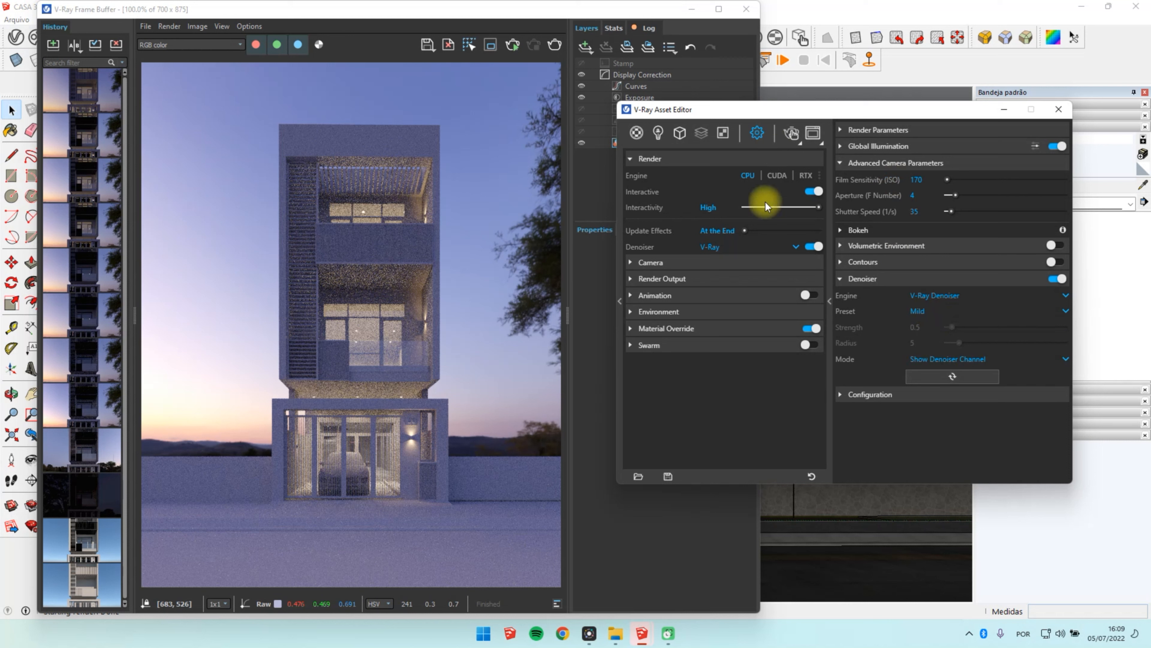
Step: Enable Contours with an outline width of 0.5, turn off interactive mode and render the front view
{"action": "left_click", "coordinate": [950, 279]}
{"action": "left_click", "coordinate": [960, 262]}
{"action": "left_click", "coordinate": [1057, 263]}
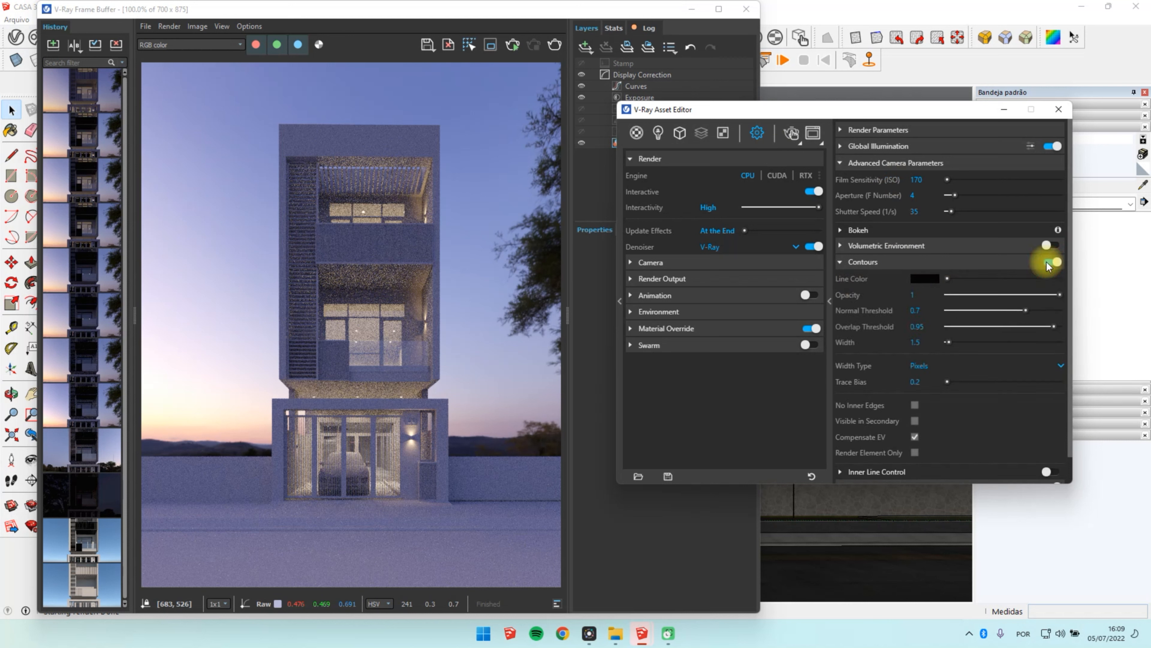
{"action": "left_click", "coordinate": [922, 344]}
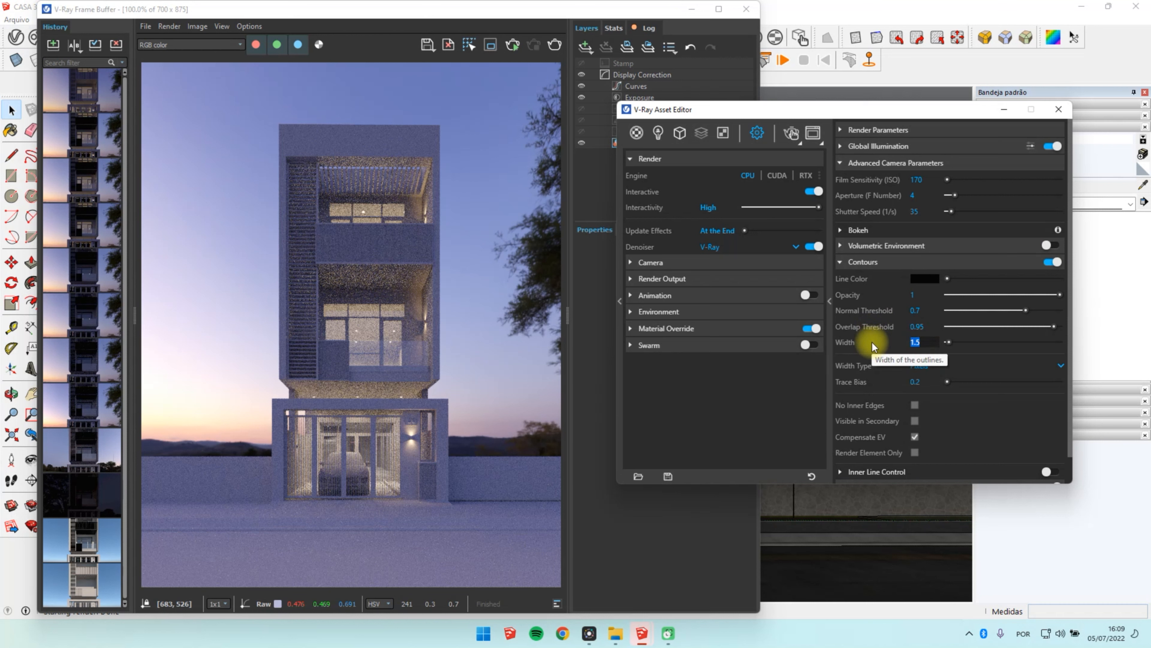
{"action": "type", "text": ".5"}
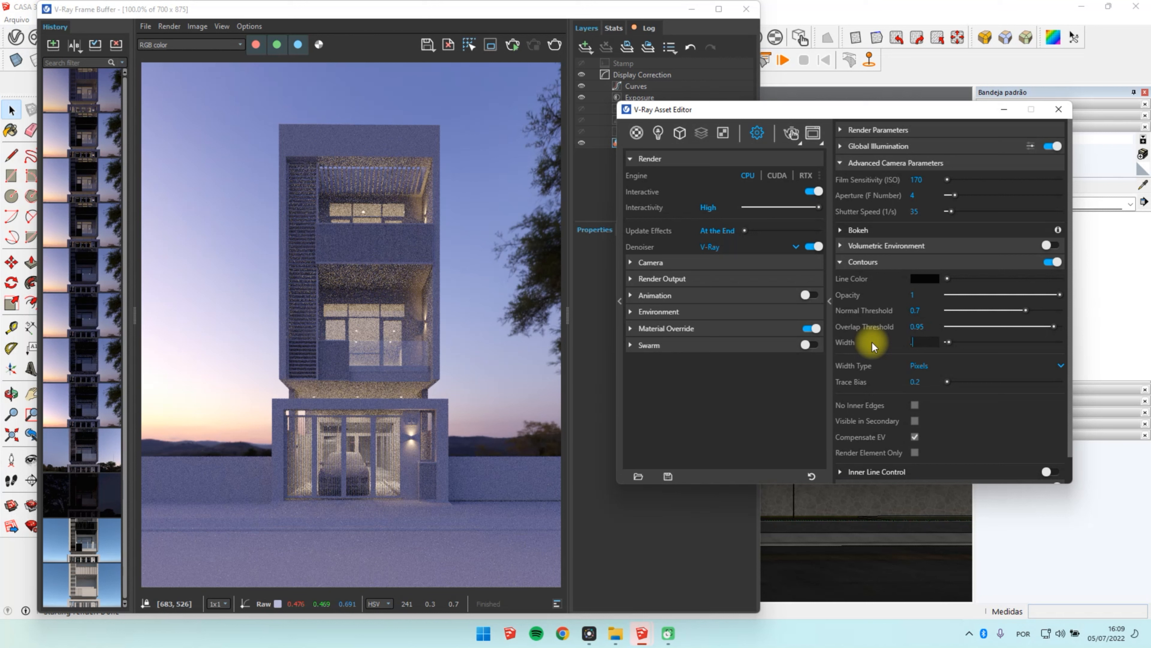
{"action": "key", "text": "Return"}
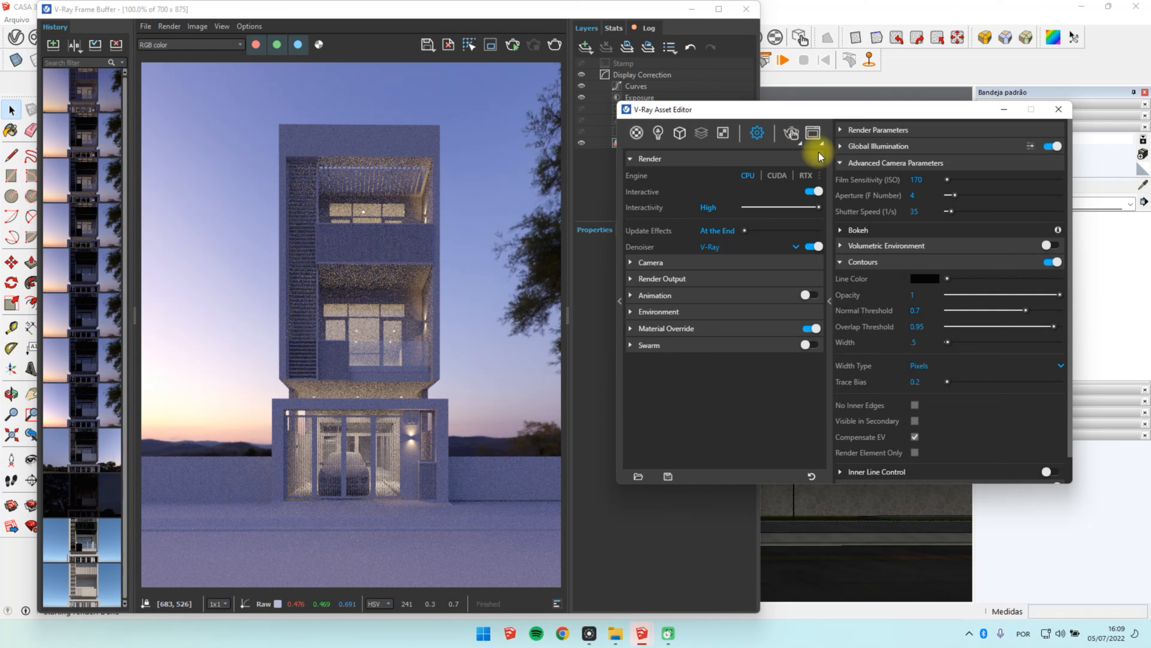
{"action": "left_click", "coordinate": [811, 195]}
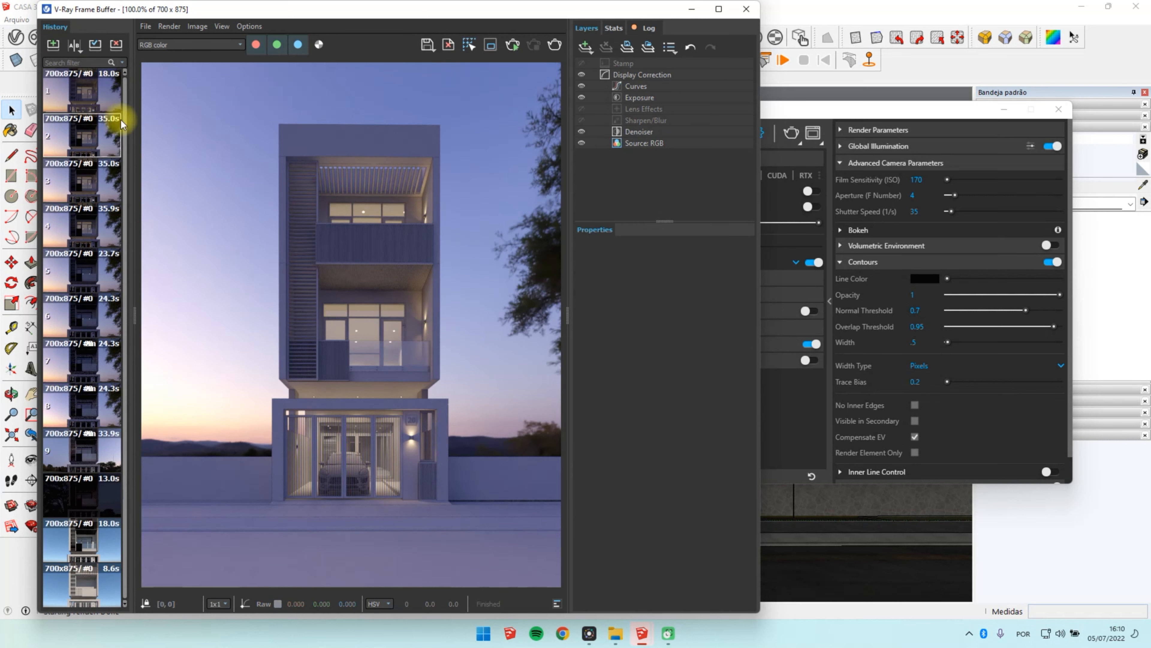
Step: Save the new render to the frame buffer history and compare it with the previous saved render
{"action": "left_click", "coordinate": [53, 45]}
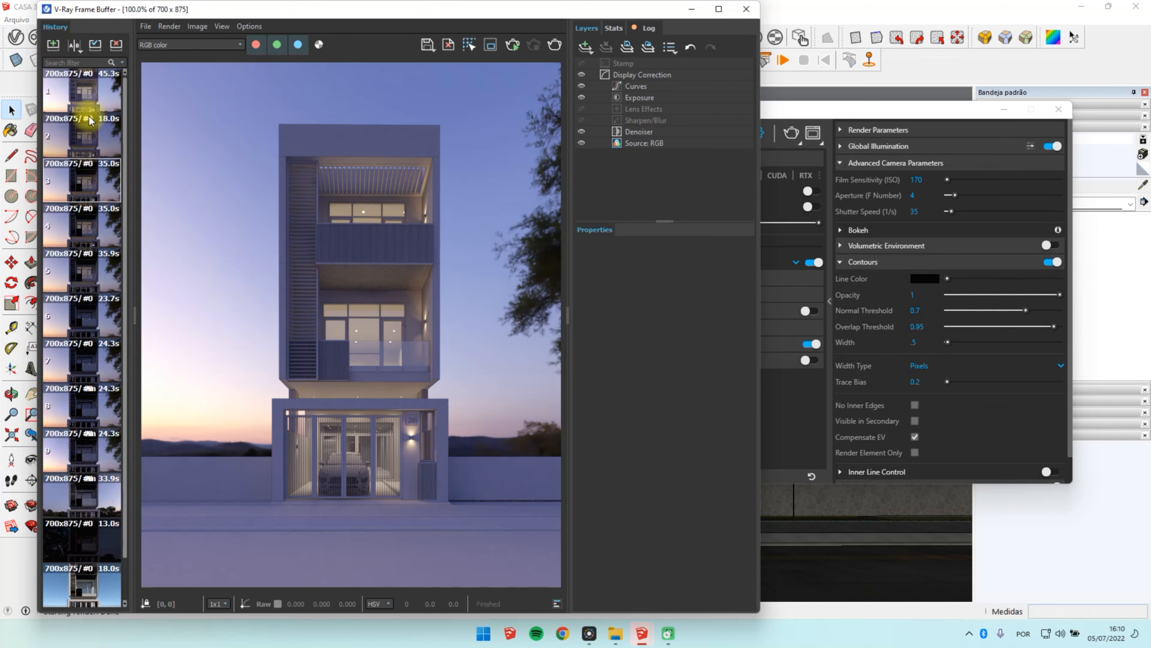
{"action": "left_click", "coordinate": [89, 117]}
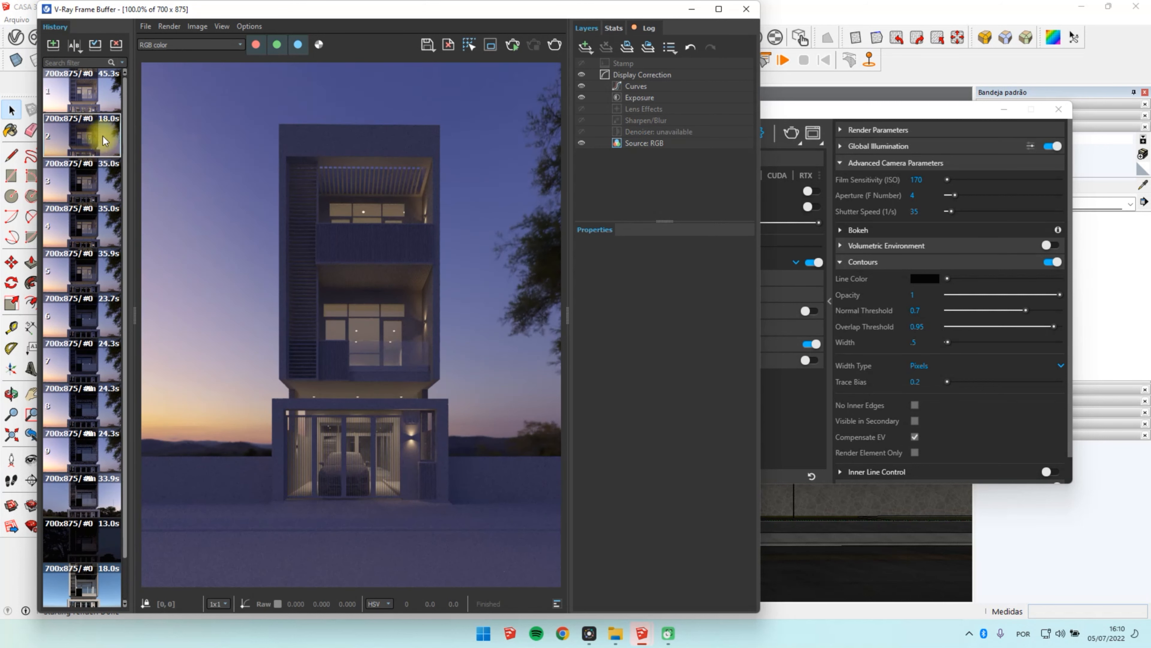
{"action": "left_click", "coordinate": [98, 87]}
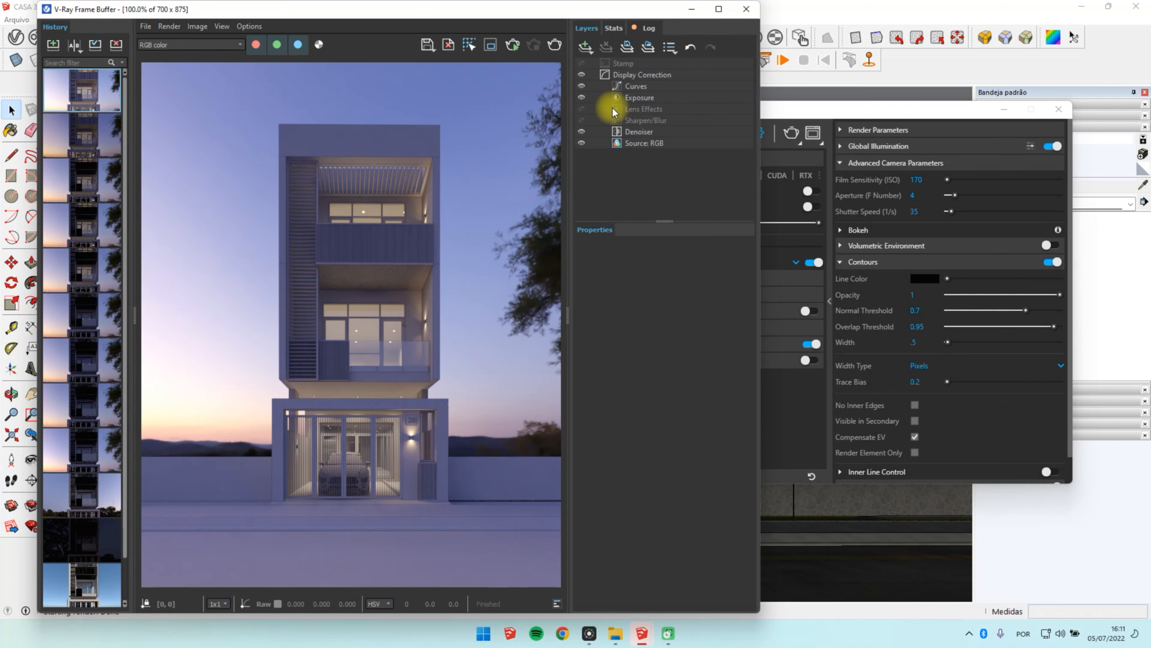
Step: Enable bloom/glare in Lens Effects with size 56.5, intensity 3.7 and threshold 1.01, and check the glow around the house's lights
{"action": "left_click", "coordinate": [591, 111]}
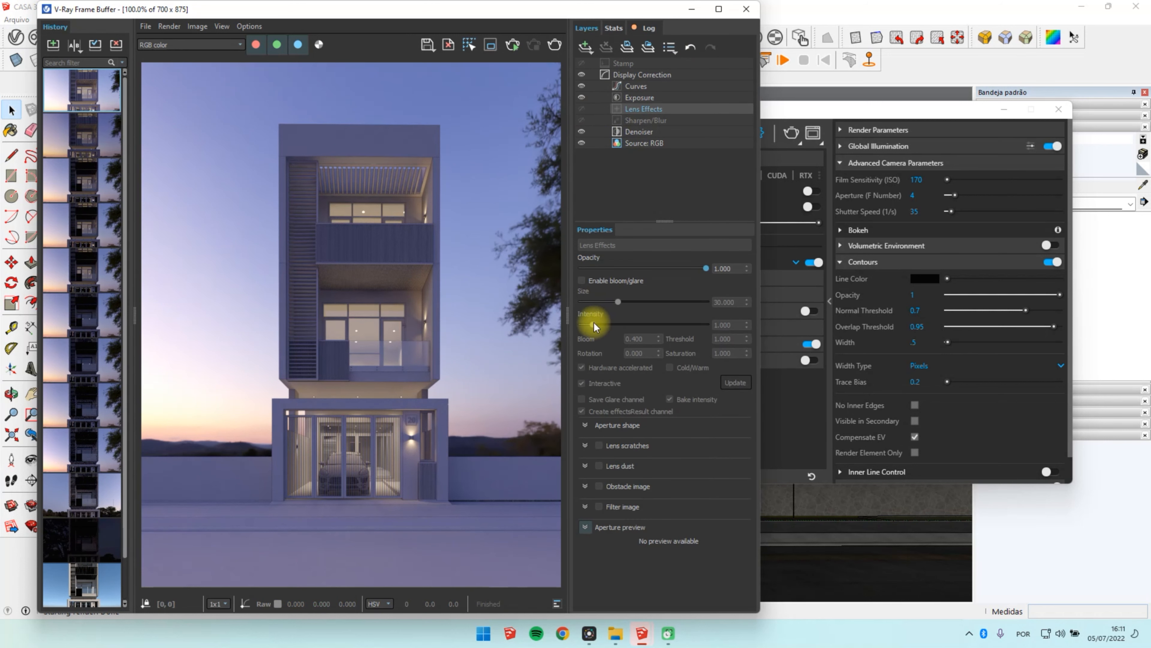
{"action": "scroll", "coordinate": [373, 391], "scroll_direction": "up", "scroll_amount": 3}
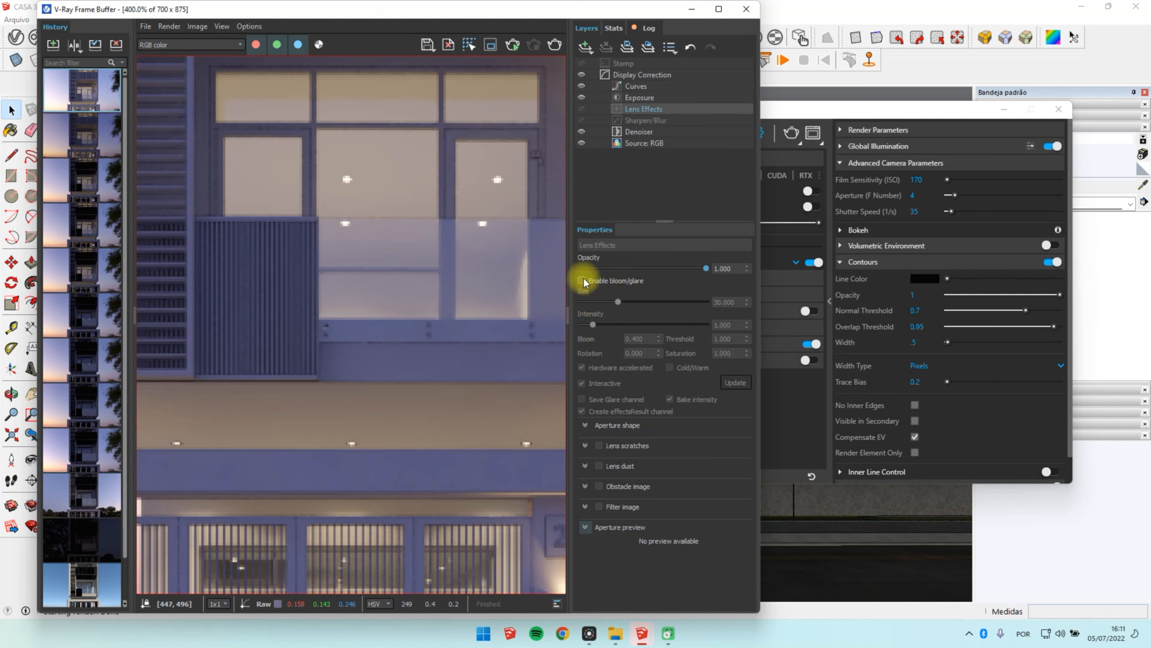
{"action": "left_click", "coordinate": [582, 280]}
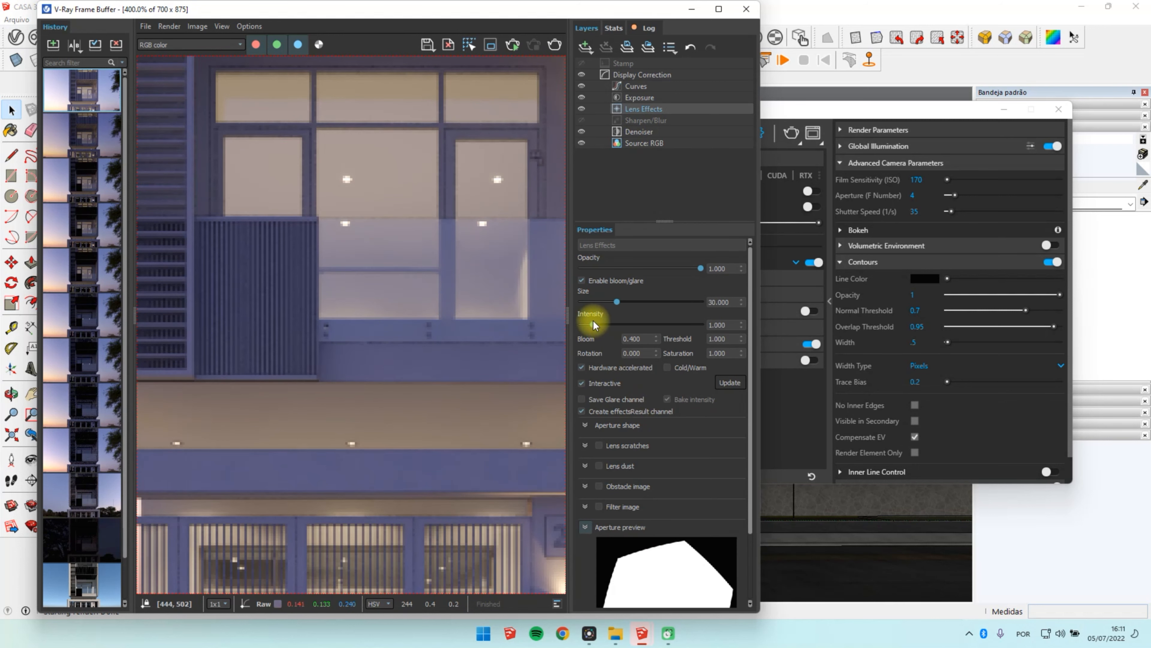
{"action": "left_click_drag", "start_coordinate": [594, 324], "coordinate": [654, 305]}
{"action": "left_click", "coordinate": [656, 338]}
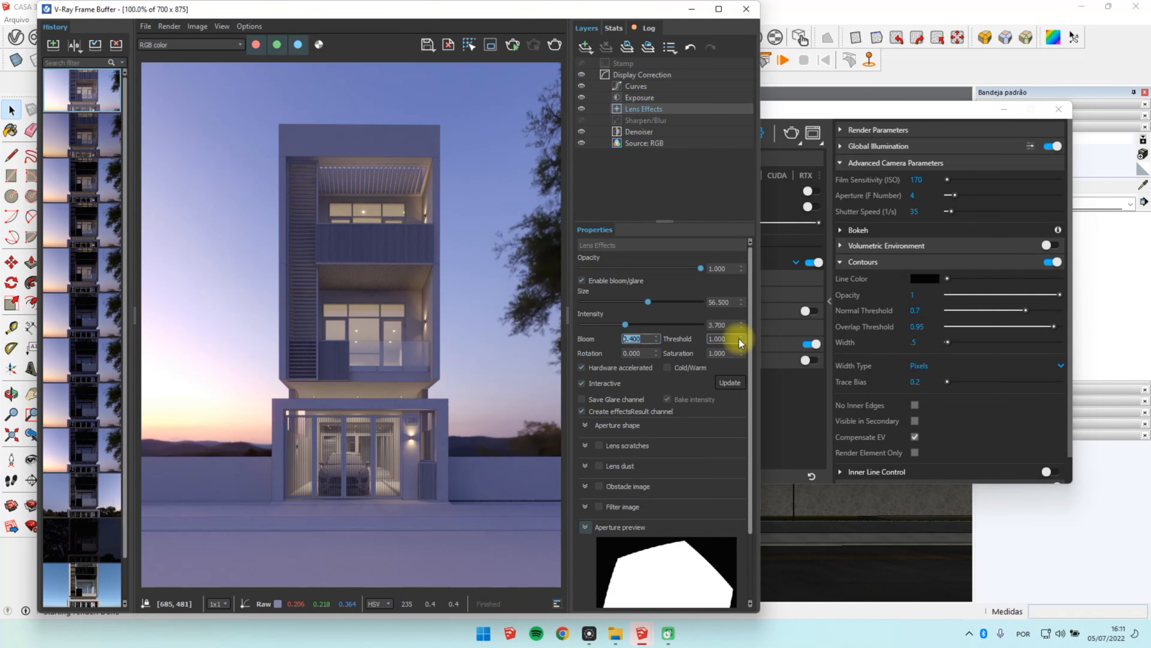
{"action": "left_click", "coordinate": [741, 337]}
{"action": "scroll", "coordinate": [386, 401], "scroll_direction": "up", "scroll_amount": 1}
{"action": "scroll", "coordinate": [386, 401], "scroll_direction": "down", "scroll_amount": 1}
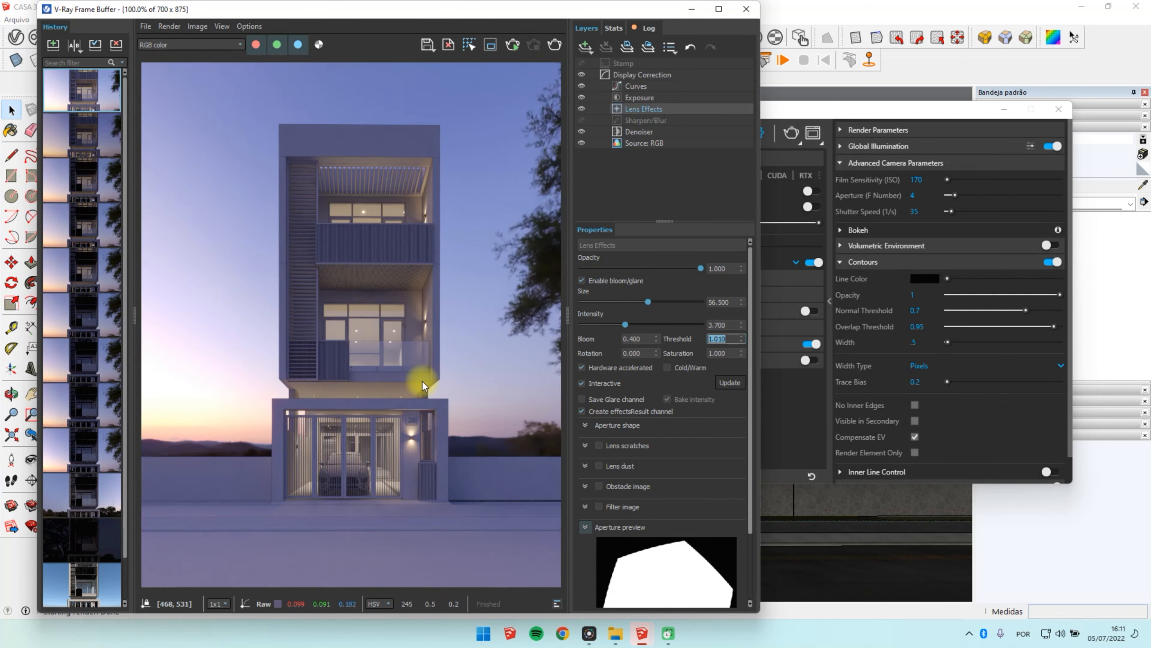
{"action": "scroll", "coordinate": [421, 381], "scroll_direction": "down", "scroll_amount": 1}
{"action": "scroll", "coordinate": [418, 376], "scroll_direction": "up", "scroll_amount": 1}
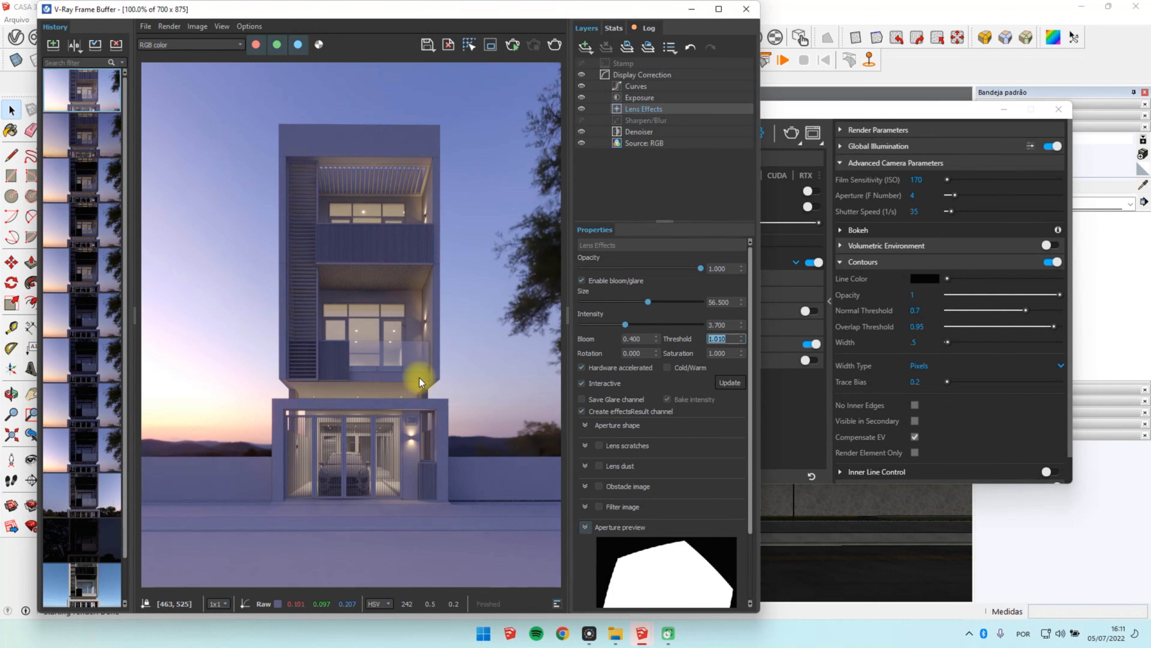